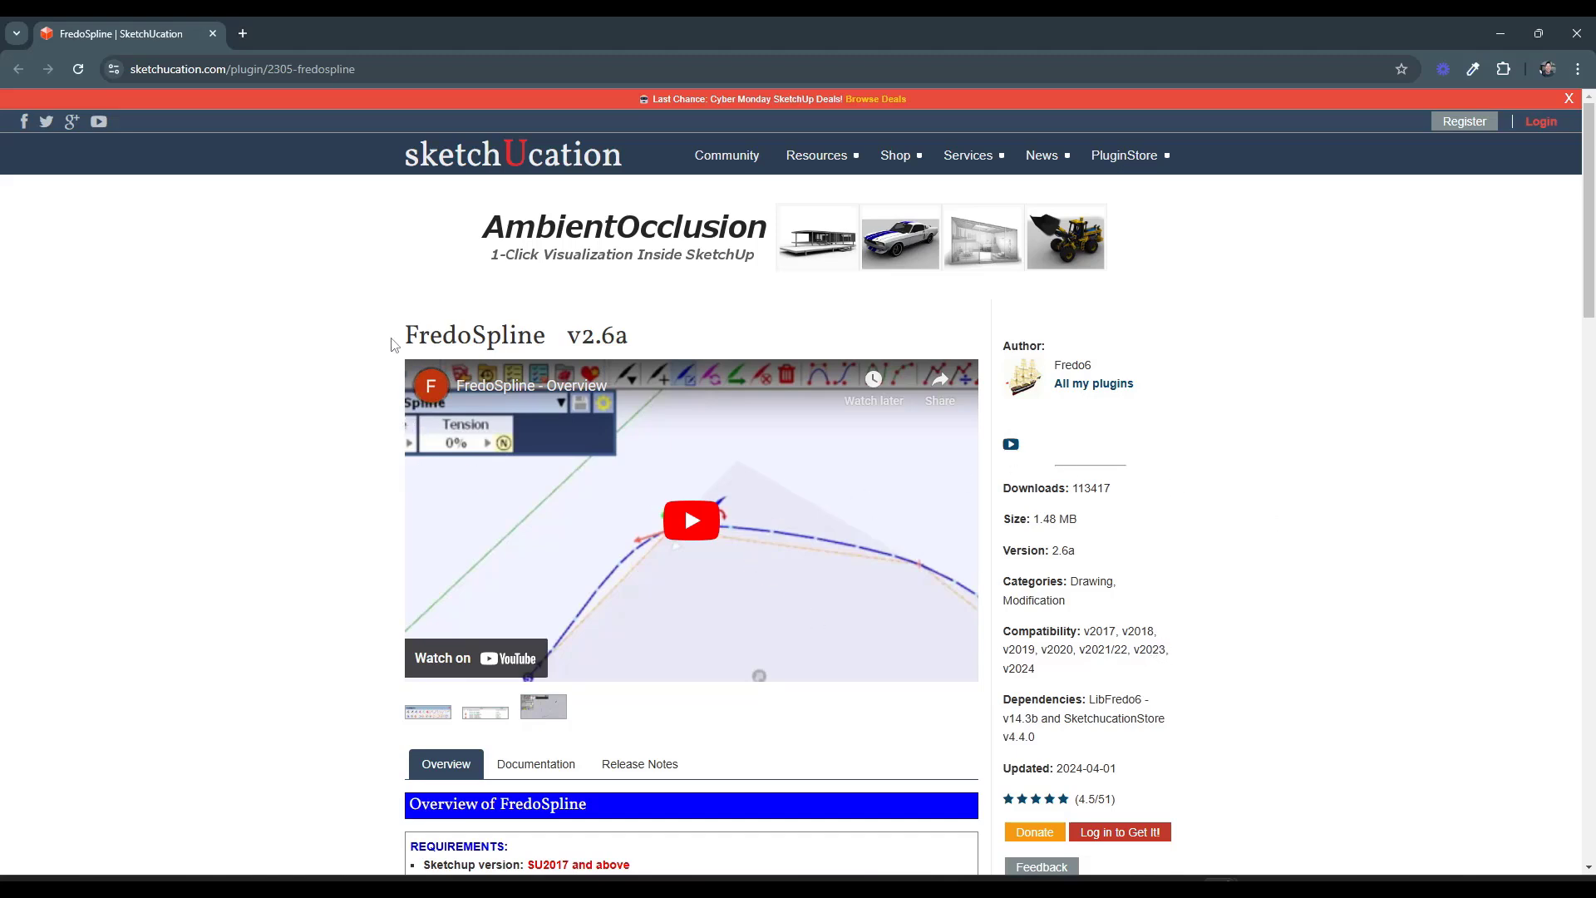
- Review the FredoSpline plugin page for its system requirements, license options, curve types and LibFredo6 installation instructions
{"action": "scroll", "coordinate": [402, 372], "scroll_direction": "down", "scroll_amount": 7}
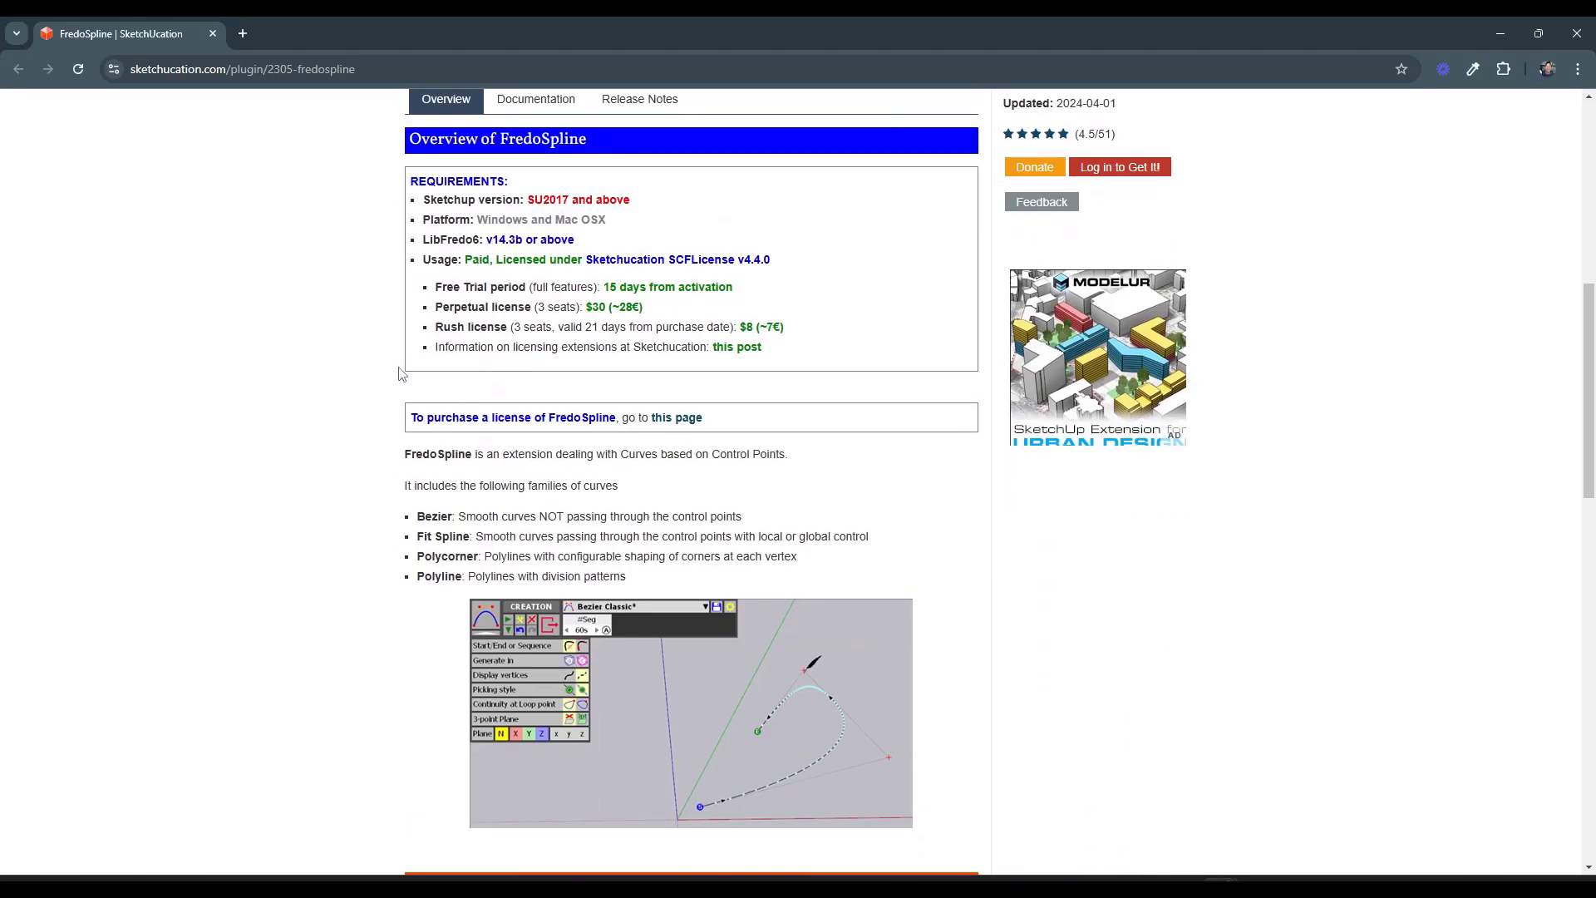
{"action": "scroll", "coordinate": [401, 372], "scroll_direction": "up", "scroll_amount": 1}
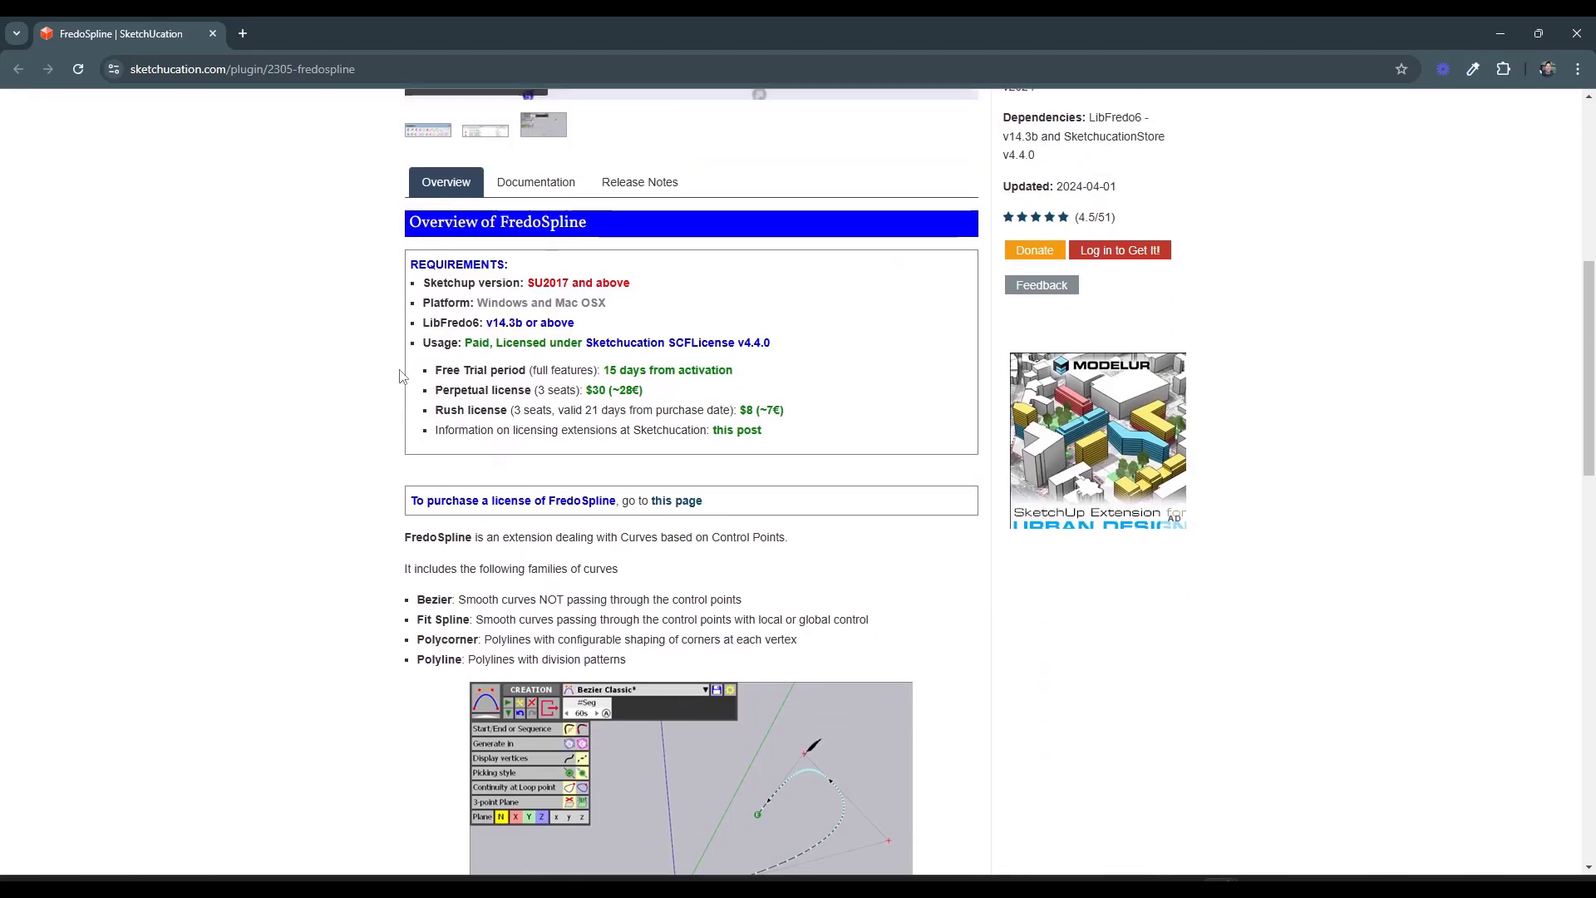
{"action": "scroll", "coordinate": [371, 495], "scroll_direction": "down", "scroll_amount": 3}
{"action": "scroll", "coordinate": [640, 571], "scroll_direction": "up", "scroll_amount": 3}
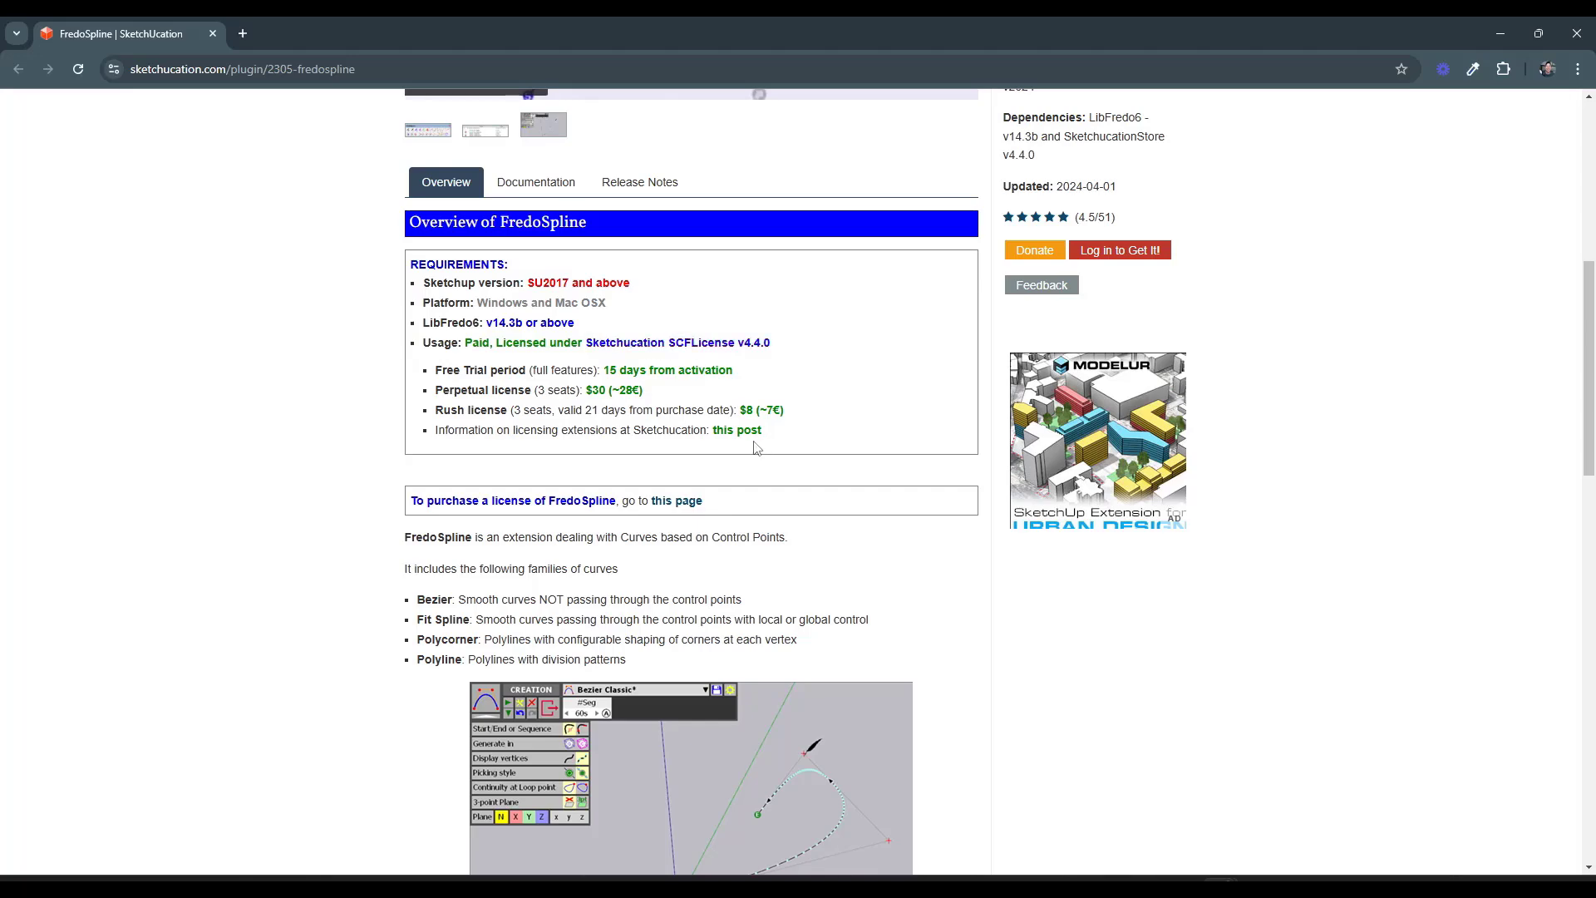
{"action": "scroll", "coordinate": [752, 450], "scroll_direction": "down", "scroll_amount": 6}
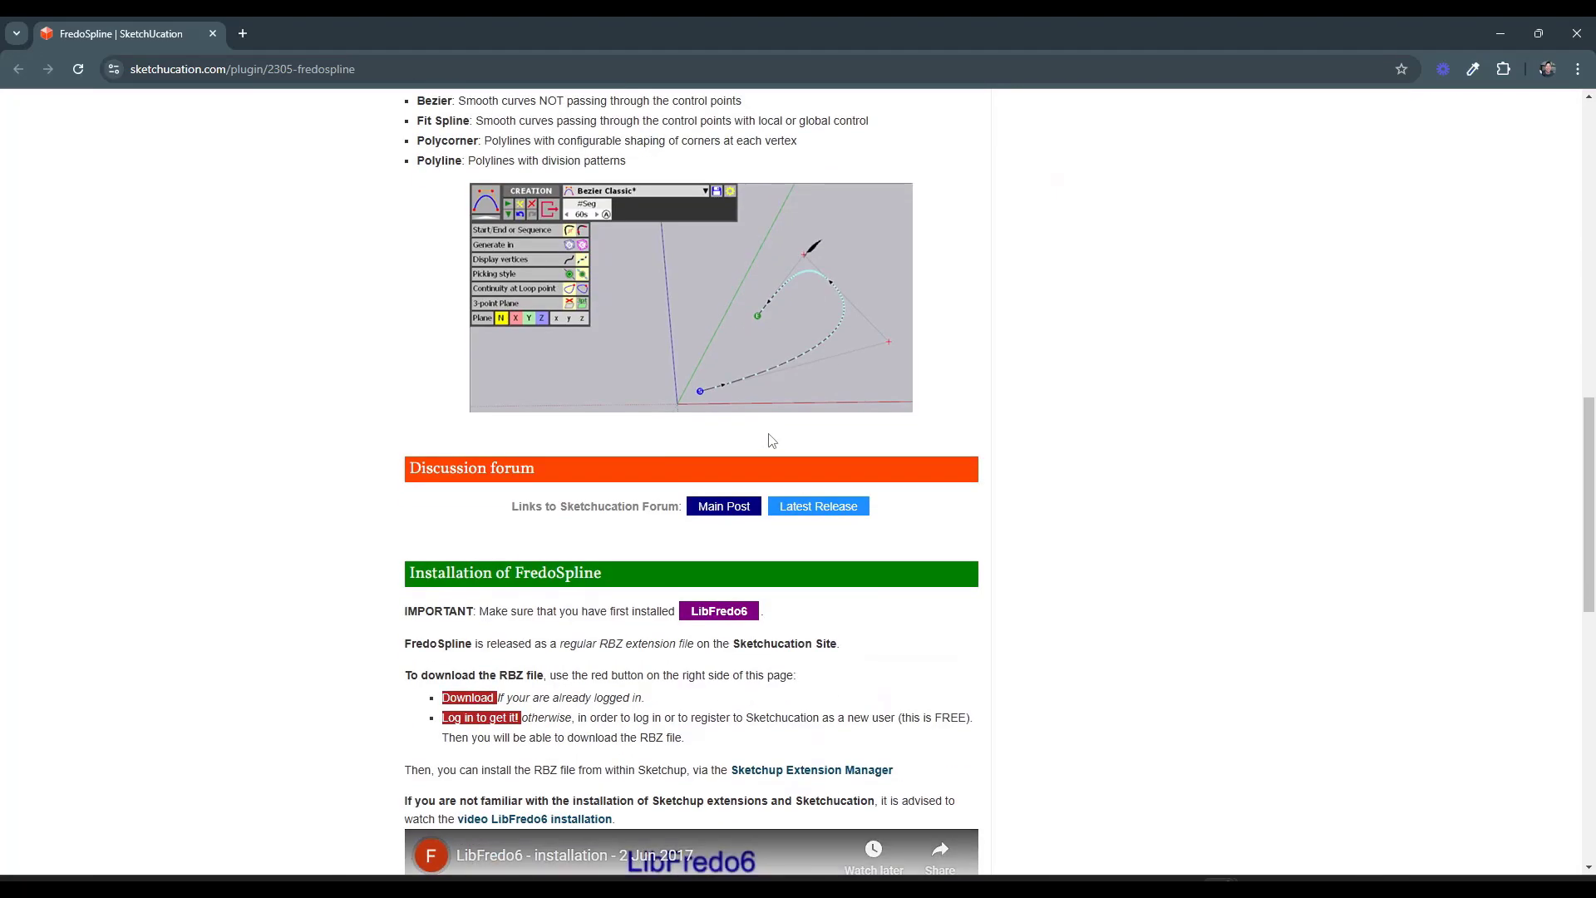
{"action": "scroll", "coordinate": [773, 438], "scroll_direction": "down", "scroll_amount": 3}
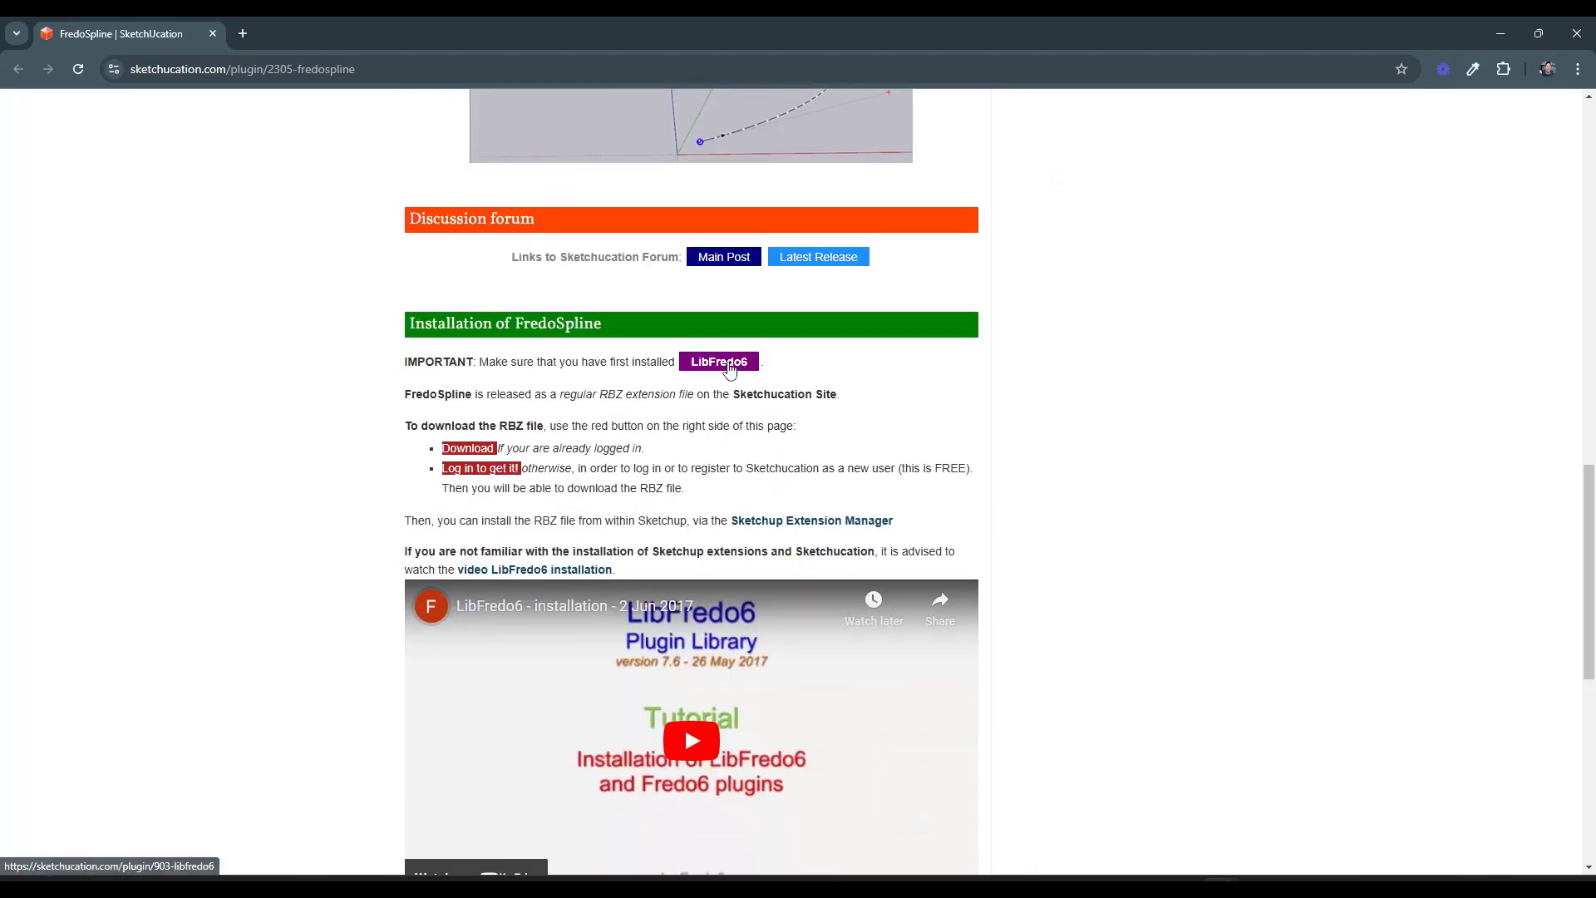
{"action": "scroll", "coordinate": [729, 370], "scroll_direction": "up", "scroll_amount": 10}
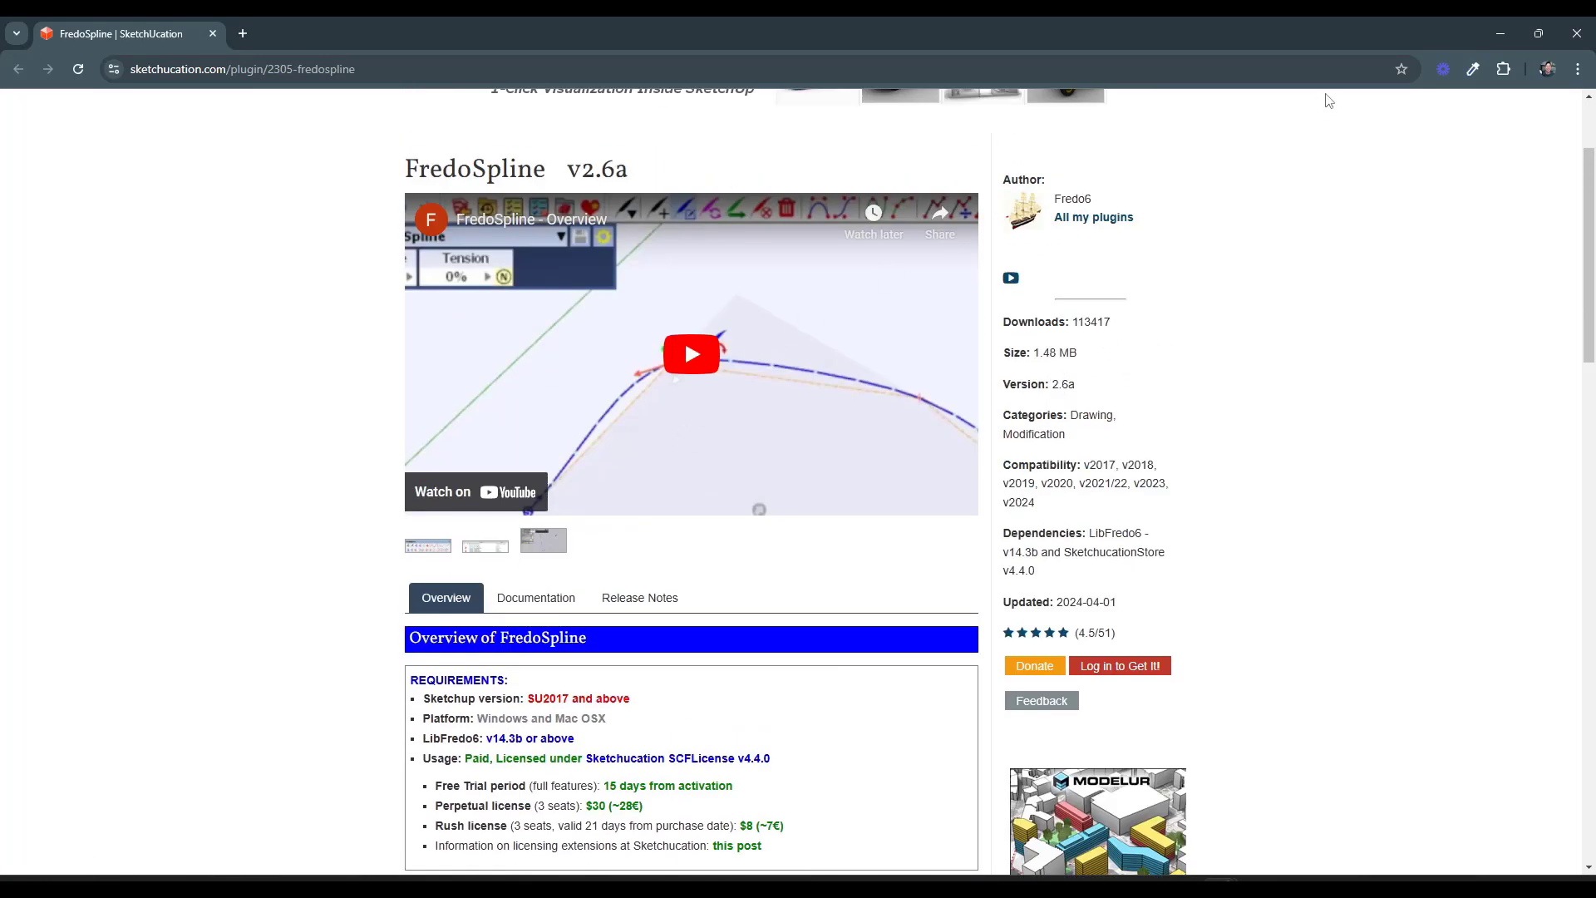
- Switch to SketchUp, start a Bezier Classic curve constrained to the Z plane, and move the FredoSpline toolbar clear of the options palette
{"action": "left_click", "coordinate": [1512, 37]}
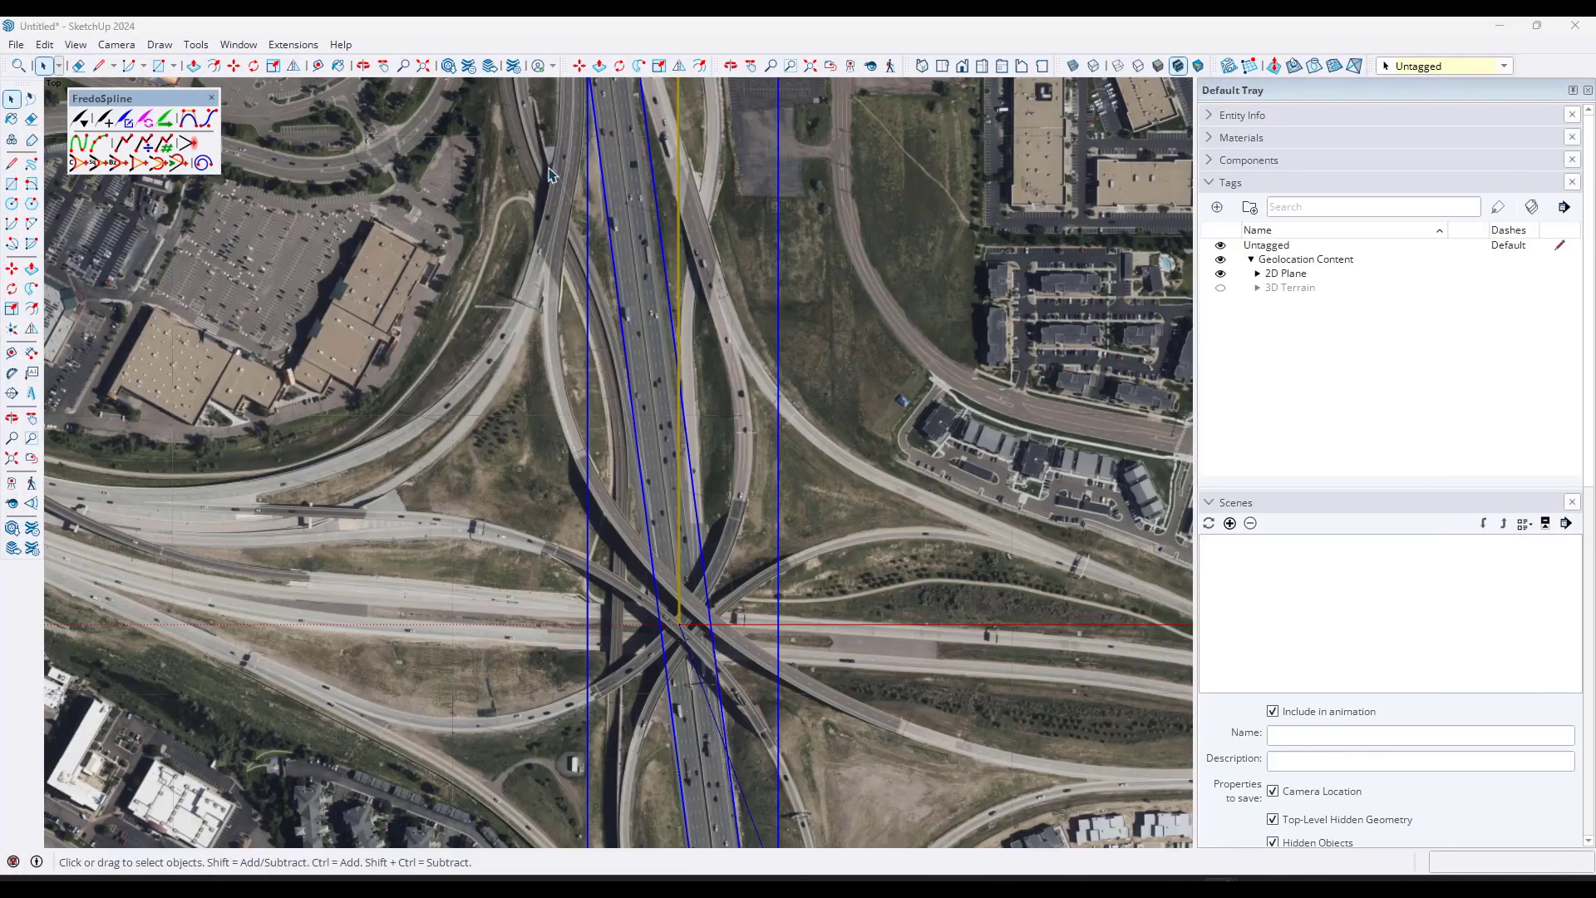
{"action": "left_click", "coordinate": [124, 118]}
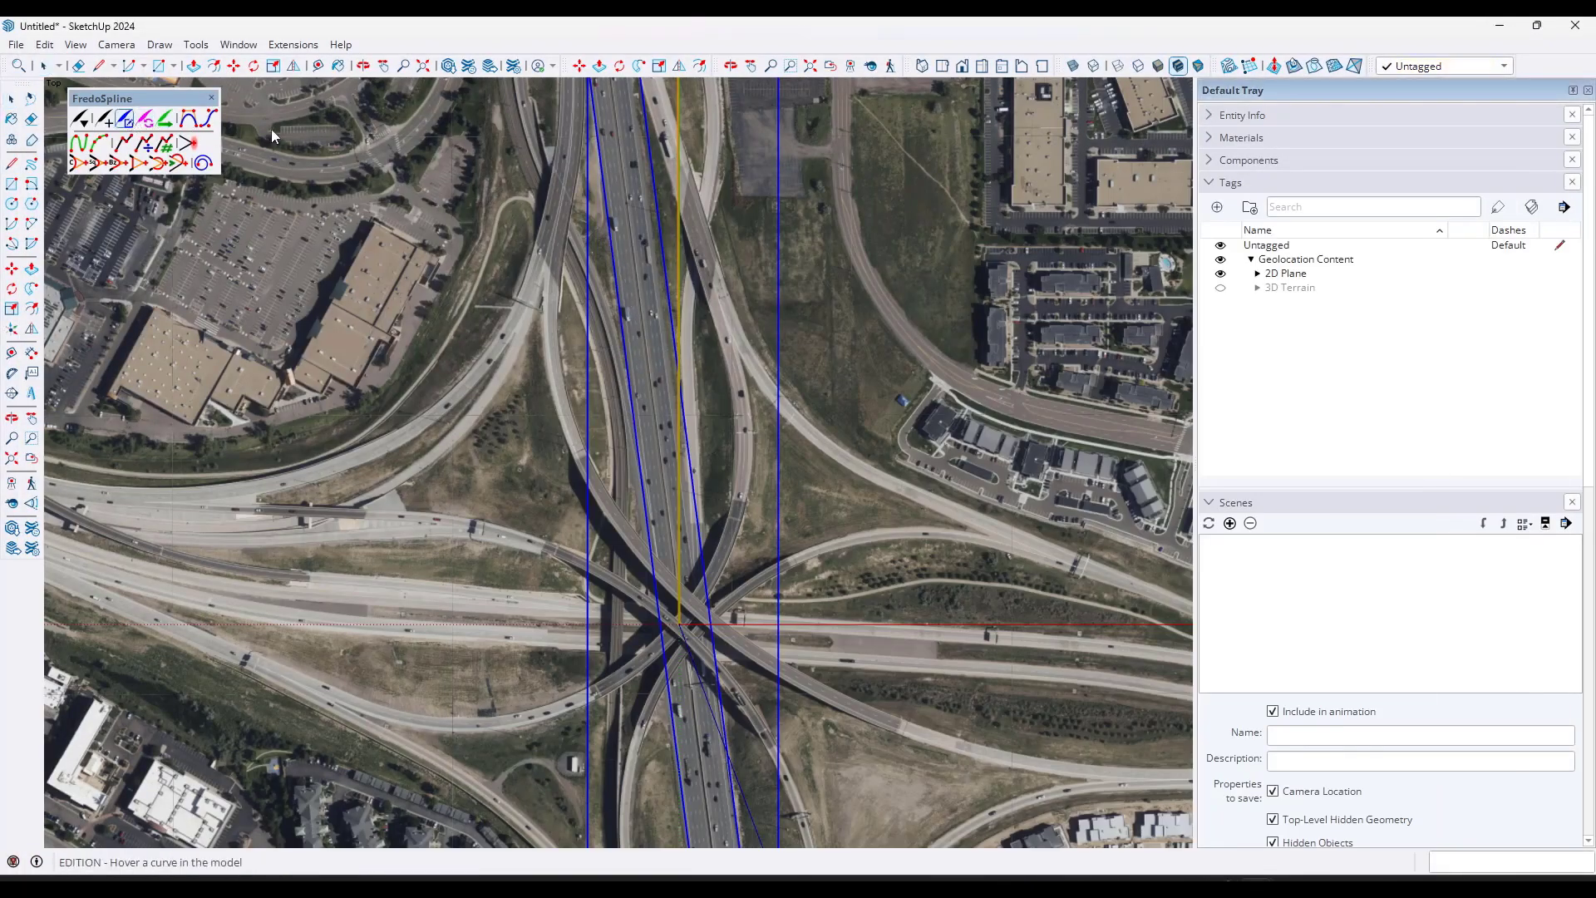
{"action": "left_click", "coordinate": [652, 102]}
{"action": "scroll", "coordinate": [662, 114], "scroll_direction": "down", "scroll_amount": 3}
{"action": "scroll", "coordinate": [662, 114], "scroll_direction": "up", "scroll_amount": 5}
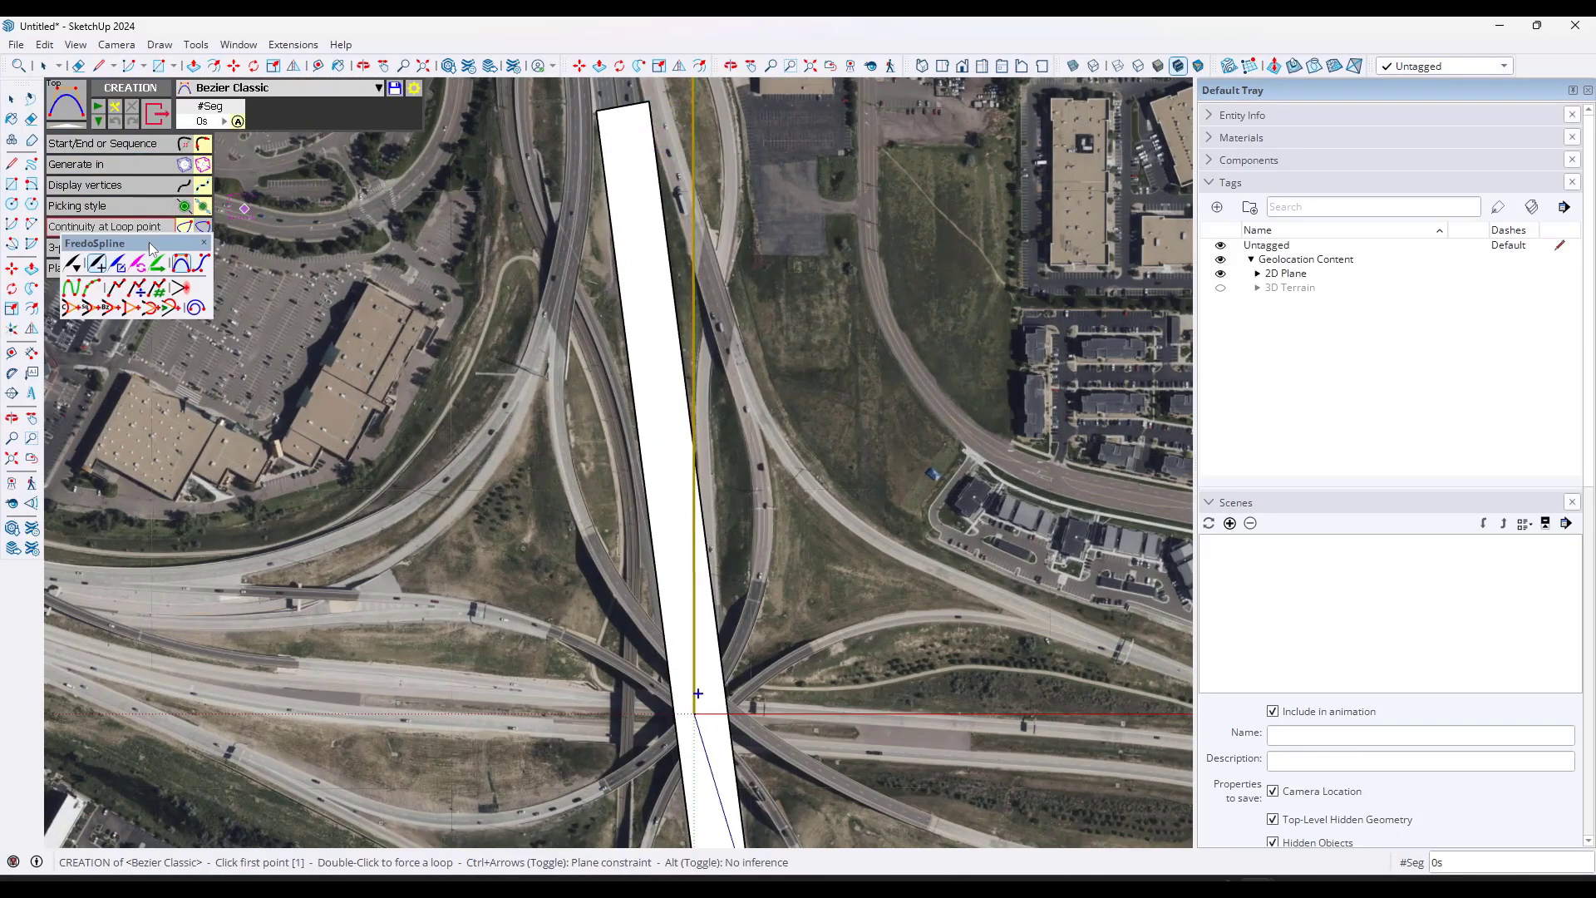
{"action": "left_click_drag", "start_coordinate": [148, 247], "coordinate": [147, 322]}
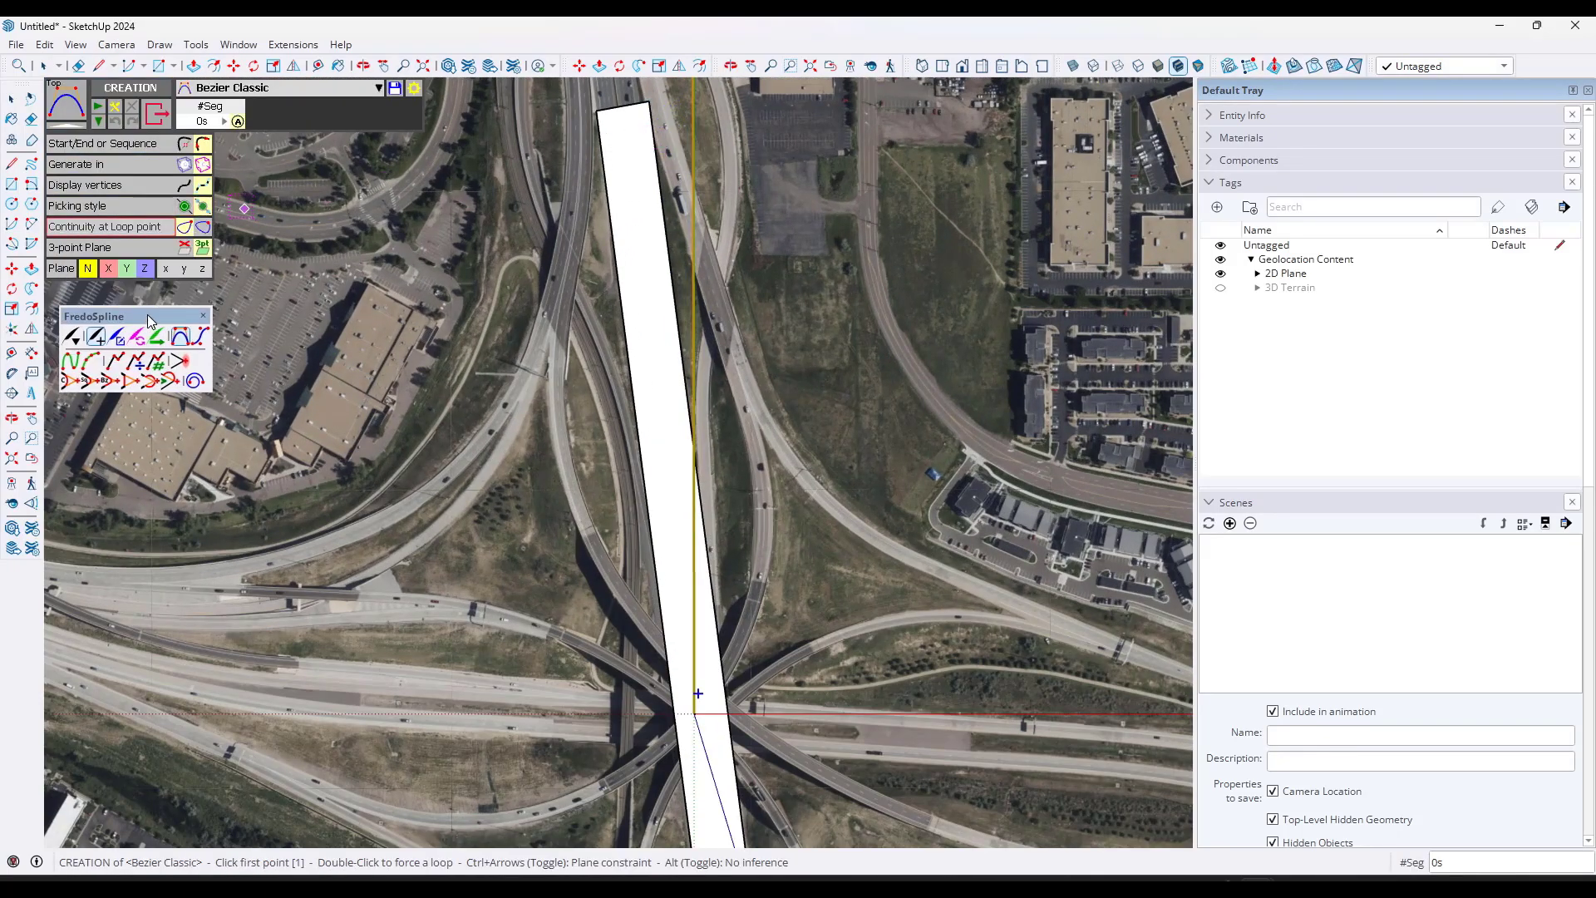
{"action": "left_click", "coordinate": [145, 268]}
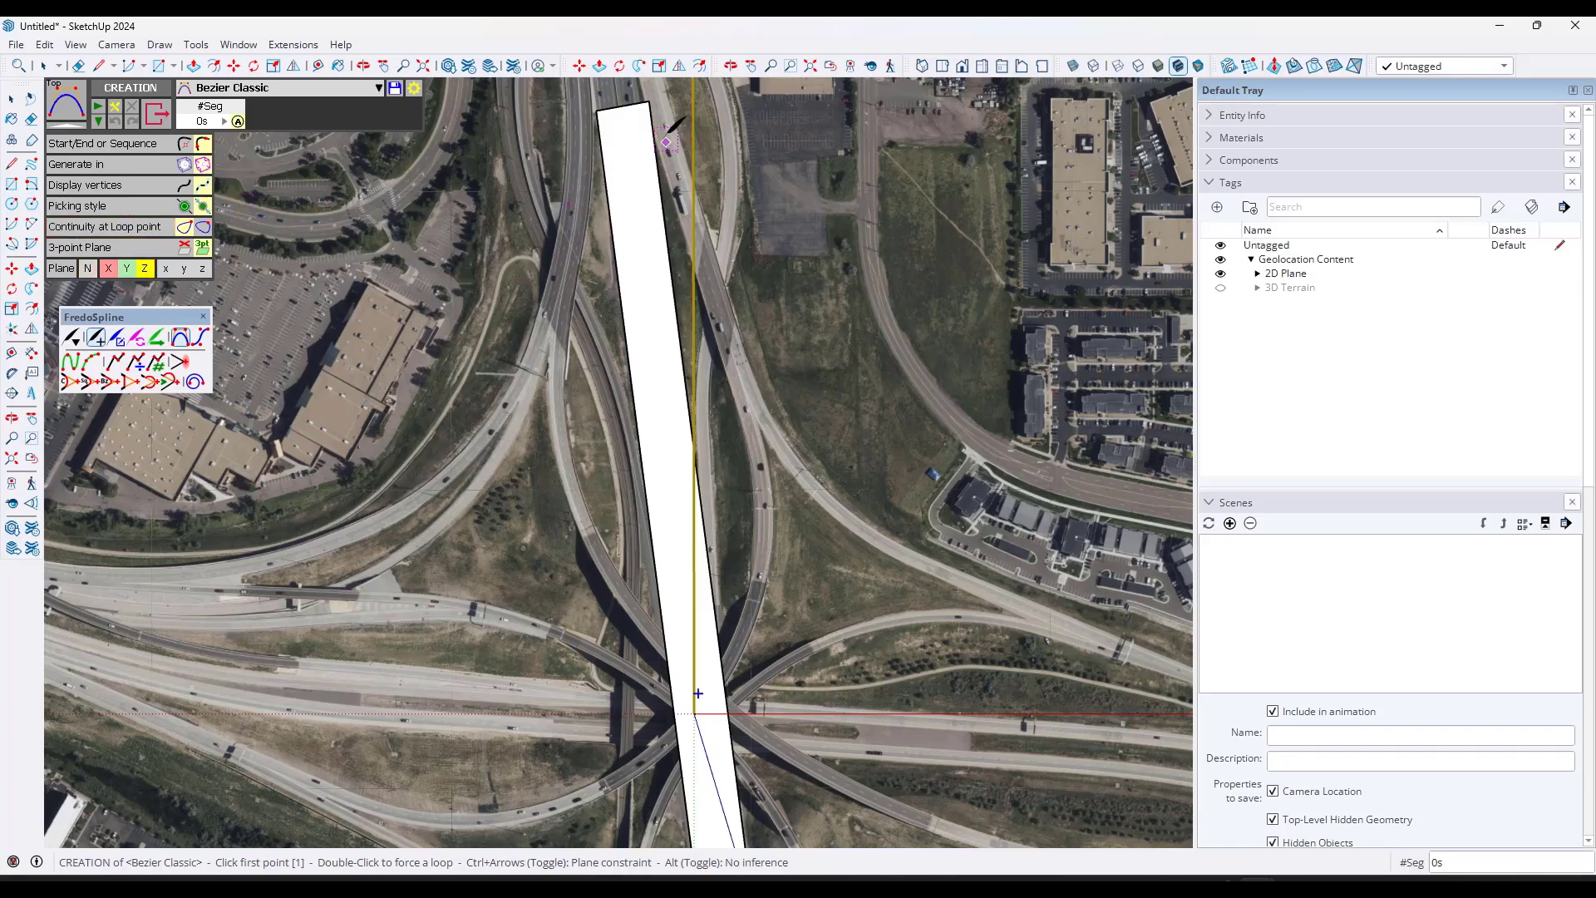
- Start the Bezier curve at the main highway's east edge near its north end and follow the ramp's inner edge past the fork
{"action": "left_click", "coordinate": [653, 135]}
{"action": "left_click", "coordinate": [704, 301]}
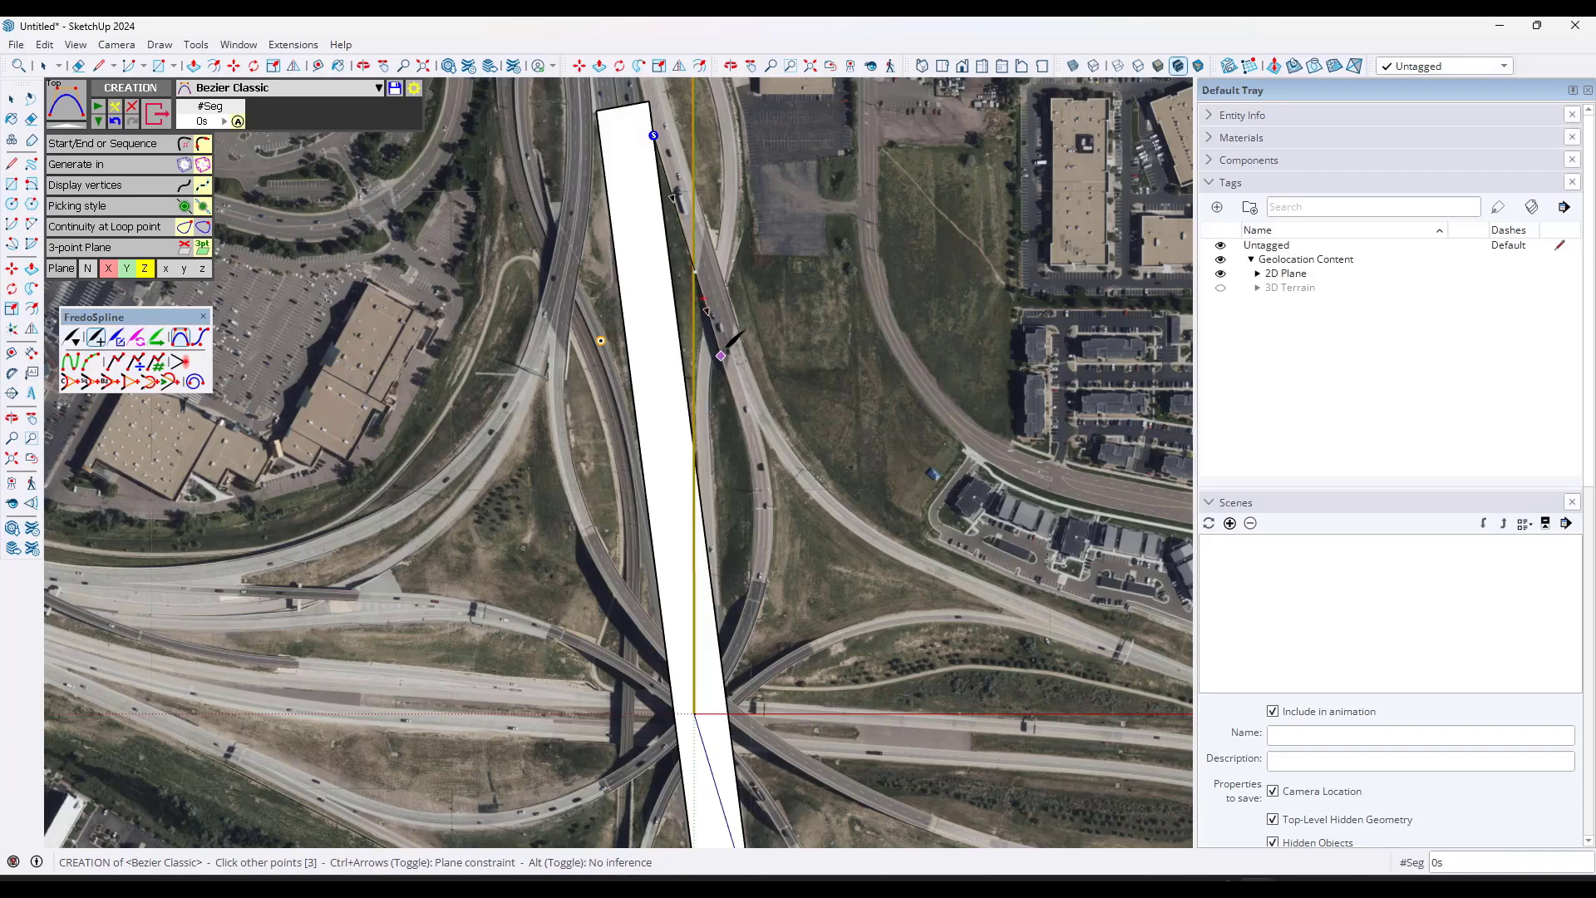
{"action": "left_click", "coordinate": [720, 357]}
{"action": "scroll", "coordinate": [720, 358], "scroll_direction": "up", "scroll_amount": 4}
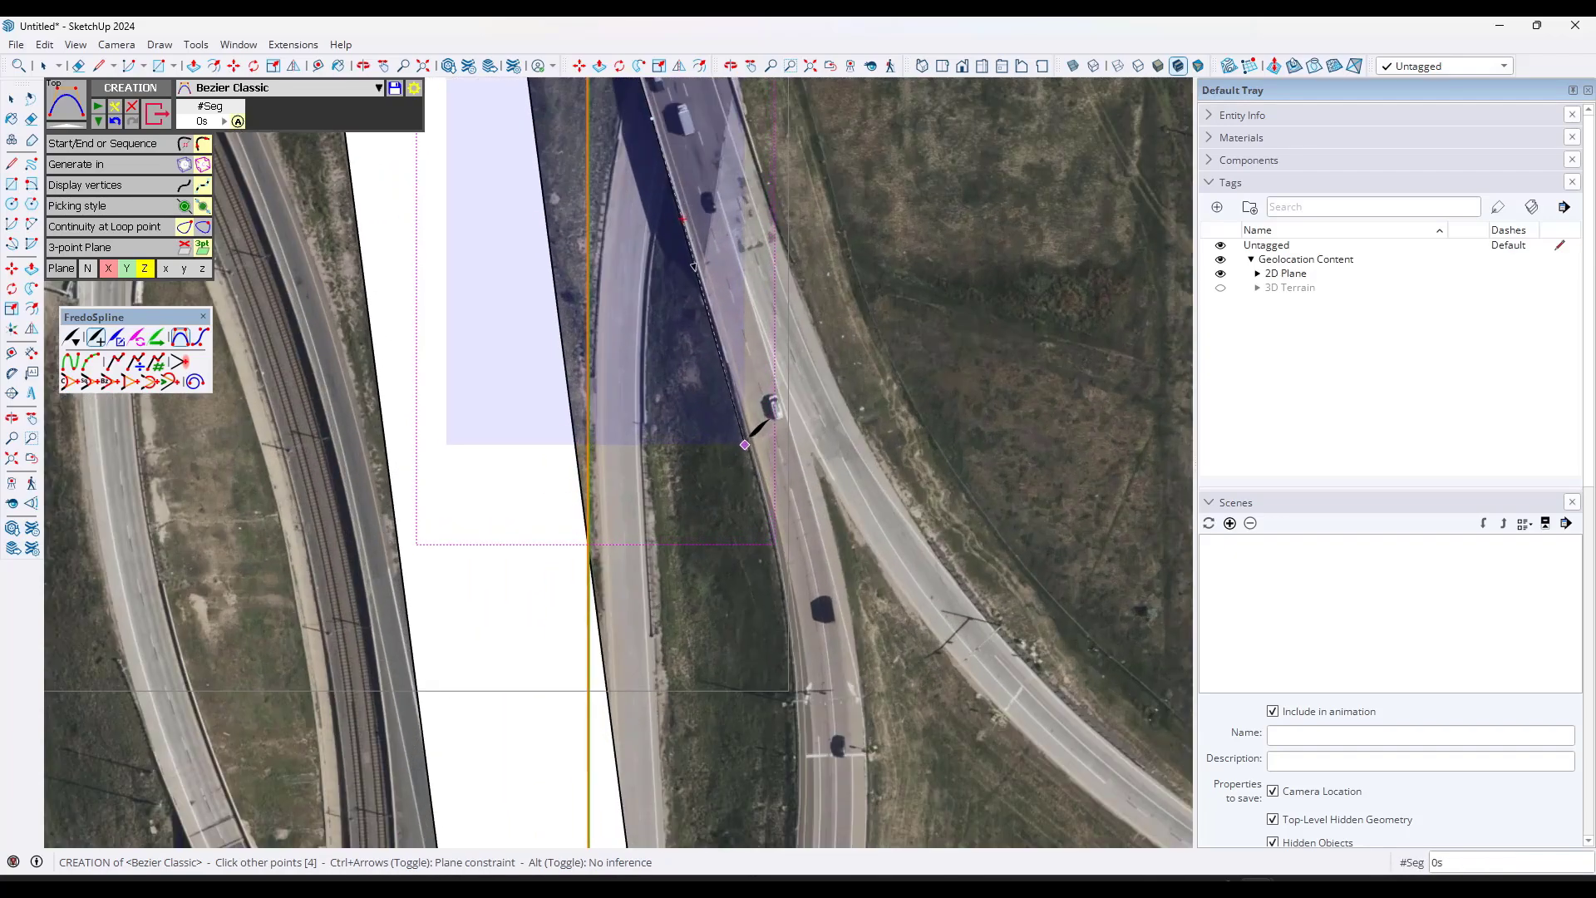
{"action": "left_click", "coordinate": [745, 444]}
{"action": "left_click", "coordinate": [788, 559]}
- Continue placing the curve's control points along the ramp's west edge, around the bend south of the fork
{"action": "scroll", "coordinate": [790, 560], "scroll_direction": "down", "scroll_amount": 3}
{"action": "scroll", "coordinate": [789, 530], "scroll_direction": "up", "scroll_amount": 3}
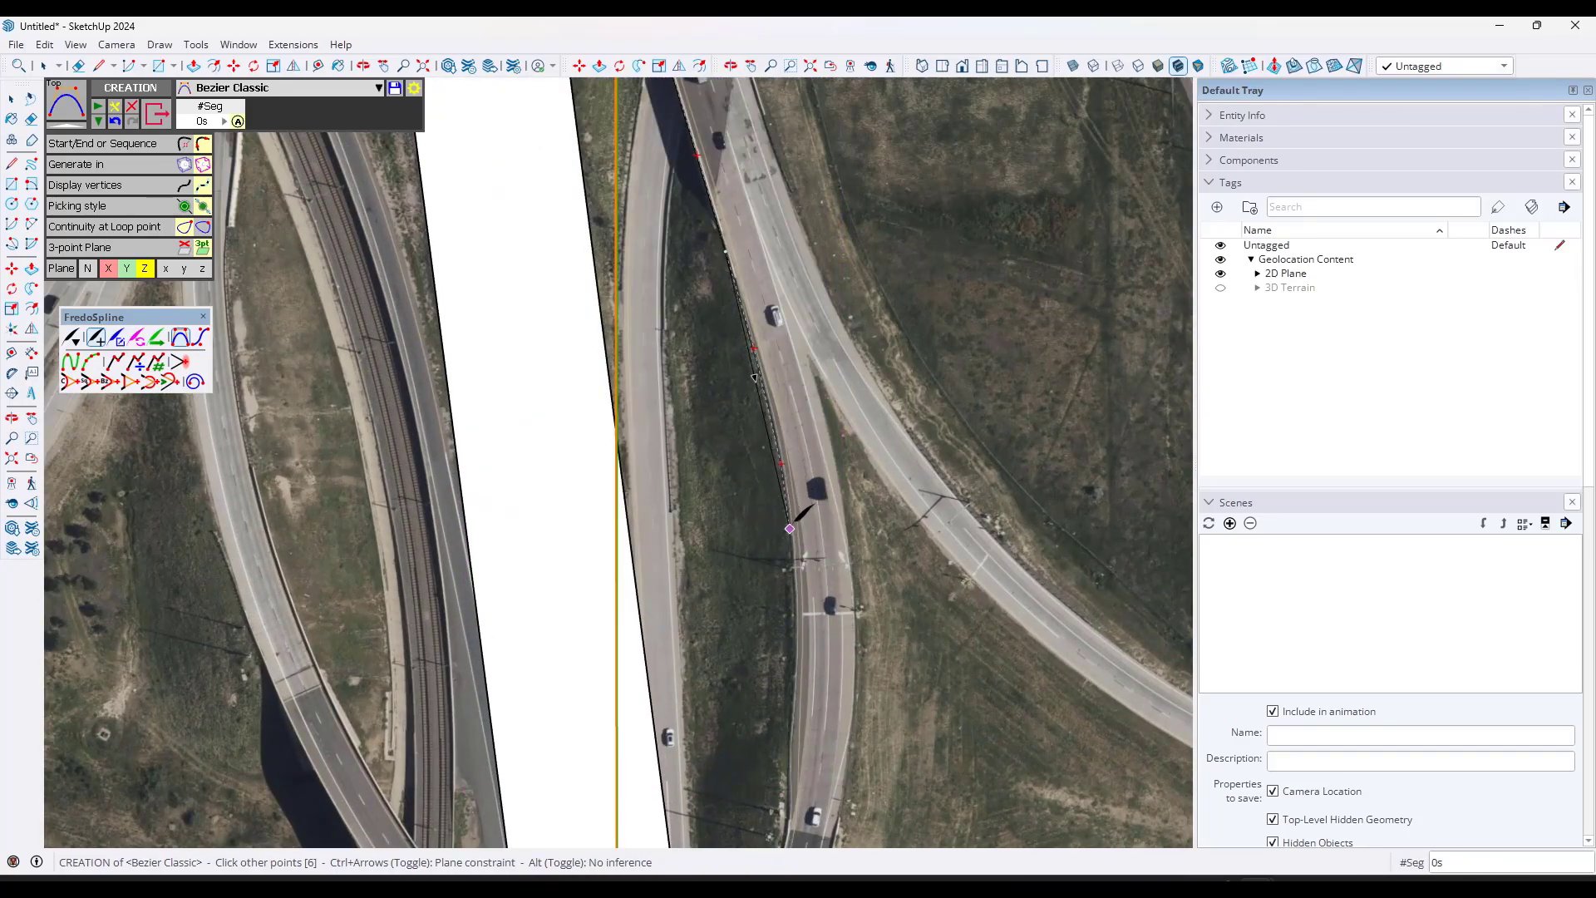
{"action": "scroll", "coordinate": [789, 530], "scroll_direction": "up", "scroll_amount": 2}
{"action": "left_click", "coordinate": [791, 530]}
{"action": "left_click", "coordinate": [799, 621]}
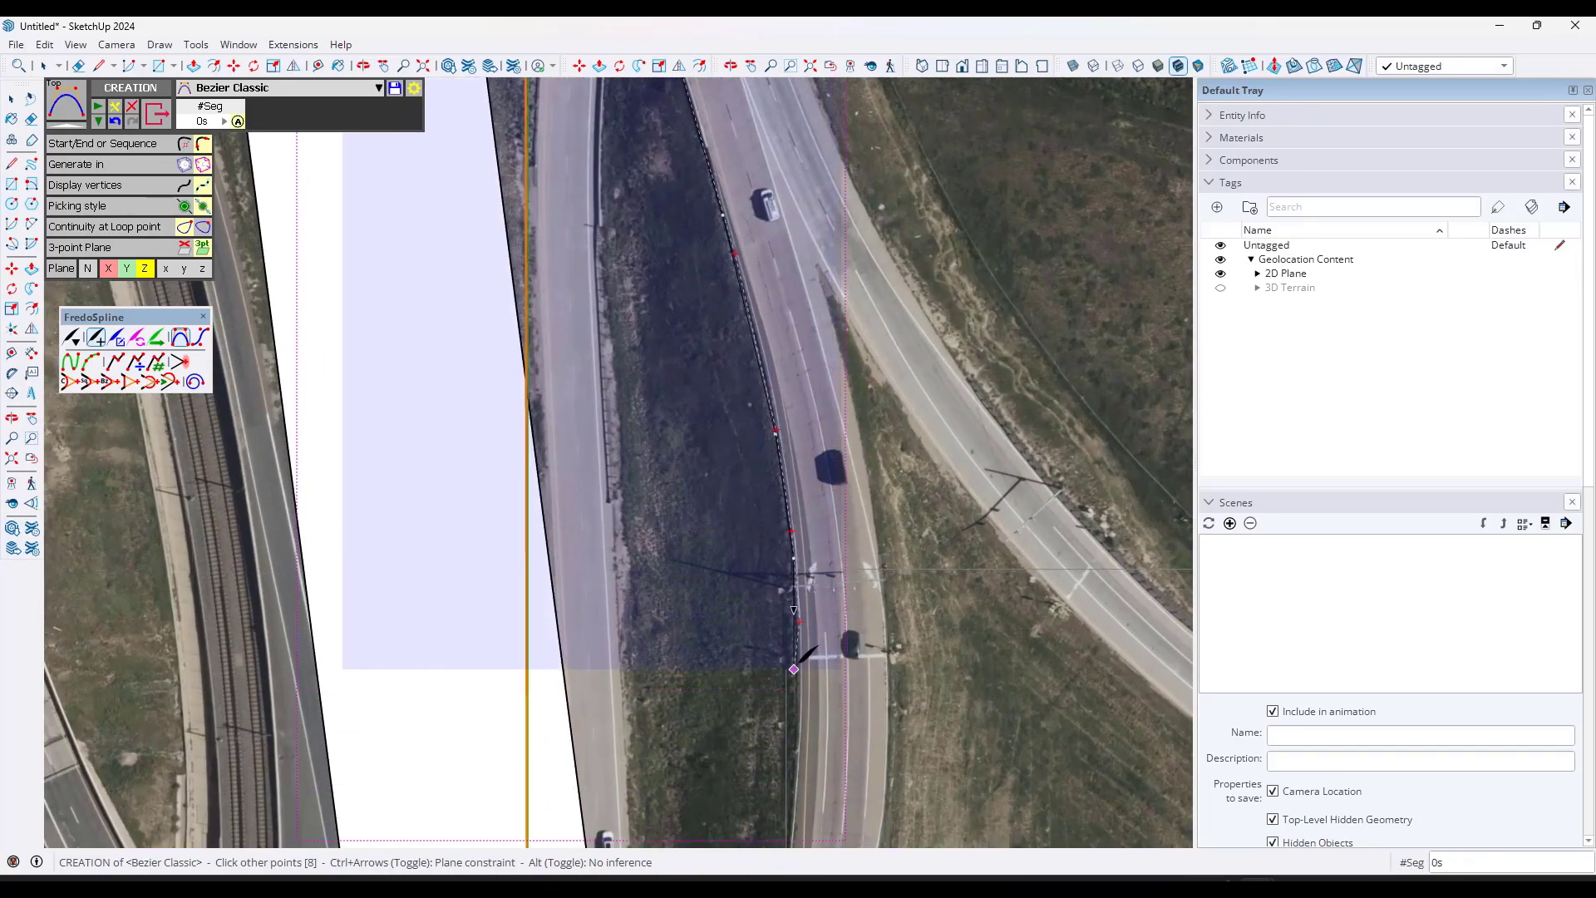
{"action": "left_click", "coordinate": [794, 673]}
{"action": "scroll", "coordinate": [800, 705], "scroll_direction": "down", "scroll_amount": 3}
{"action": "scroll", "coordinate": [798, 731], "scroll_direction": "up", "scroll_amount": 4}
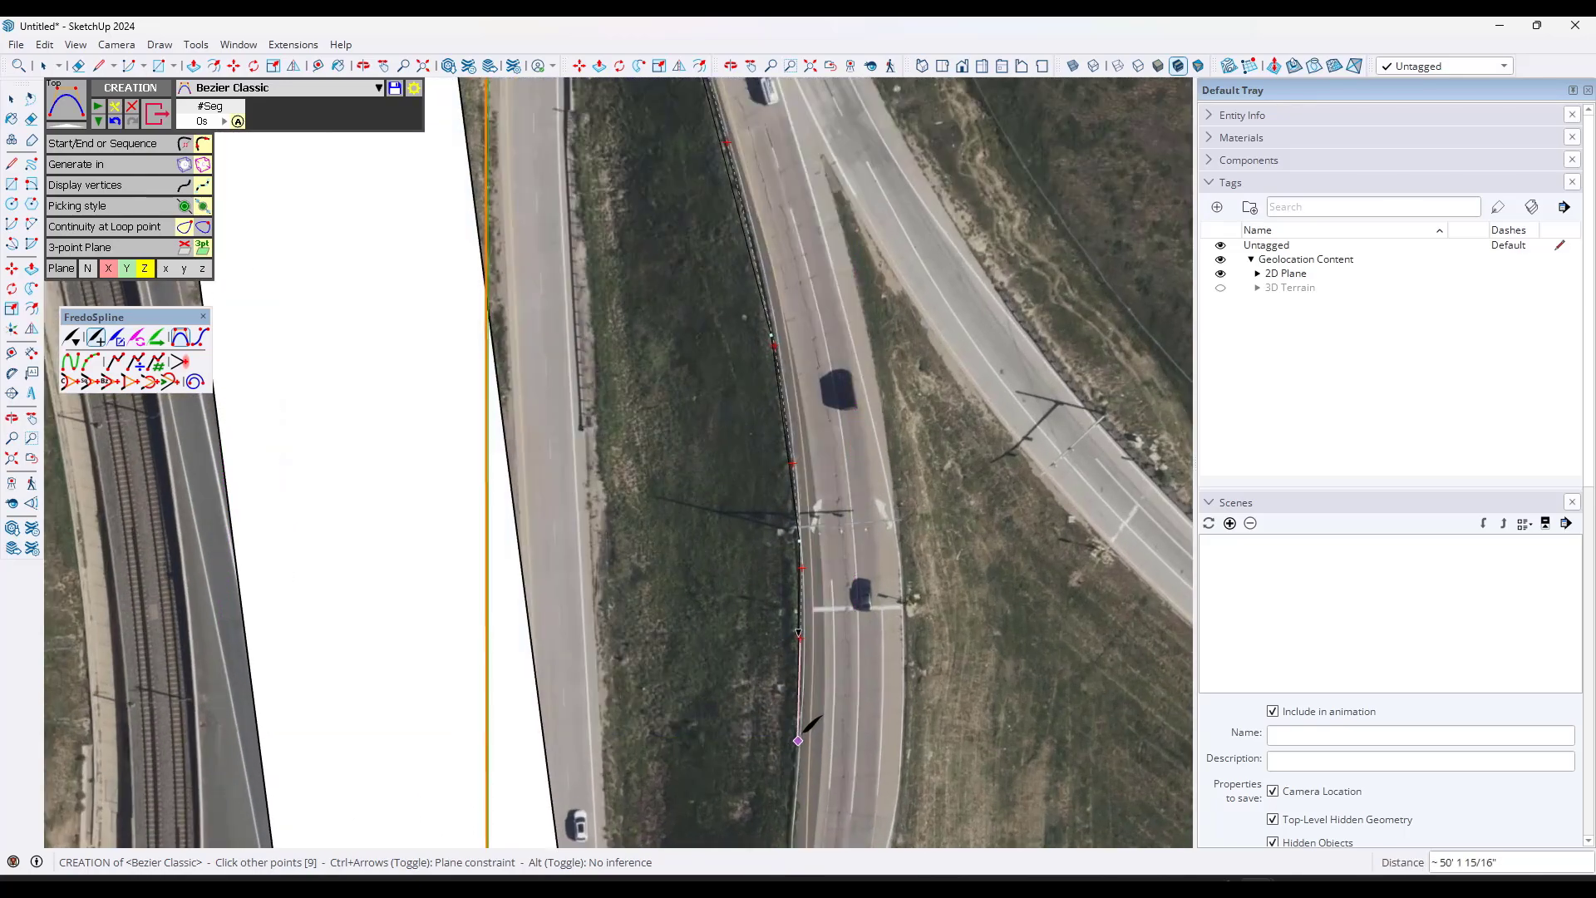
{"action": "left_click", "coordinate": [800, 736]}
{"action": "scroll", "coordinate": [799, 731], "scroll_direction": "down", "scroll_amount": 3}
{"action": "scroll", "coordinate": [790, 665], "scroll_direction": "up", "scroll_amount": 4}
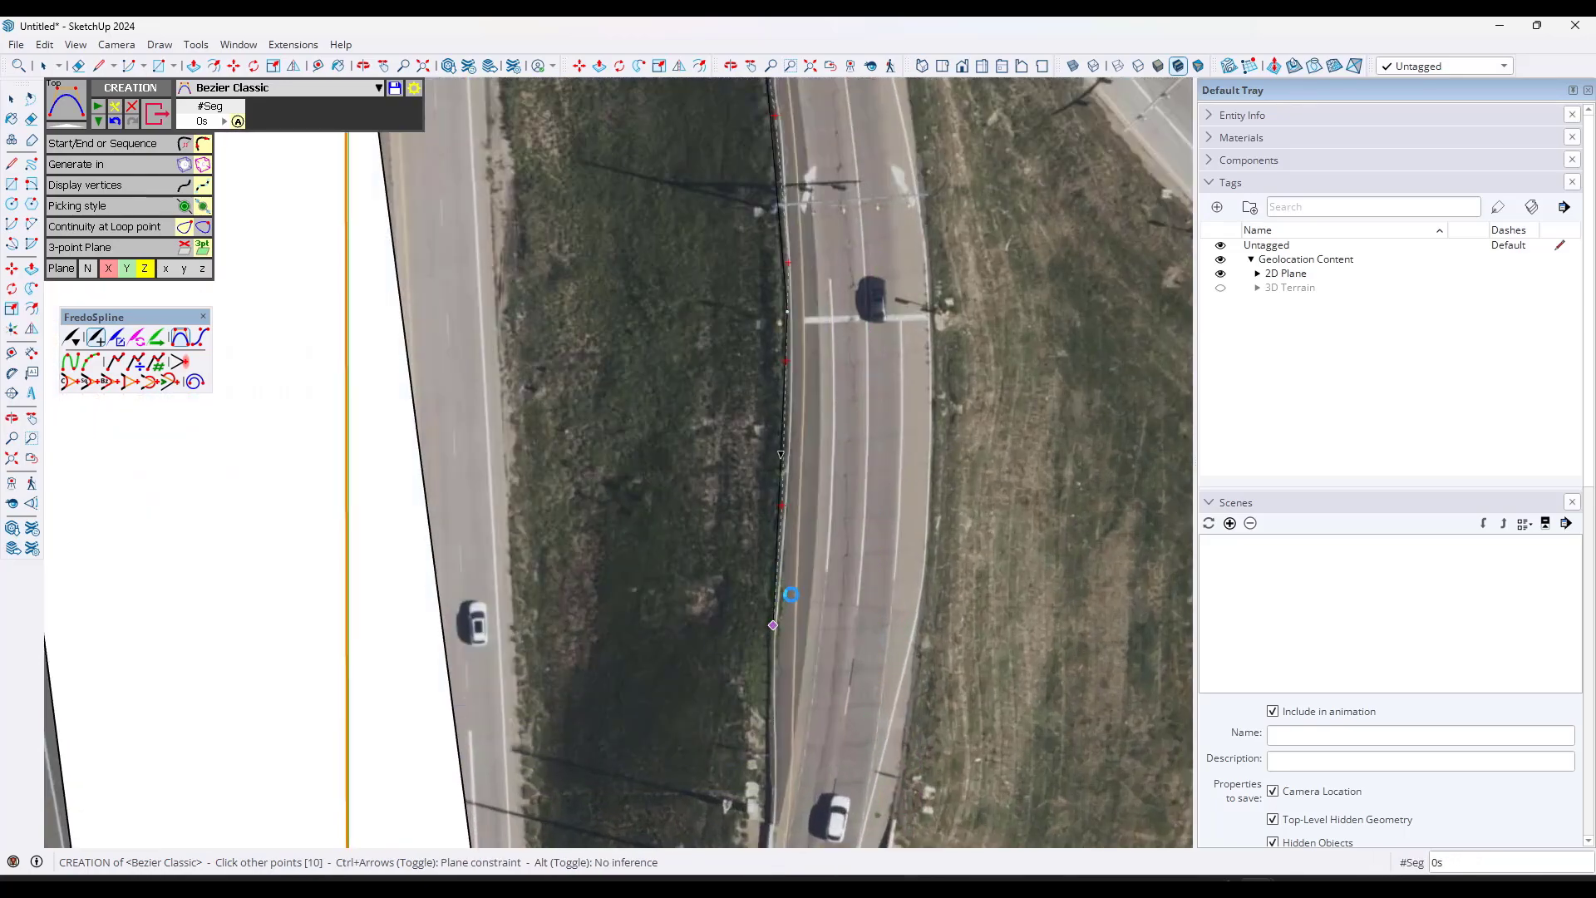
- Turn on X-ray view and extend the curve's control points along the ramp's inner edge, across the highway strip and toward the west
{"action": "scroll", "coordinate": [795, 588], "scroll_direction": "down", "scroll_amount": 5}
{"action": "scroll", "coordinate": [790, 238], "scroll_direction": "up", "scroll_amount": 3}
{"action": "scroll", "coordinate": [830, 445], "scroll_direction": "down", "scroll_amount": 3}
{"action": "scroll", "coordinate": [789, 723], "scroll_direction": "up", "scroll_amount": 5}
{"action": "left_click", "coordinate": [844, 596]}
{"action": "left_click", "coordinate": [807, 709]}
{"action": "scroll", "coordinate": [822, 282], "scroll_direction": "down", "scroll_amount": 4}
{"action": "key", "text": "x"}
{"action": "scroll", "coordinate": [820, 435], "scroll_direction": "up", "scroll_amount": 3}
{"action": "left_click", "coordinate": [641, 349]}
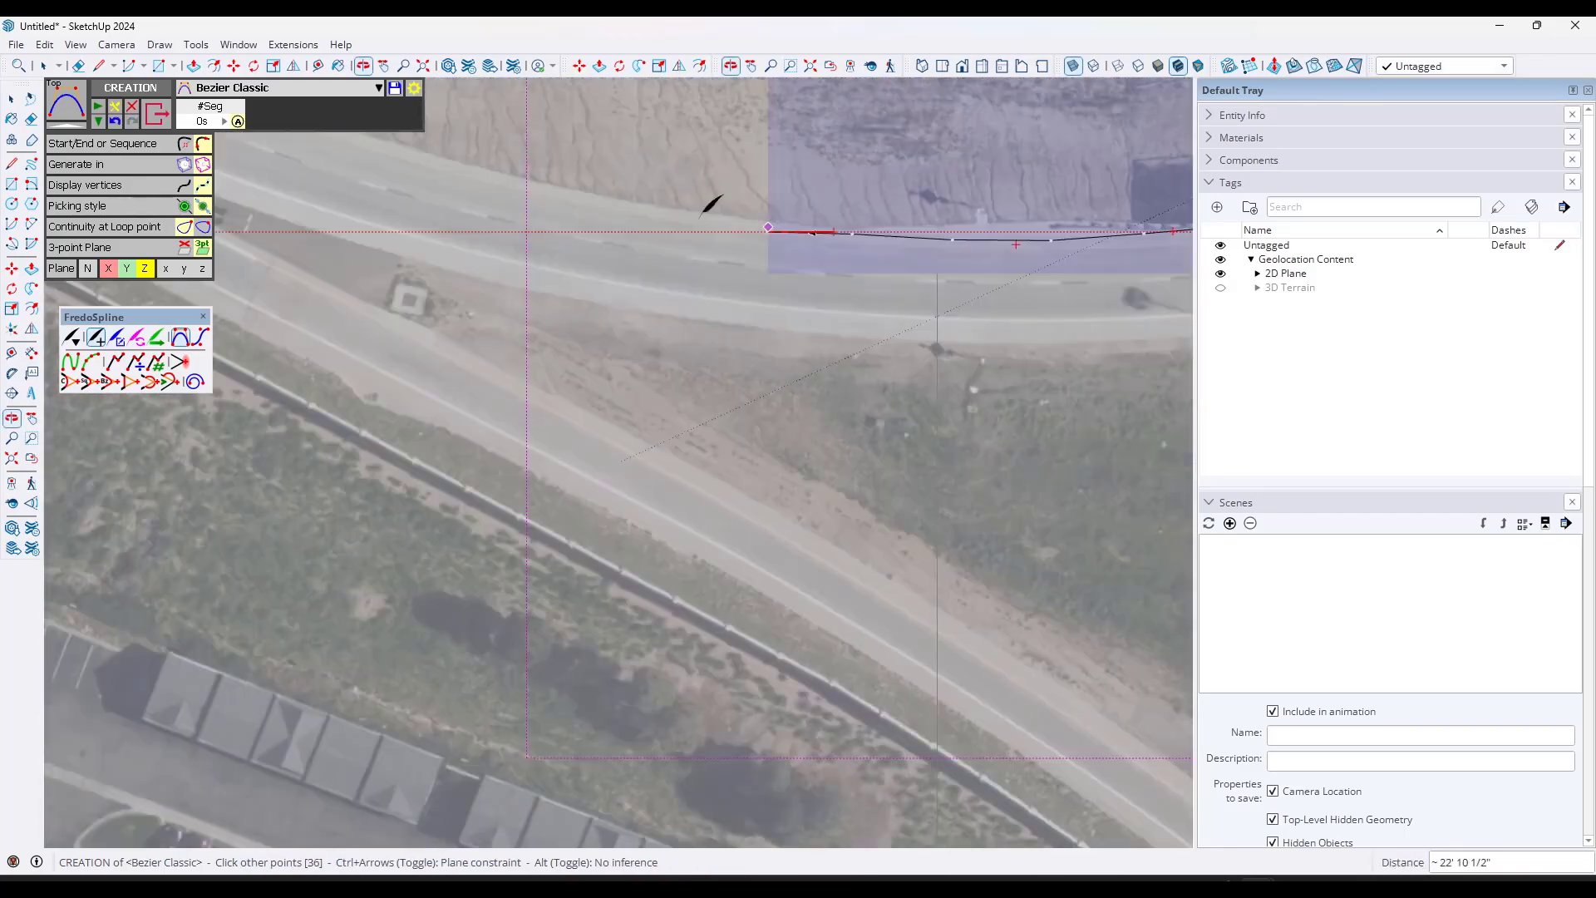
- Finish the inner-edge Bezier curve at the ramp's western end and exit curve editing
{"action": "scroll", "coordinate": [706, 223], "scroll_direction": "down", "scroll_amount": 4}
{"action": "left_click", "coordinate": [617, 200]}
{"action": "double_click", "coordinate": [539, 164]}
{"action": "scroll", "coordinate": [541, 198], "scroll_direction": "up", "scroll_amount": 5}
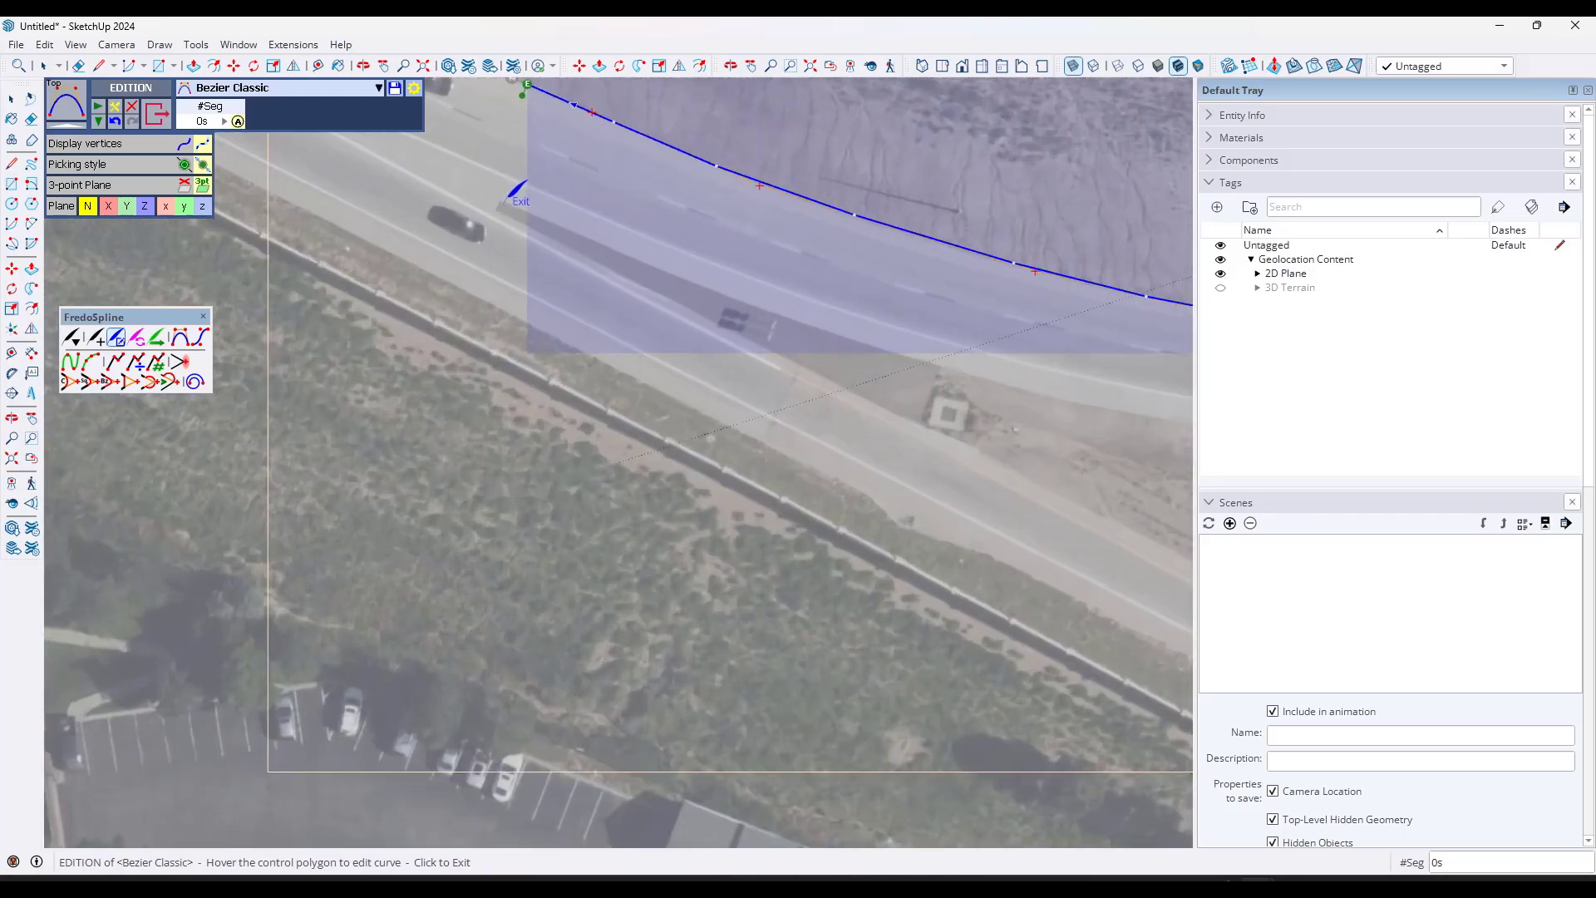
{"action": "key", "text": "space"}
- Start a second Bezier Classic curve at the ramp's western outer edge and trace it eastward toward the highway strip
{"action": "left_click", "coordinate": [99, 339]}
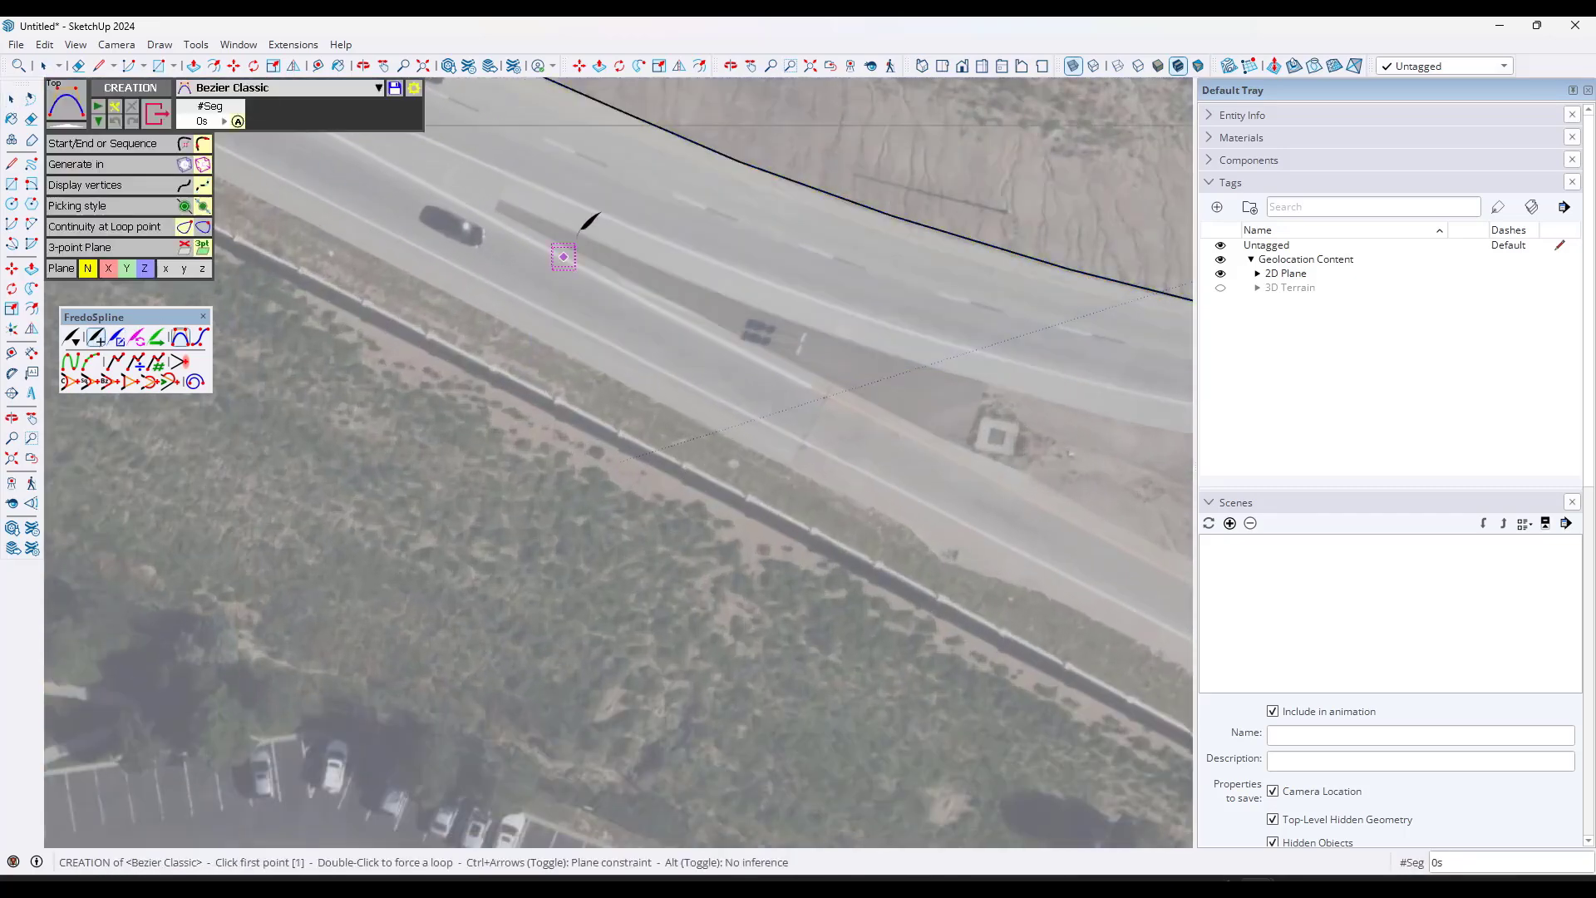
{"action": "left_click", "coordinate": [916, 395]}
{"action": "scroll", "coordinate": [819, 329], "scroll_direction": "down", "scroll_amount": 6}
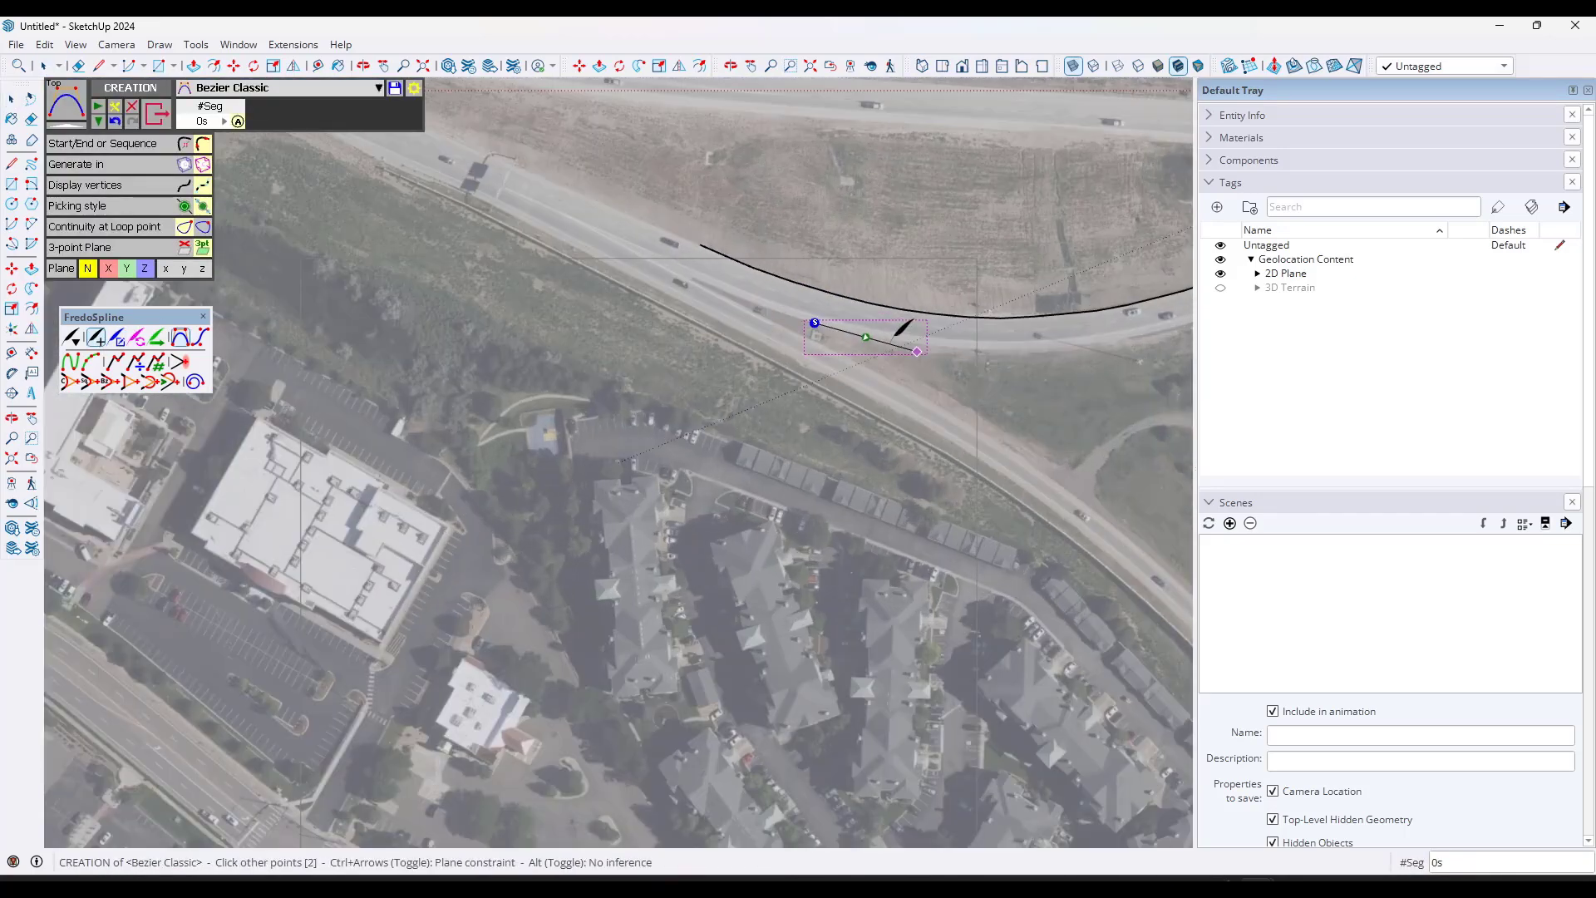
{"action": "scroll", "coordinate": [887, 337], "scroll_direction": "up", "scroll_amount": 5}
{"action": "middle_click_drag", "start_coordinate": [888, 337], "coordinate": [487, 355], "text": "shift"}
{"action": "left_click", "coordinate": [1080, 333]}
{"action": "middle_click_drag", "start_coordinate": [1080, 333], "coordinate": [399, 399], "text": "shift"}
{"action": "left_click", "coordinate": [1013, 244]}
{"action": "middle_click_drag", "start_coordinate": [1013, 244], "coordinate": [505, 445], "text": "shift"}
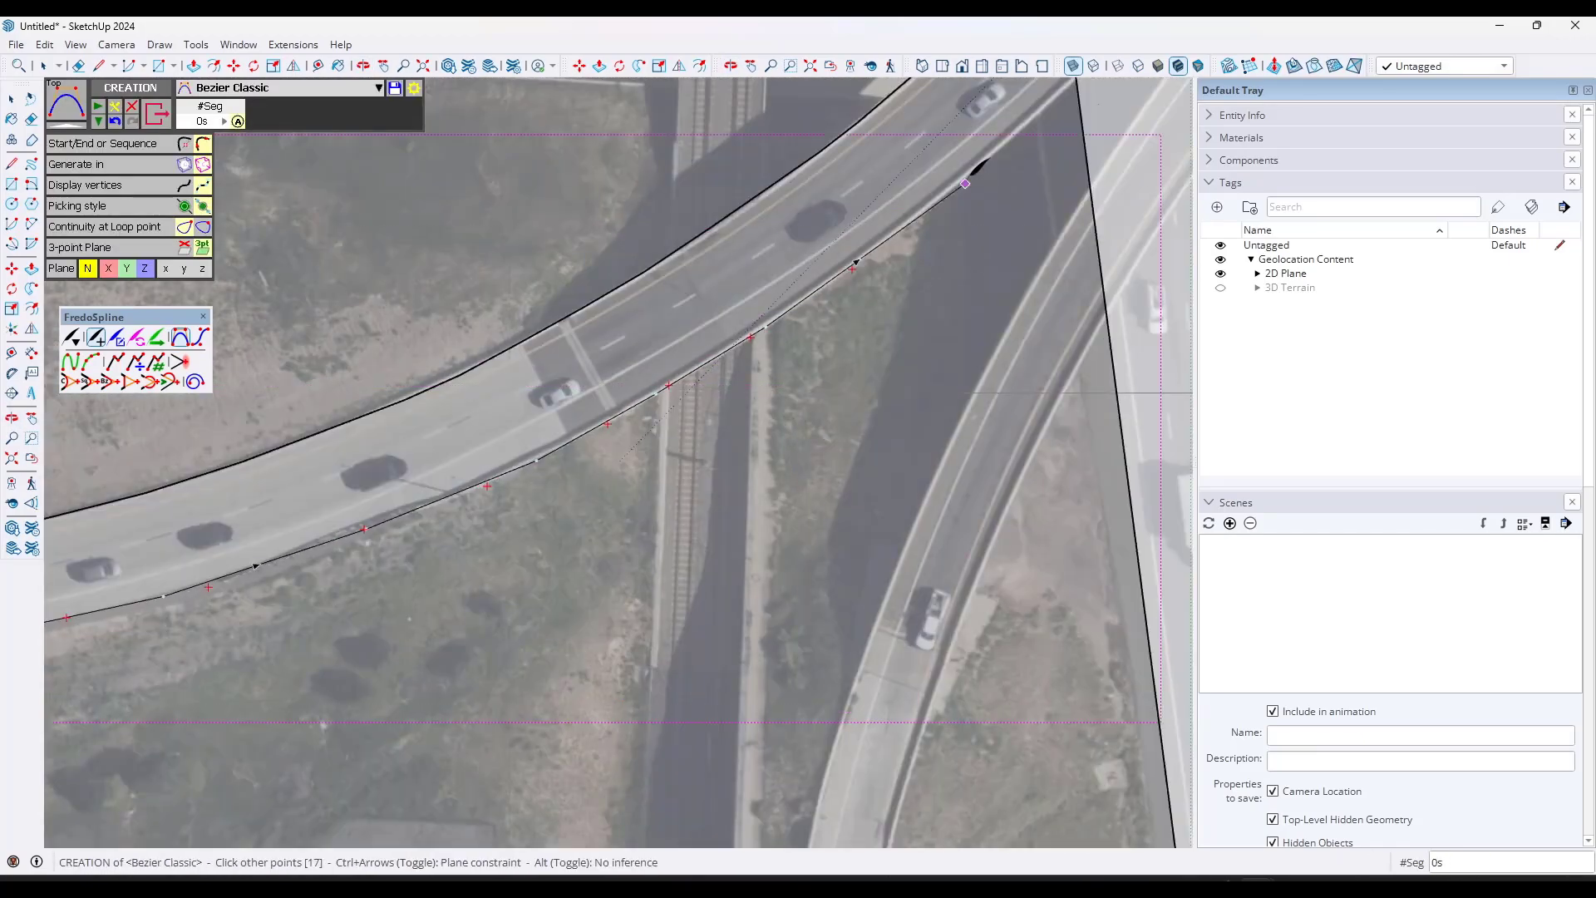
- Continue the second curve across the highway and up the ramp's east edge, finishing it at the fork
{"action": "middle_click_drag", "start_coordinate": [1022, 167], "coordinate": [598, 440], "text": "shift"}
{"action": "middle_click_drag", "start_coordinate": [989, 125], "coordinate": [499, 707], "text": "shift"}
{"action": "left_click", "coordinate": [659, 113]}
{"action": "middle_click_drag", "start_coordinate": [659, 112], "coordinate": [627, 541], "text": "shift"}
{"action": "left_click", "coordinate": [635, 142]}
{"action": "middle_click_drag", "start_coordinate": [634, 141], "coordinate": [616, 415], "text": "shift"}
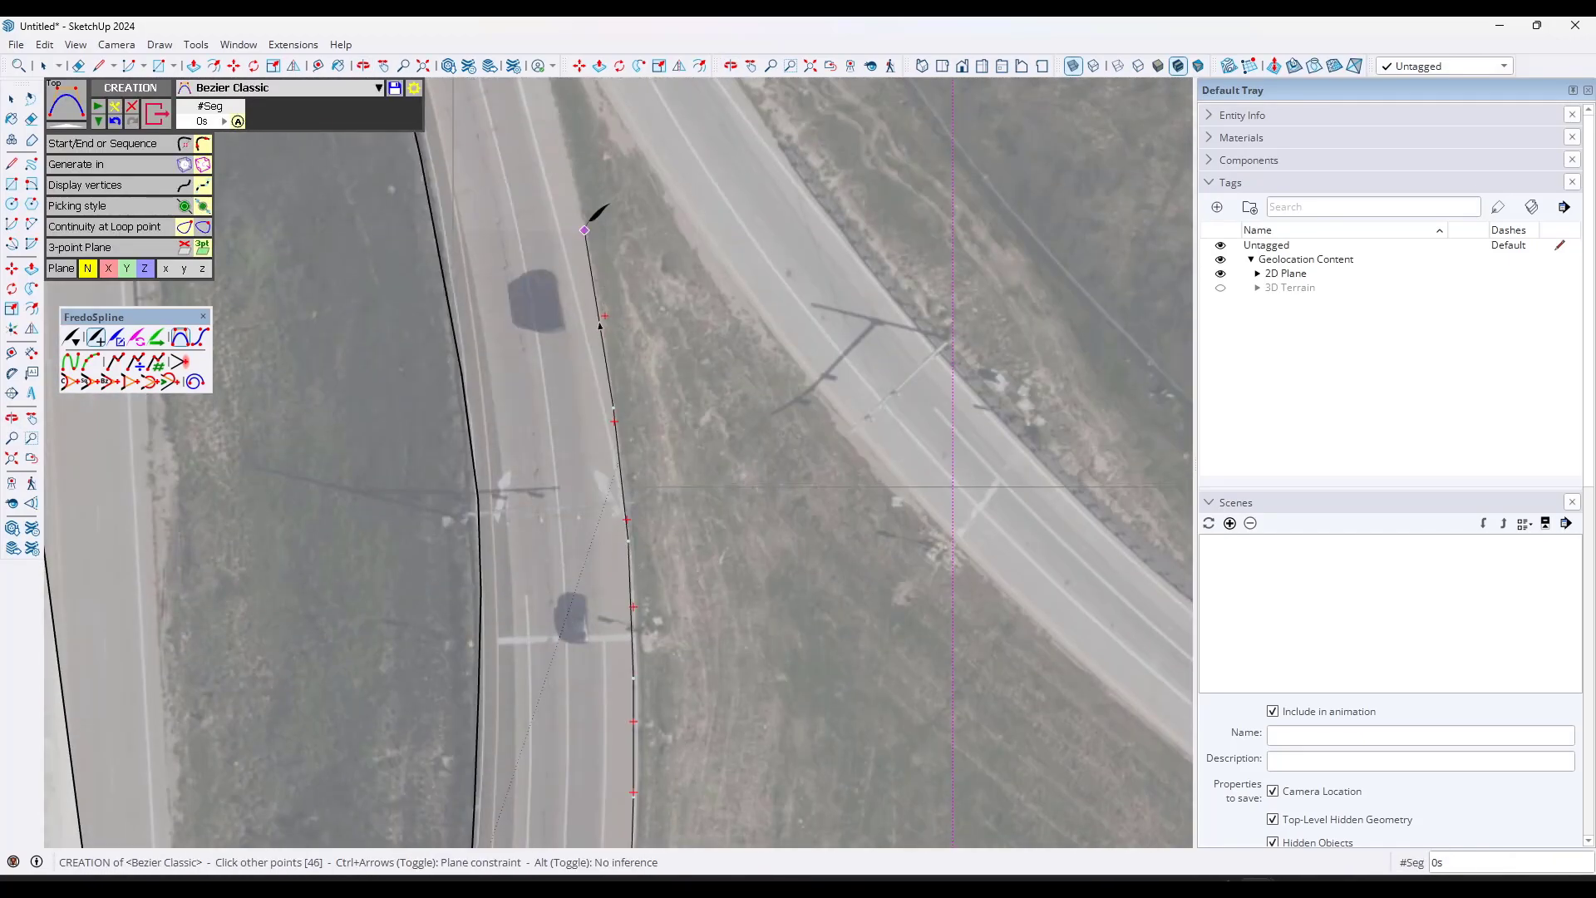
{"action": "double_click", "coordinate": [563, 118]}
{"action": "scroll", "coordinate": [690, 523], "scroll_direction": "down", "scroll_amount": 6}
{"action": "key", "text": "space"}
- Turn off X-ray view and select the outer and inner ramp curves in turn to check them from an angled view
{"action": "middle_click_drag", "start_coordinate": [641, 740], "coordinate": [653, 592], "text": "shift"}
{"action": "scroll", "coordinate": [653, 591], "scroll_direction": "up", "scroll_amount": 2}
{"action": "scroll", "coordinate": [725, 550], "scroll_direction": "down", "scroll_amount": 3}
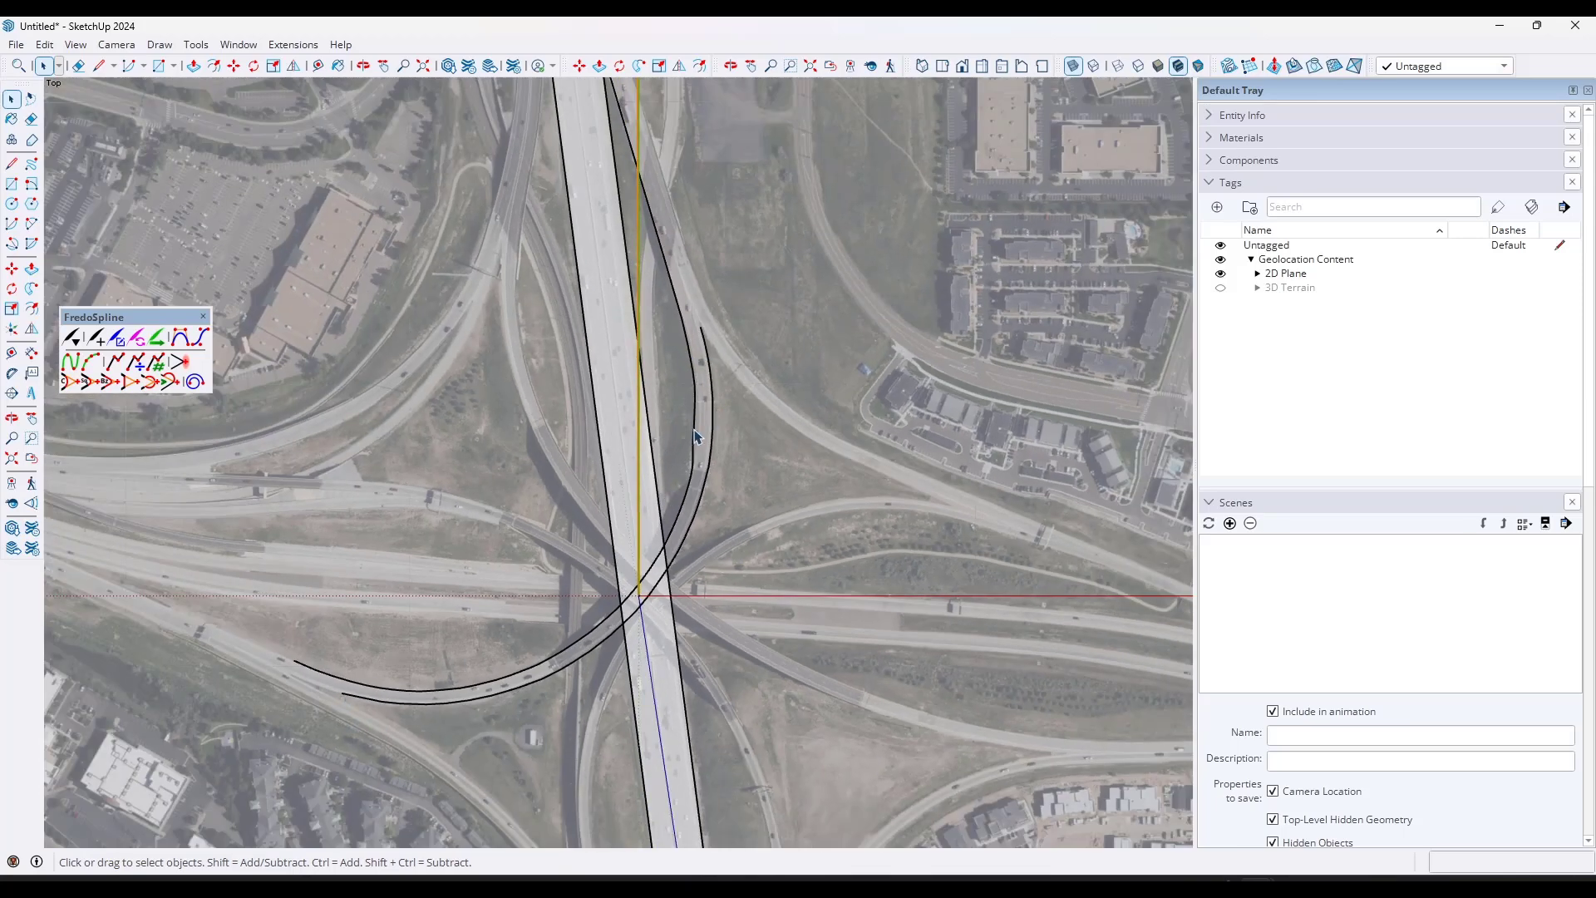
{"action": "left_click", "coordinate": [711, 440]}
{"action": "scroll", "coordinate": [716, 457], "scroll_direction": "down", "scroll_amount": 3}
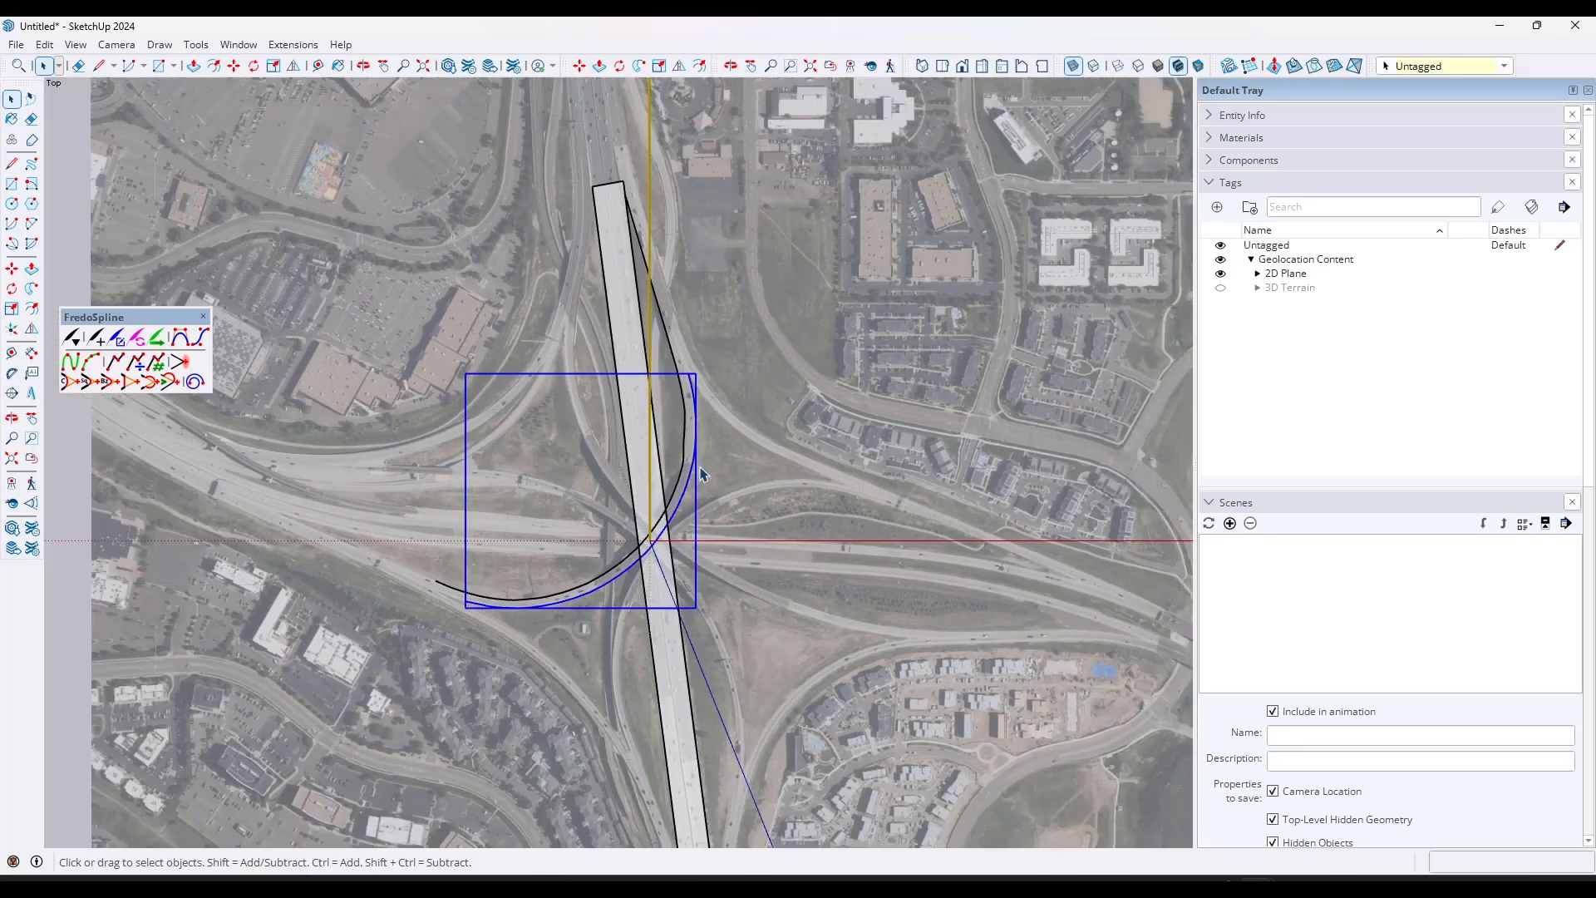
{"action": "scroll", "coordinate": [728, 464], "scroll_direction": "up", "scroll_amount": 2}
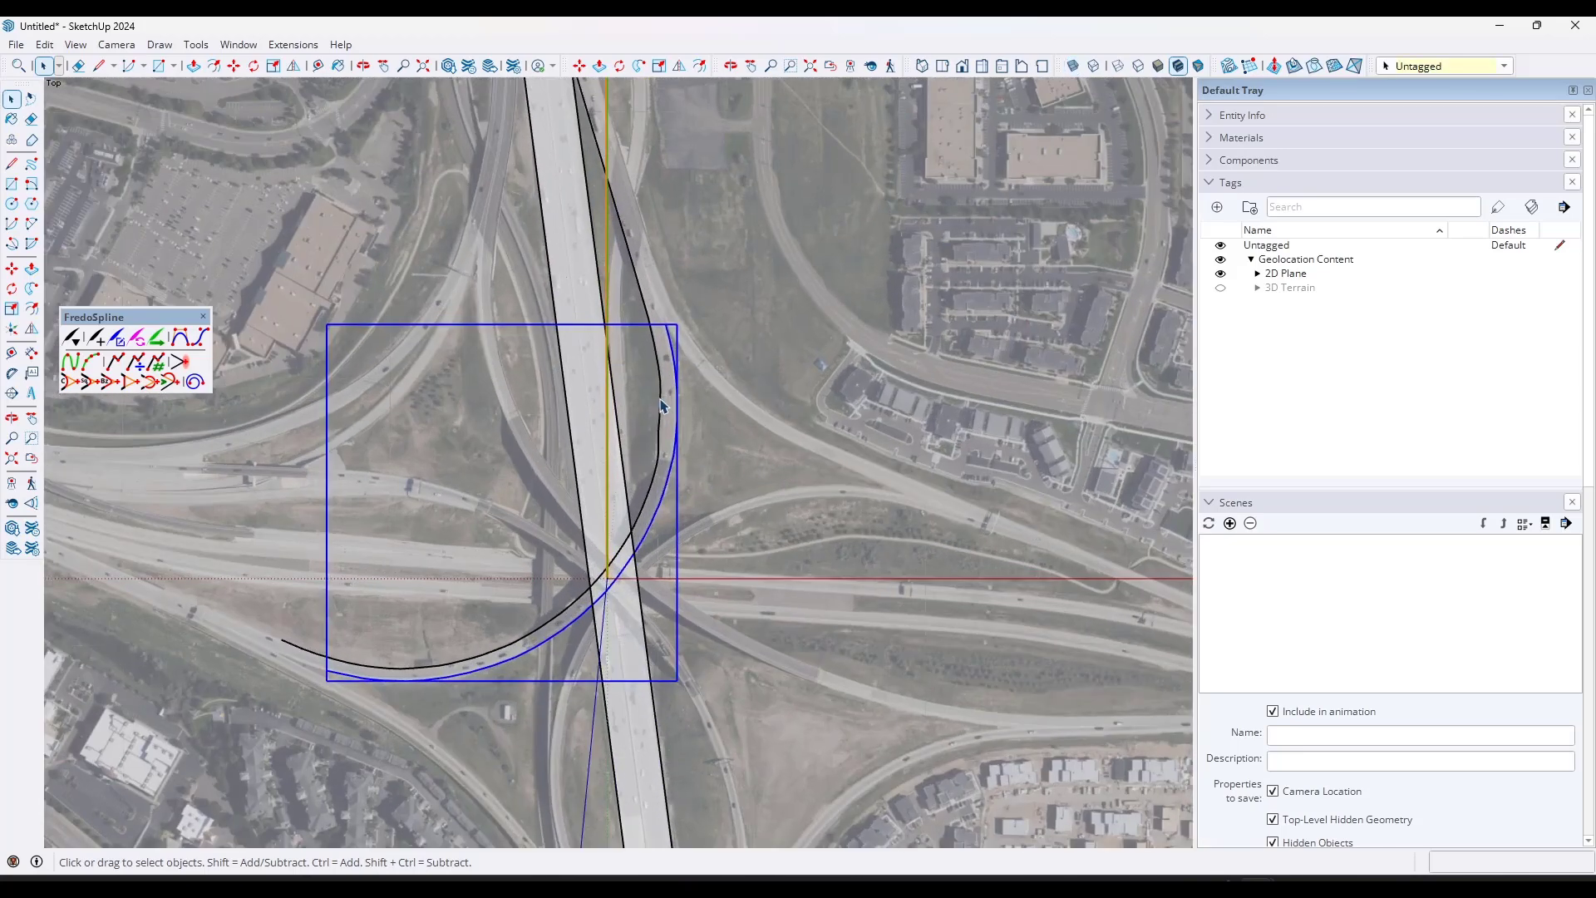
{"action": "middle_click_drag", "start_coordinate": [660, 405], "coordinate": [678, 386]}
{"action": "scroll", "coordinate": [653, 266], "scroll_direction": "up", "scroll_amount": 4}
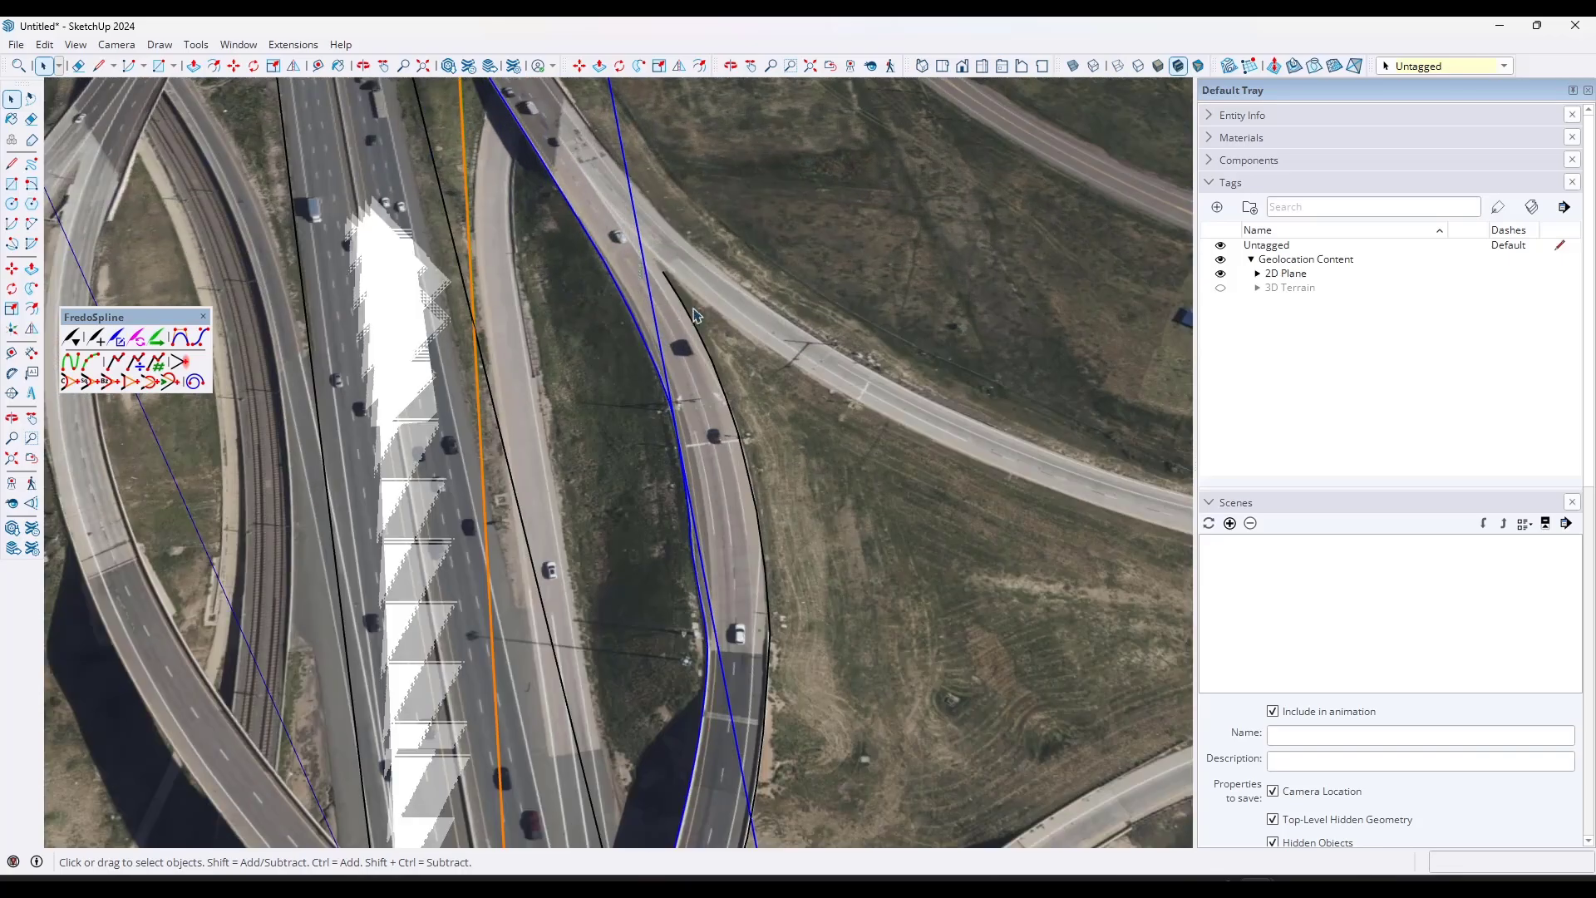
- Open the inner curve's group and draw a line from the outer curve's northern endpoint across the ramp past the inner curve
{"action": "scroll", "coordinate": [697, 315], "scroll_direction": "down", "scroll_amount": 4}
{"action": "middle_click_drag", "start_coordinate": [698, 315], "coordinate": [699, 562]}
{"action": "scroll", "coordinate": [700, 562], "scroll_direction": "up", "scroll_amount": 6}
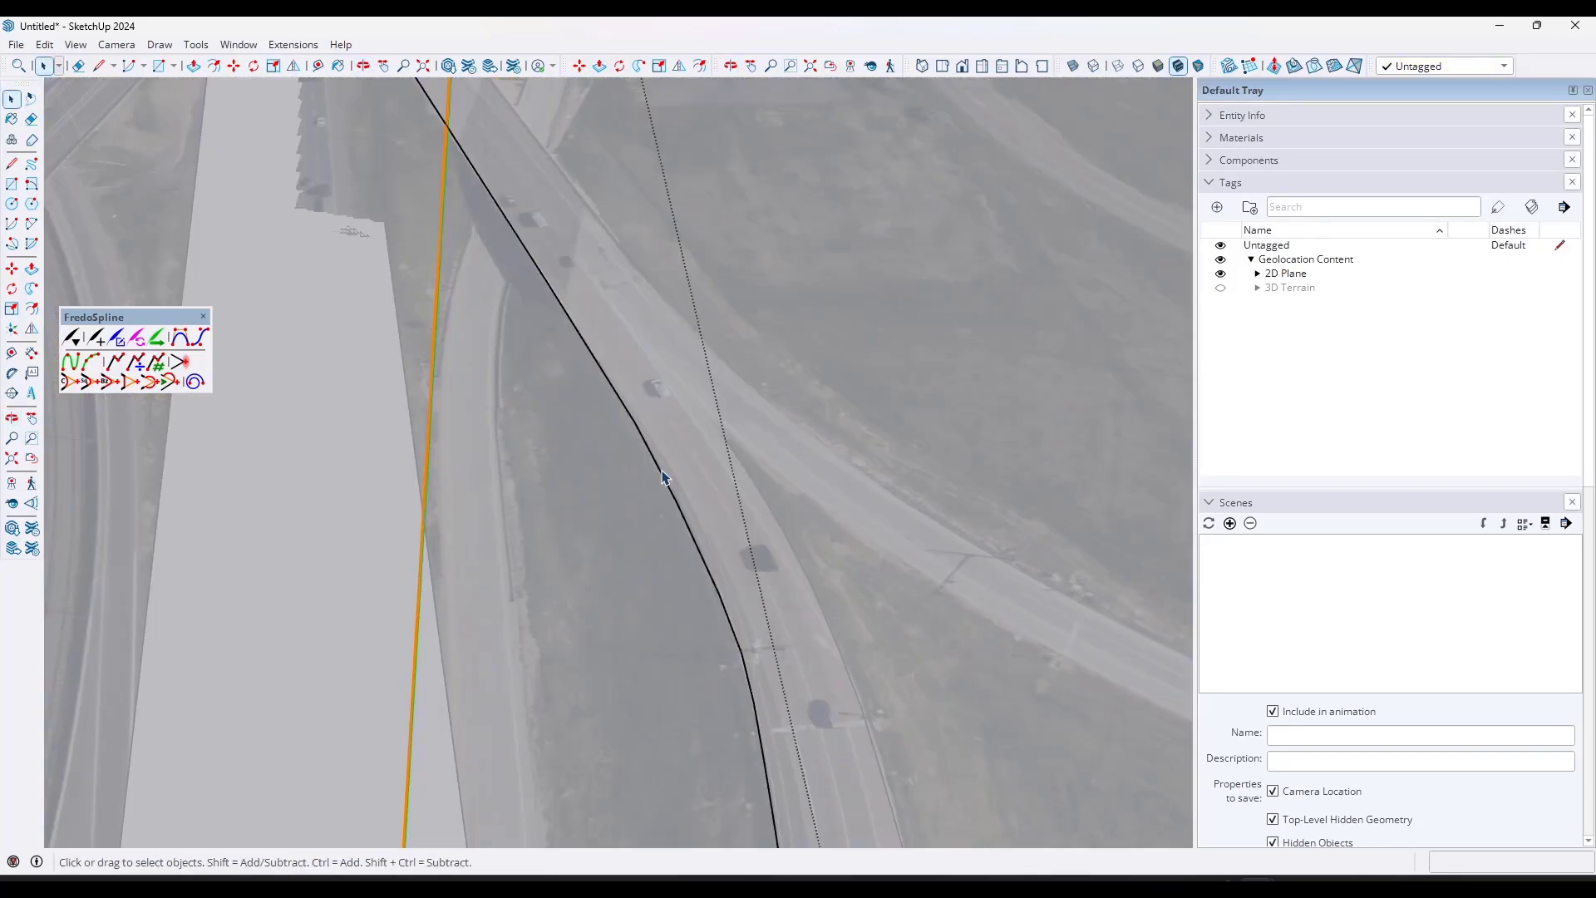
{"action": "scroll", "coordinate": [802, 463], "scroll_direction": "up", "scroll_amount": 2}
{"action": "key", "text": "l"}
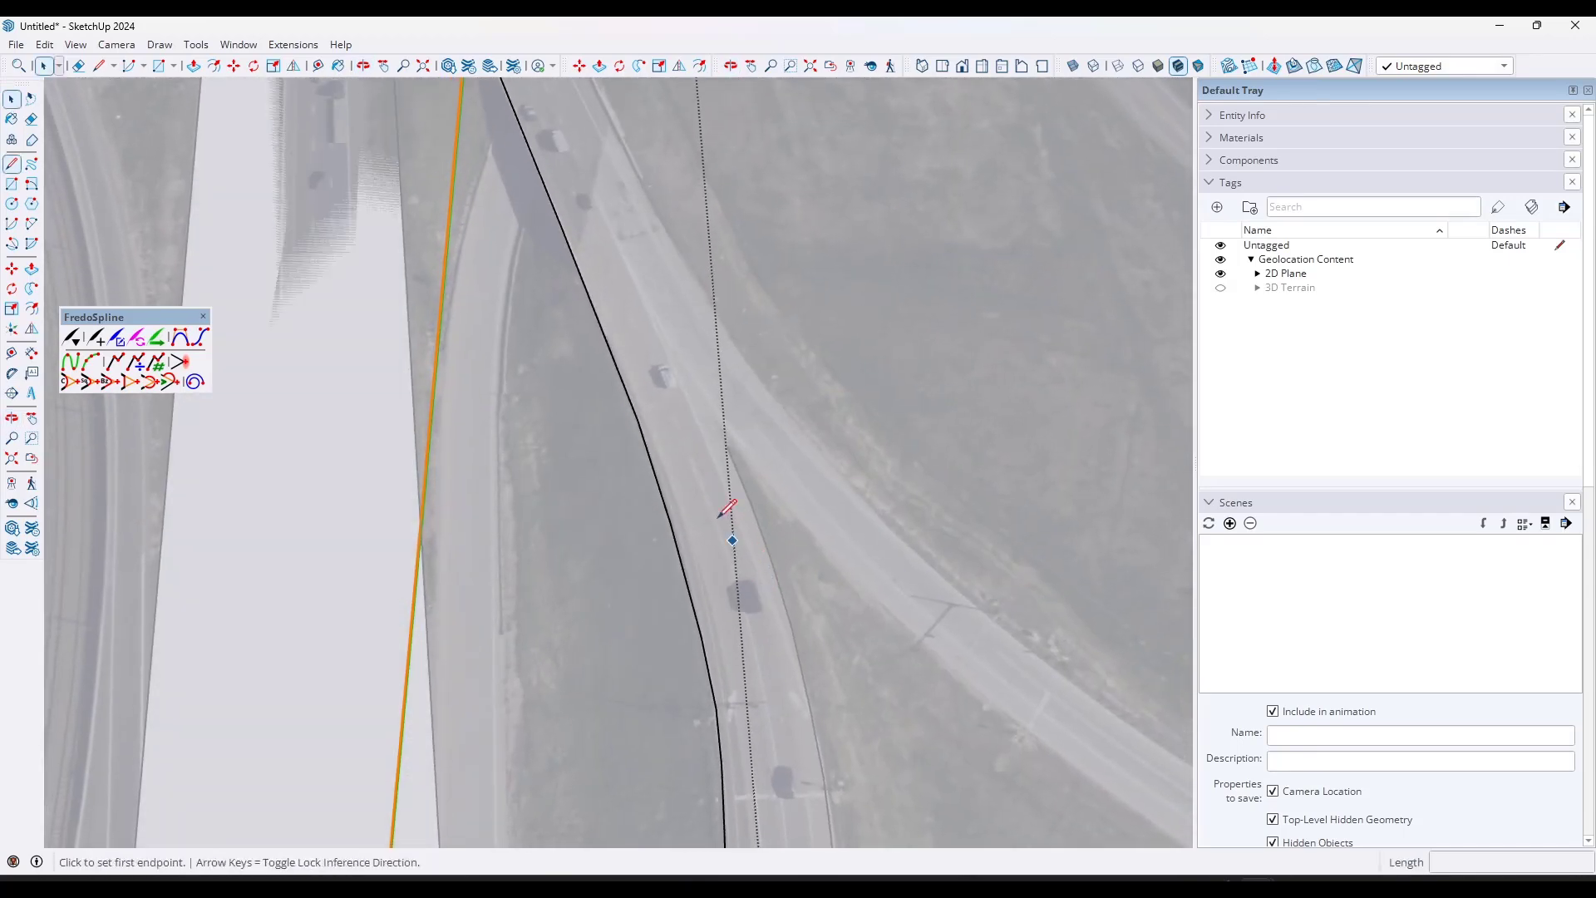
{"action": "scroll", "coordinate": [712, 499], "scroll_direction": "up", "scroll_amount": 2}
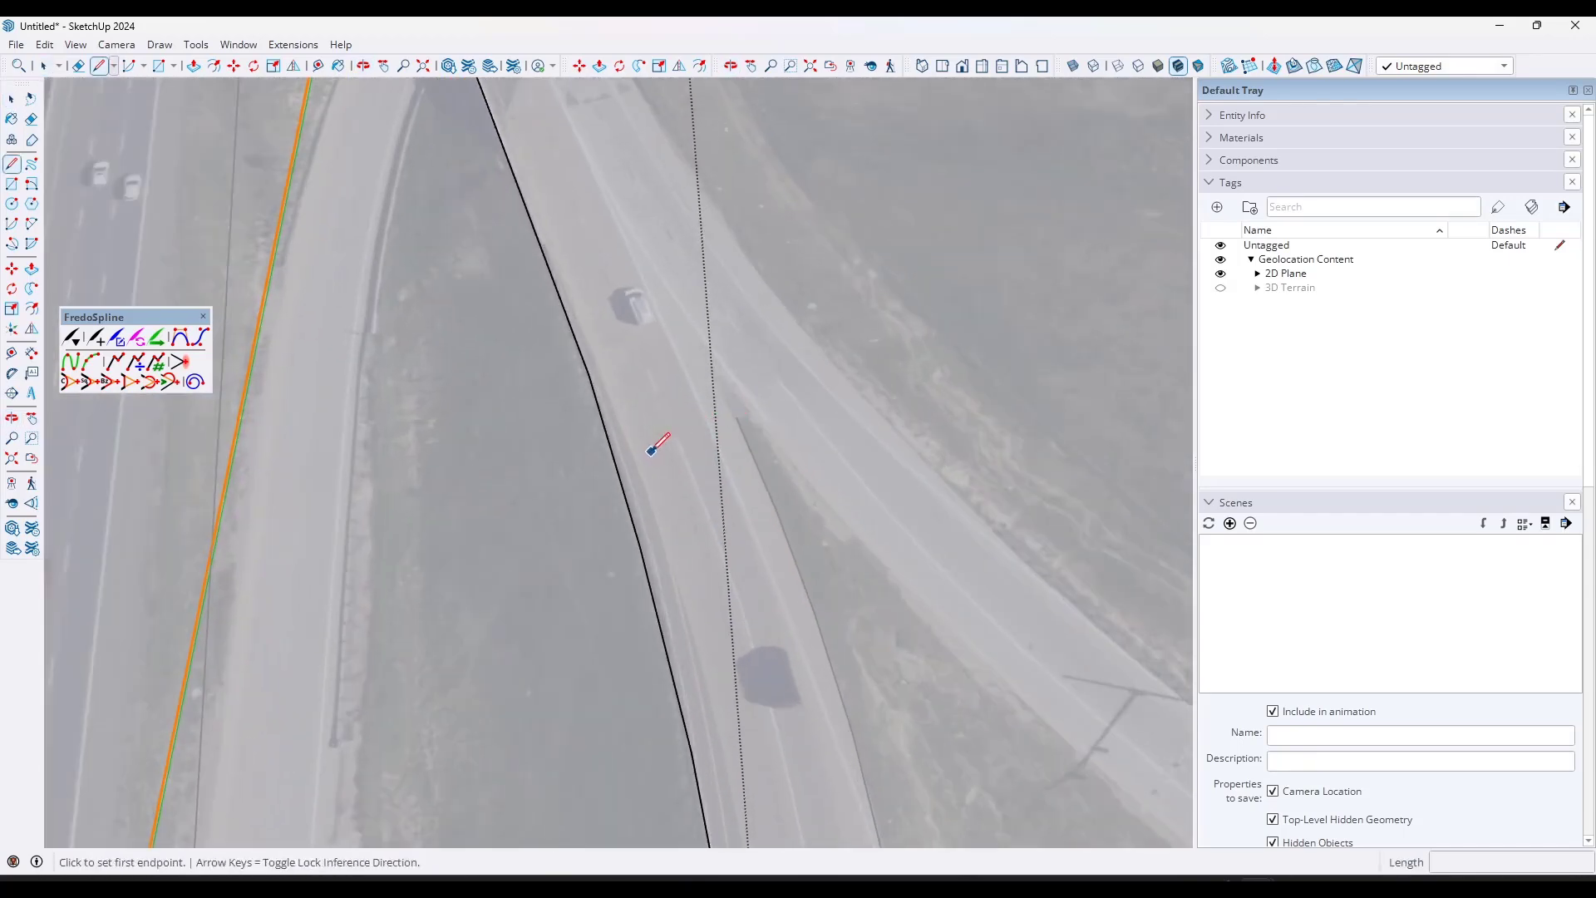
{"action": "left_click", "coordinate": [736, 417]}
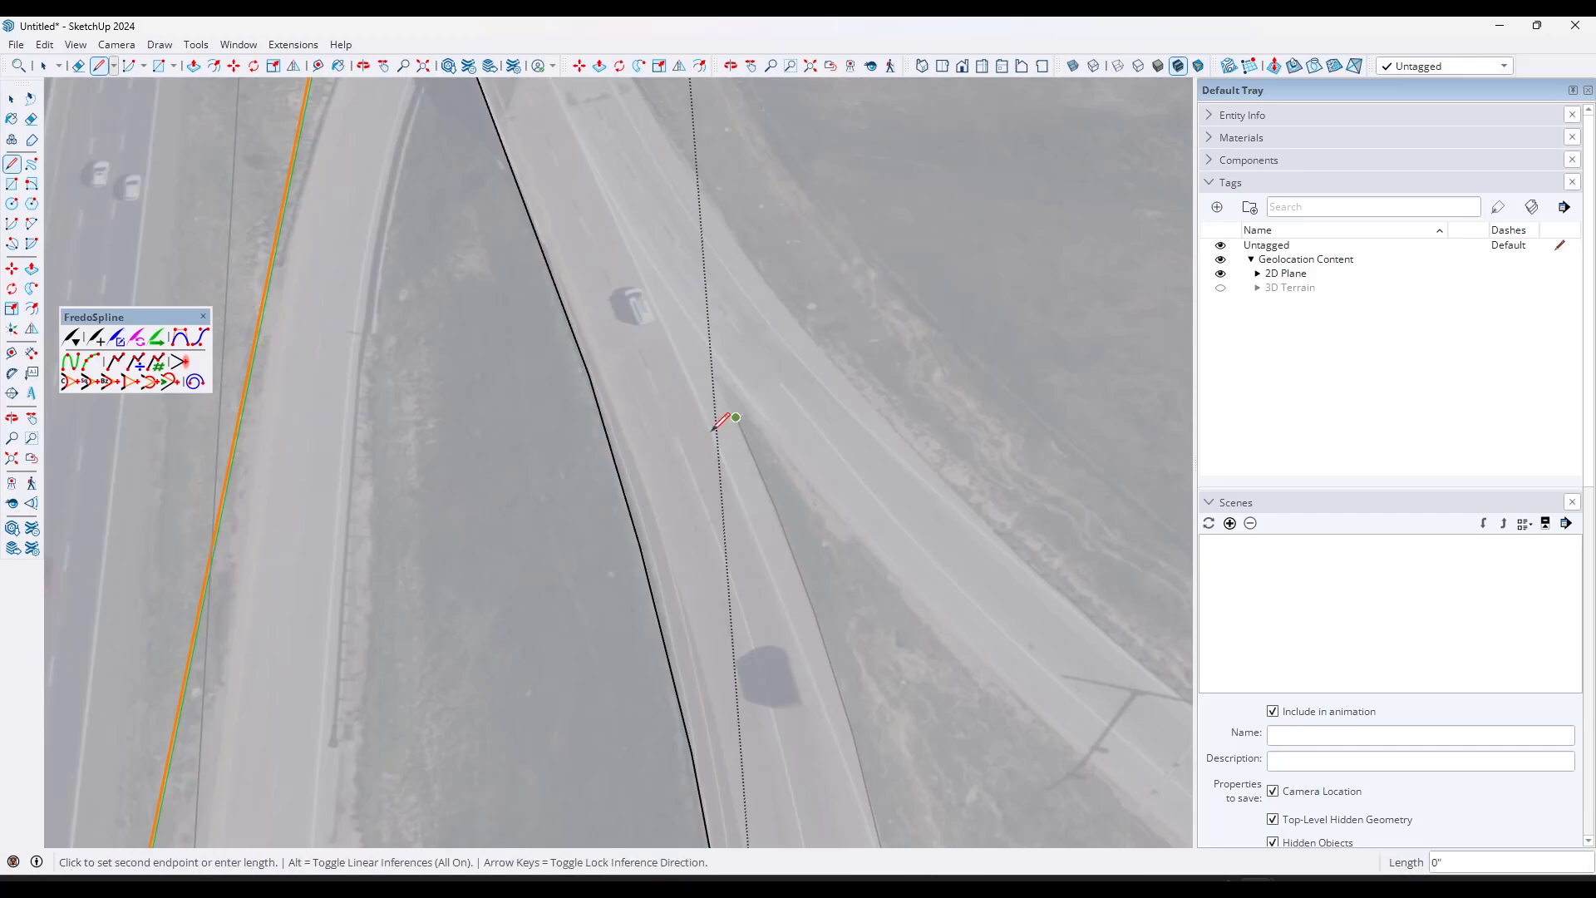
{"action": "left_click", "coordinate": [610, 446]}
{"action": "key", "text": "space"}
- Draw a line from the outer curve's western endpoint across the ramp and slightly beyond the inner curve
{"action": "scroll", "coordinate": [614, 427], "scroll_direction": "down", "scroll_amount": 10}
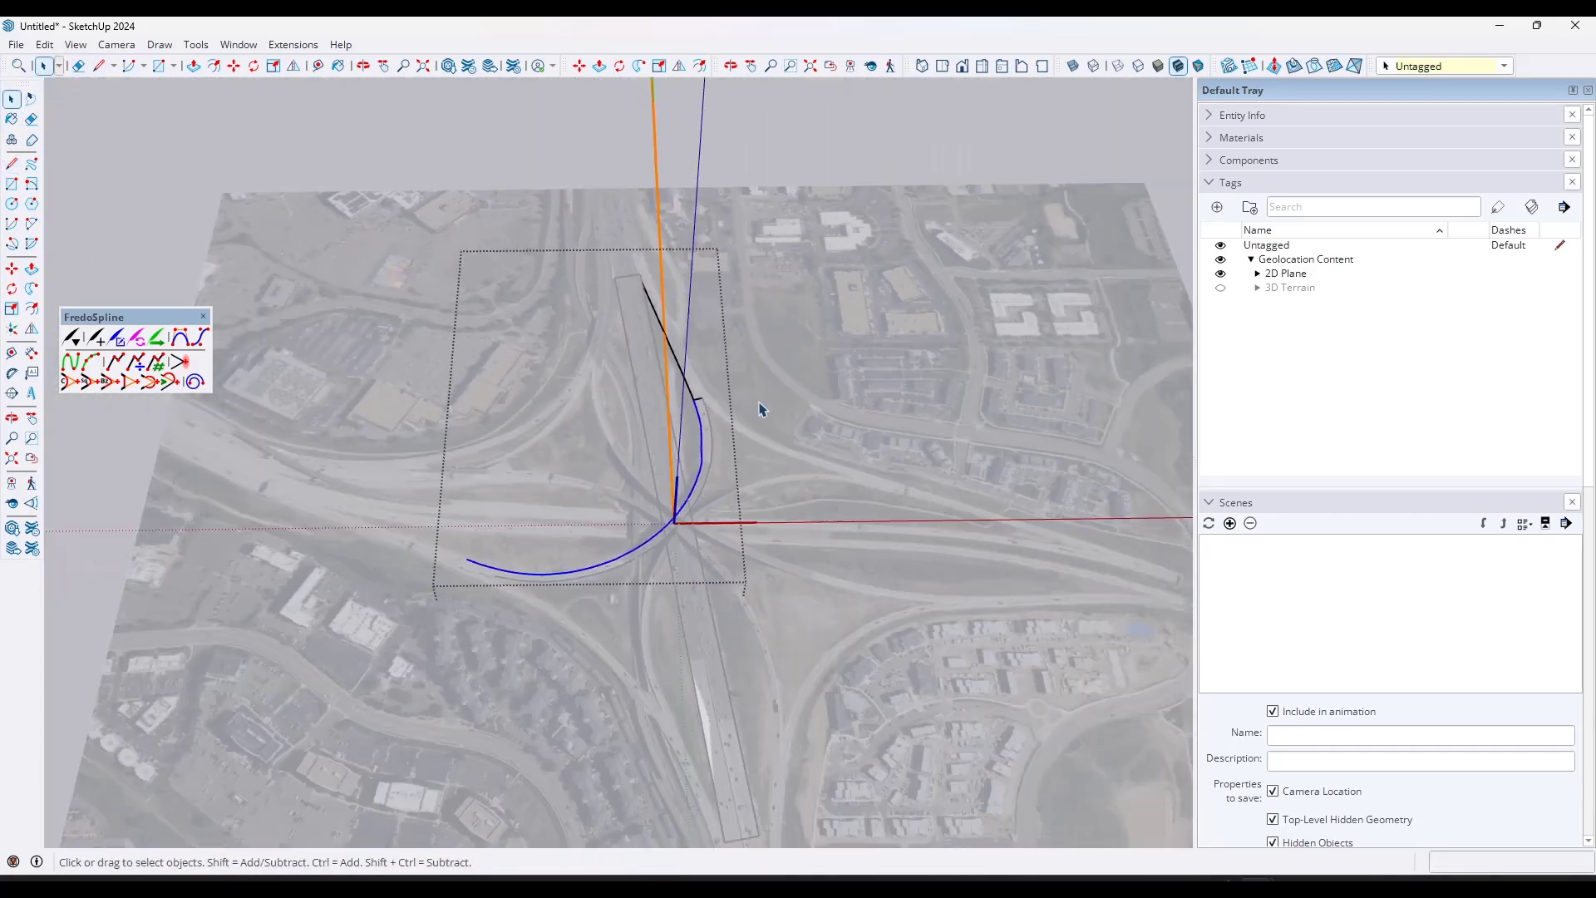
{"action": "scroll", "coordinate": [531, 530], "scroll_direction": "up", "scroll_amount": 5}
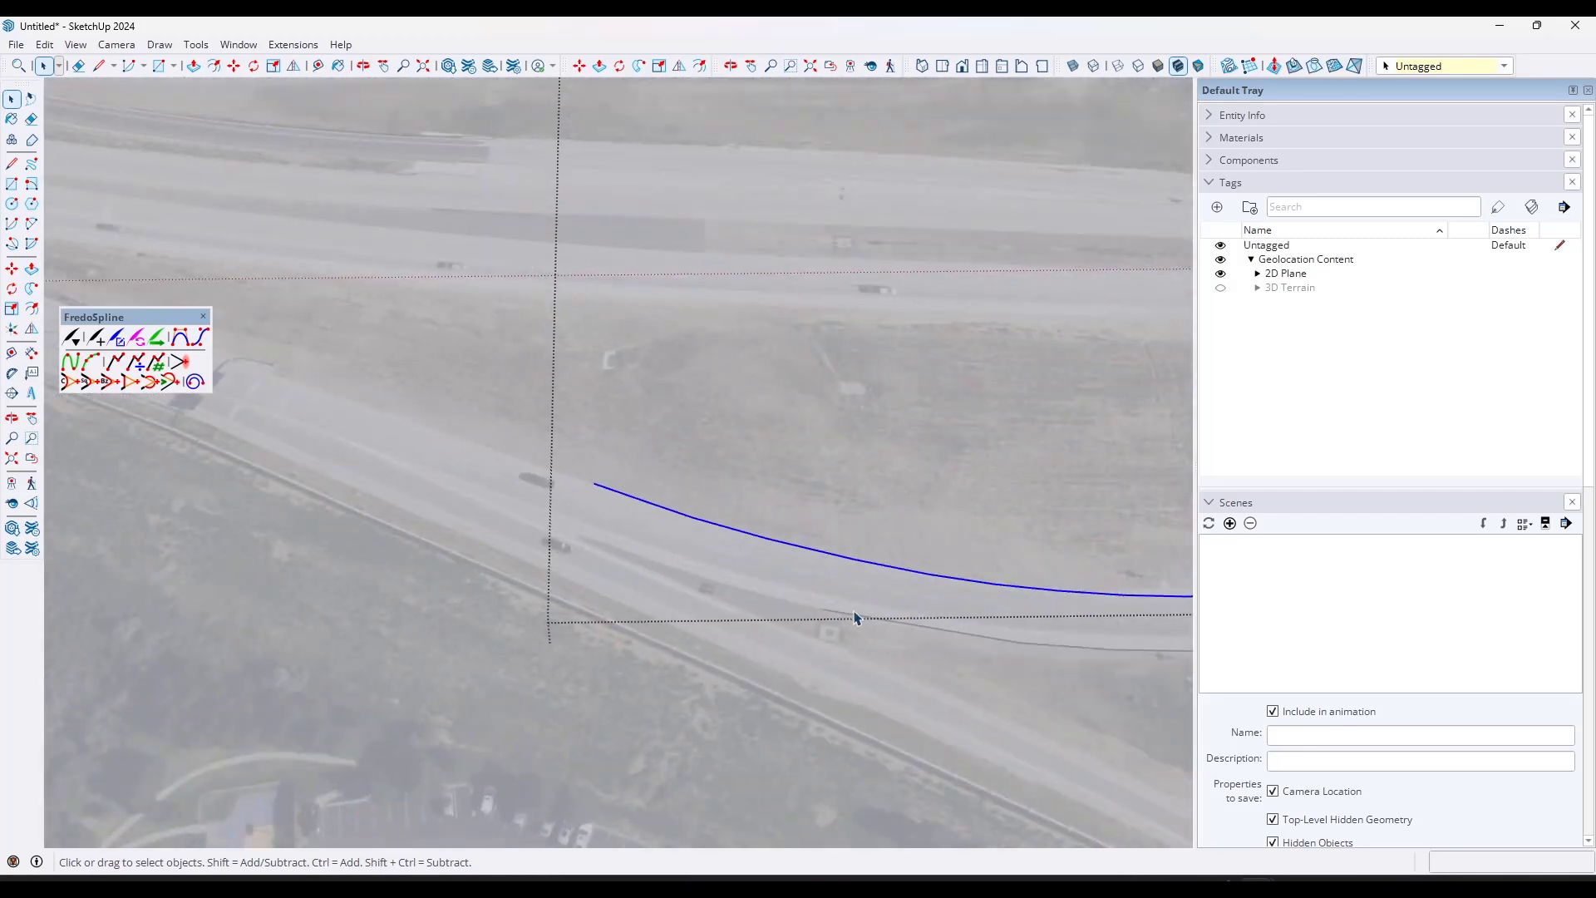
{"action": "scroll", "coordinate": [854, 617], "scroll_direction": "up", "scroll_amount": 2}
{"action": "key", "text": "l"}
{"action": "scroll", "coordinate": [840, 617], "scroll_direction": "up", "scroll_amount": 2}
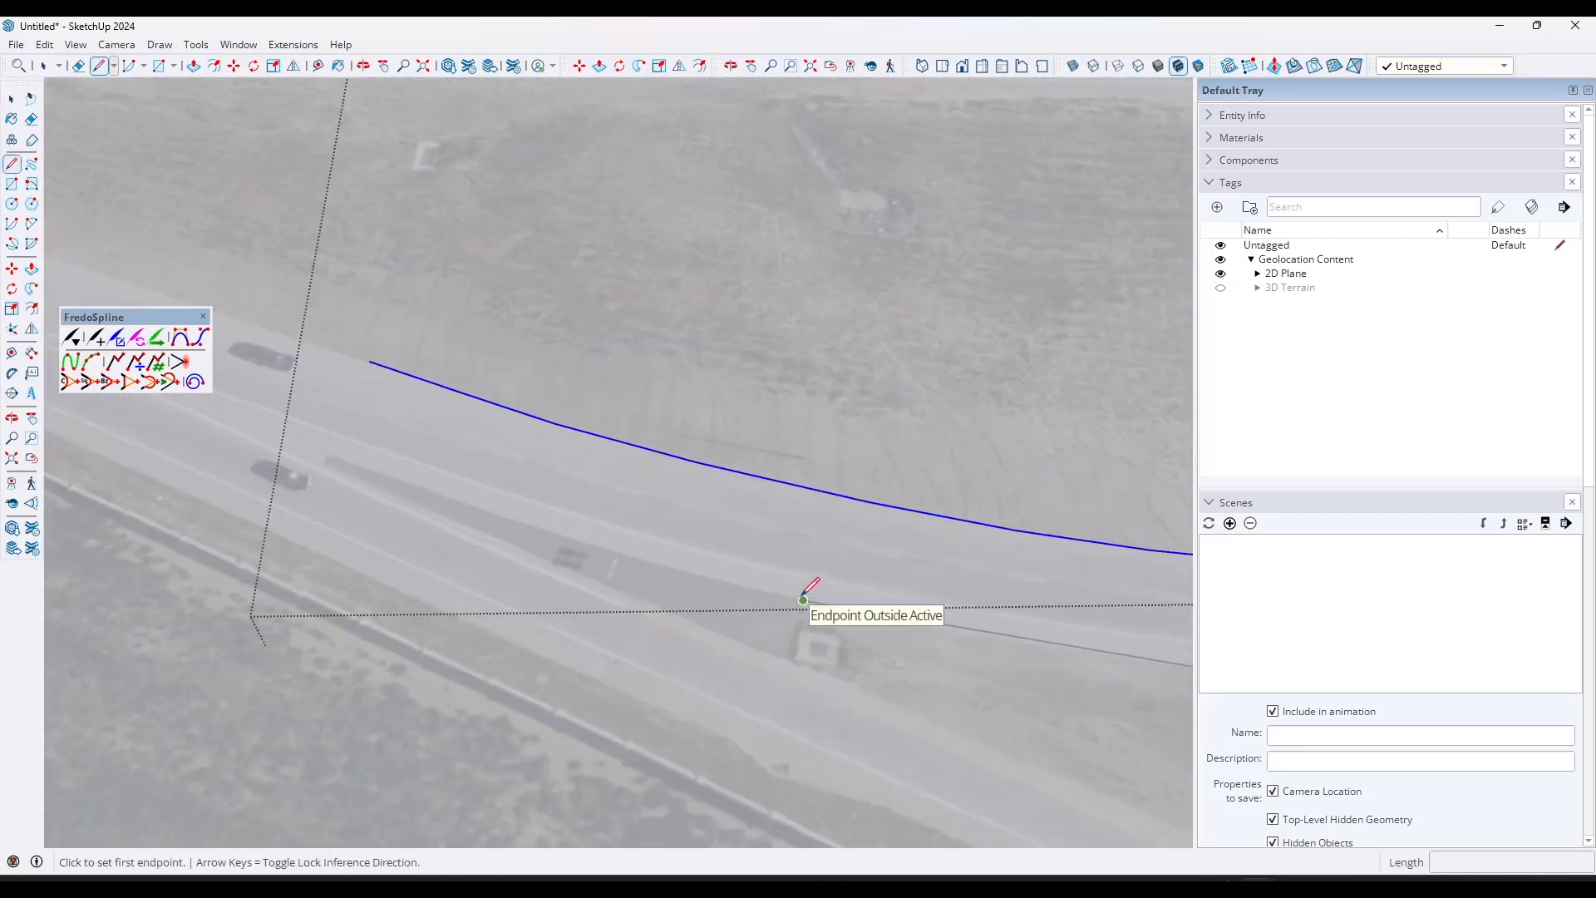
{"action": "left_click", "coordinate": [803, 598]}
{"action": "left_click", "coordinate": [819, 474]}
{"action": "key", "text": "space"}
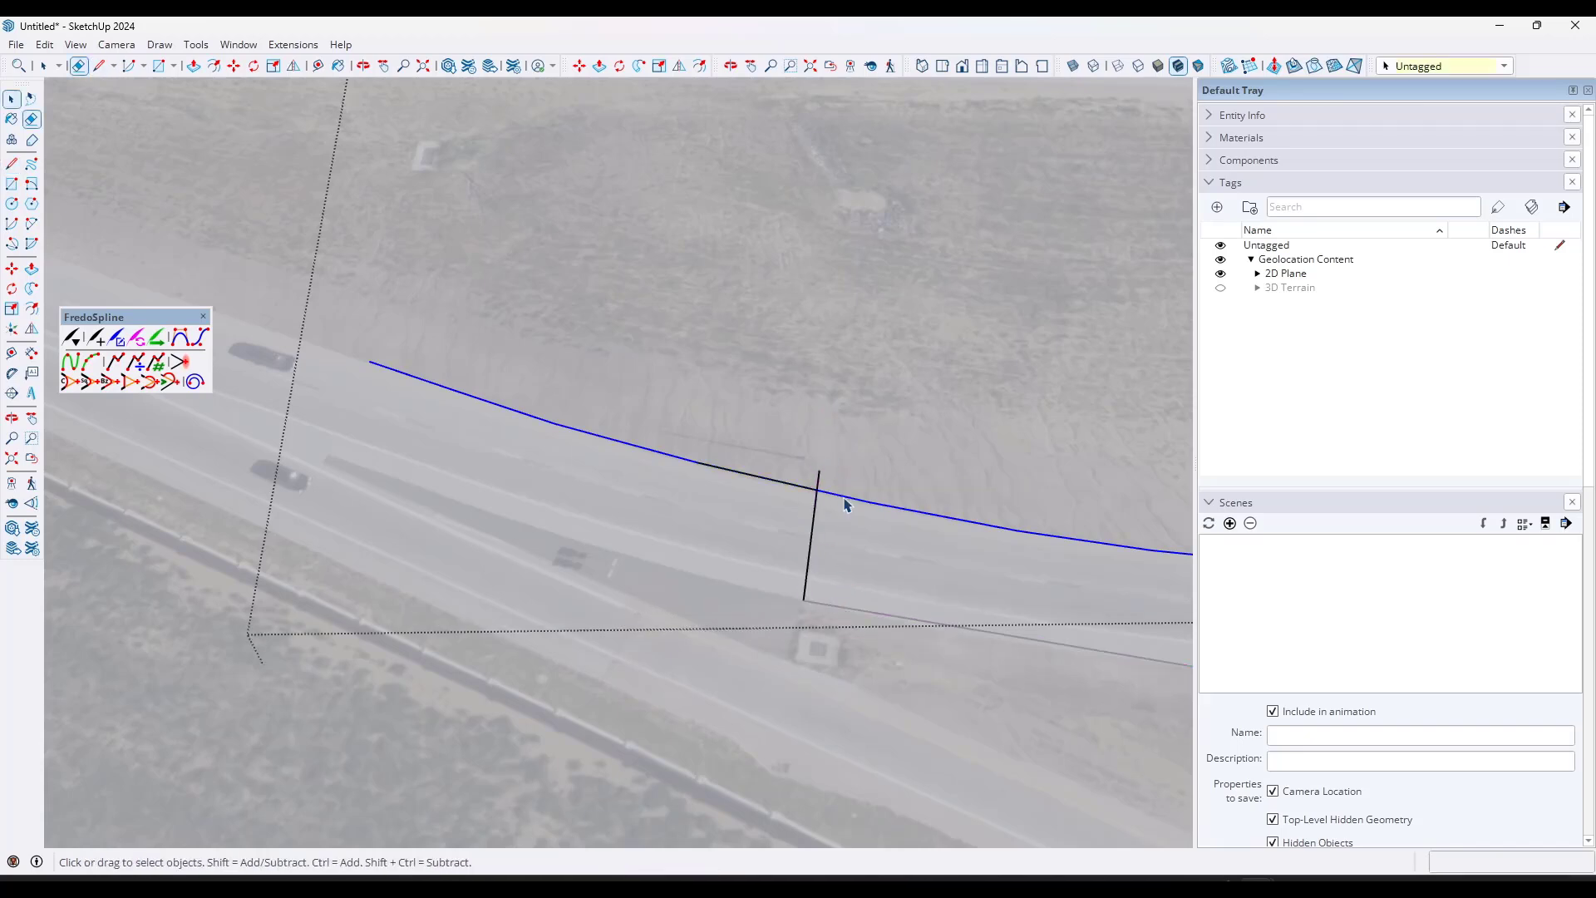
- Erase the piece of the western closing line that extends past the inner ramp curve
{"action": "left_click", "coordinate": [827, 477]}
{"action": "key", "text": "e"}
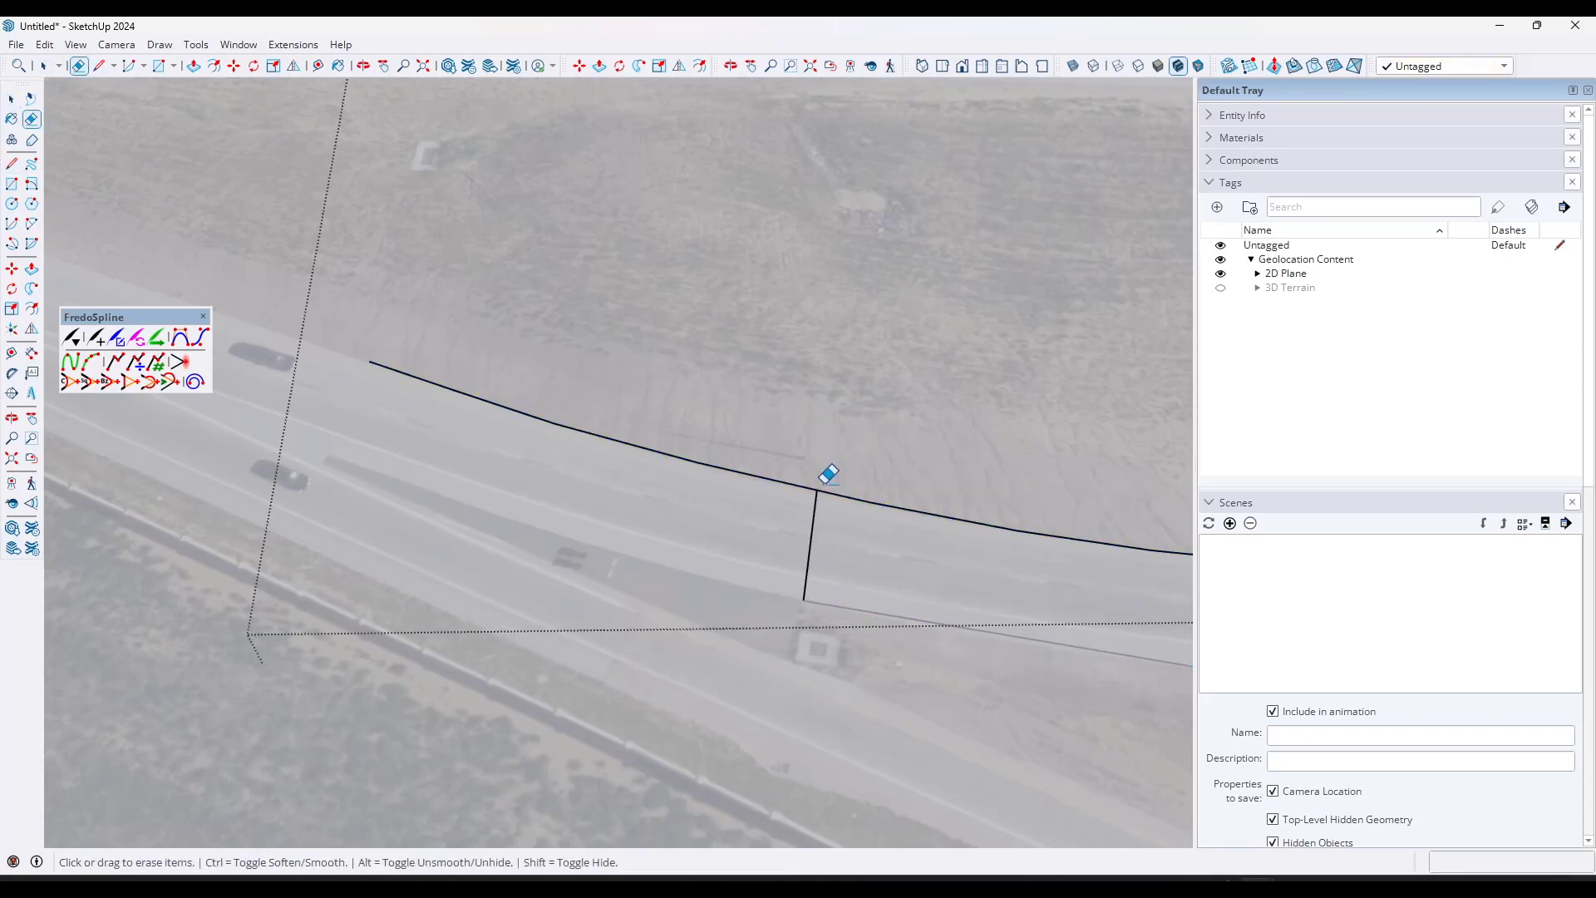
{"action": "key", "text": "space"}
- Bring the trimmed inner ramp curve out of its group by closing the group and using Paste In Place
{"action": "left_click", "coordinate": [848, 499]}
{"action": "scroll", "coordinate": [420, 456], "scroll_direction": "down", "scroll_amount": 6}
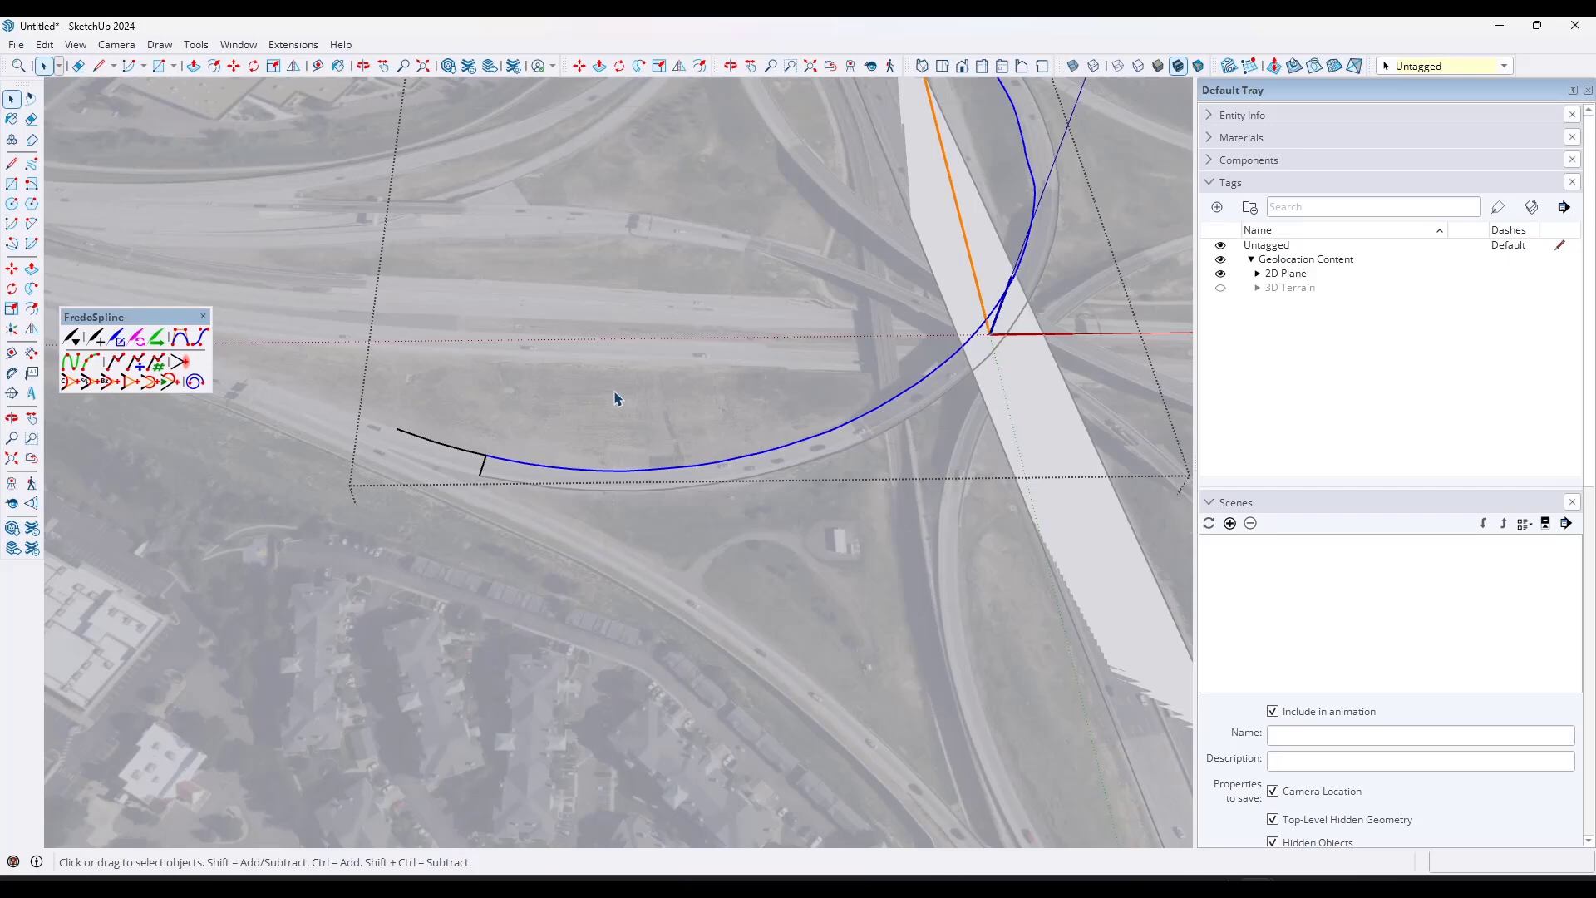
{"action": "scroll", "coordinate": [617, 399], "scroll_direction": "down", "scroll_amount": 1}
{"action": "left_click", "coordinate": [773, 373]}
{"action": "left_click", "coordinate": [1078, 571]}
{"action": "left_click", "coordinate": [44, 44]}
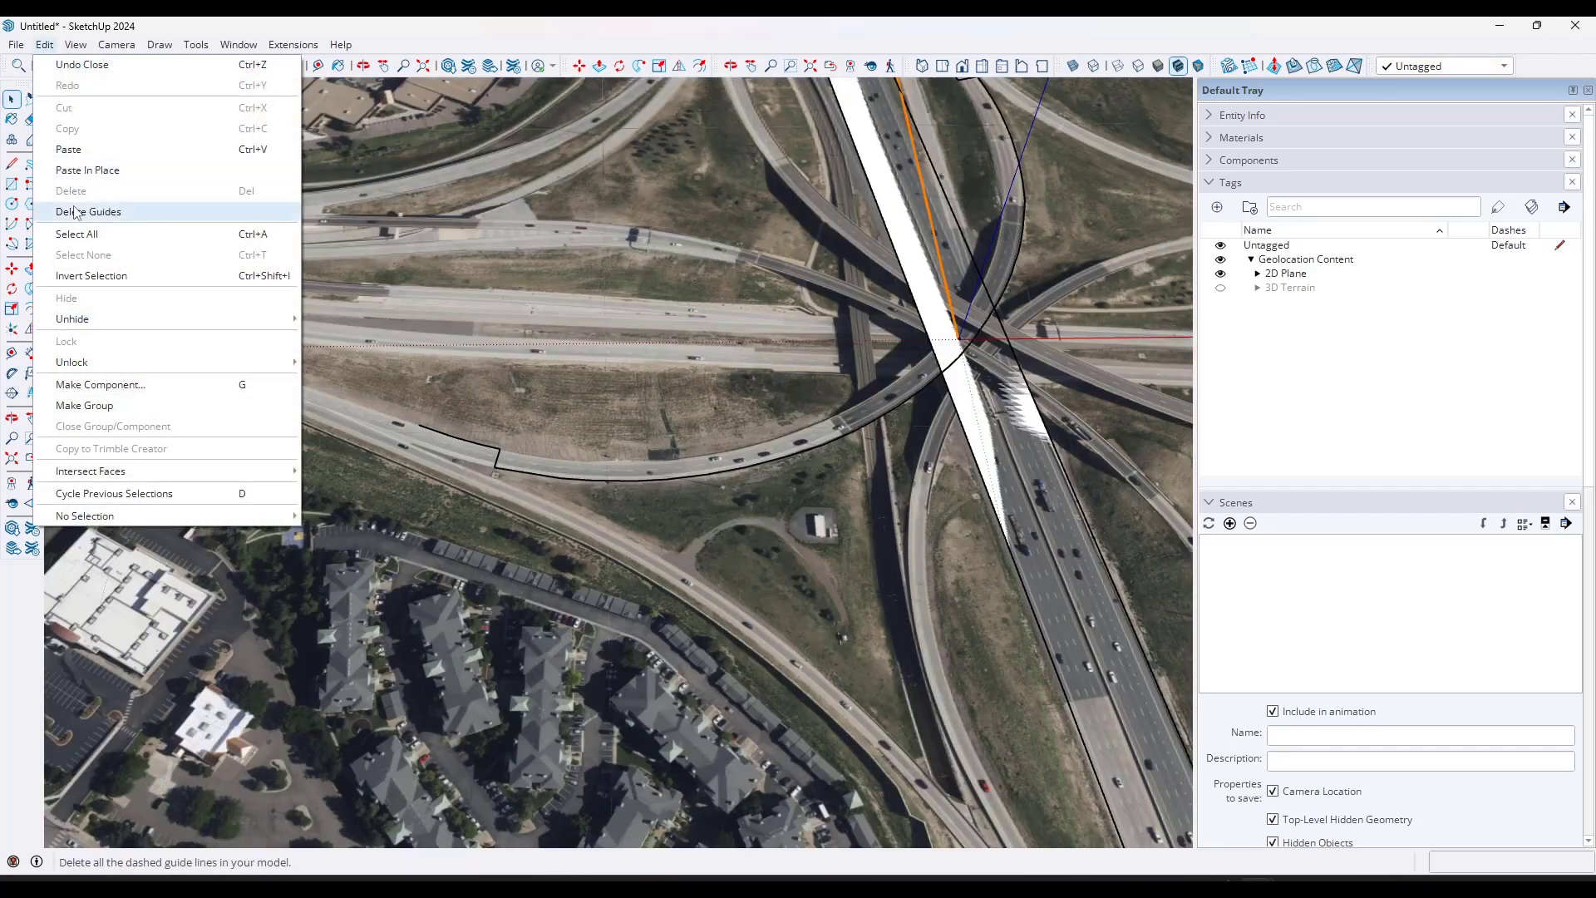
{"action": "left_click", "coordinate": [92, 174]}
- Explode the outer ramp curve's component and hide the white strip covering the highway beneath the ramp
{"action": "left_click", "coordinate": [756, 474]}
{"action": "right_click", "coordinate": [757, 474]}
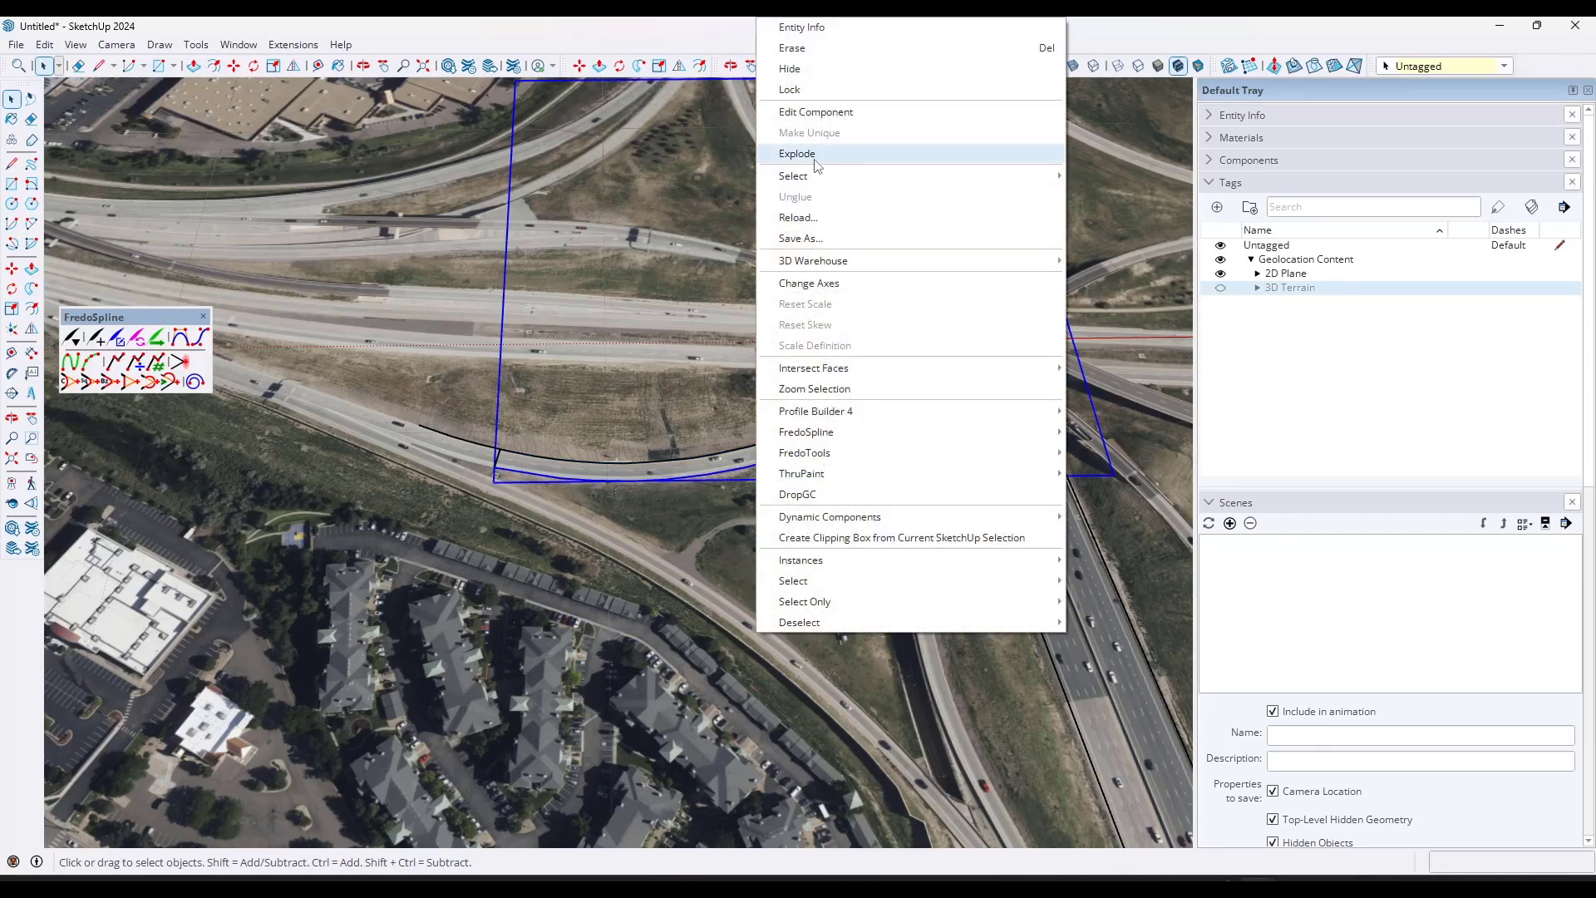
{"action": "left_click", "coordinate": [831, 154]}
{"action": "middle_click_drag", "start_coordinate": [863, 406], "coordinate": [823, 488]}
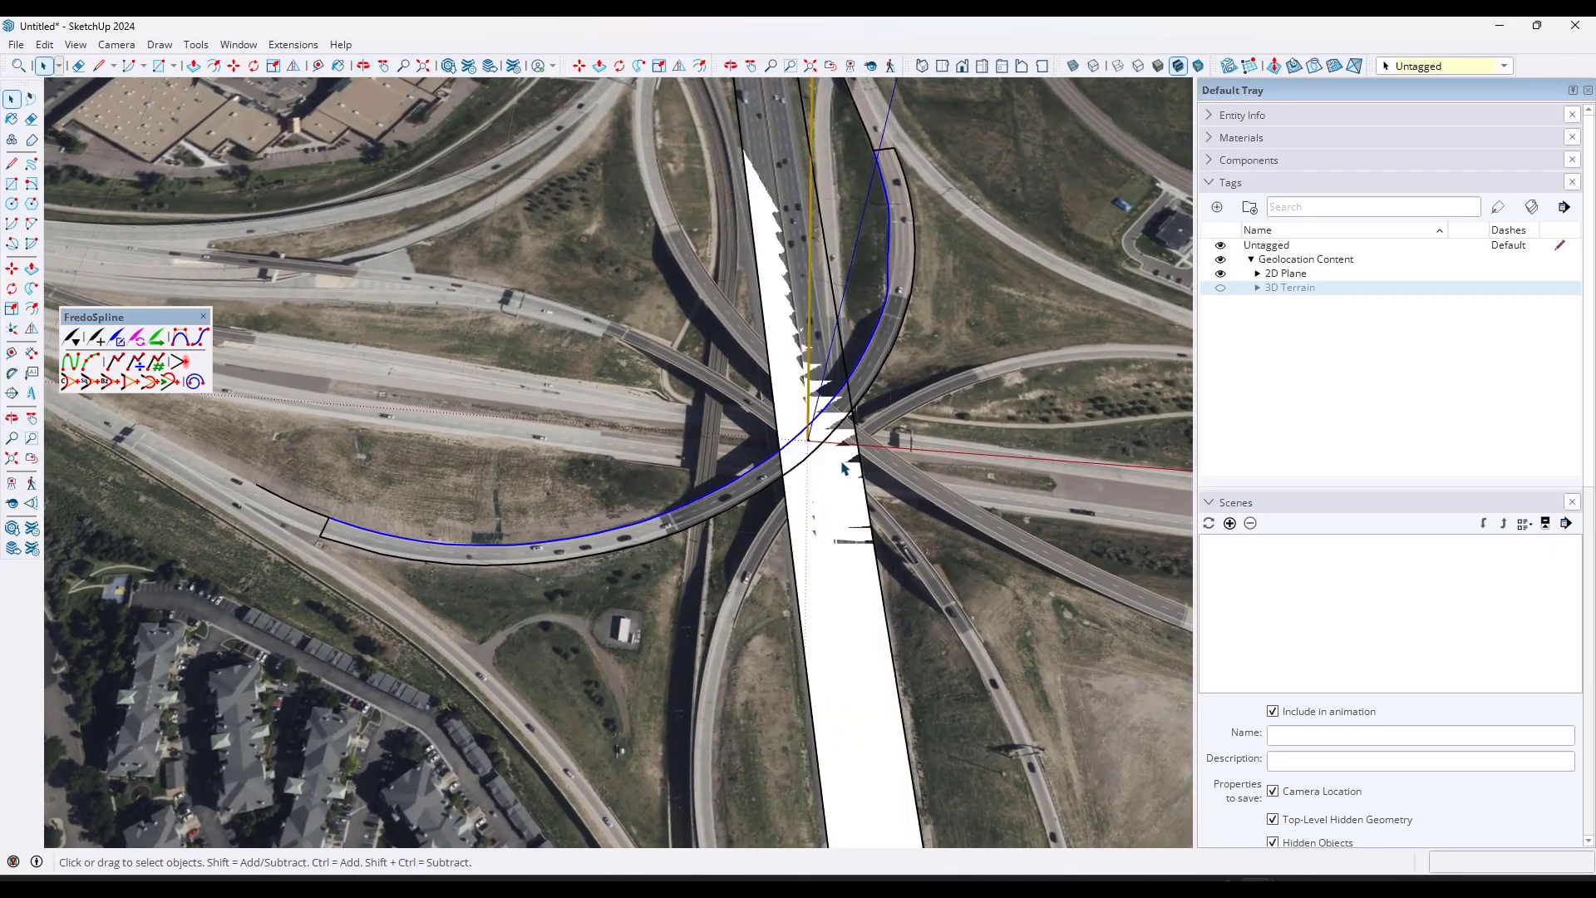
{"action": "right_click", "coordinate": [842, 468]}
{"action": "left_click", "coordinate": [887, 72]}
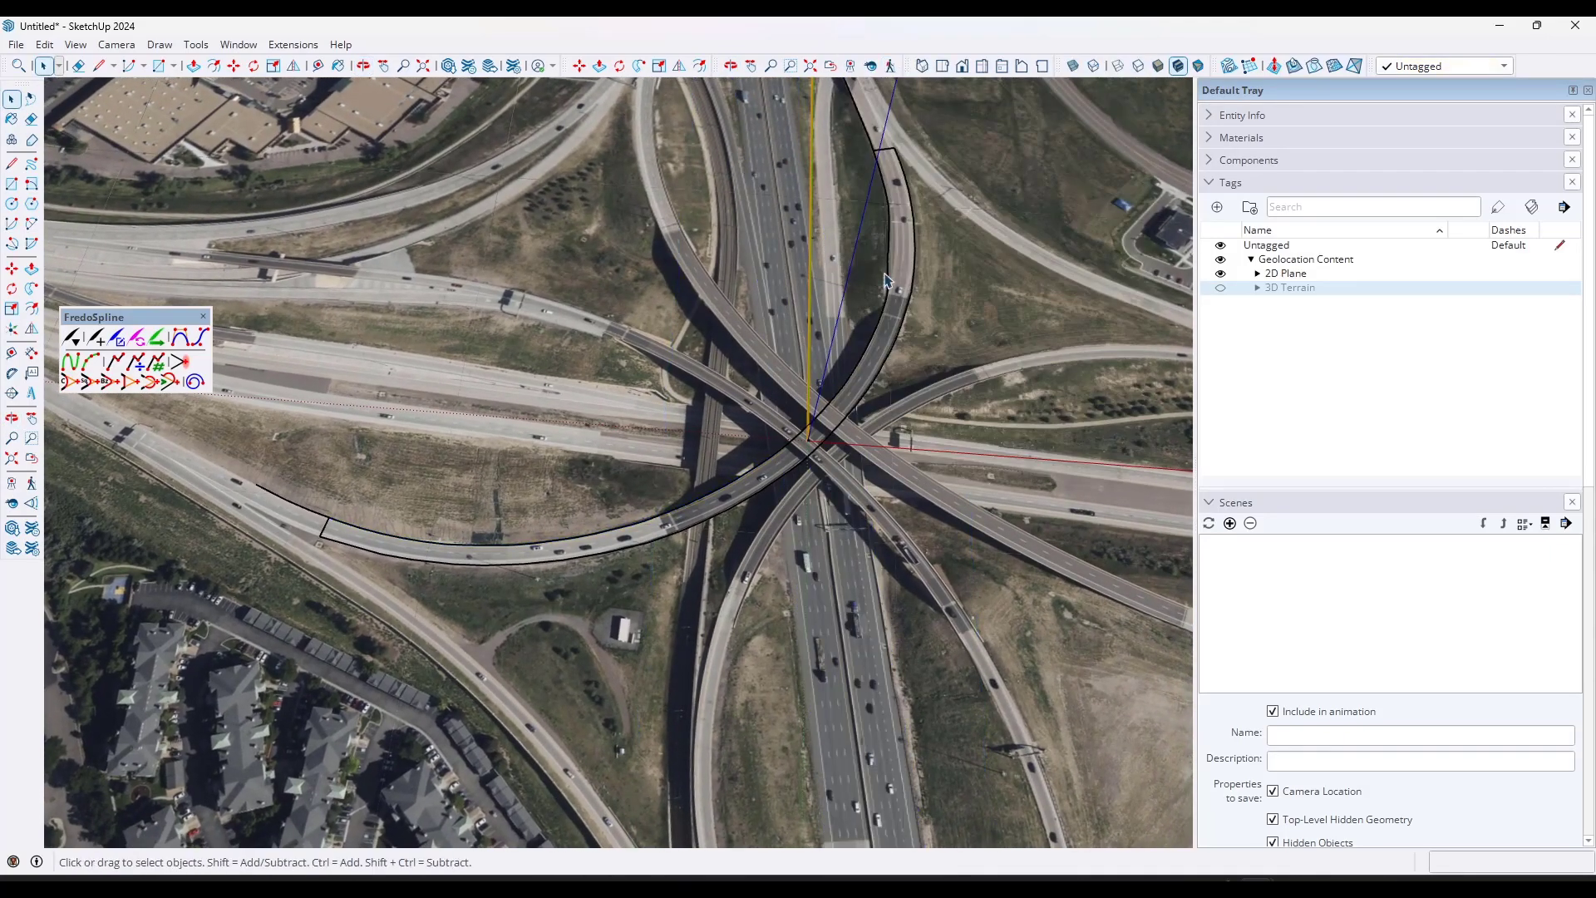
- Compare the segment counts of the outer and inner ramp curves in Entity Info, finishing with both curves selected
{"action": "left_click", "coordinate": [897, 187]}
{"action": "left_click", "coordinate": [886, 188], "text": "shift"}
{"action": "left_click", "coordinate": [1216, 117]}
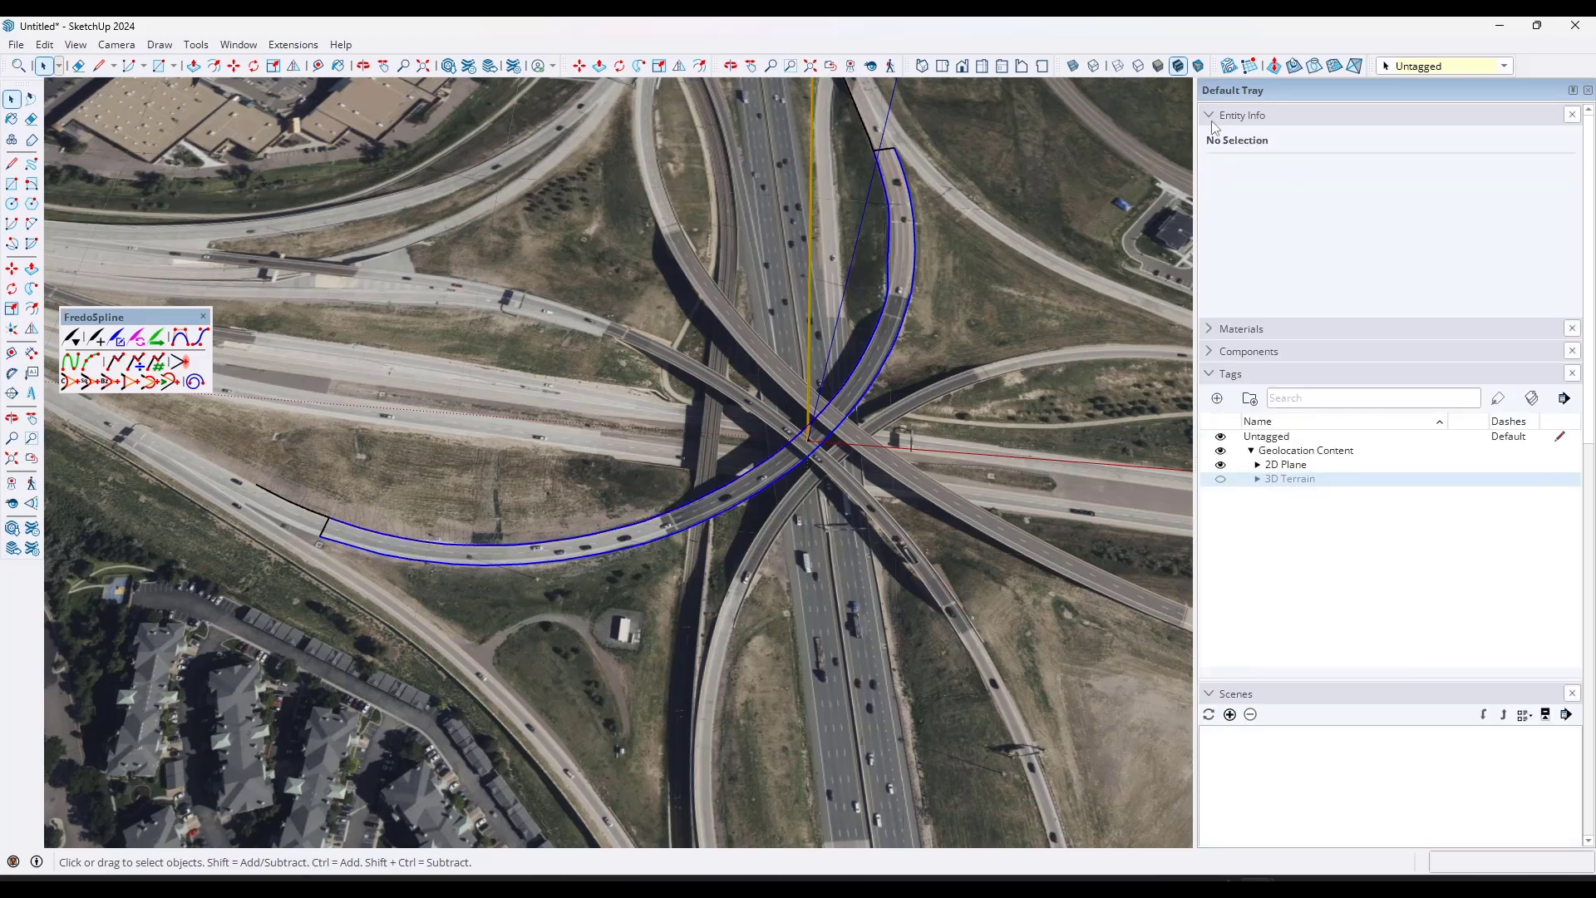
{"action": "left_click", "coordinate": [916, 244]}
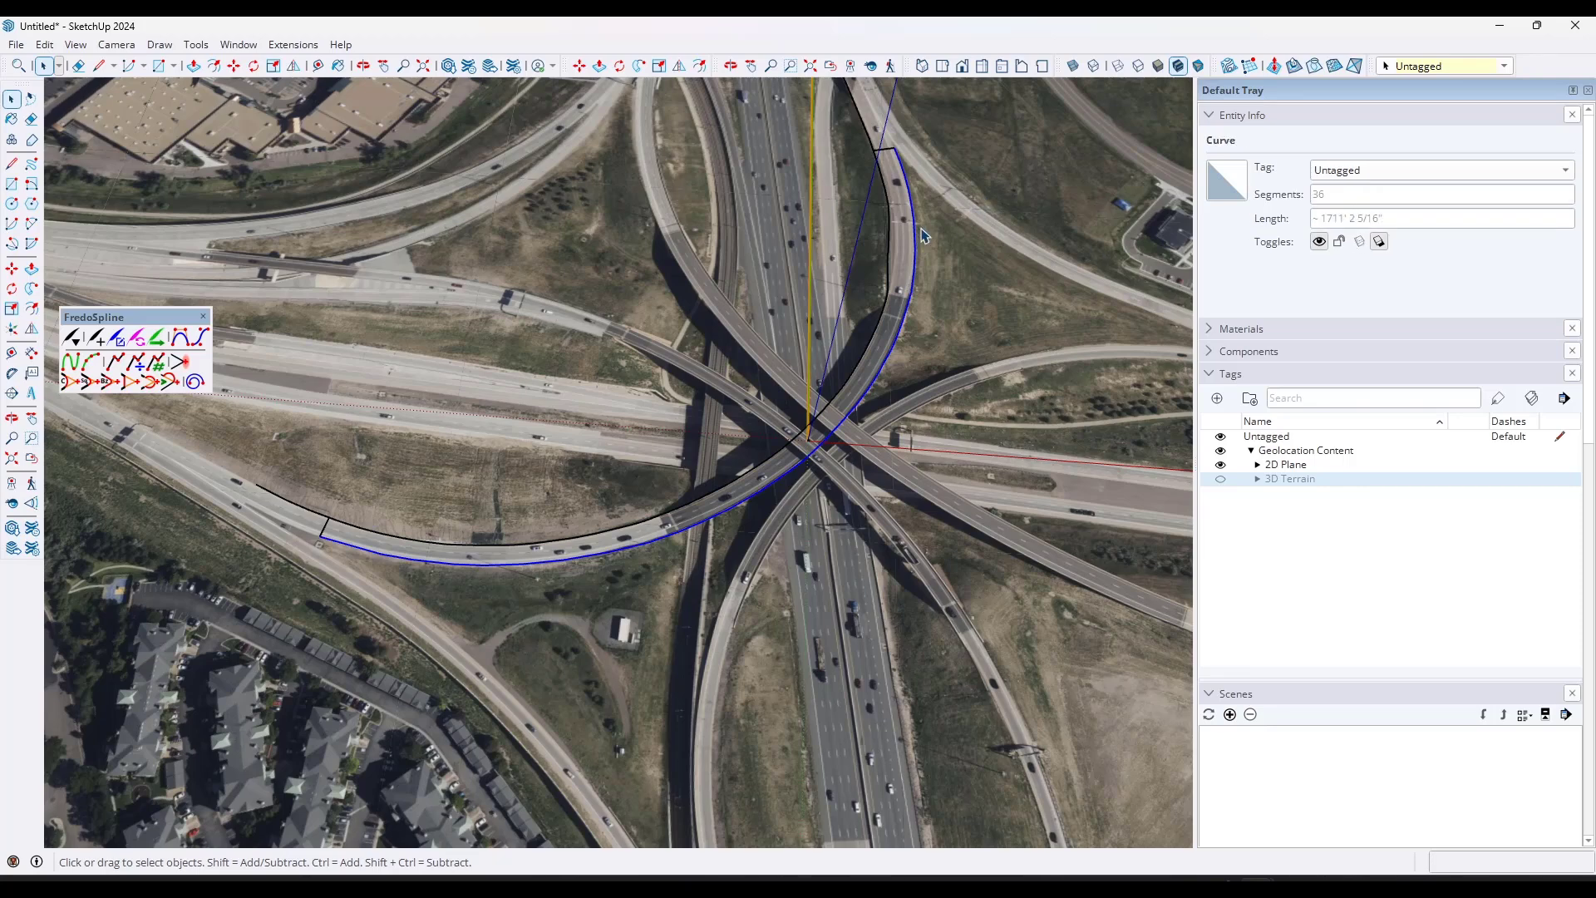
{"action": "left_click", "coordinate": [889, 225]}
{"action": "left_click", "coordinate": [915, 246]}
{"action": "left_click", "coordinate": [891, 249], "text": "ctrl"}
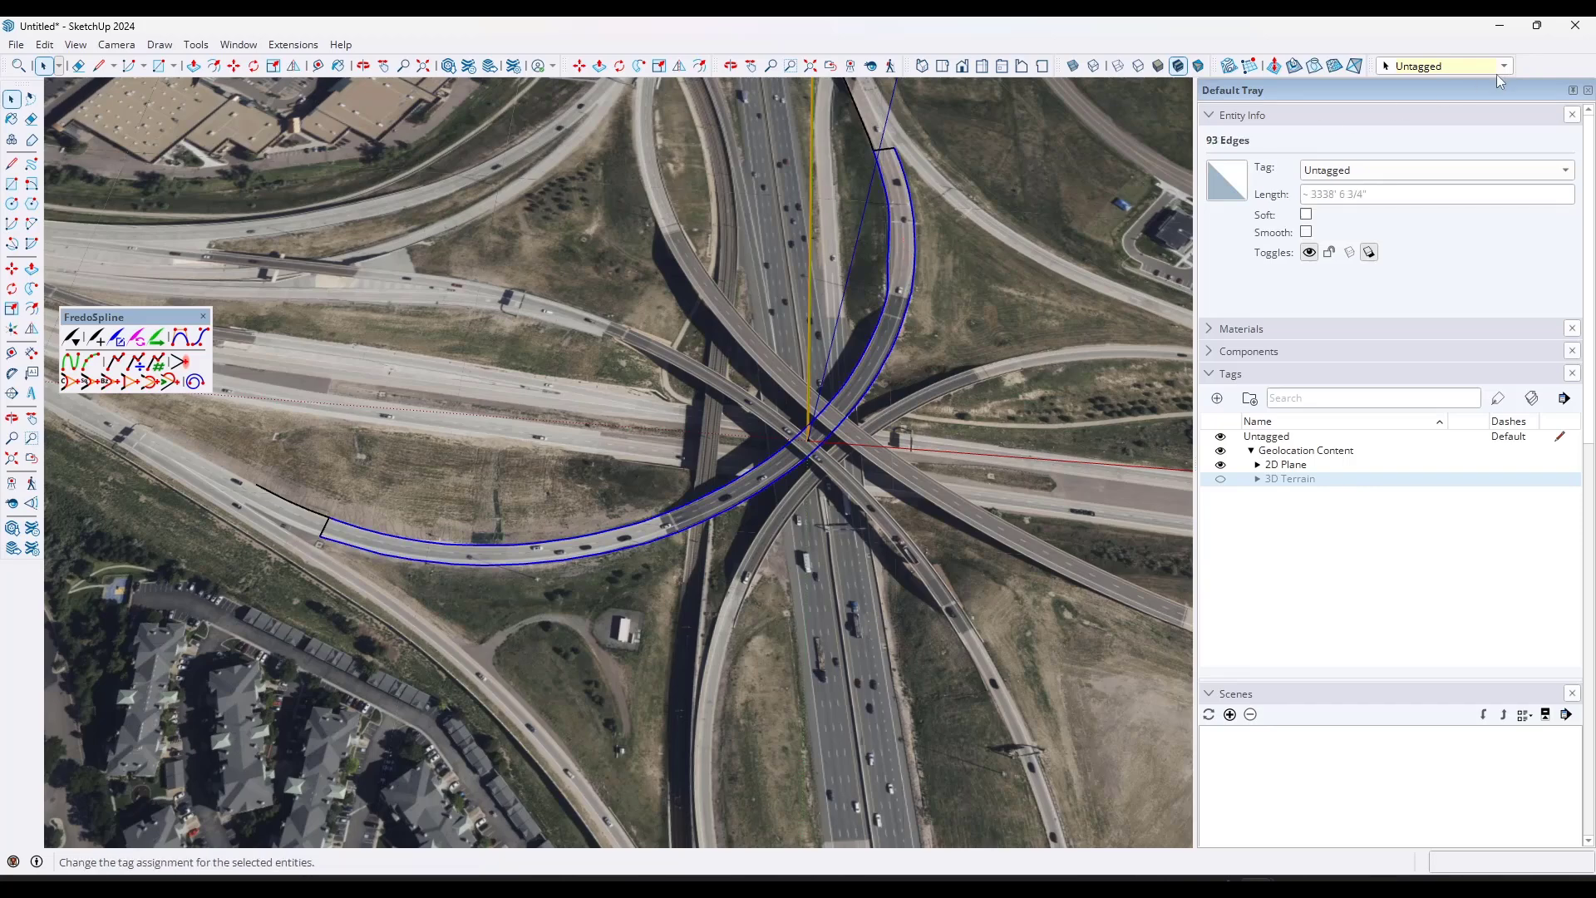
- Hide the Geolocation Content tag folder and display the Curviloft toolbar
{"action": "left_click", "coordinate": [1220, 450]}
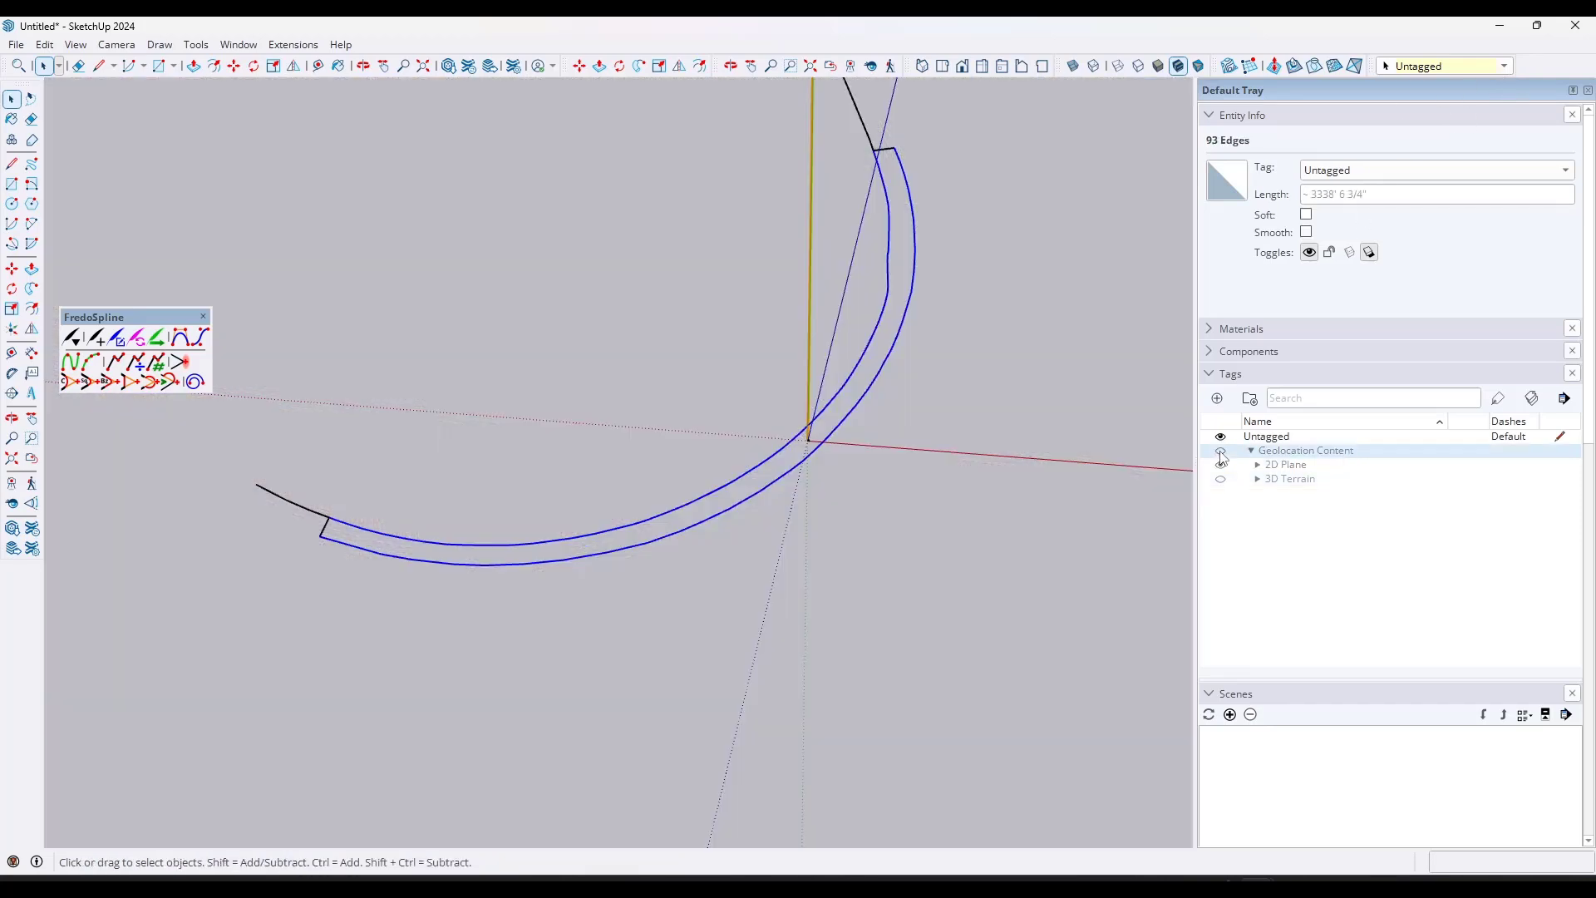
{"action": "right_click", "coordinate": [1552, 65]}
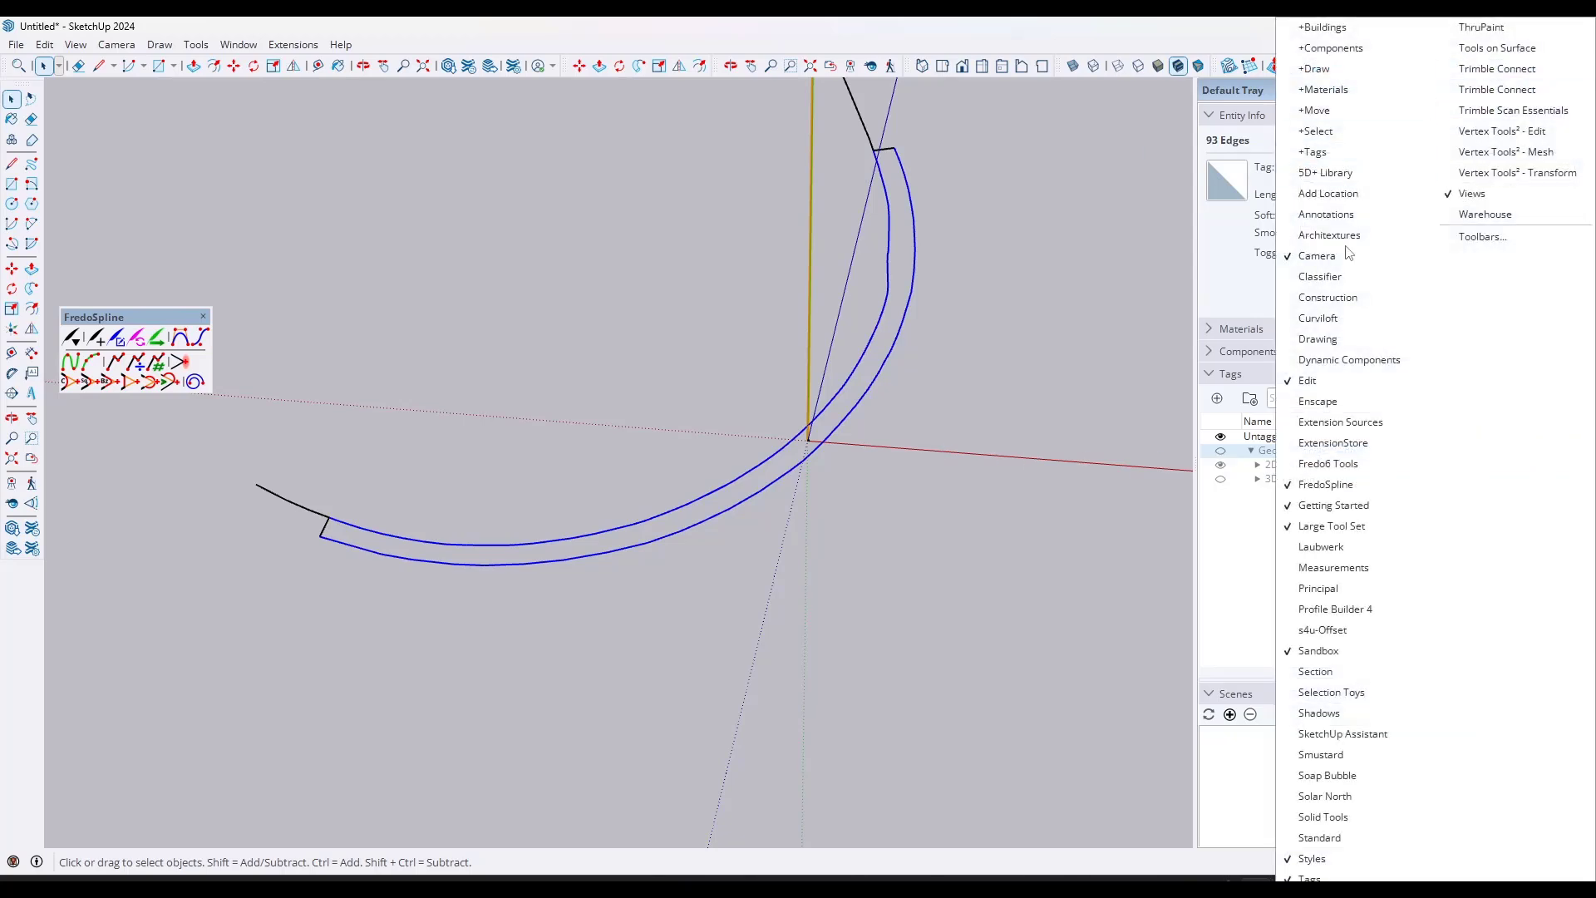
{"action": "left_click", "coordinate": [1321, 313]}
- Try a Curviloft Loft by Spline between the two ramp curves and inspect the preview mesh
{"action": "left_click", "coordinate": [60, 81]}
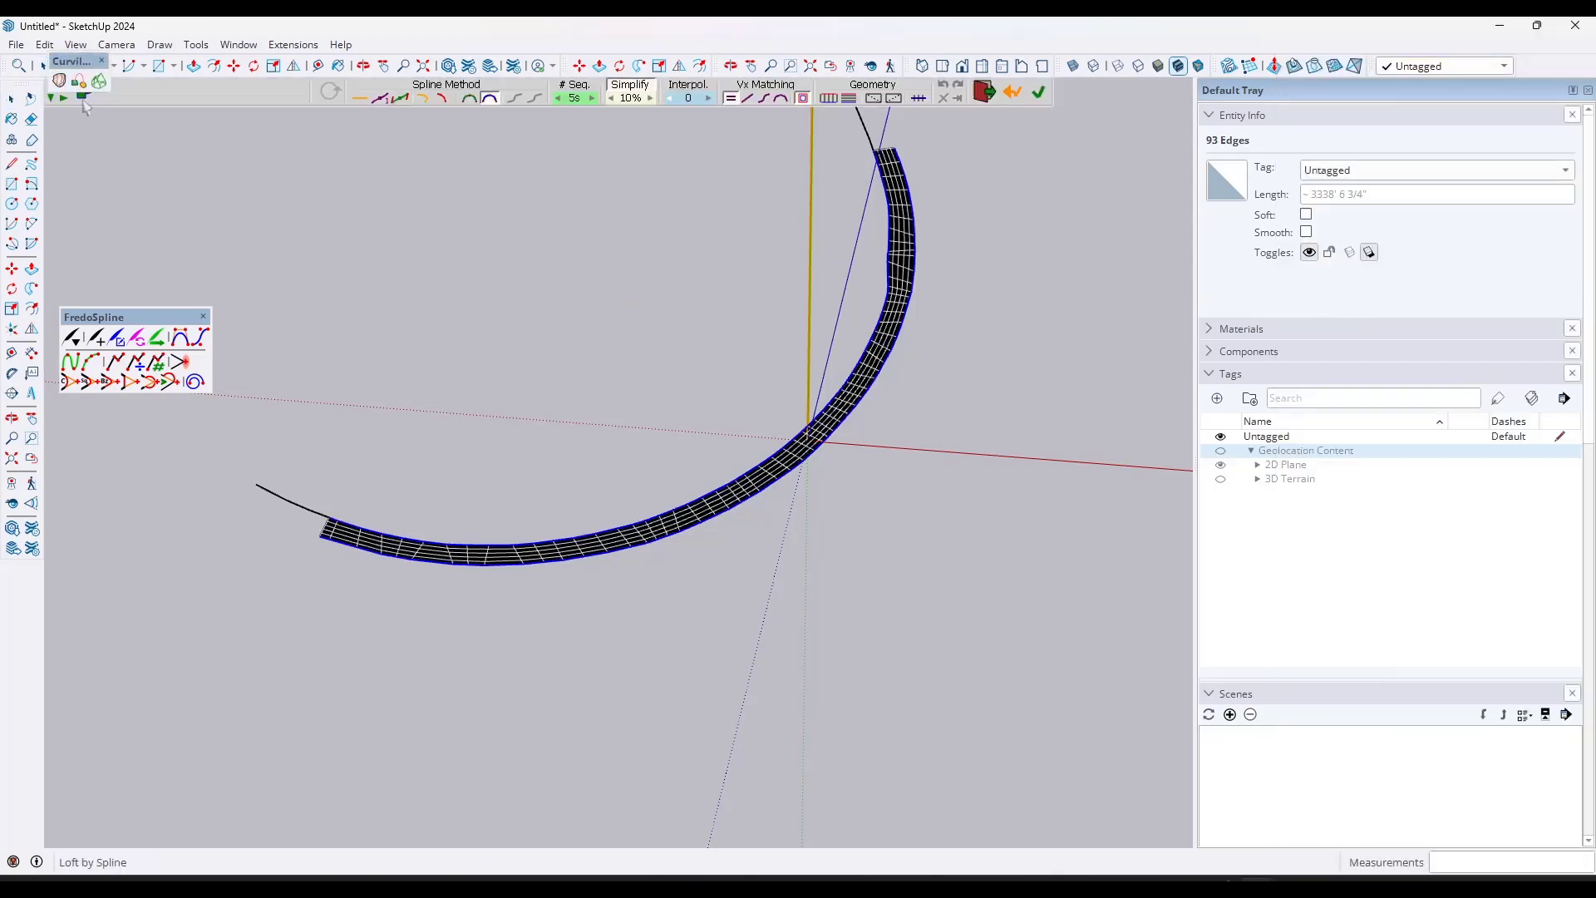
{"action": "middle_click_drag", "start_coordinate": [906, 312], "coordinate": [914, 499]}
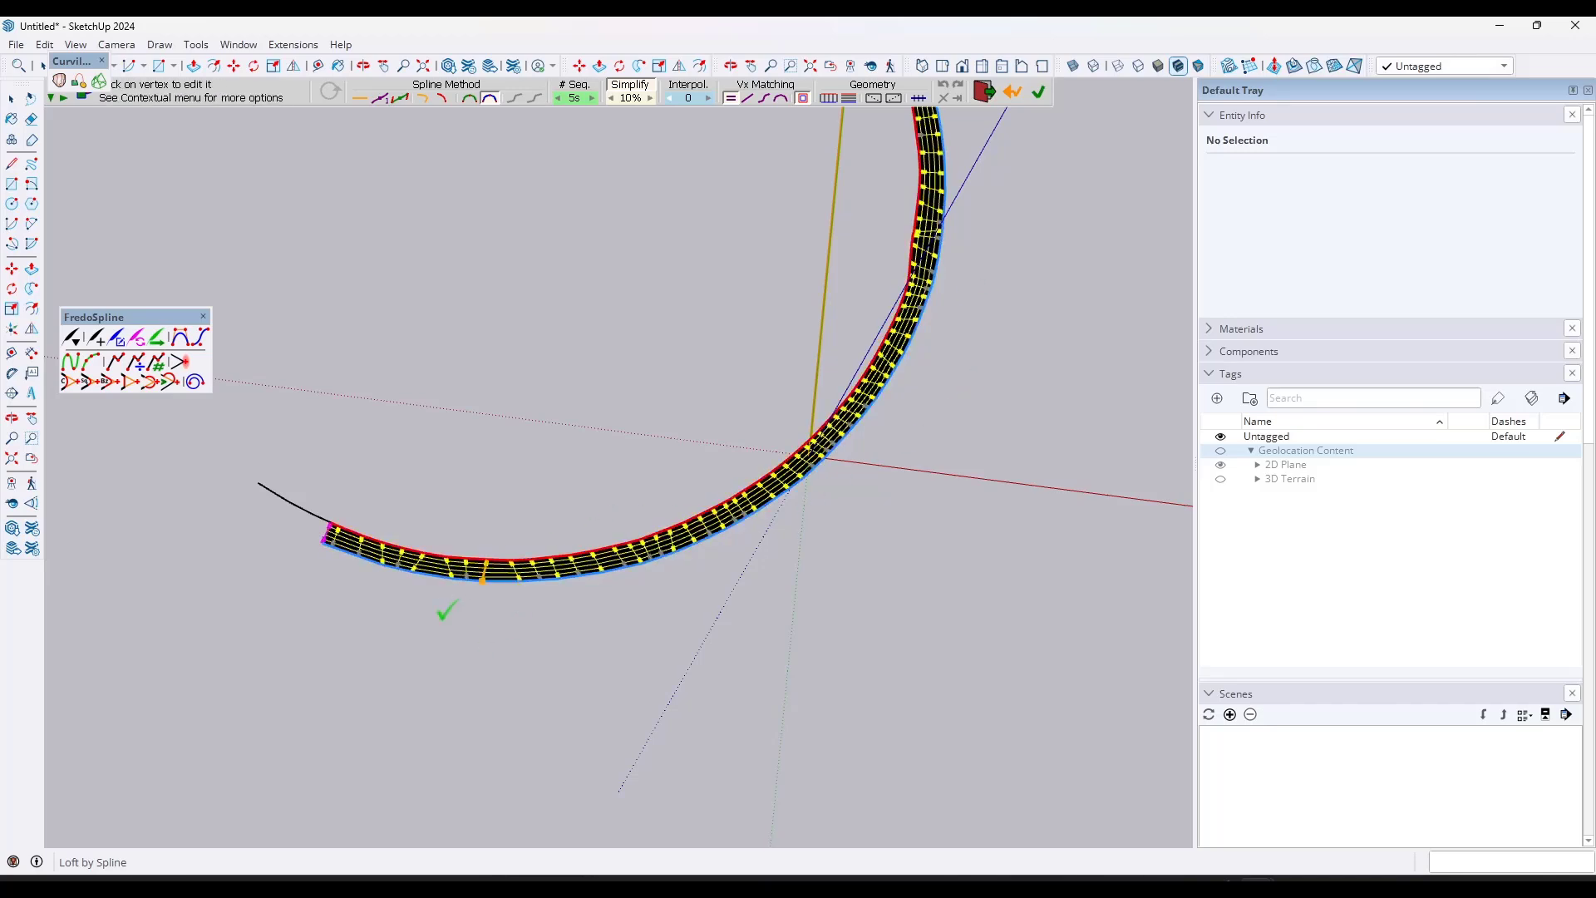
{"action": "middle_click_drag", "start_coordinate": [446, 606], "coordinate": [840, 467]}
{"action": "key", "text": "space"}
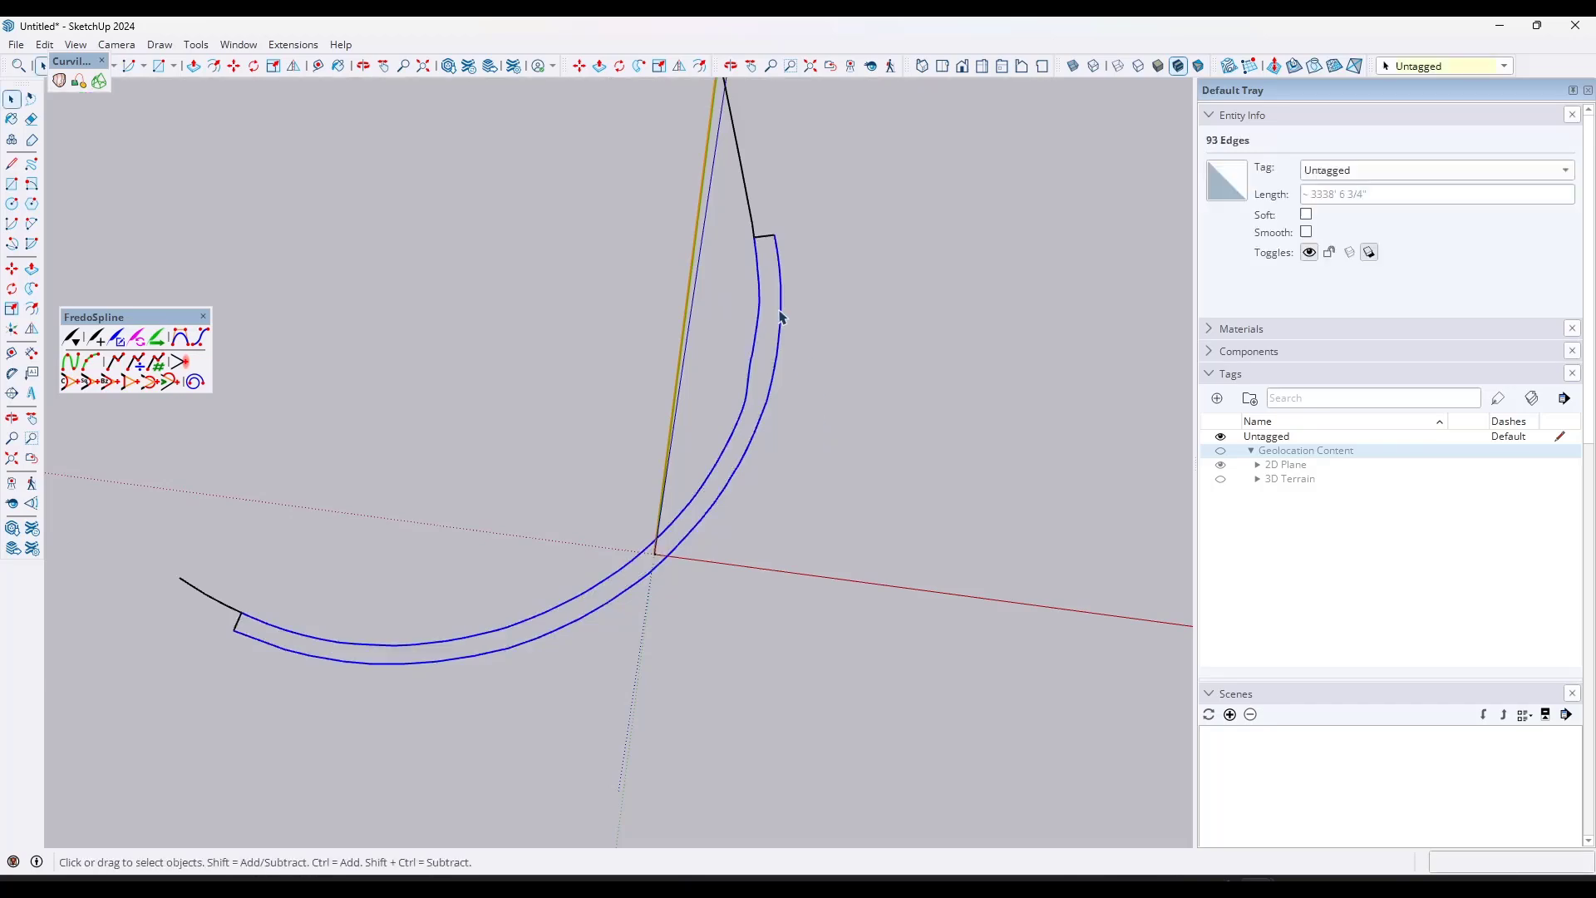
- Convert the inner ramp curve to a FredoSpline Polyline Segmentor curve with 128 segments
{"action": "left_click", "coordinate": [762, 306]}
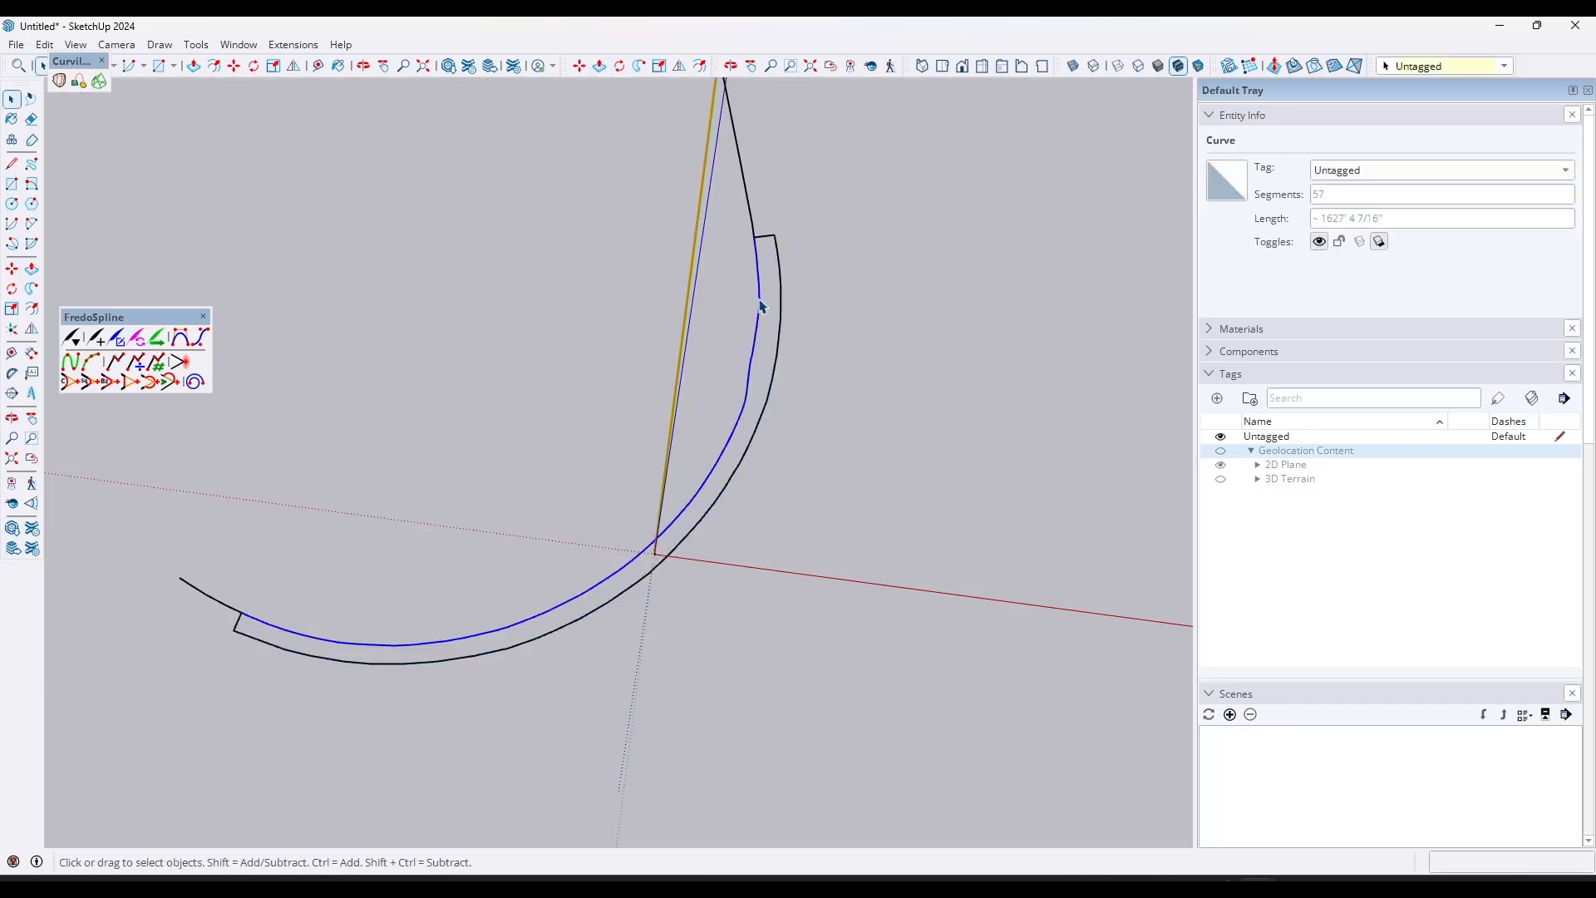
{"action": "right_click", "coordinate": [762, 305]}
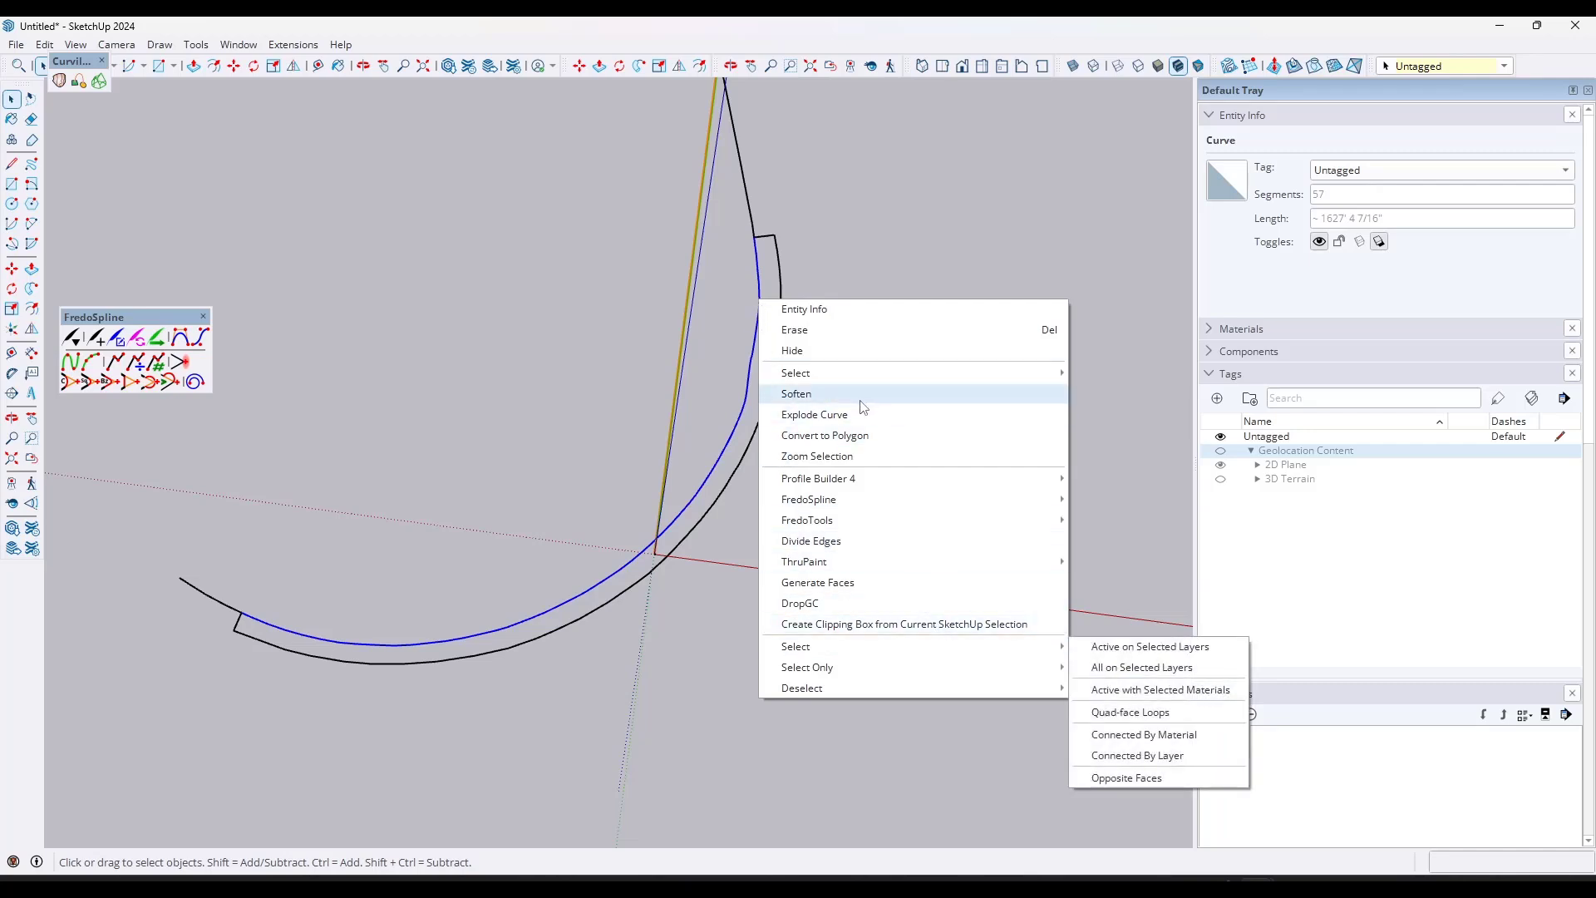
{"action": "mouse_move", "coordinate": [827, 507]}
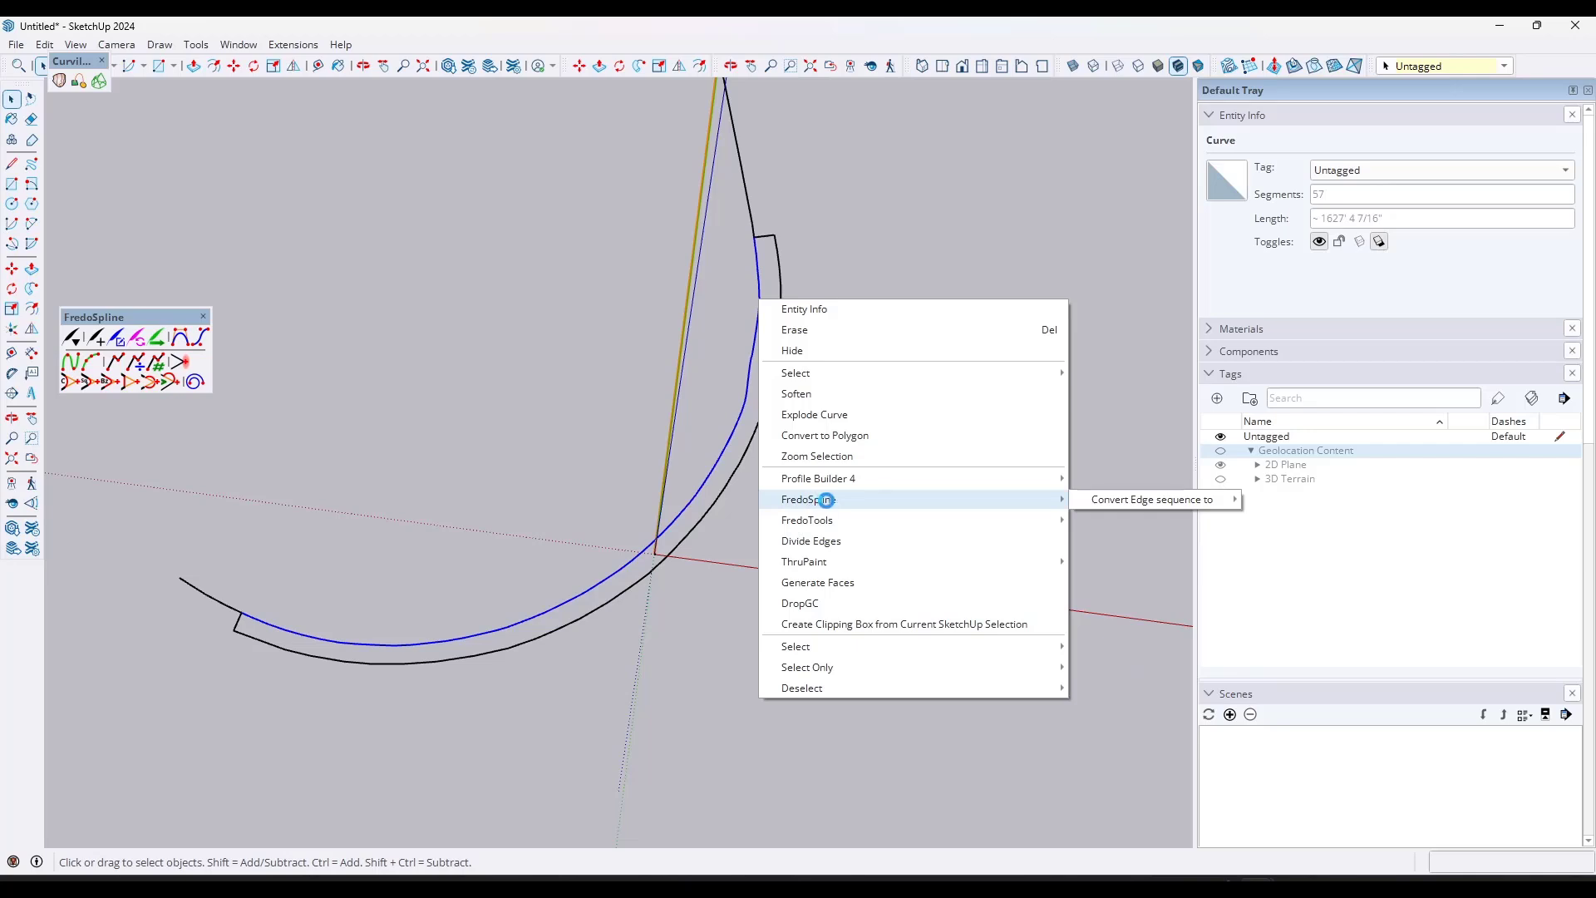
{"action": "mouse_move", "coordinate": [1124, 502]}
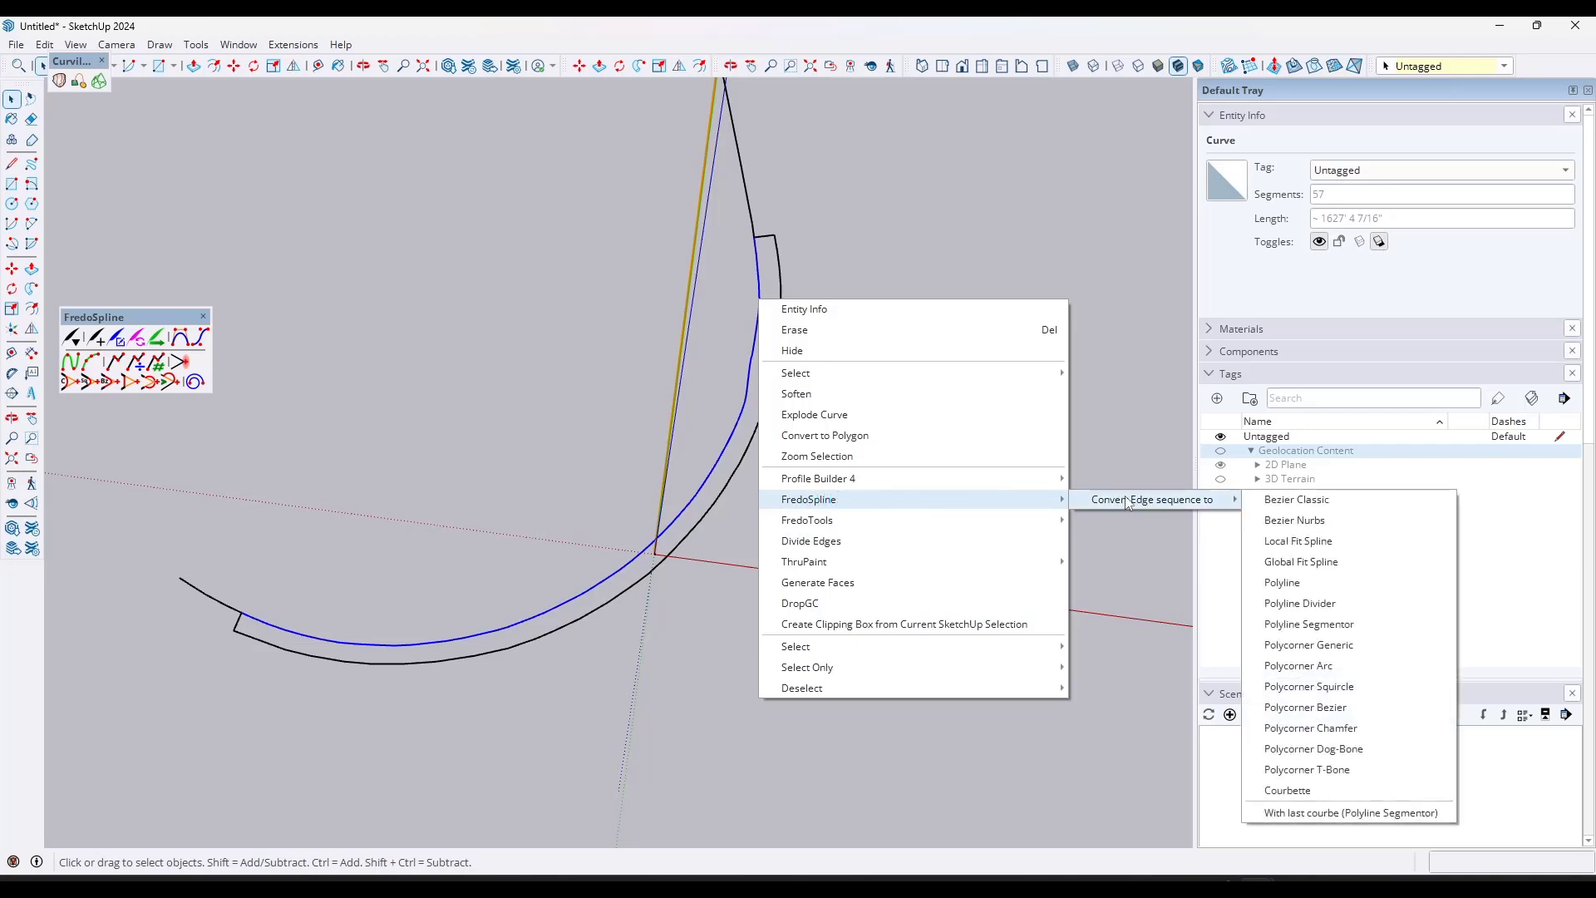
{"action": "left_click", "coordinate": [1343, 625]}
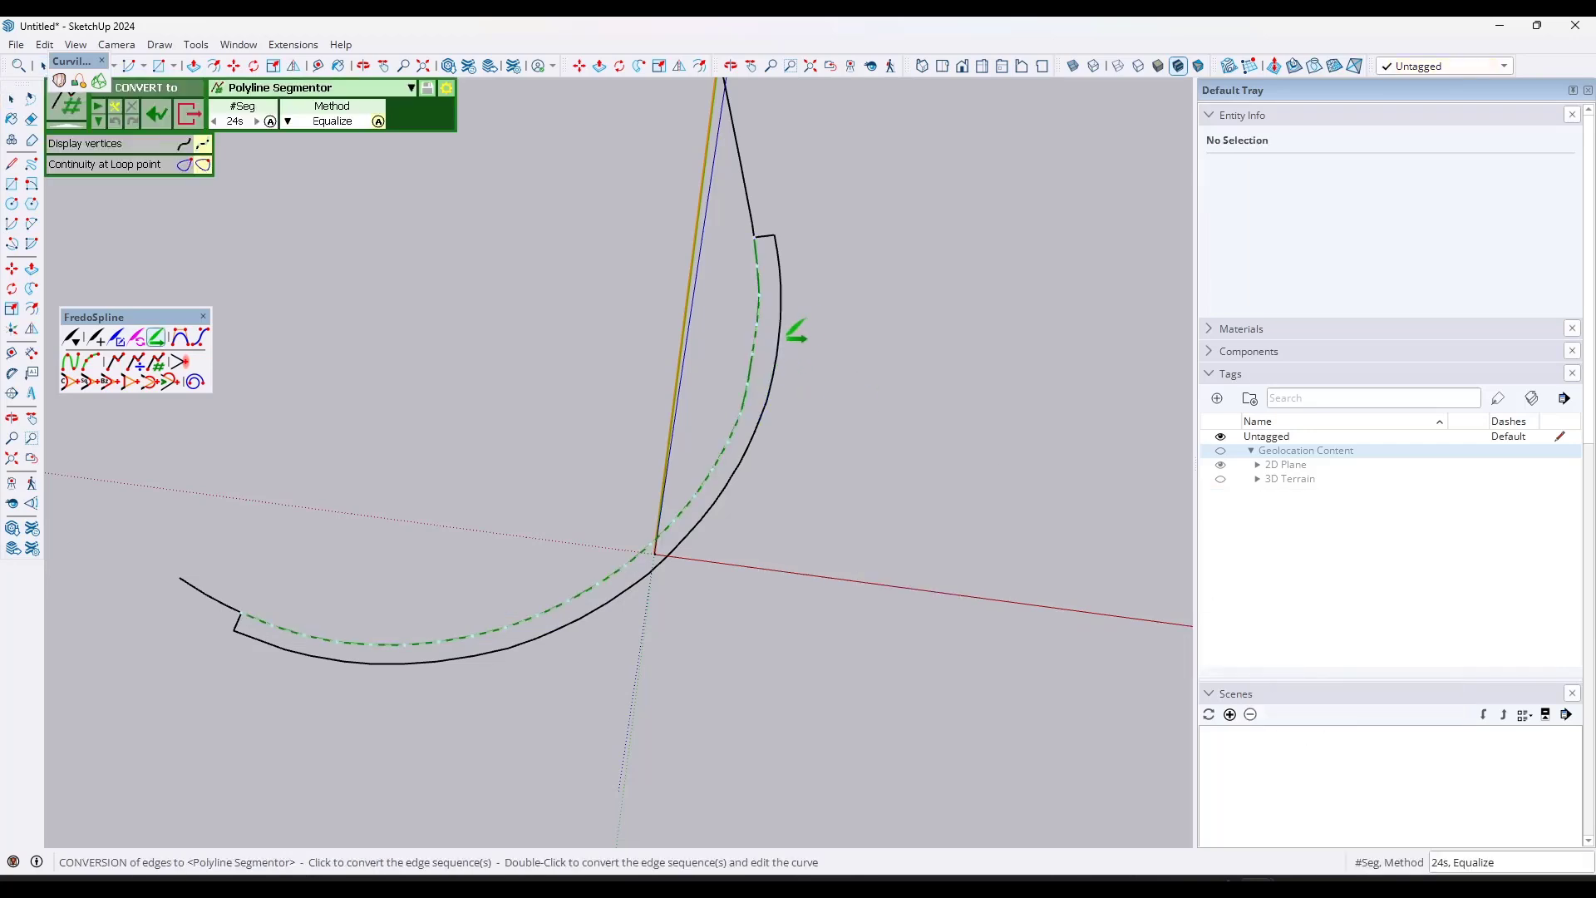
{"action": "middle_click_drag", "start_coordinate": [802, 326], "coordinate": [856, 497]}
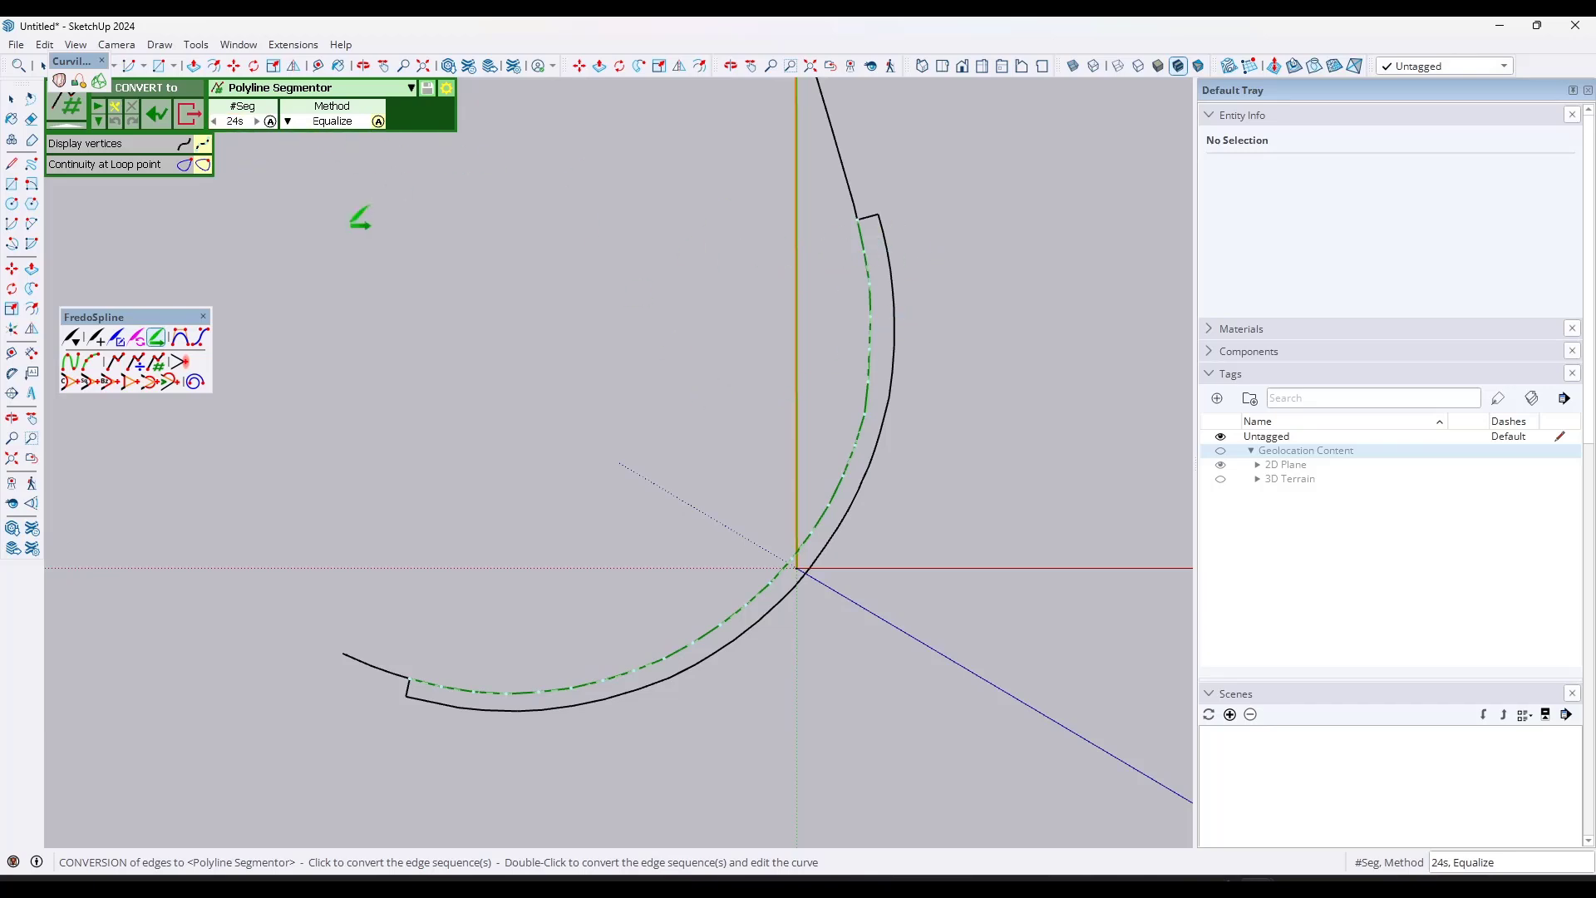
{"action": "left_click", "coordinate": [230, 127]}
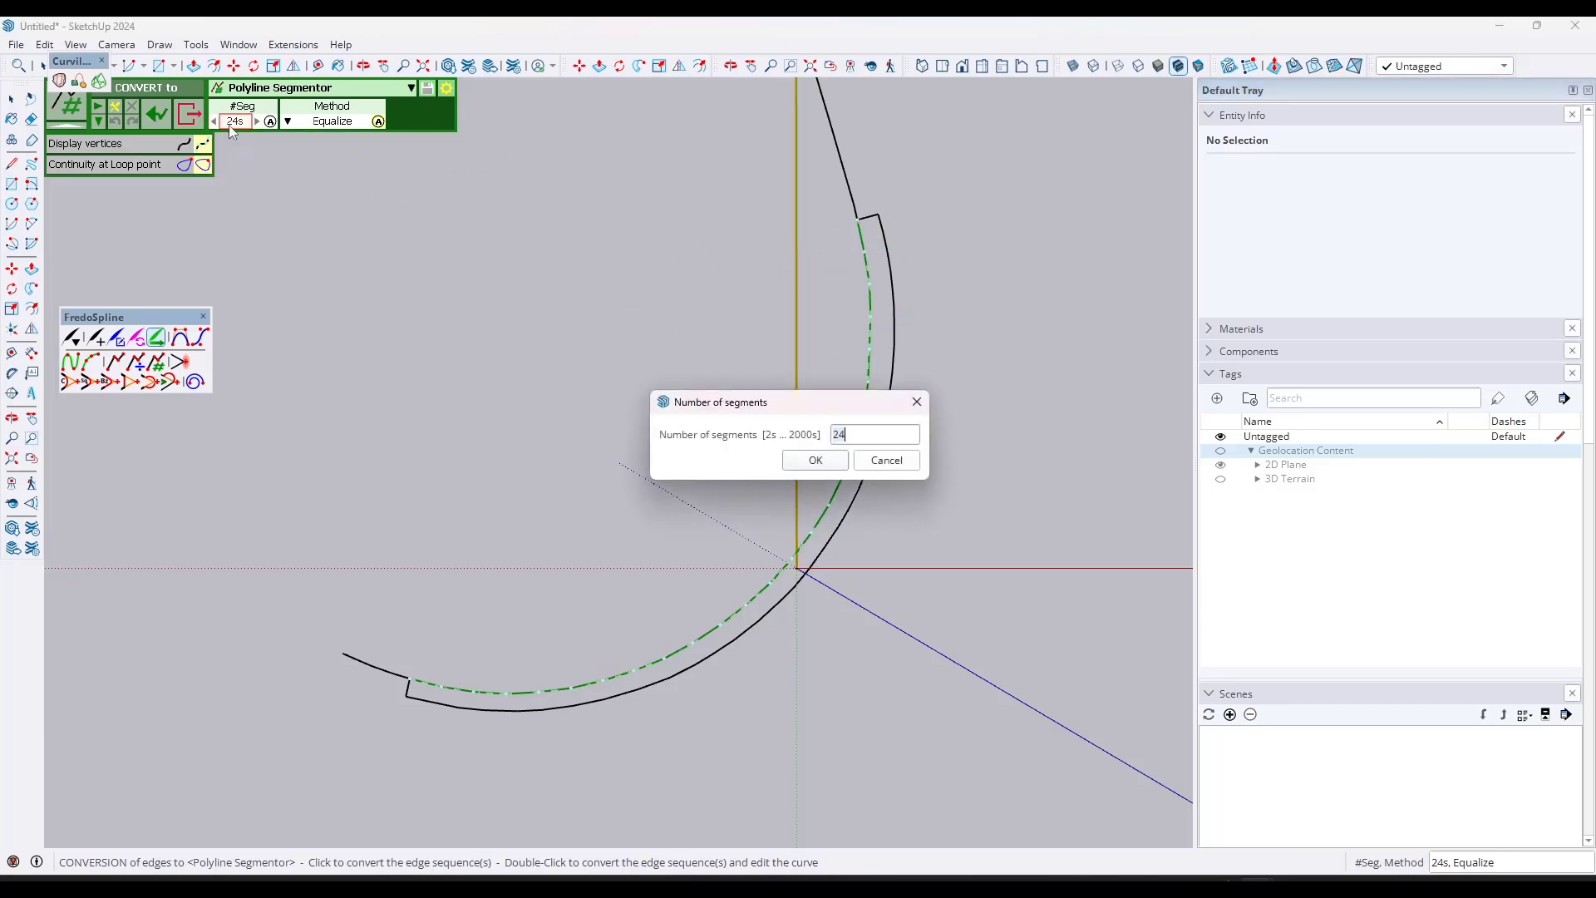
{"action": "key", "text": "Return"}
{"action": "scroll", "coordinate": [942, 241], "scroll_direction": "up", "scroll_amount": 5}
{"action": "scroll", "coordinate": [854, 301], "scroll_direction": "down", "scroll_amount": 5}
{"action": "scroll", "coordinate": [819, 537], "scroll_direction": "down", "scroll_amount": 1}
{"action": "scroll", "coordinate": [784, 570], "scroll_direction": "up", "scroll_amount": 3}
{"action": "scroll", "coordinate": [758, 565], "scroll_direction": "down", "scroll_amount": 2}
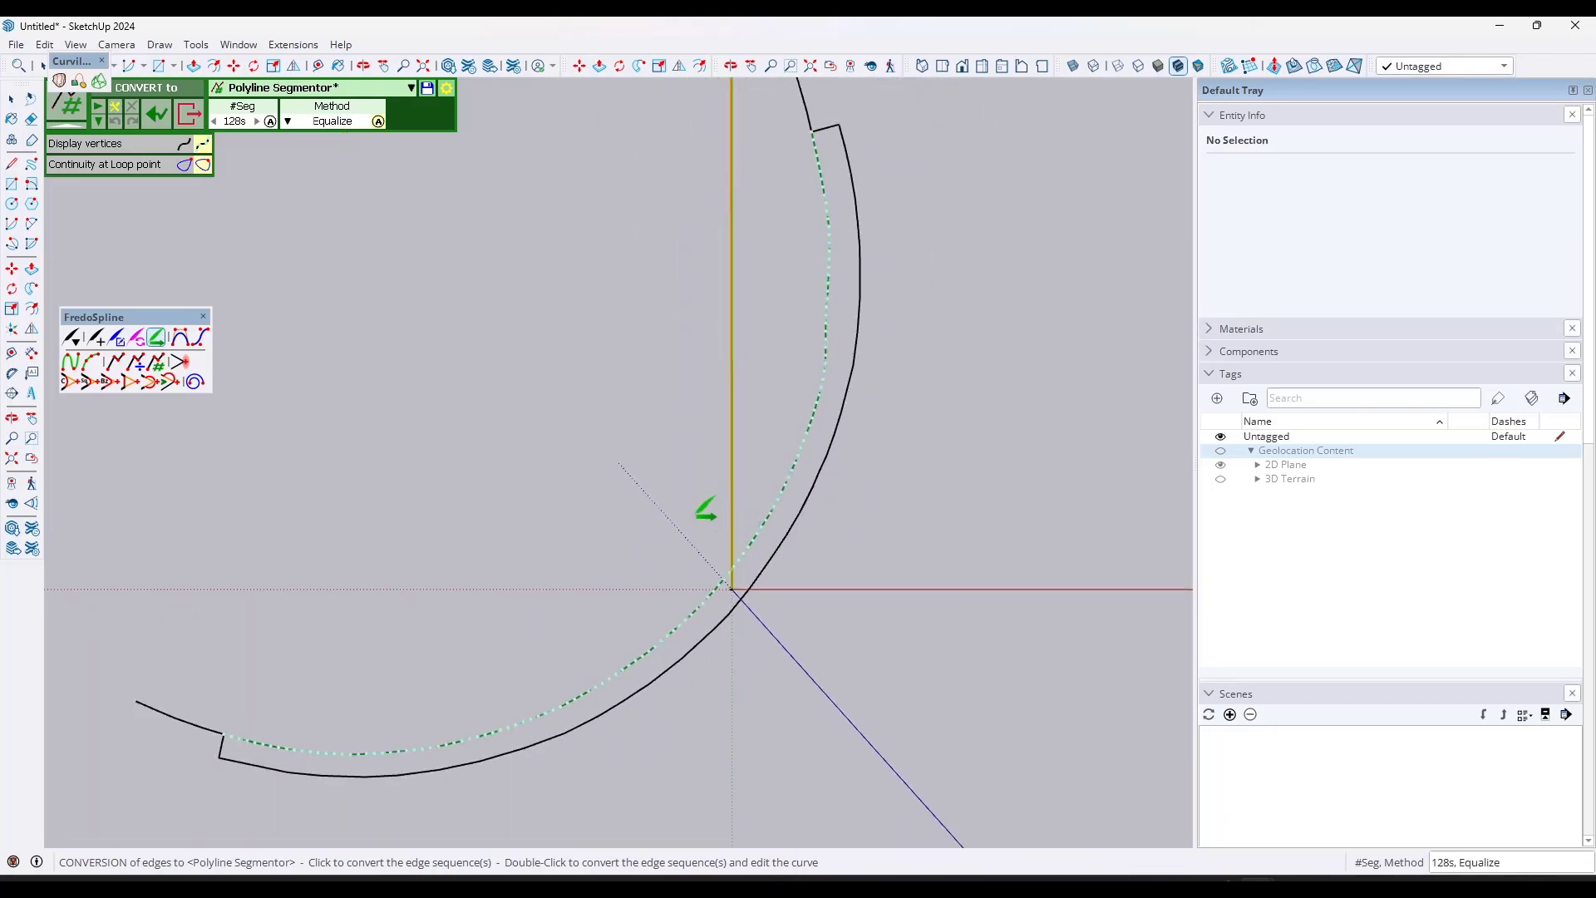
{"action": "scroll", "coordinate": [921, 258], "scroll_direction": "up", "scroll_amount": 1}
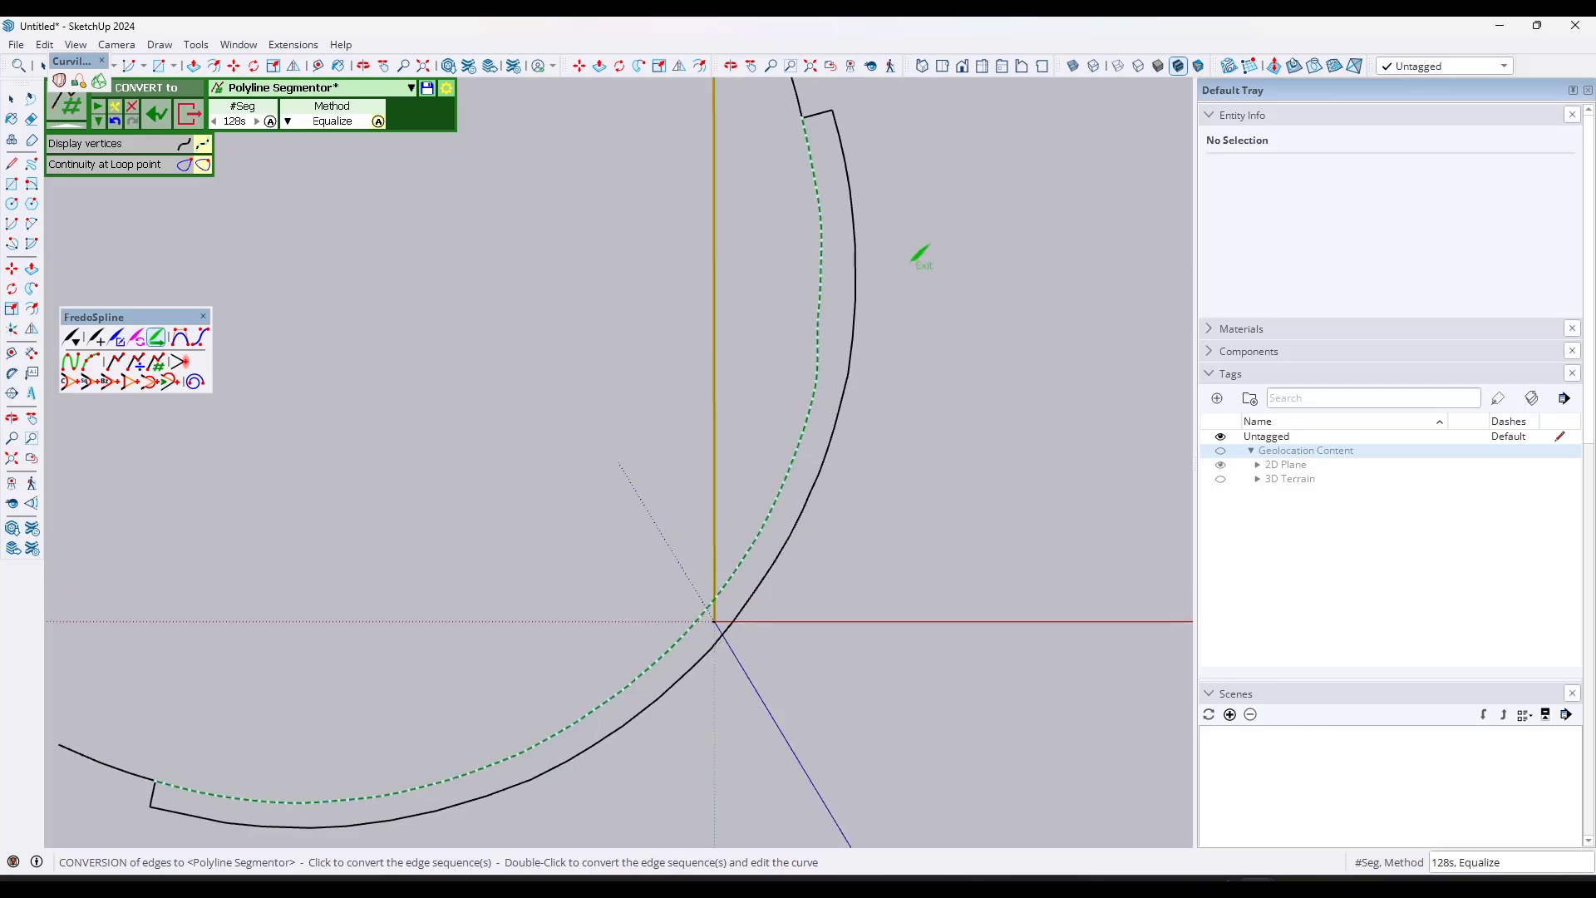
{"action": "left_click", "coordinate": [911, 263]}
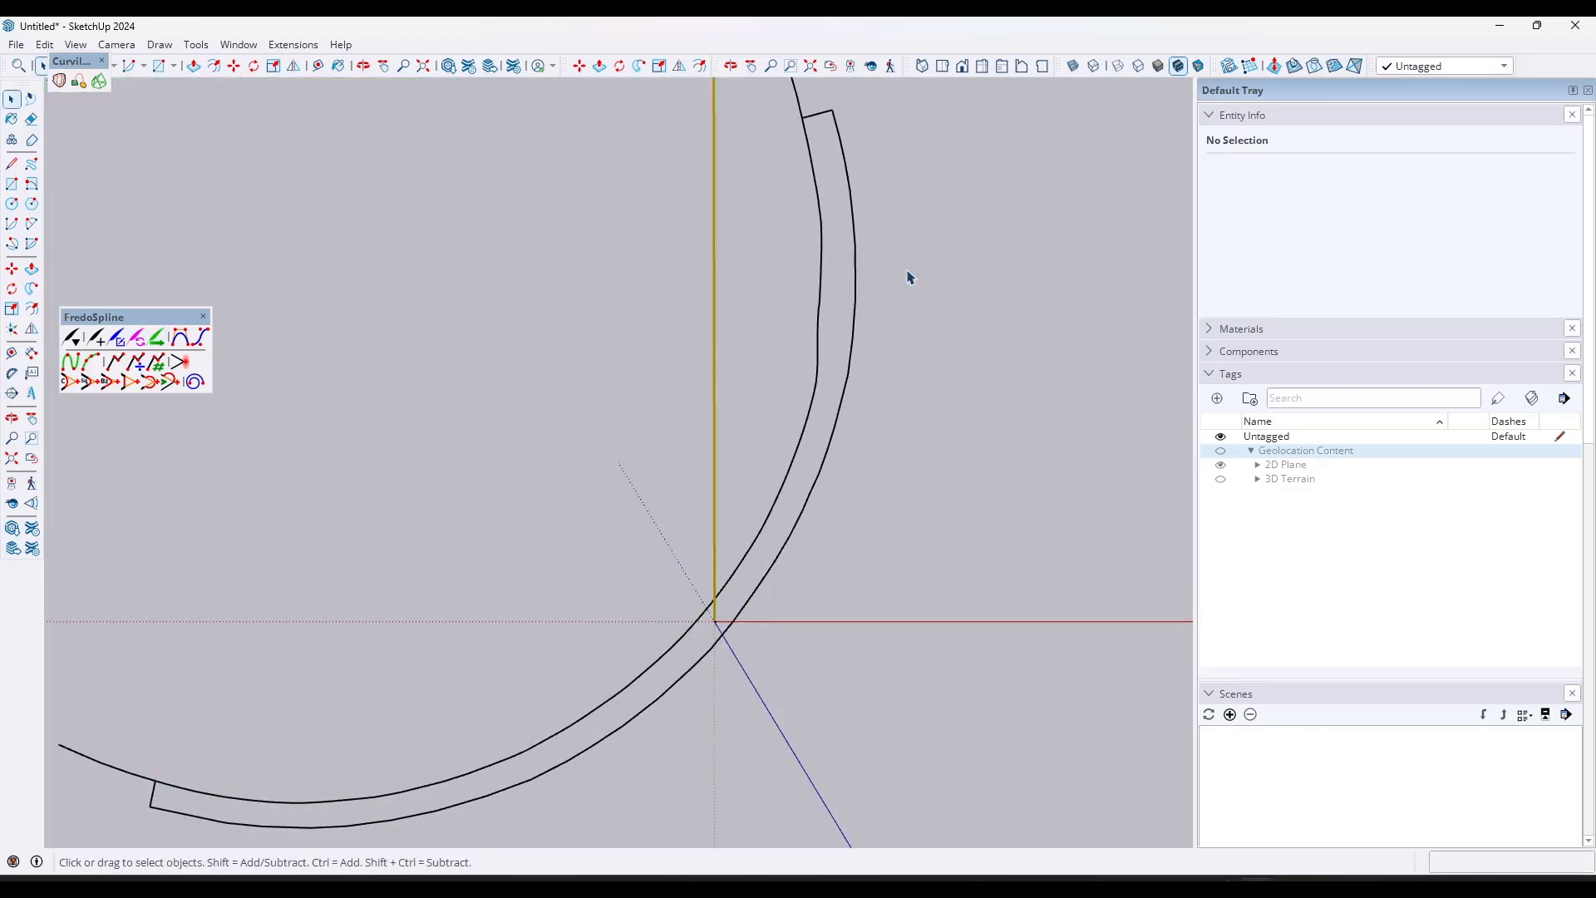
- Convert the outer ramp curve to a FredoSpline Polyline Segmentor curve, also with 128 segments
{"action": "left_click", "coordinate": [855, 253]}
{"action": "right_click", "coordinate": [855, 250]}
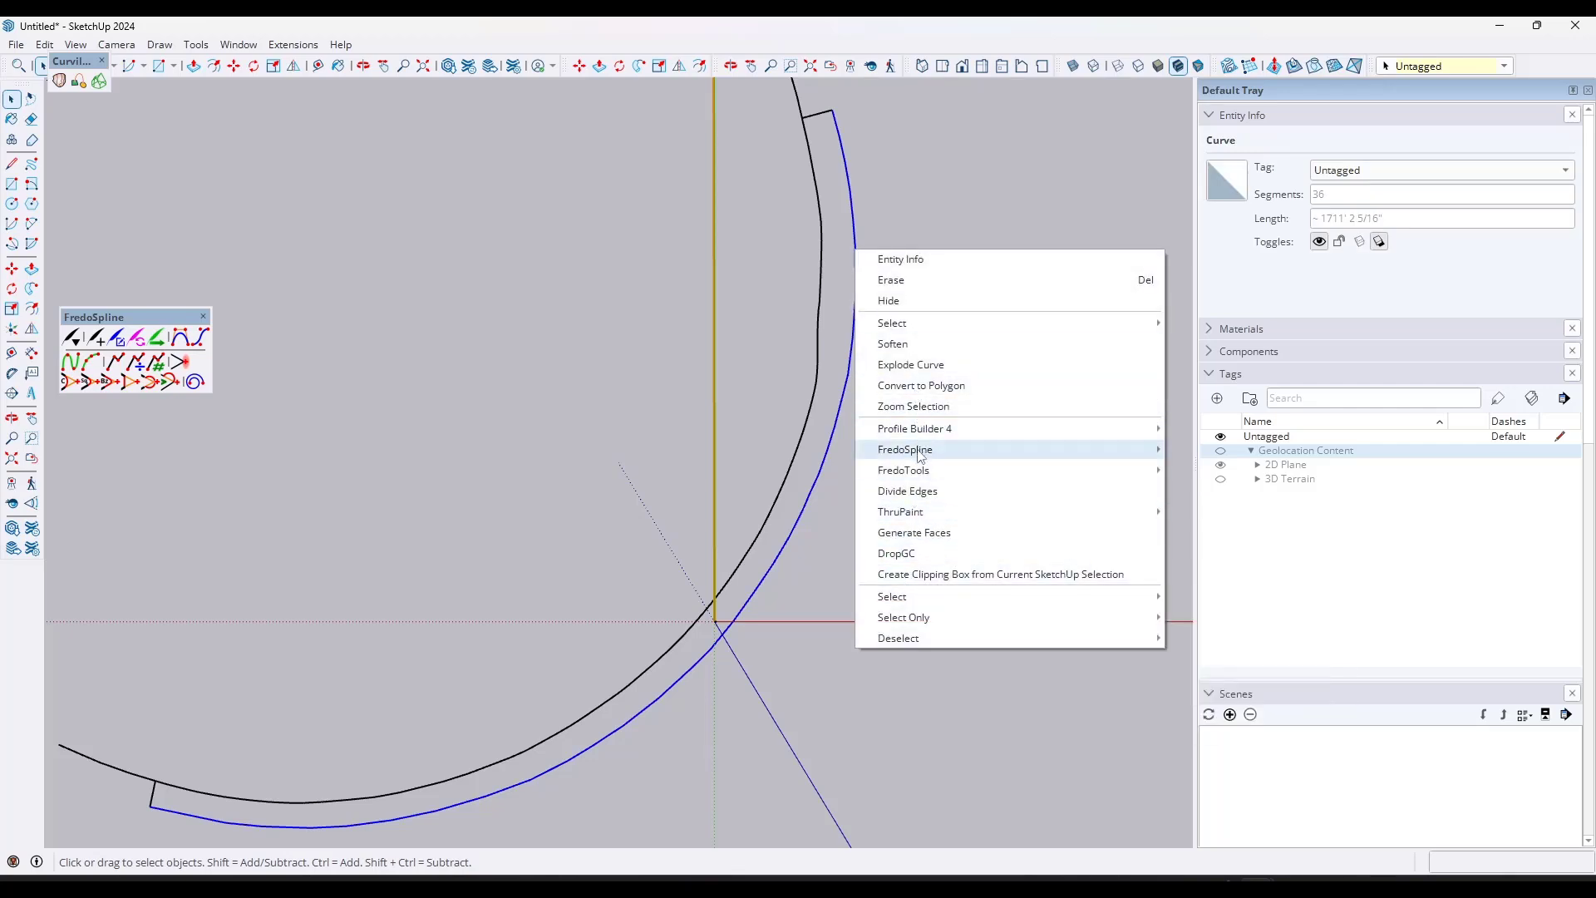
{"action": "mouse_move", "coordinate": [914, 449]}
{"action": "mouse_move", "coordinate": [1271, 494]}
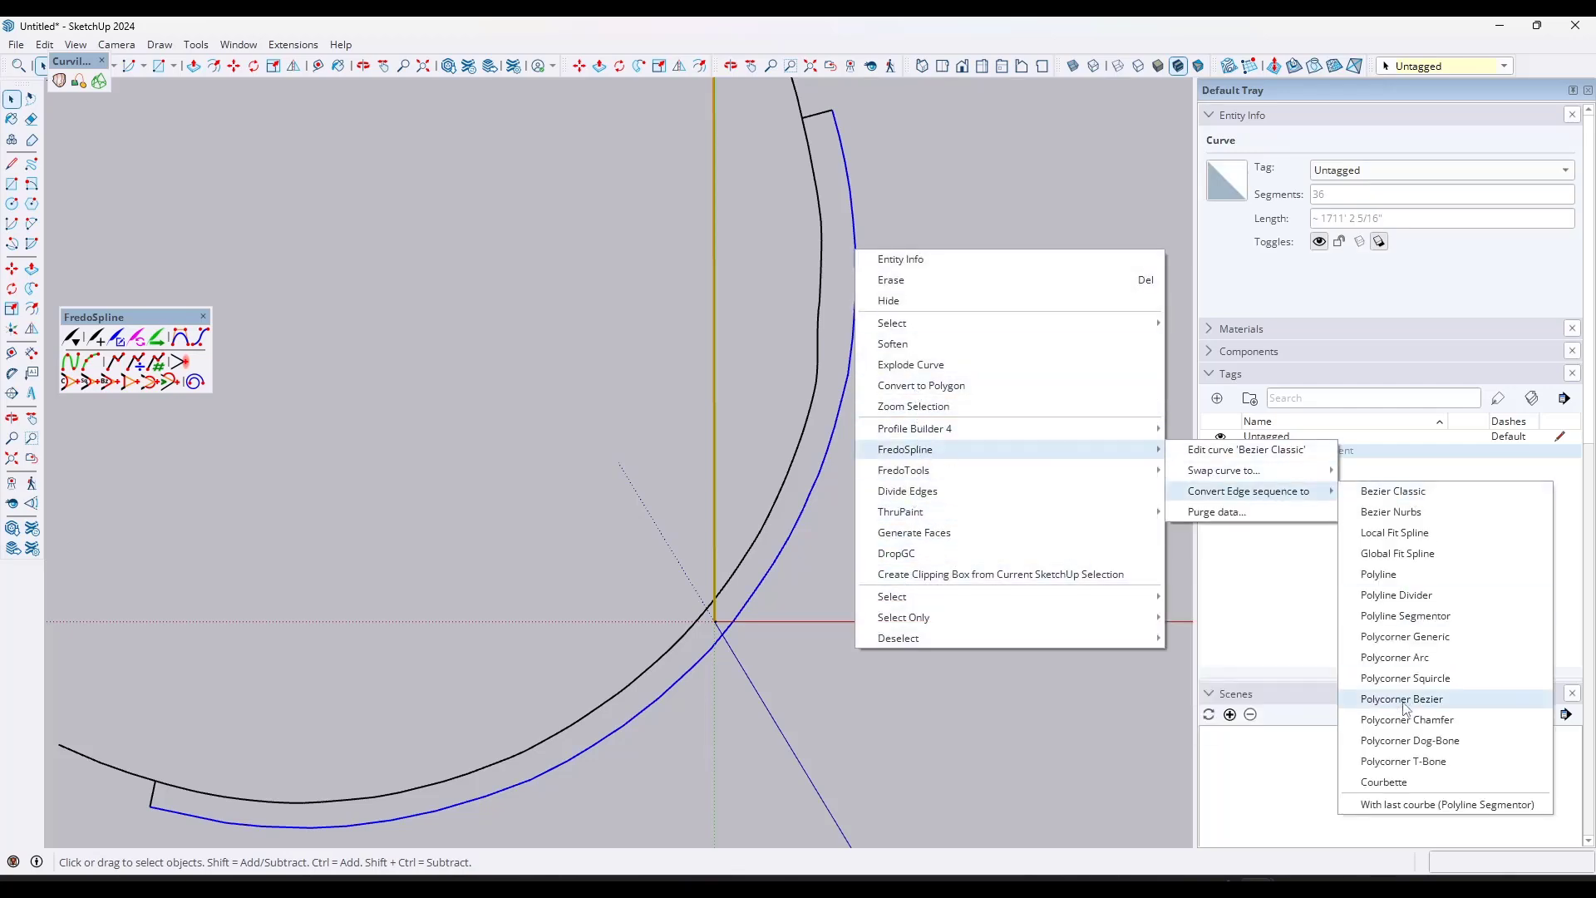
{"action": "left_click", "coordinate": [1413, 617]}
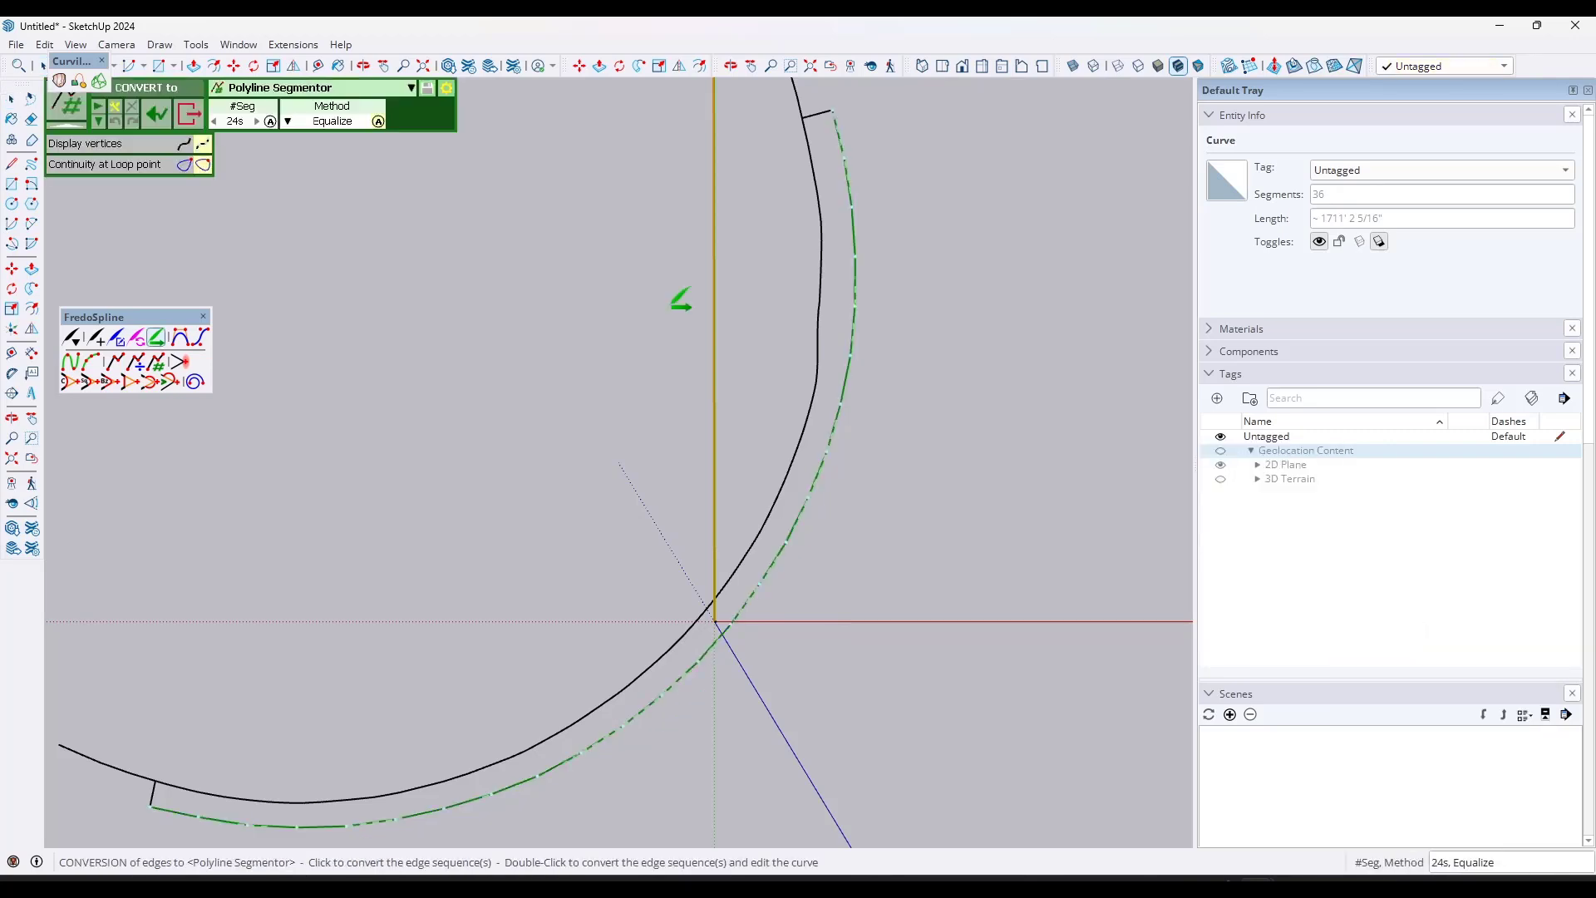
{"action": "left_click", "coordinate": [236, 123]}
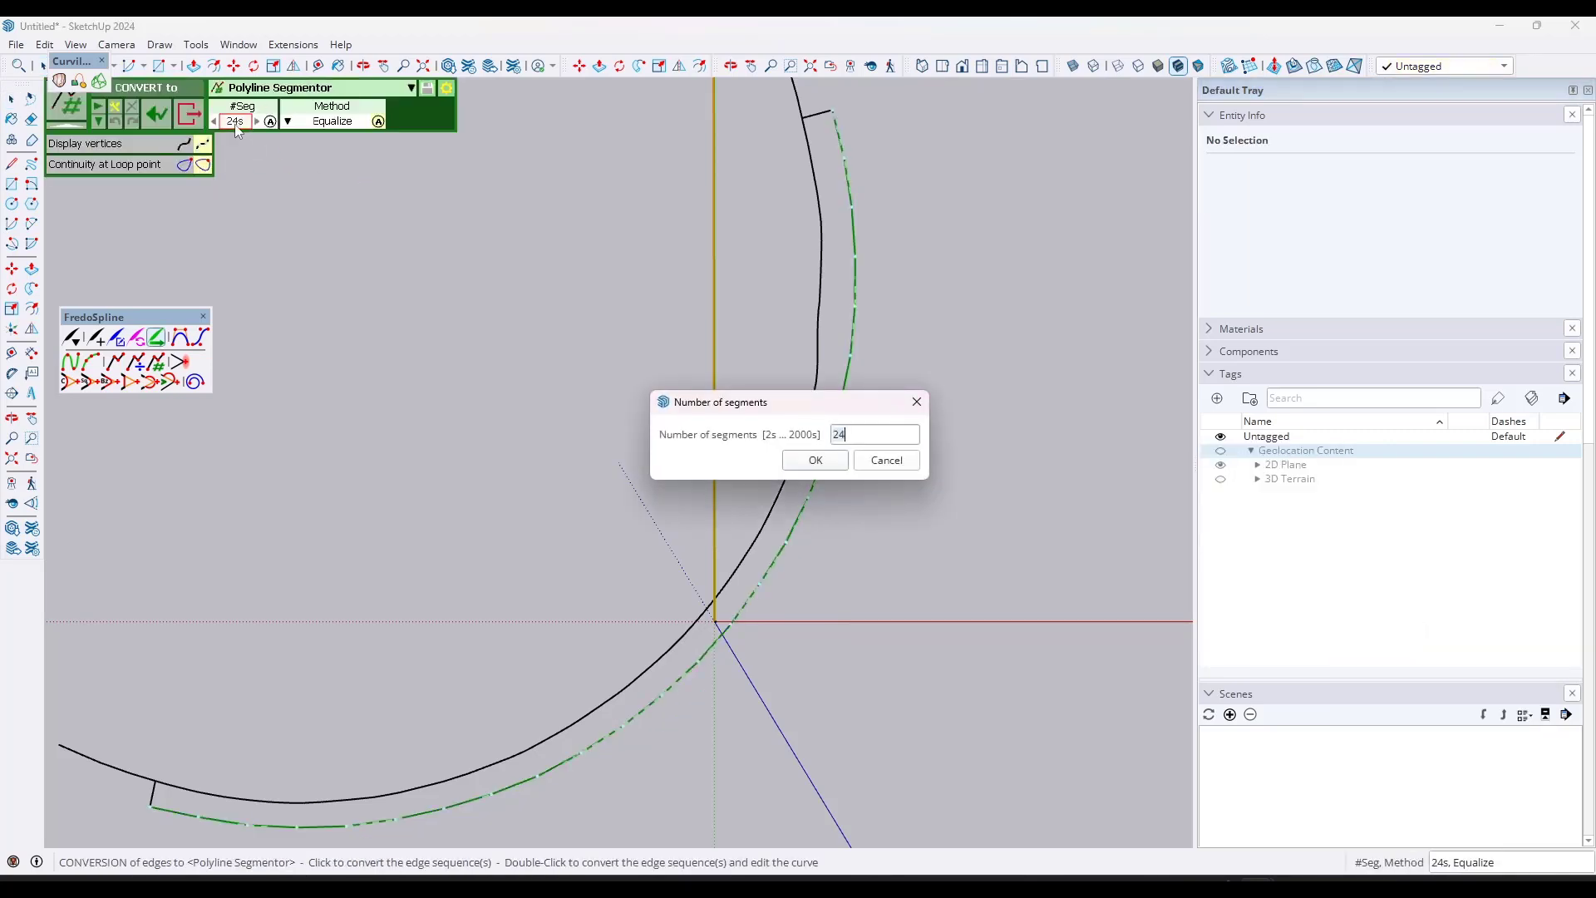
{"action": "type", "text": "128"}
{"action": "key", "text": "Return"}
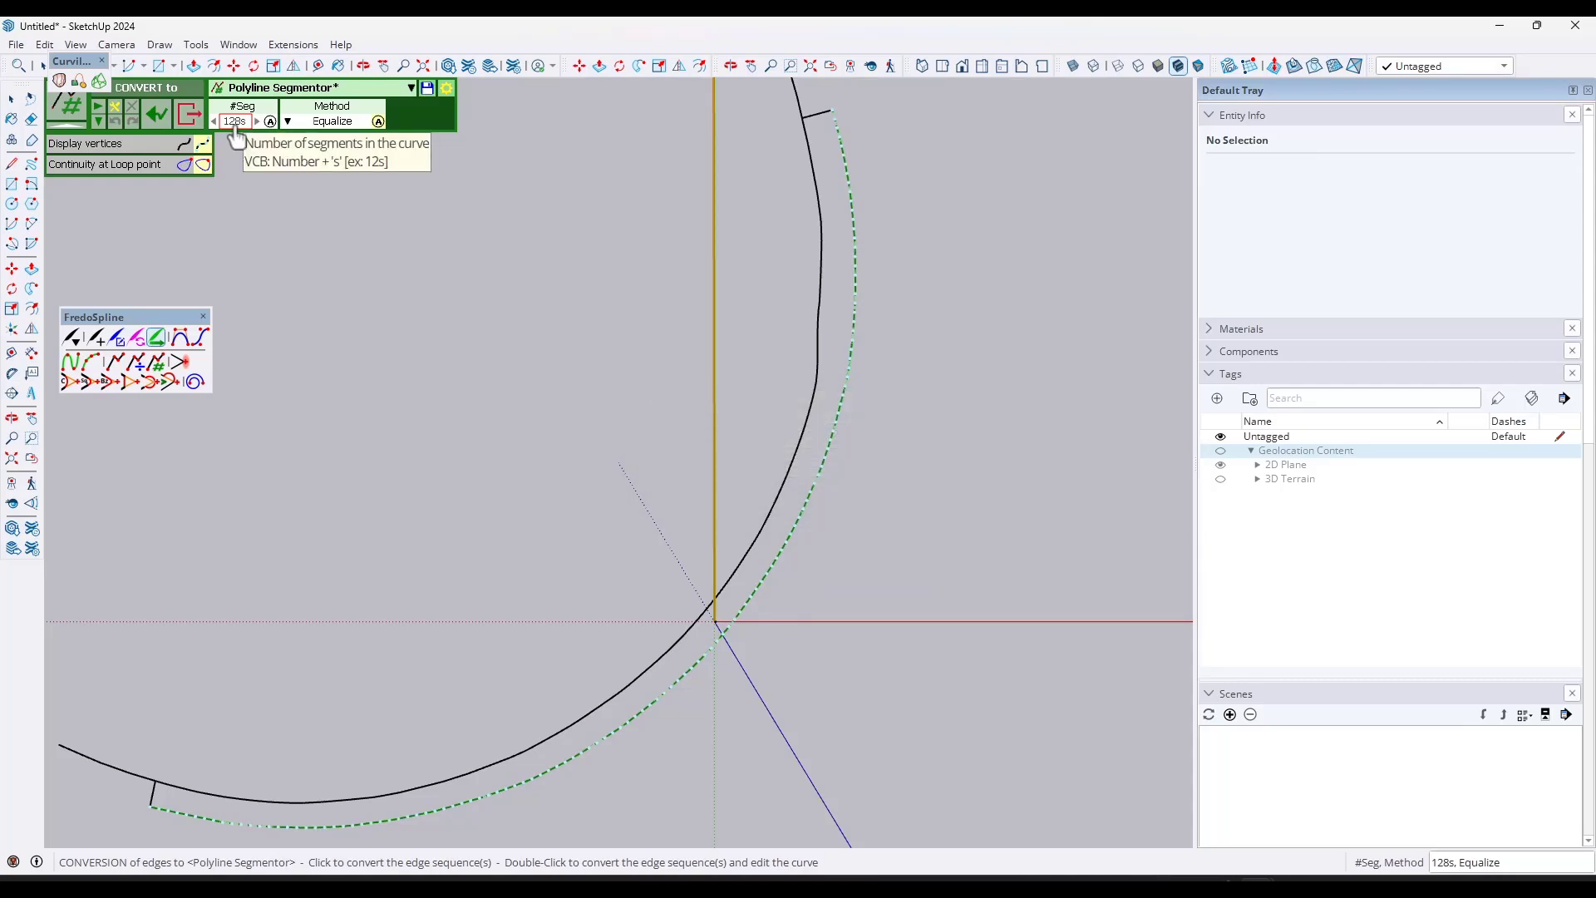
{"action": "key", "text": "space"}
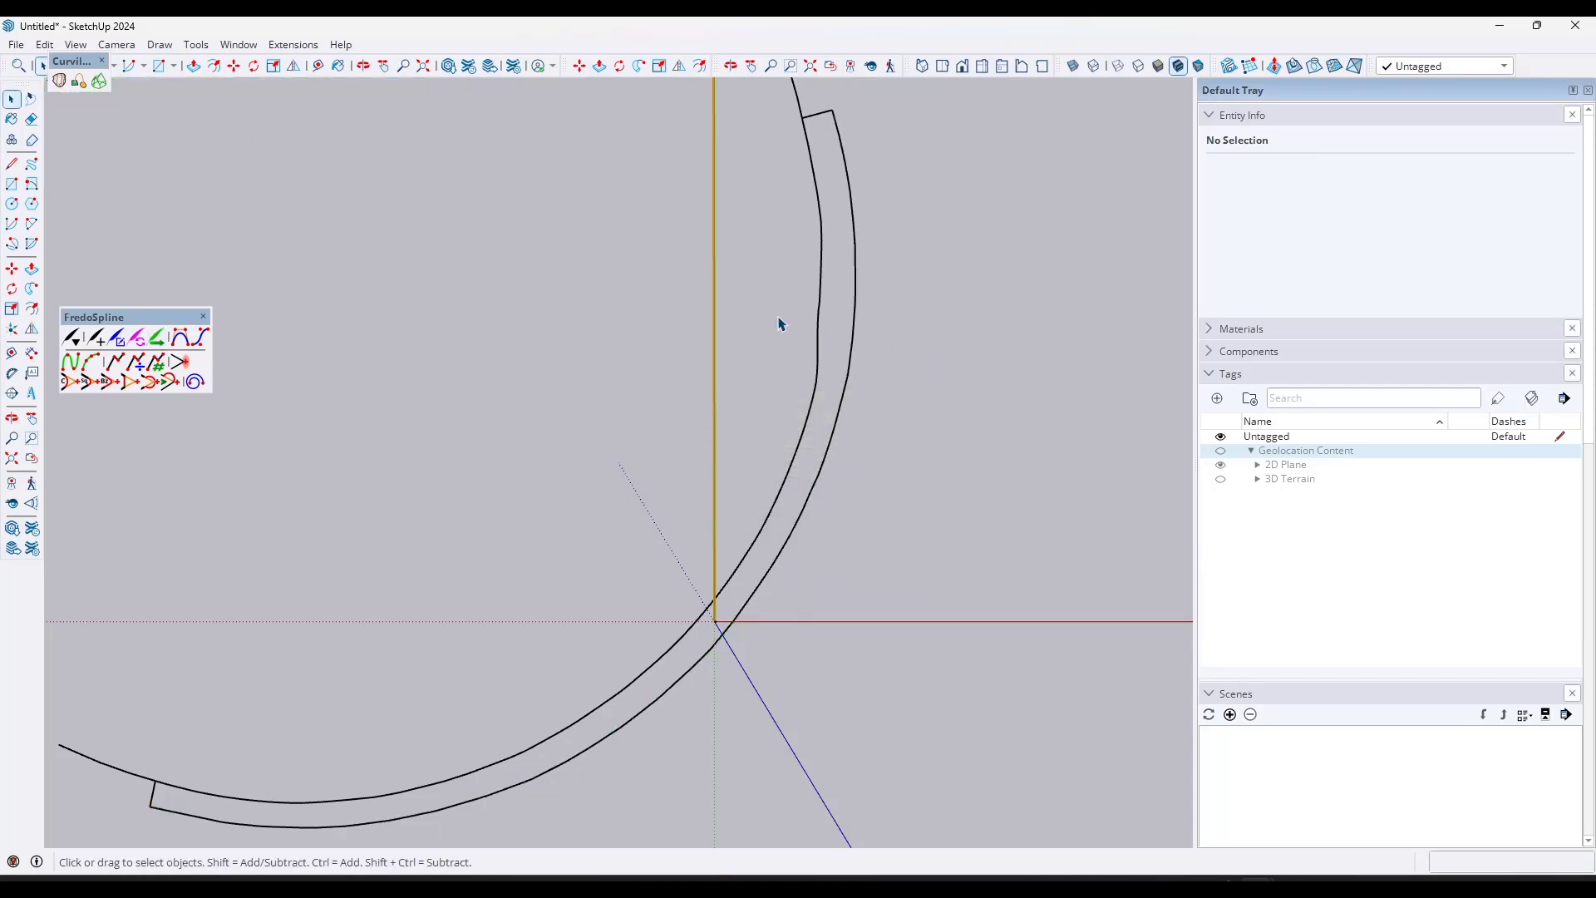
- Loft a surface between the inner and outer 128-segment ramp curves with Curviloft's Loft by Spline
{"action": "left_click", "coordinate": [823, 312]}
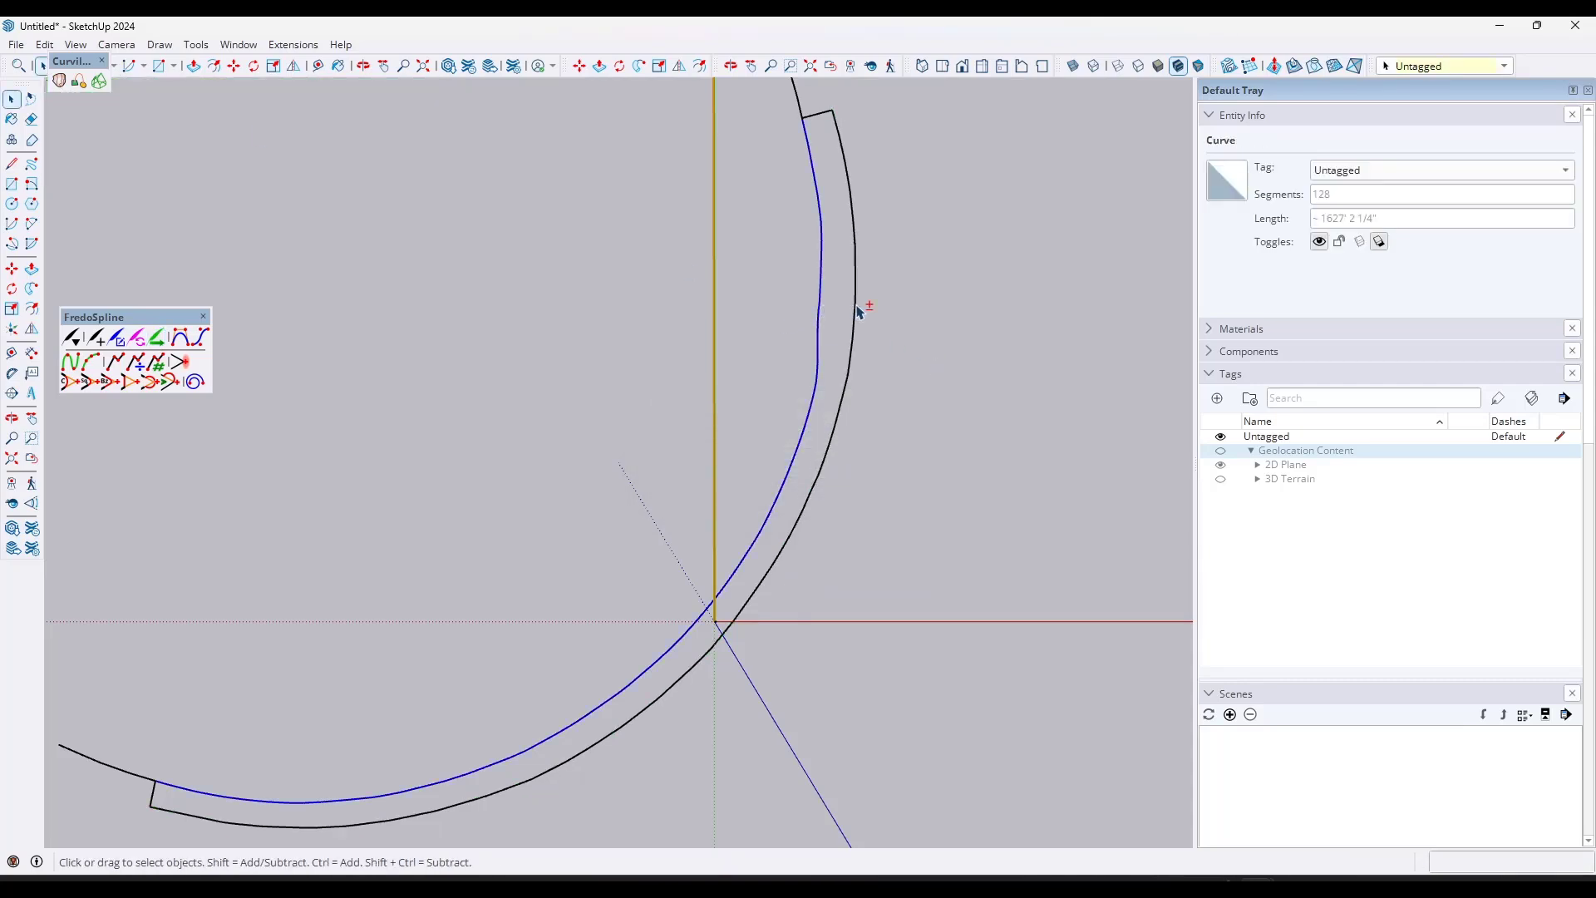
{"action": "left_click", "coordinate": [856, 312], "text": "ctrl"}
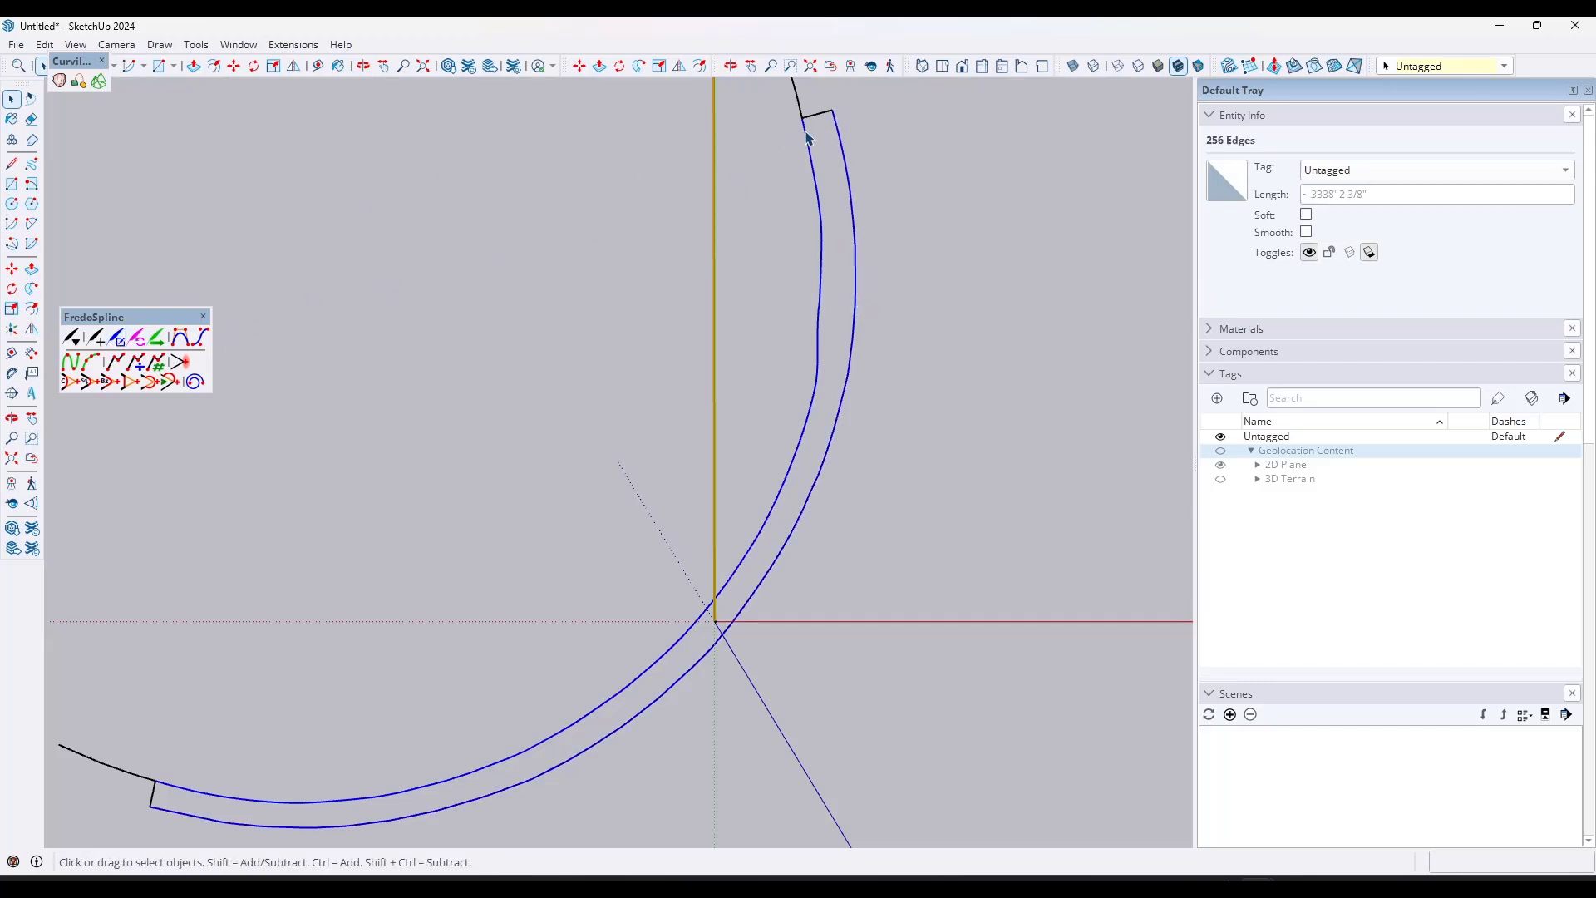
{"action": "scroll", "coordinate": [806, 130], "scroll_direction": "up", "scroll_amount": 5}
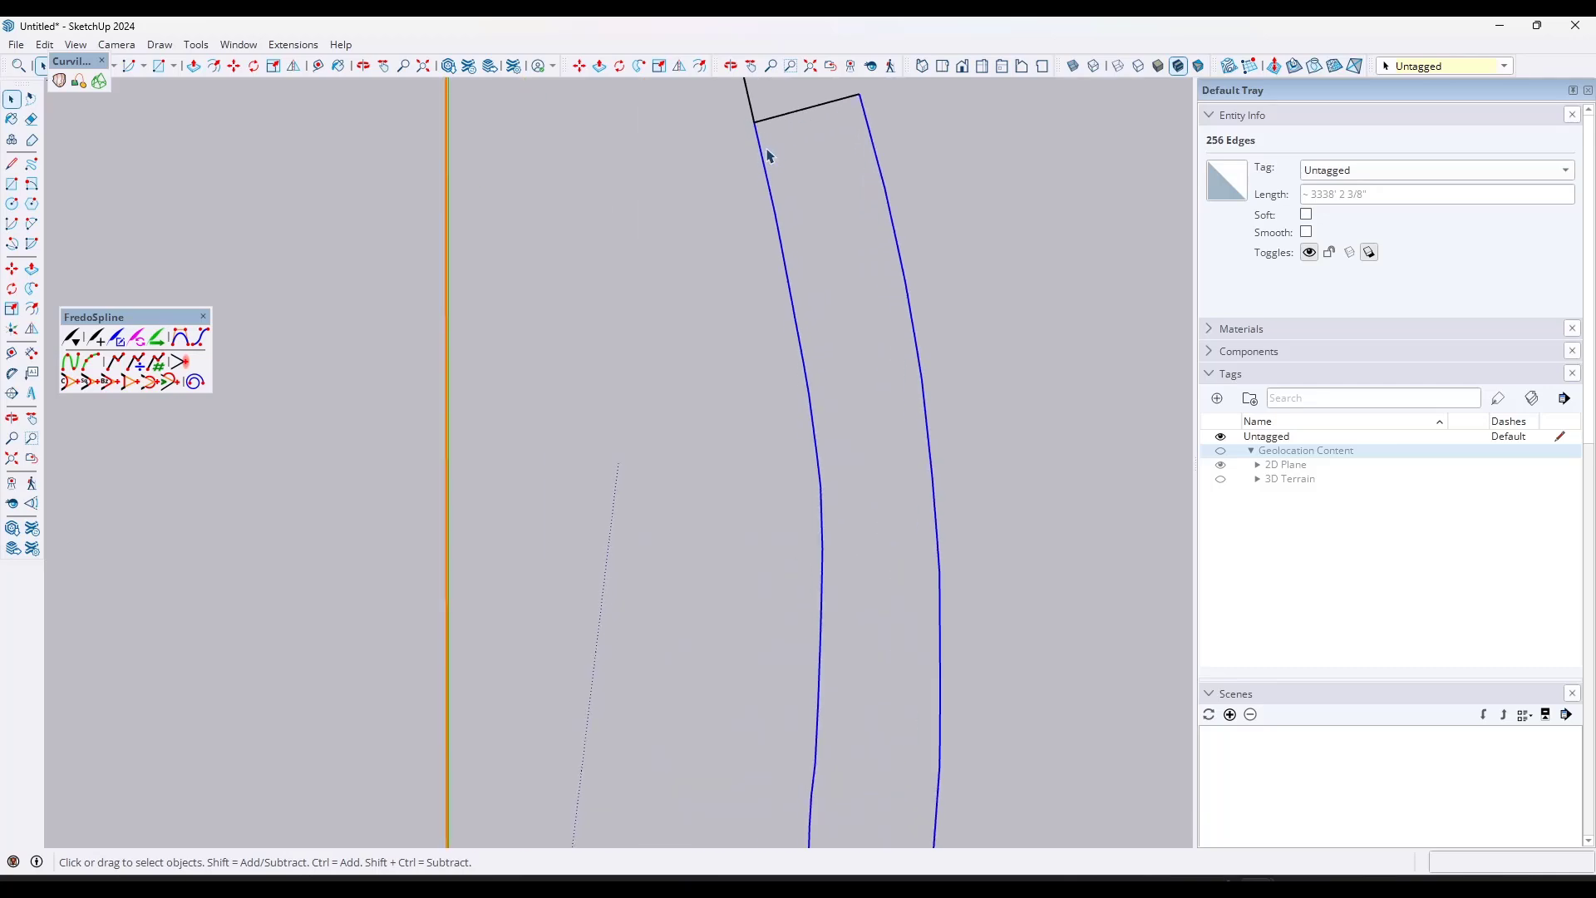
{"action": "scroll", "coordinate": [585, 203], "scroll_direction": "down", "scroll_amount": 6}
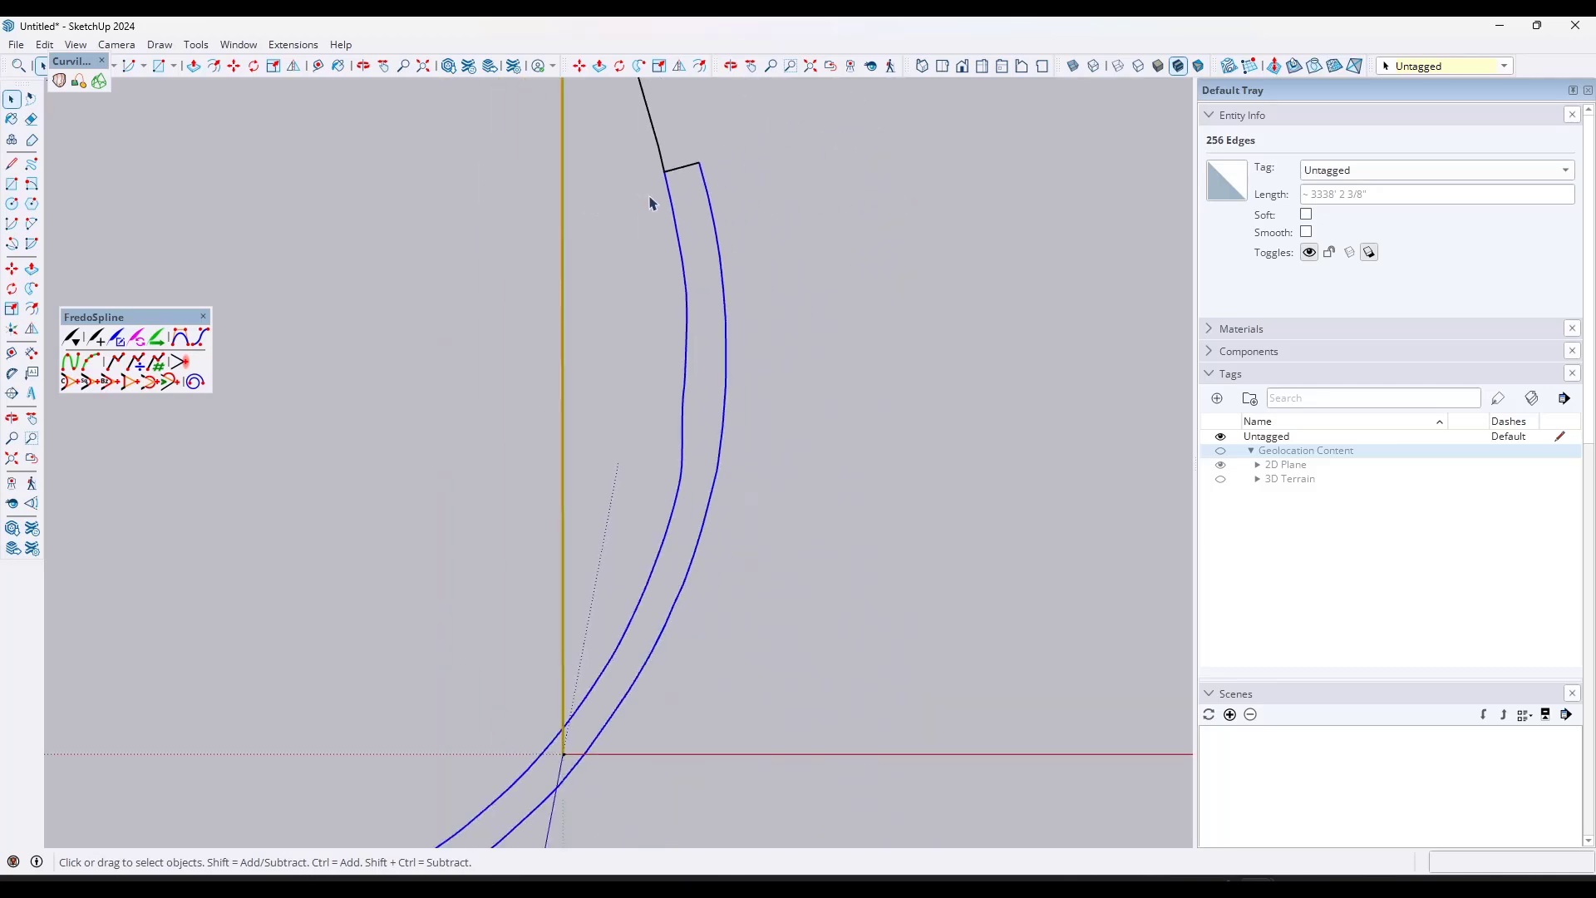
{"action": "left_click", "coordinate": [57, 81]}
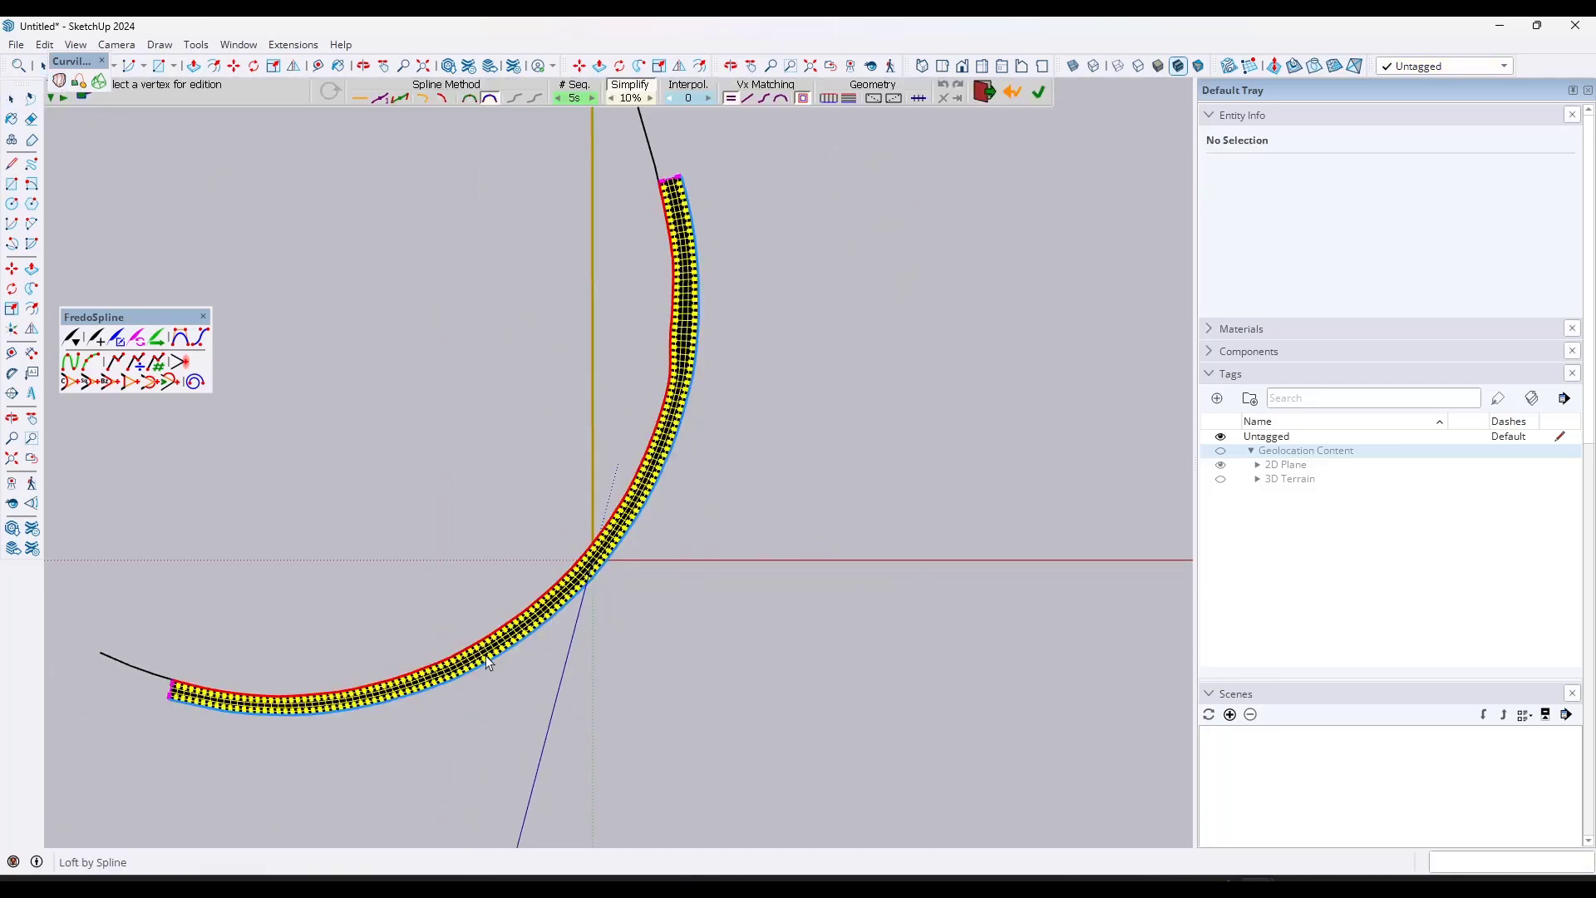
{"action": "scroll", "coordinate": [760, 332], "scroll_direction": "up", "scroll_amount": 3}
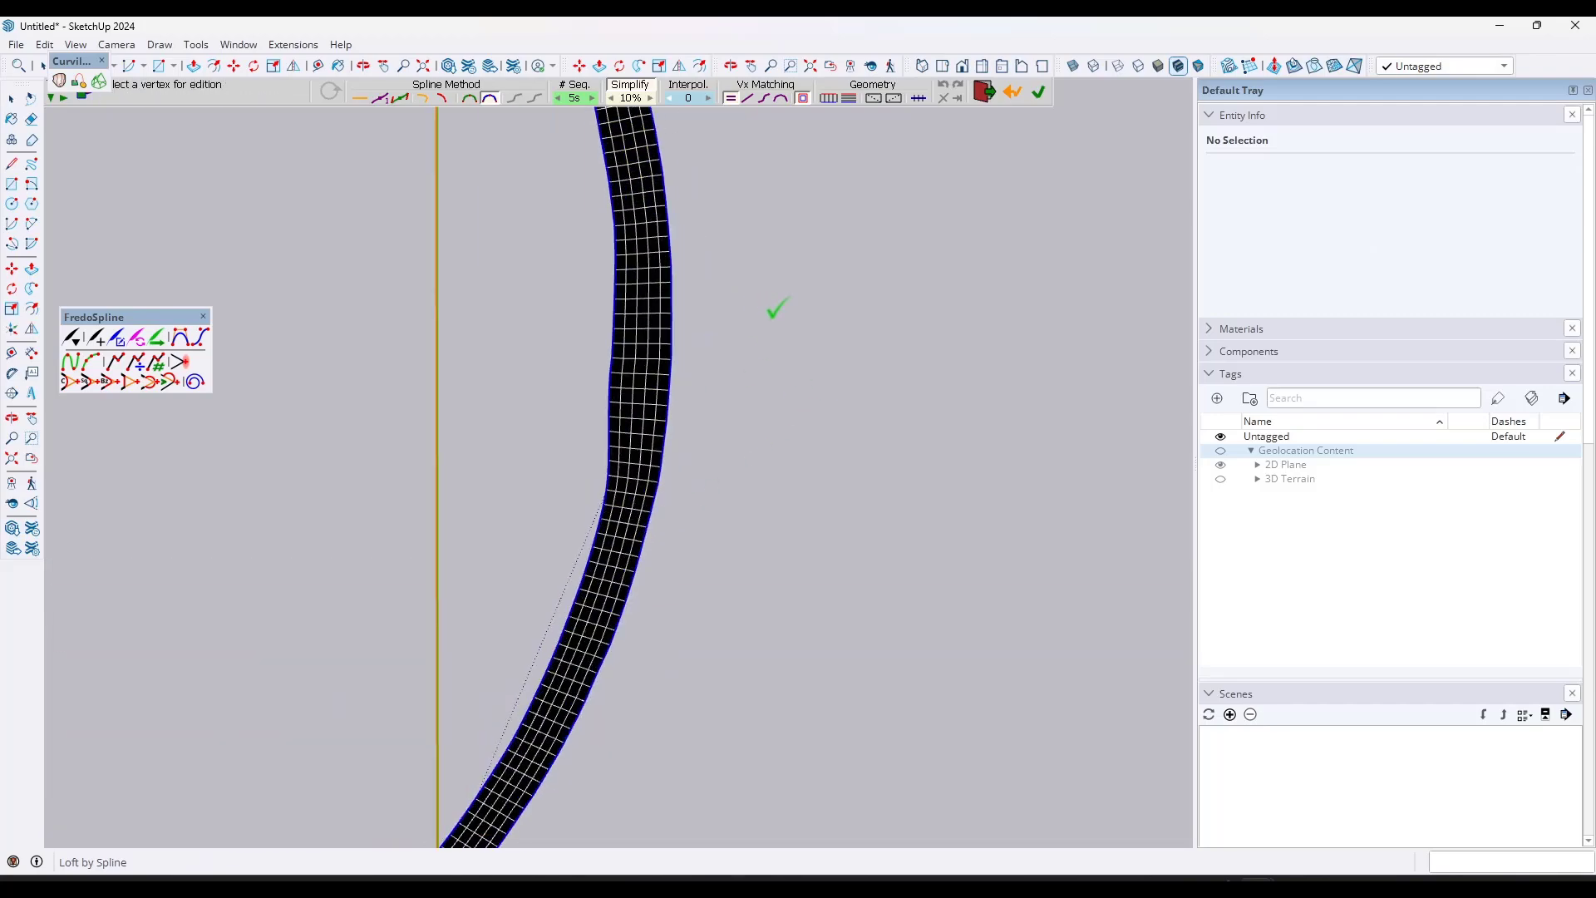
{"action": "scroll", "coordinate": [769, 299], "scroll_direction": "down", "scroll_amount": 1}
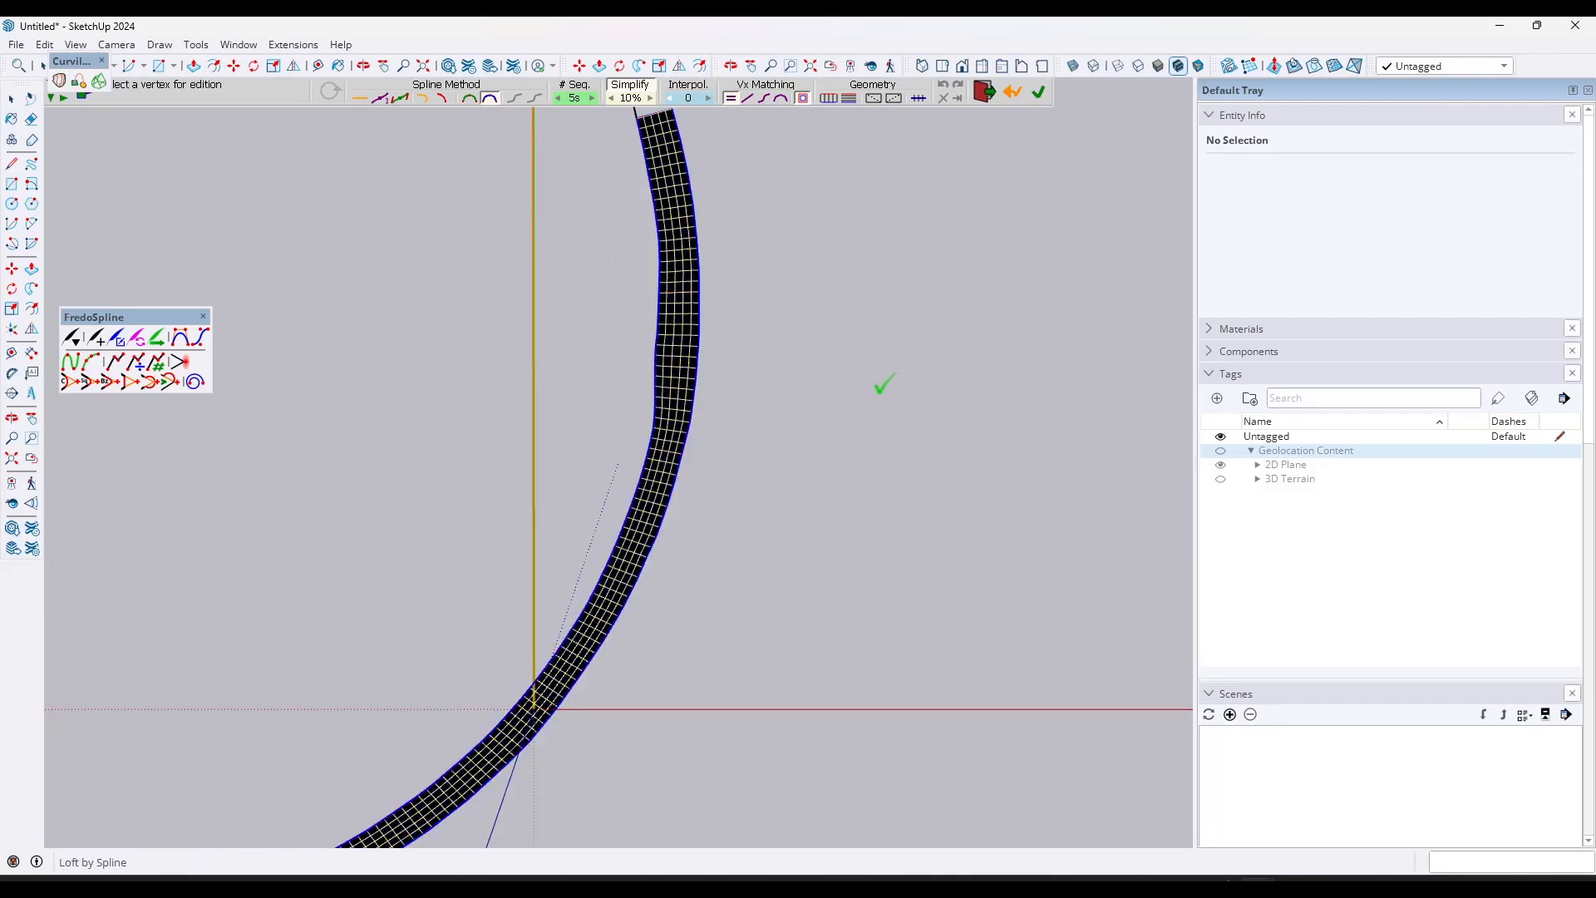
{"action": "scroll", "coordinate": [880, 385], "scroll_direction": "down", "scroll_amount": 2}
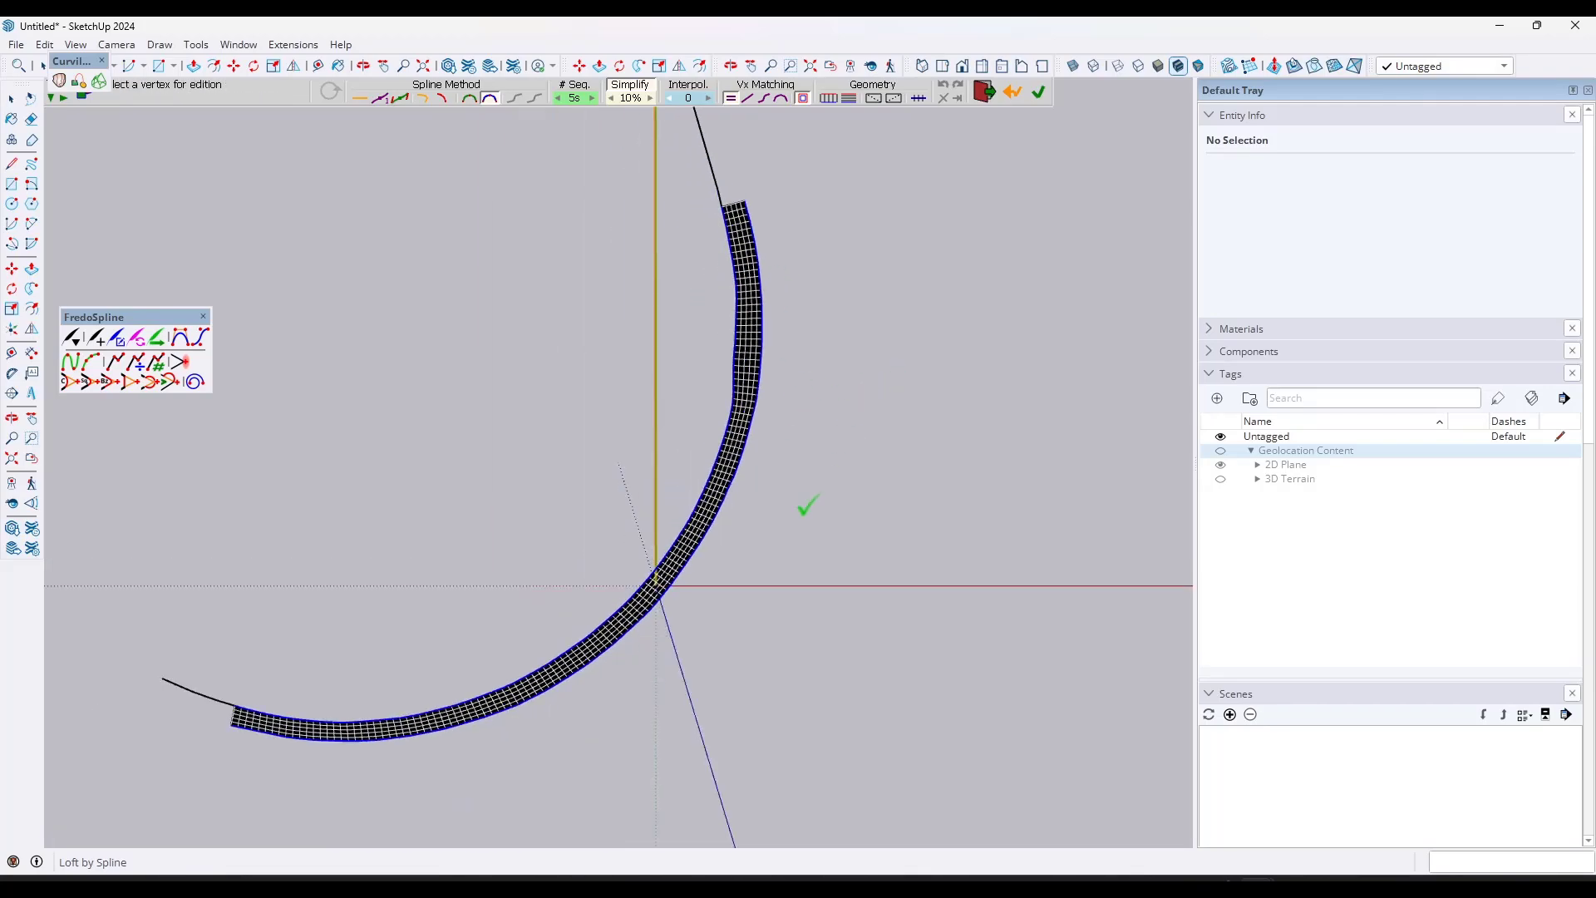
{"action": "left_click", "coordinate": [750, 547]}
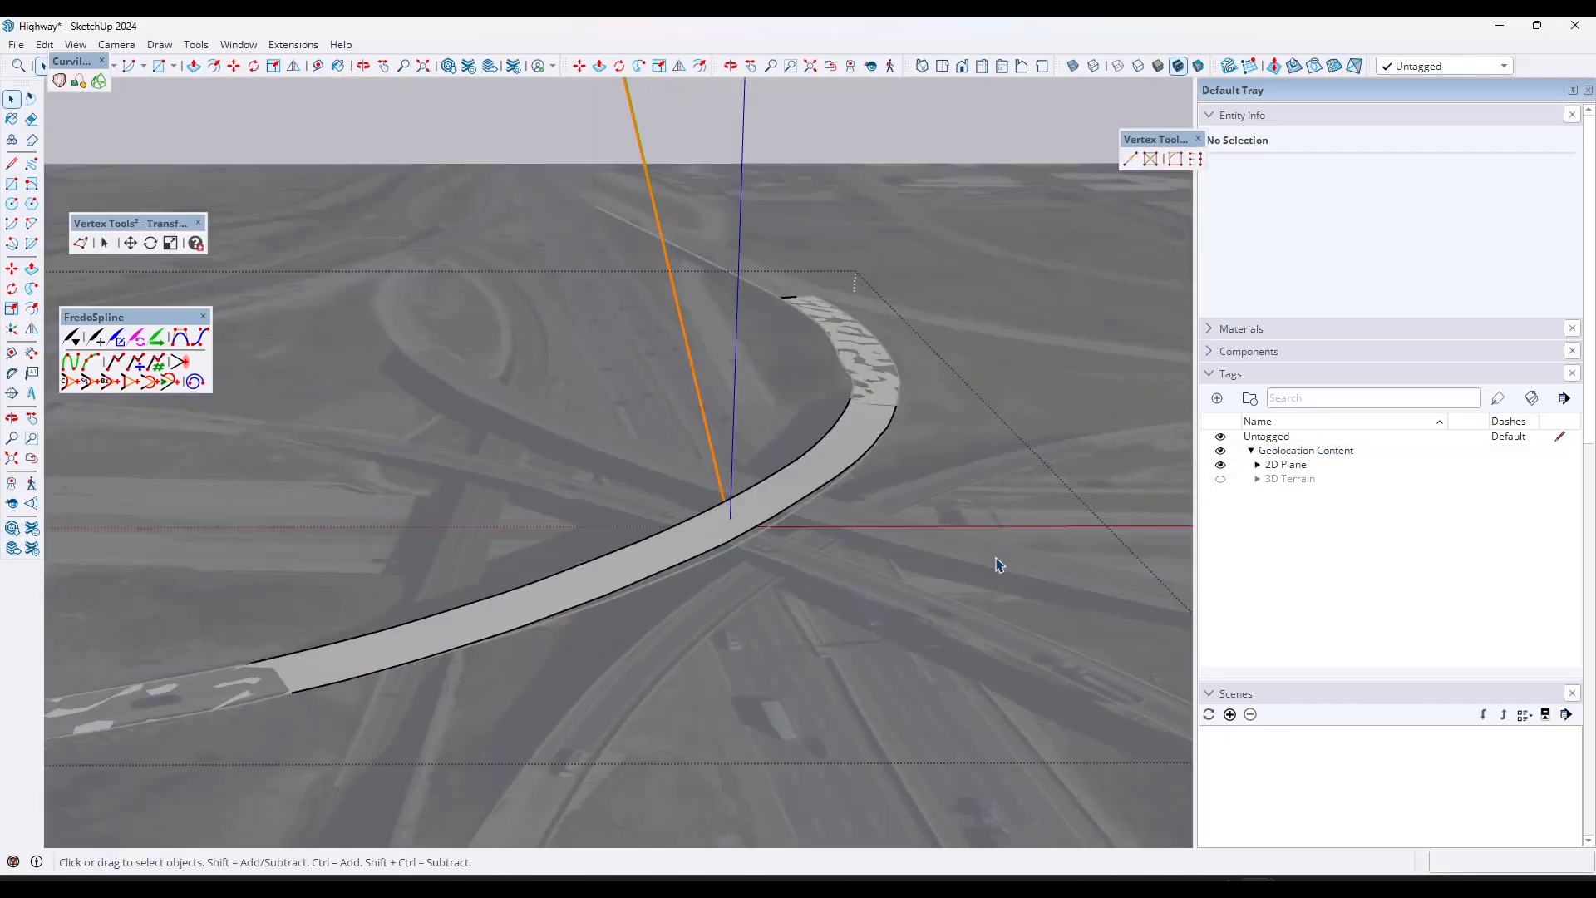
- Use Vertex Tools to select the ramp vertices at the central highway crossing with a soft selection radius of 300'
{"action": "left_click_drag", "start_coordinate": [998, 563], "coordinate": [677, 491]}
{"action": "left_click", "coordinate": [81, 242]}
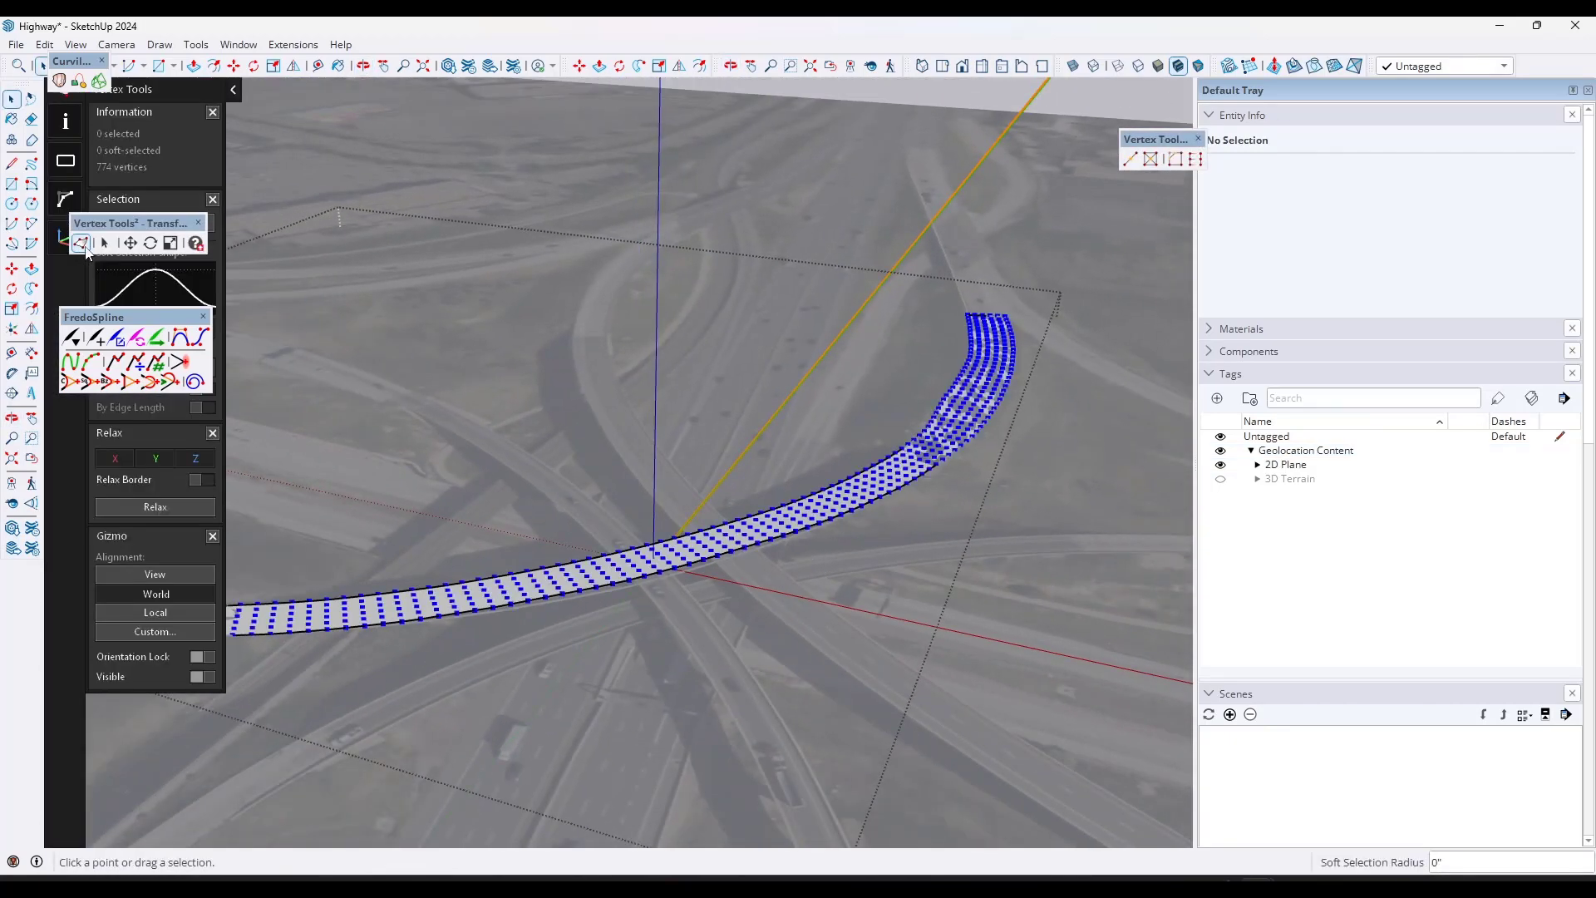
{"action": "left_click", "coordinate": [104, 242]}
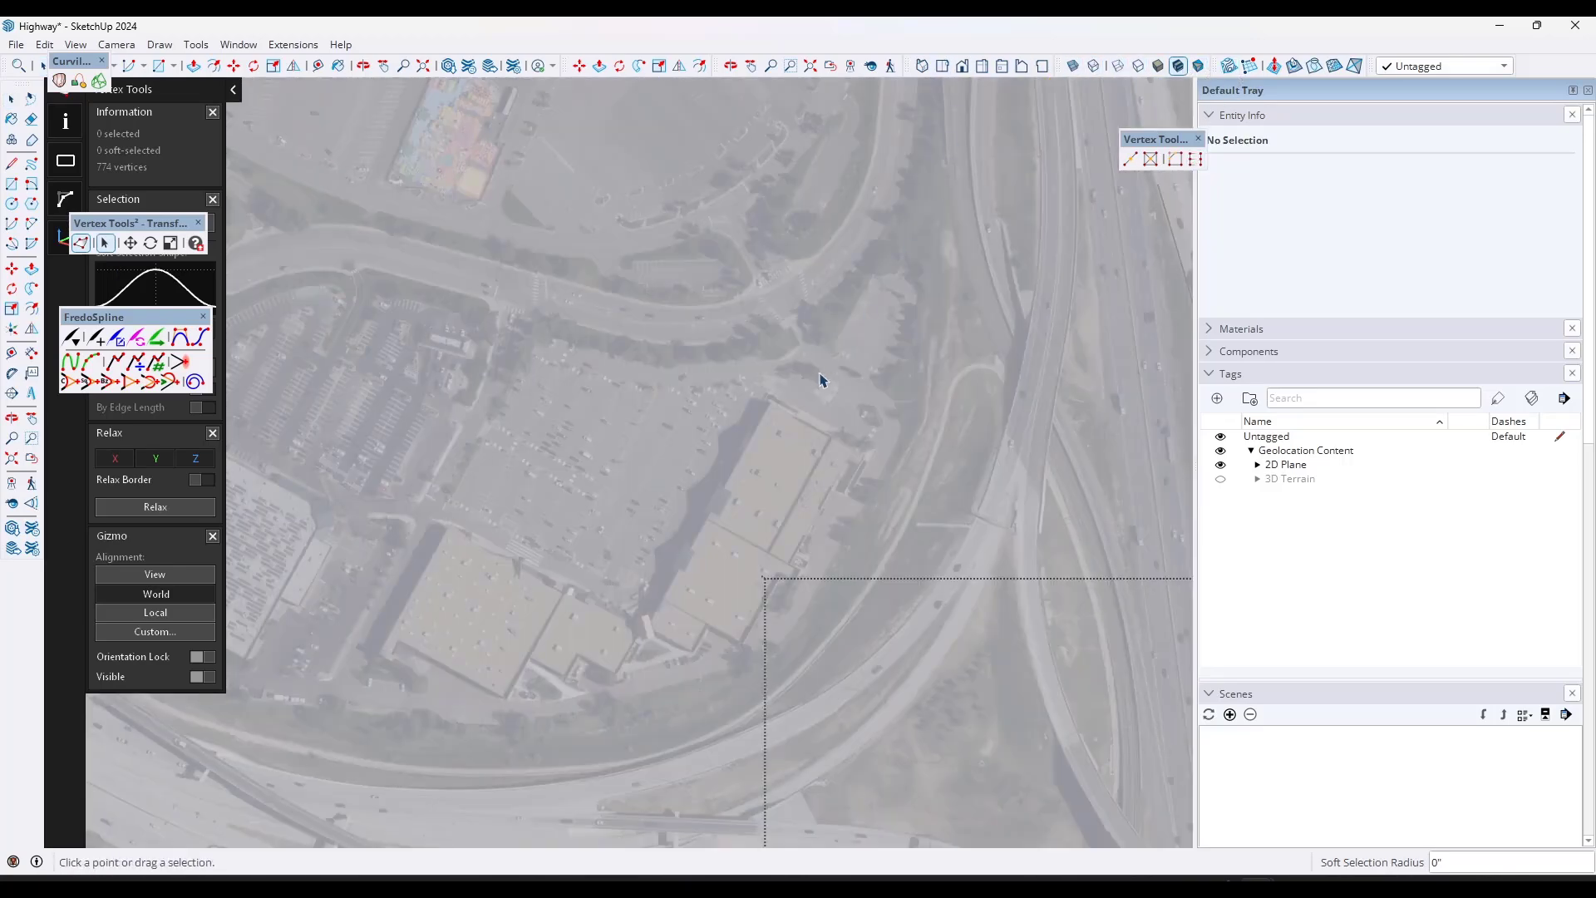
{"action": "scroll", "coordinate": [894, 252], "scroll_direction": "down", "scroll_amount": 7}
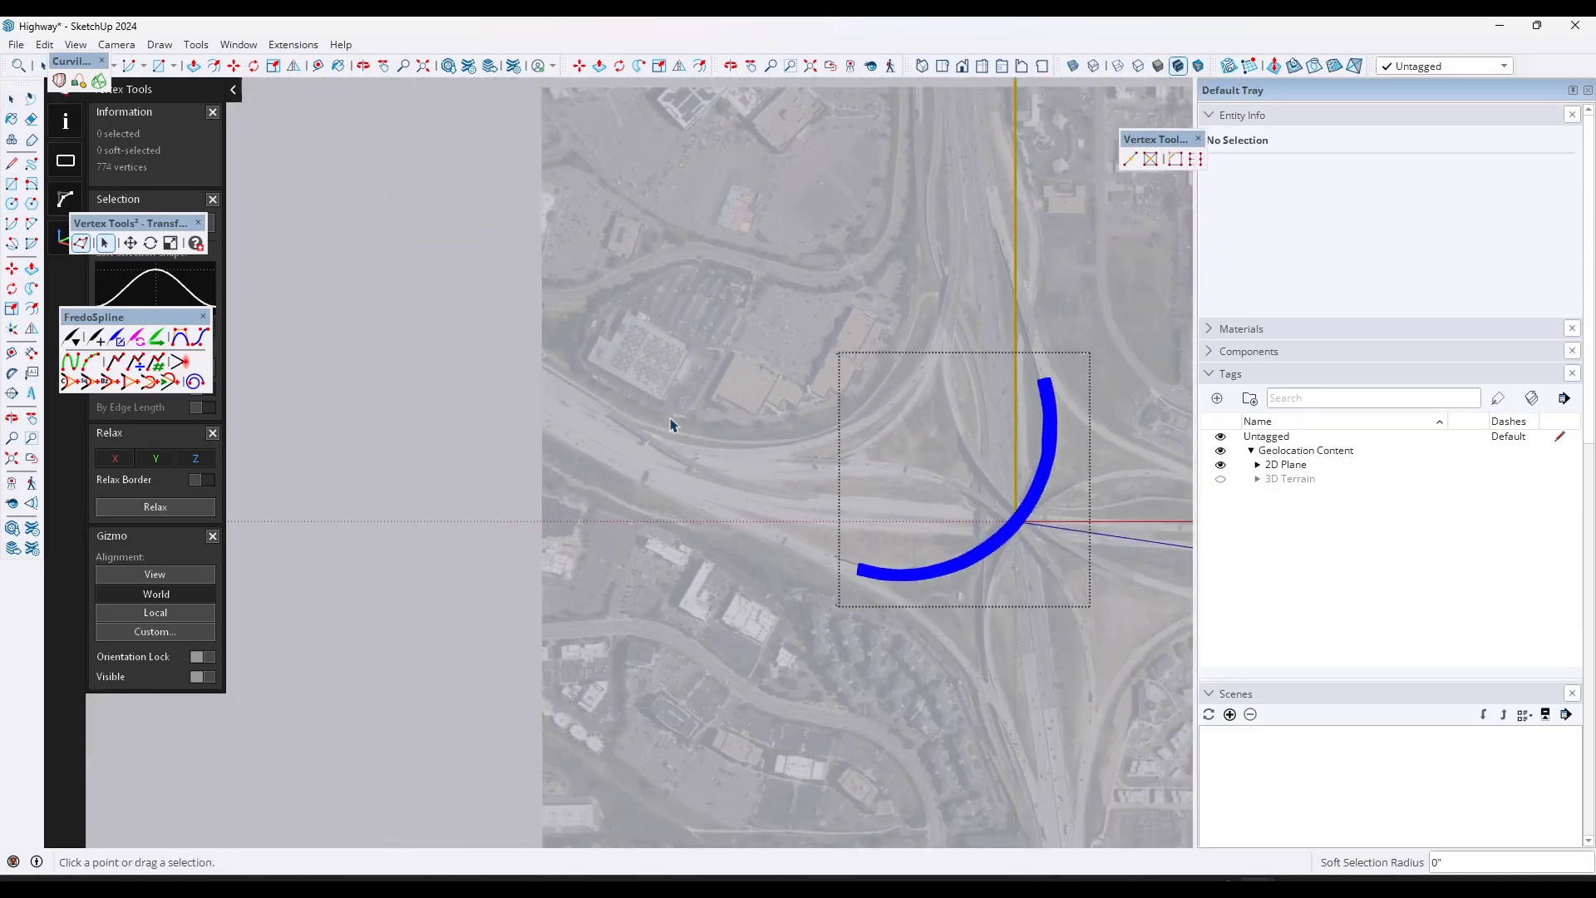
{"action": "scroll", "coordinate": [665, 424], "scroll_direction": "down", "scroll_amount": 1}
{"action": "scroll", "coordinate": [1179, 530], "scroll_direction": "up", "scroll_amount": 6}
{"action": "scroll", "coordinate": [881, 477], "scroll_direction": "up", "scroll_amount": 2}
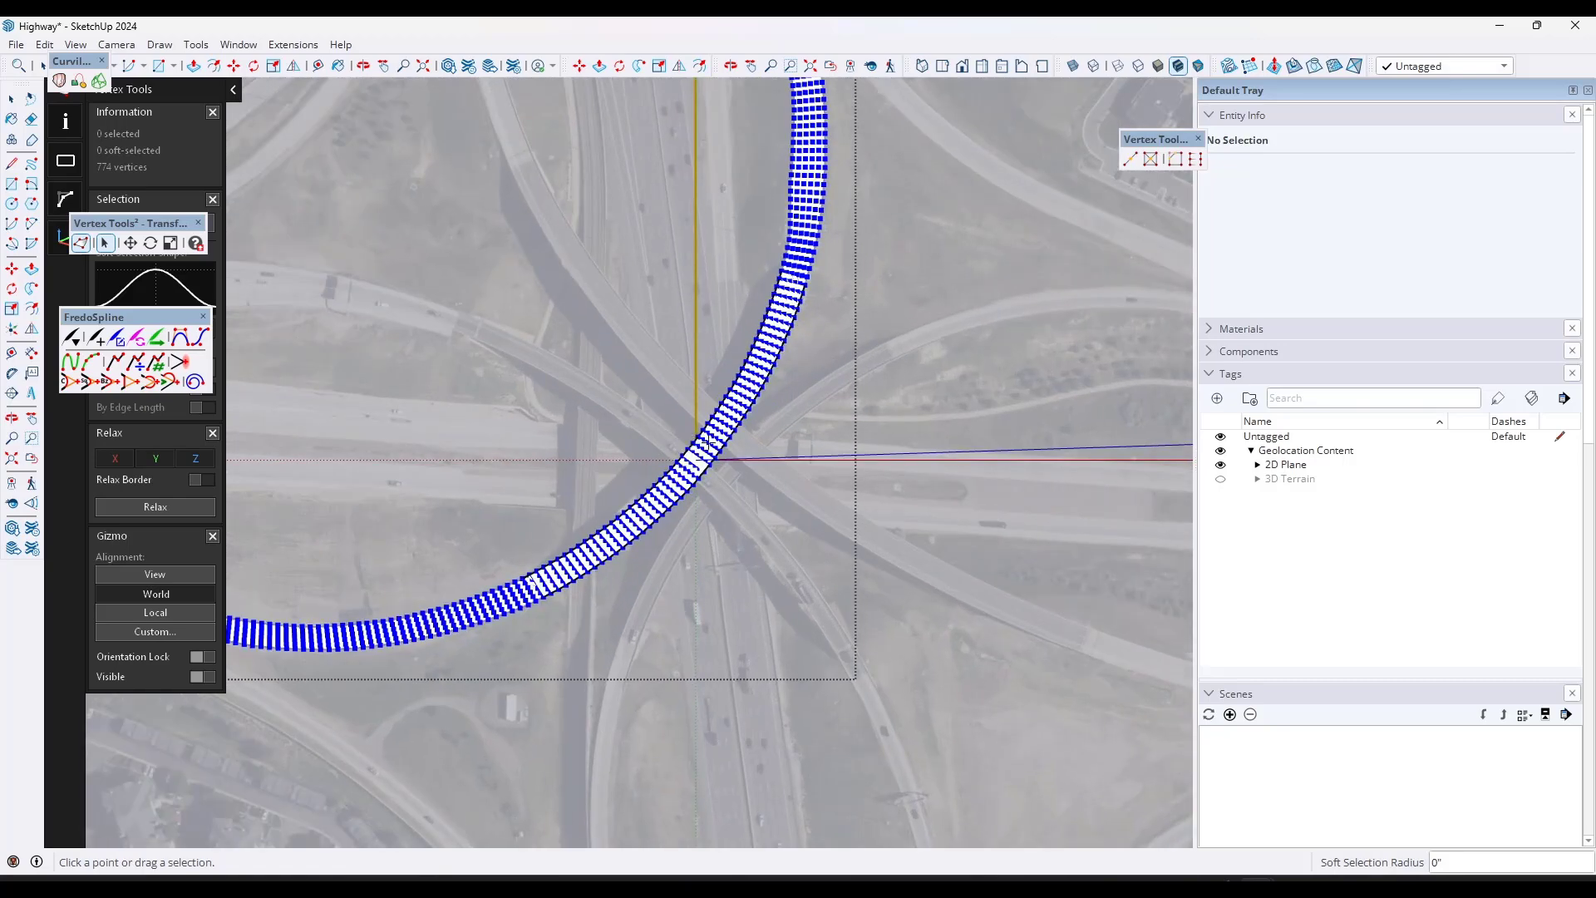
{"action": "middle_click_drag", "start_coordinate": [716, 447], "coordinate": [634, 446]}
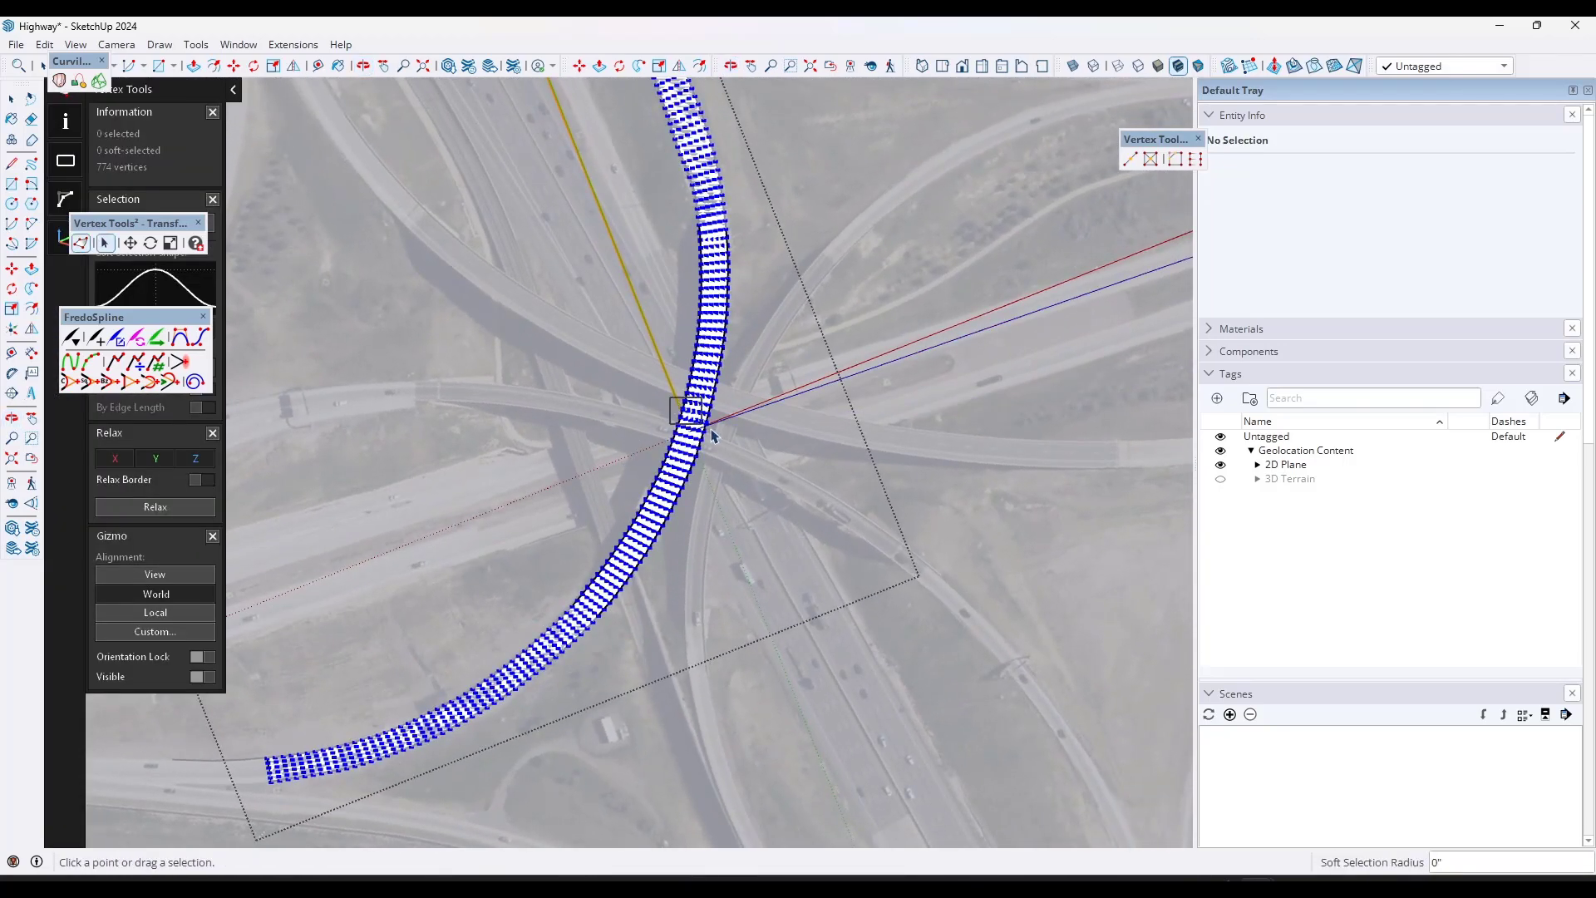
{"action": "left_click_drag", "start_coordinate": [713, 436], "coordinate": [715, 437]}
{"action": "middle_click_drag", "start_coordinate": [798, 473], "coordinate": [536, 244]}
{"action": "key", "text": "Return"}
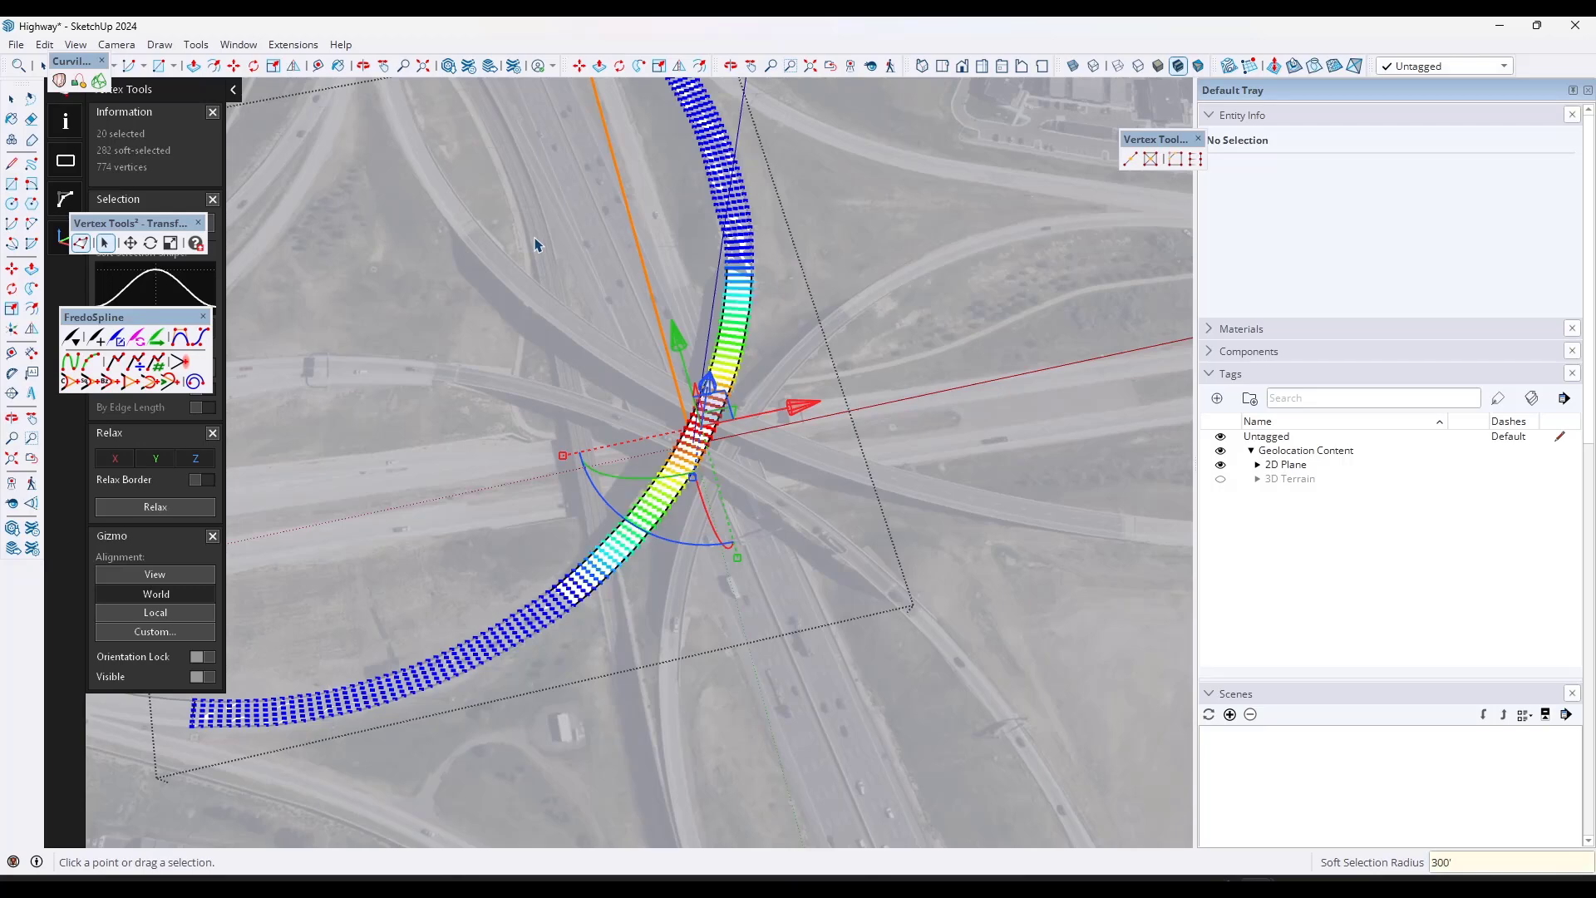
- Raise the soft-selected middle of the ramp vertically along the blue axis and leave vertex editing
{"action": "middle_click_drag", "start_coordinate": [781, 581], "coordinate": [620, 341]}
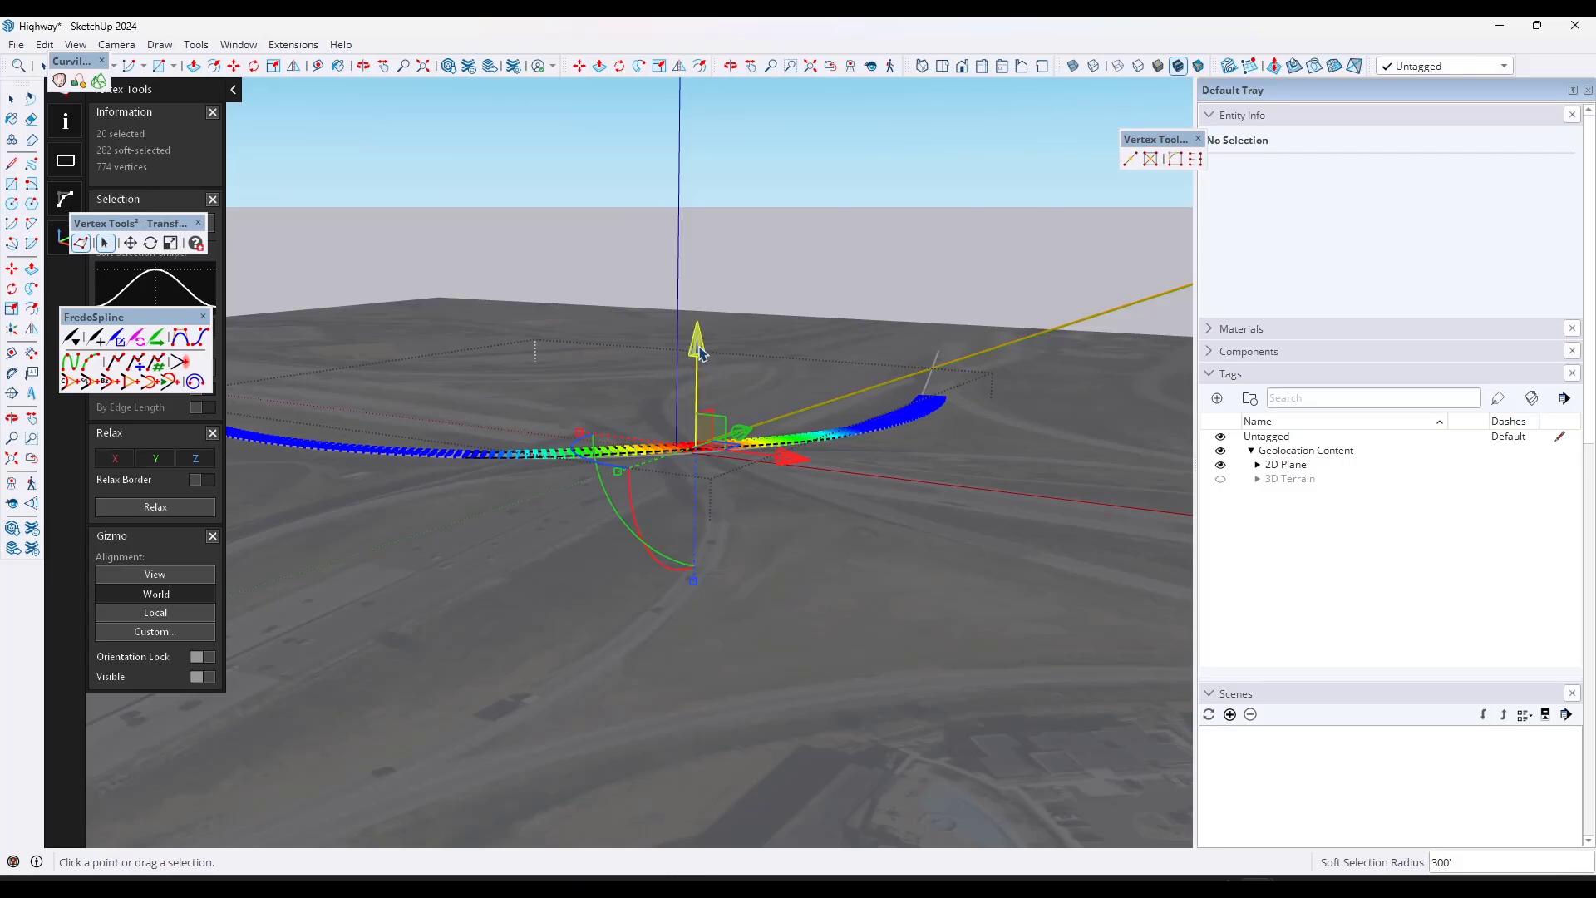
{"action": "left_click_drag", "start_coordinate": [699, 353], "coordinate": [701, 336]}
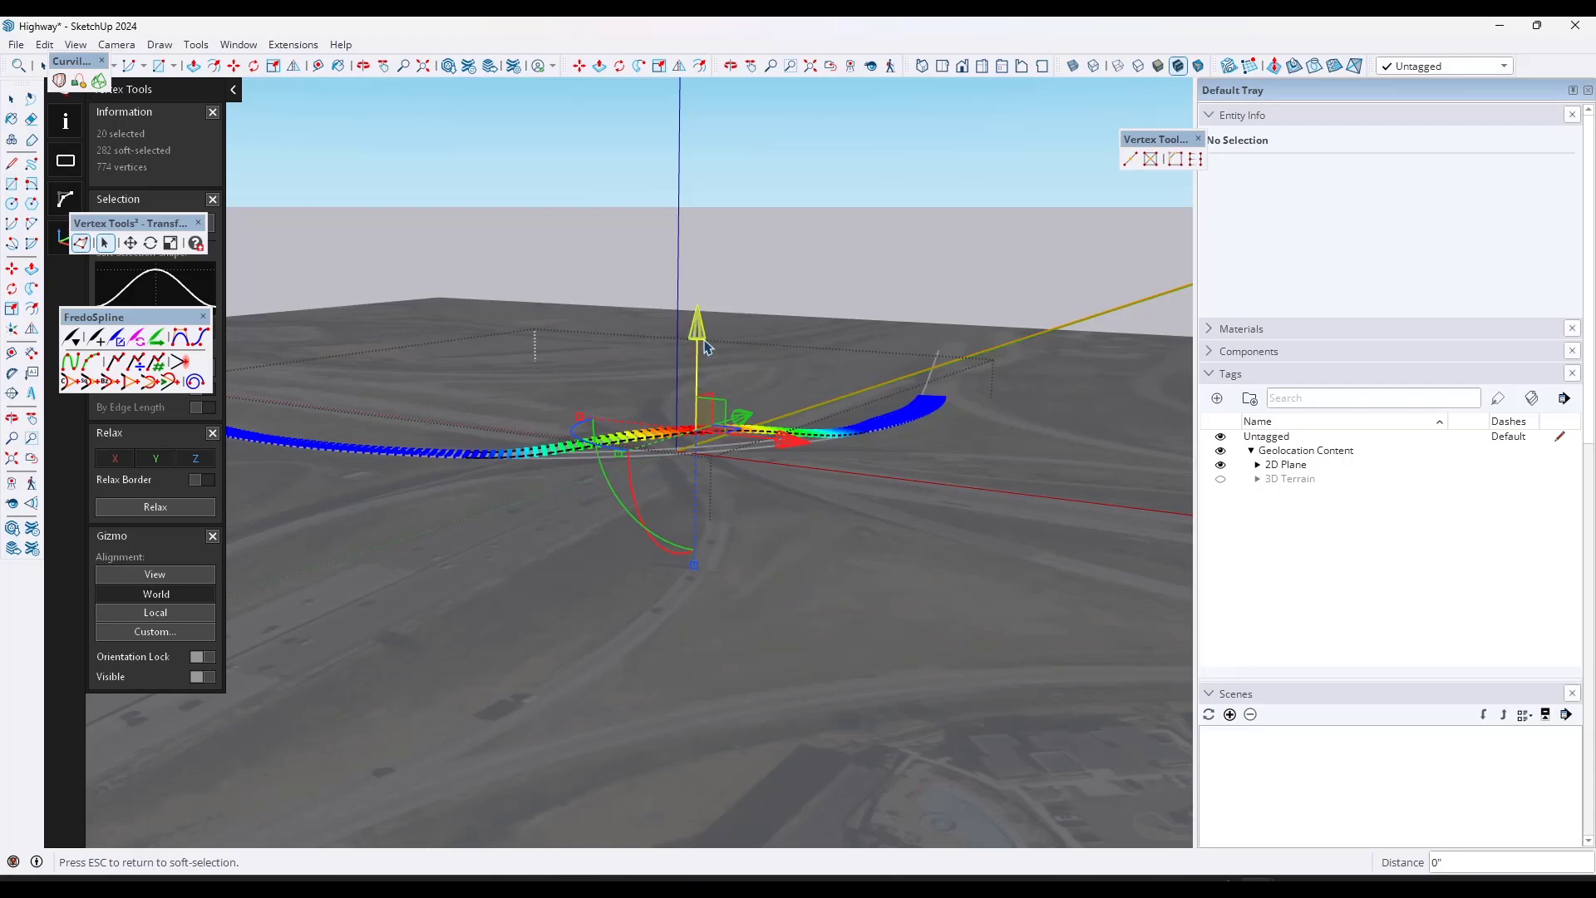
{"action": "left_click_drag", "start_coordinate": [701, 345], "coordinate": [701, 340]}
{"action": "middle_click_drag", "start_coordinate": [743, 522], "coordinate": [955, 748]}
{"action": "key", "text": "space"}
- Examine how the raised ramp surface passes over the interchange imagery from several angles
{"action": "scroll", "coordinate": [712, 449], "scroll_direction": "up", "scroll_amount": 4}
{"action": "left_click", "coordinate": [786, 532]}
{"action": "scroll", "coordinate": [781, 529], "scroll_direction": "down", "scroll_amount": 3}
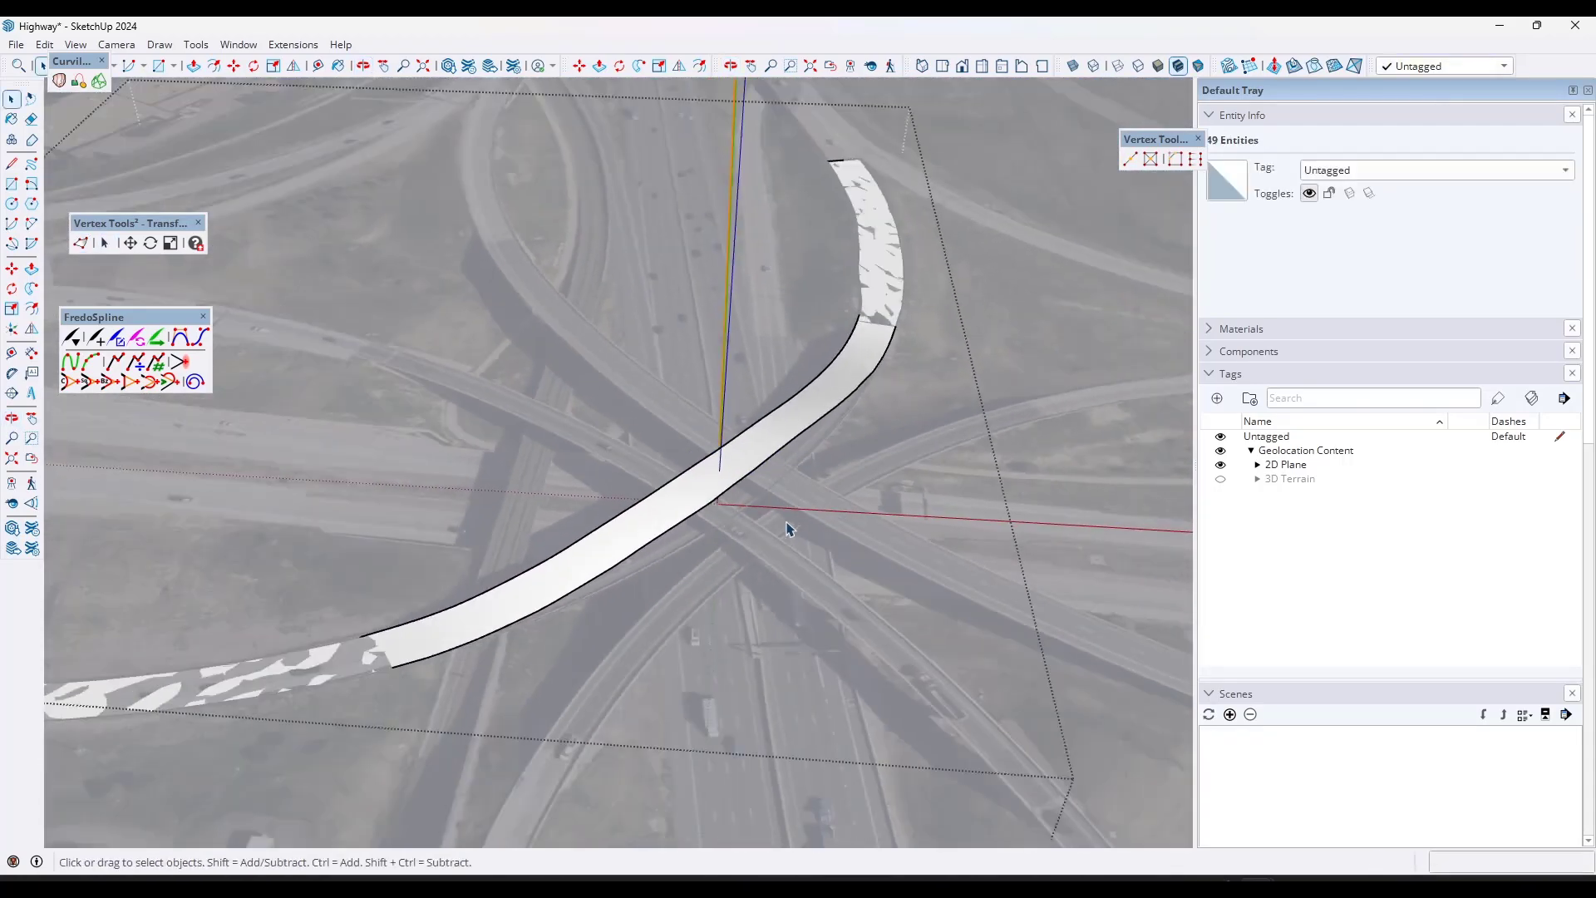
{"action": "middle_click_drag", "start_coordinate": [781, 528], "coordinate": [507, 410]}
{"action": "middle_click_drag", "start_coordinate": [719, 442], "coordinate": [972, 542]}
{"action": "scroll", "coordinate": [715, 455], "scroll_direction": "down", "scroll_amount": 2}
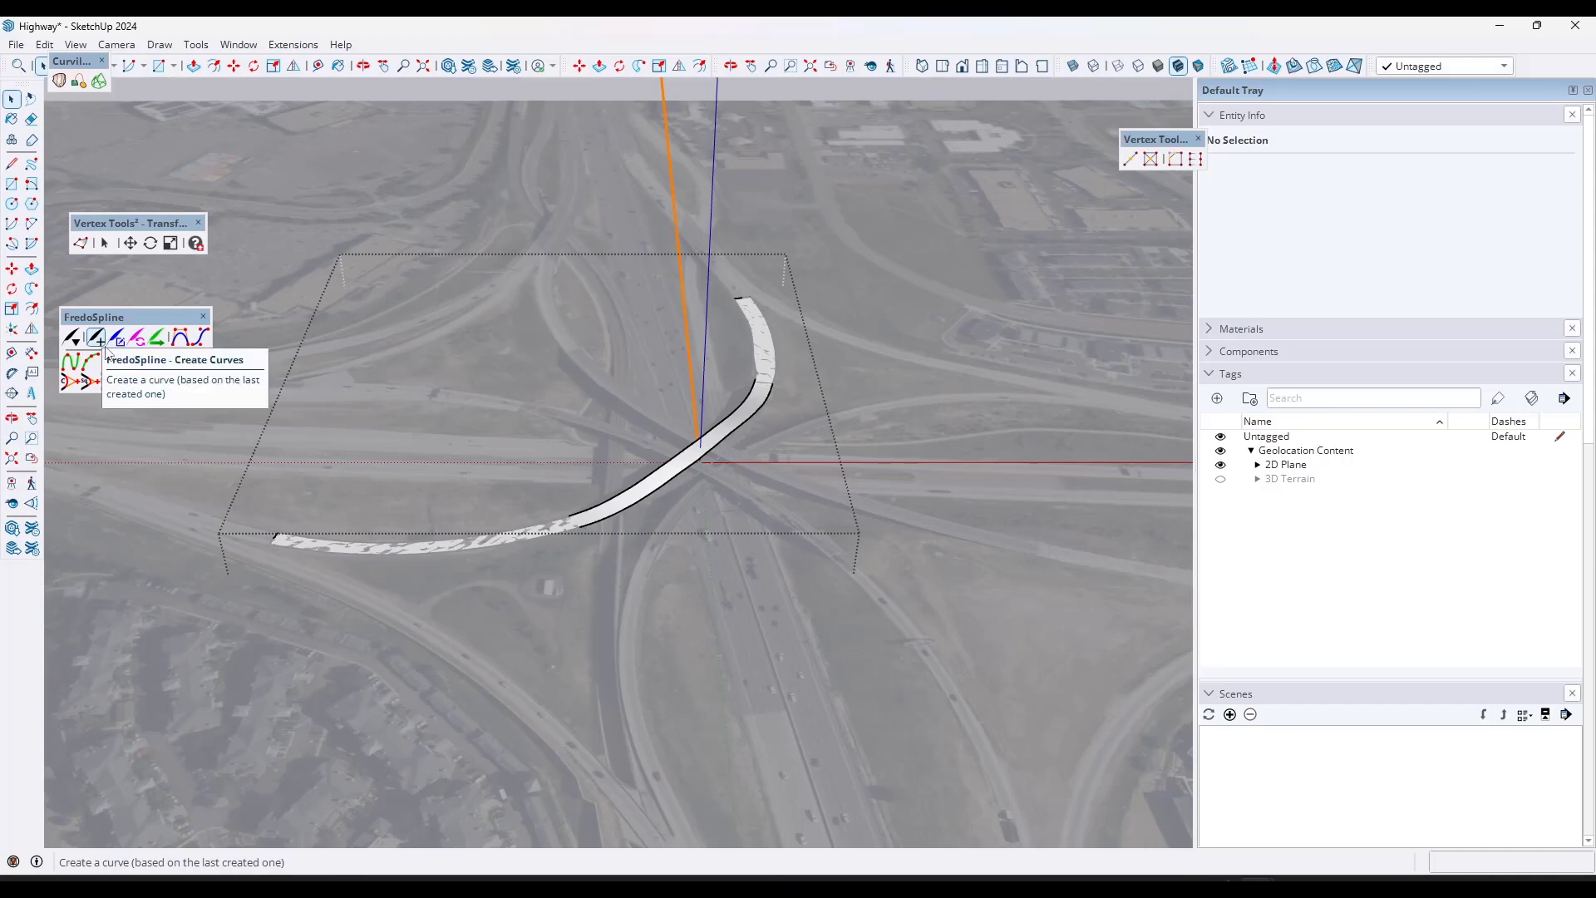
{"action": "middle_click_drag", "start_coordinate": [431, 446], "coordinate": [572, 449]}
{"action": "scroll", "coordinate": [570, 449], "scroll_direction": "down", "scroll_amount": 4}
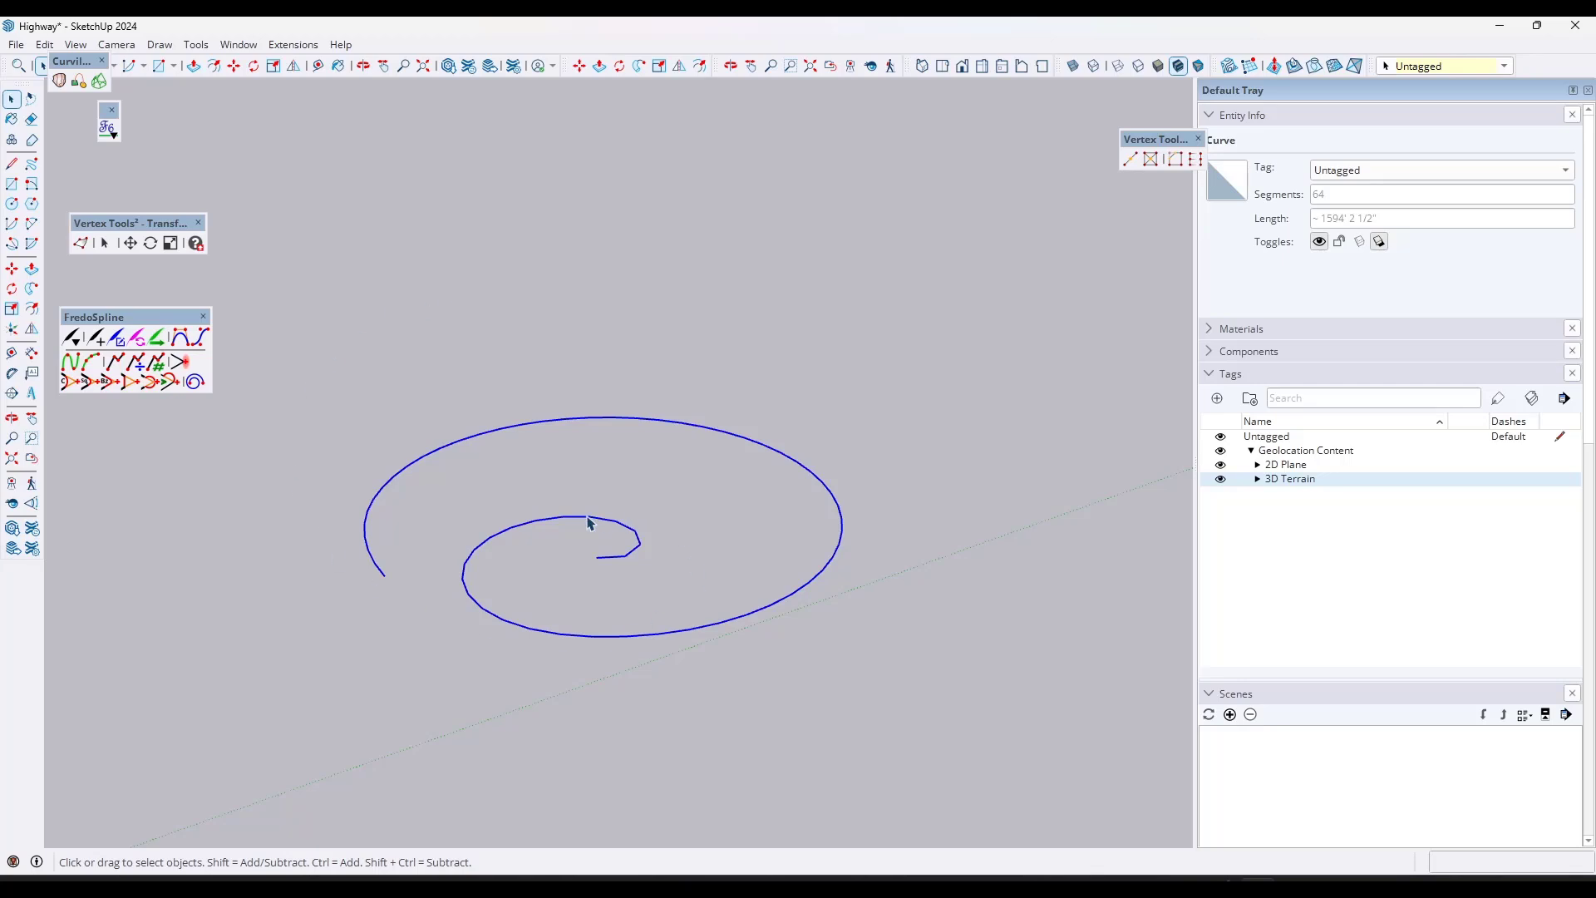
- Offset the spiral curve outward to create a parallel outer road edge
{"action": "key", "text": "f"}
{"action": "left_click", "coordinate": [632, 555]}
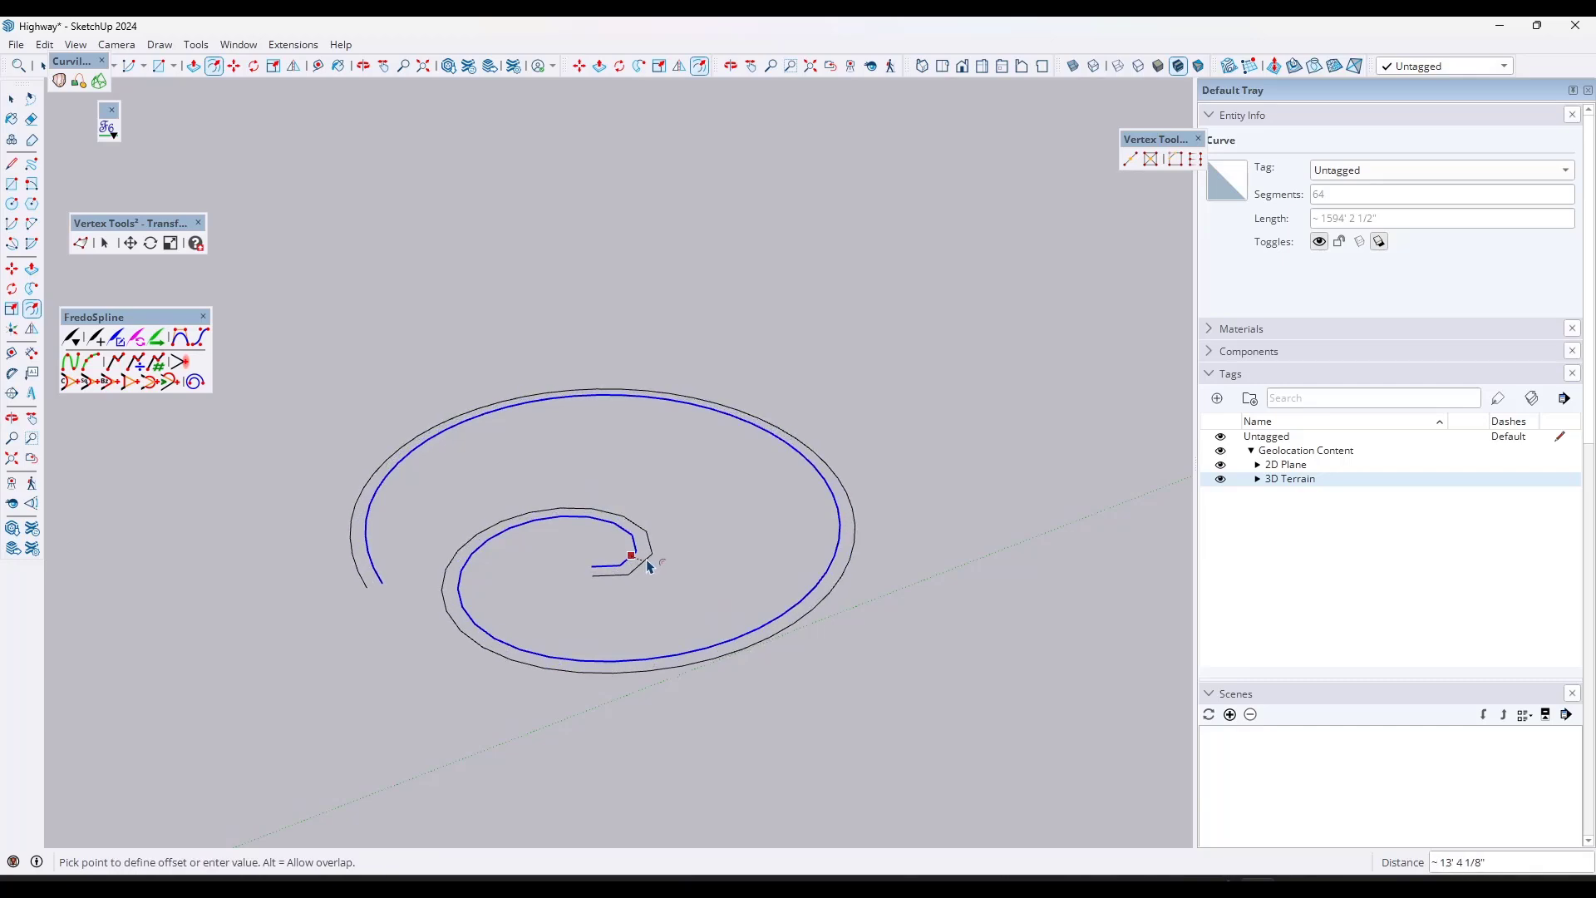
{"action": "left_click", "coordinate": [659, 568]}
{"action": "key", "text": "space"}
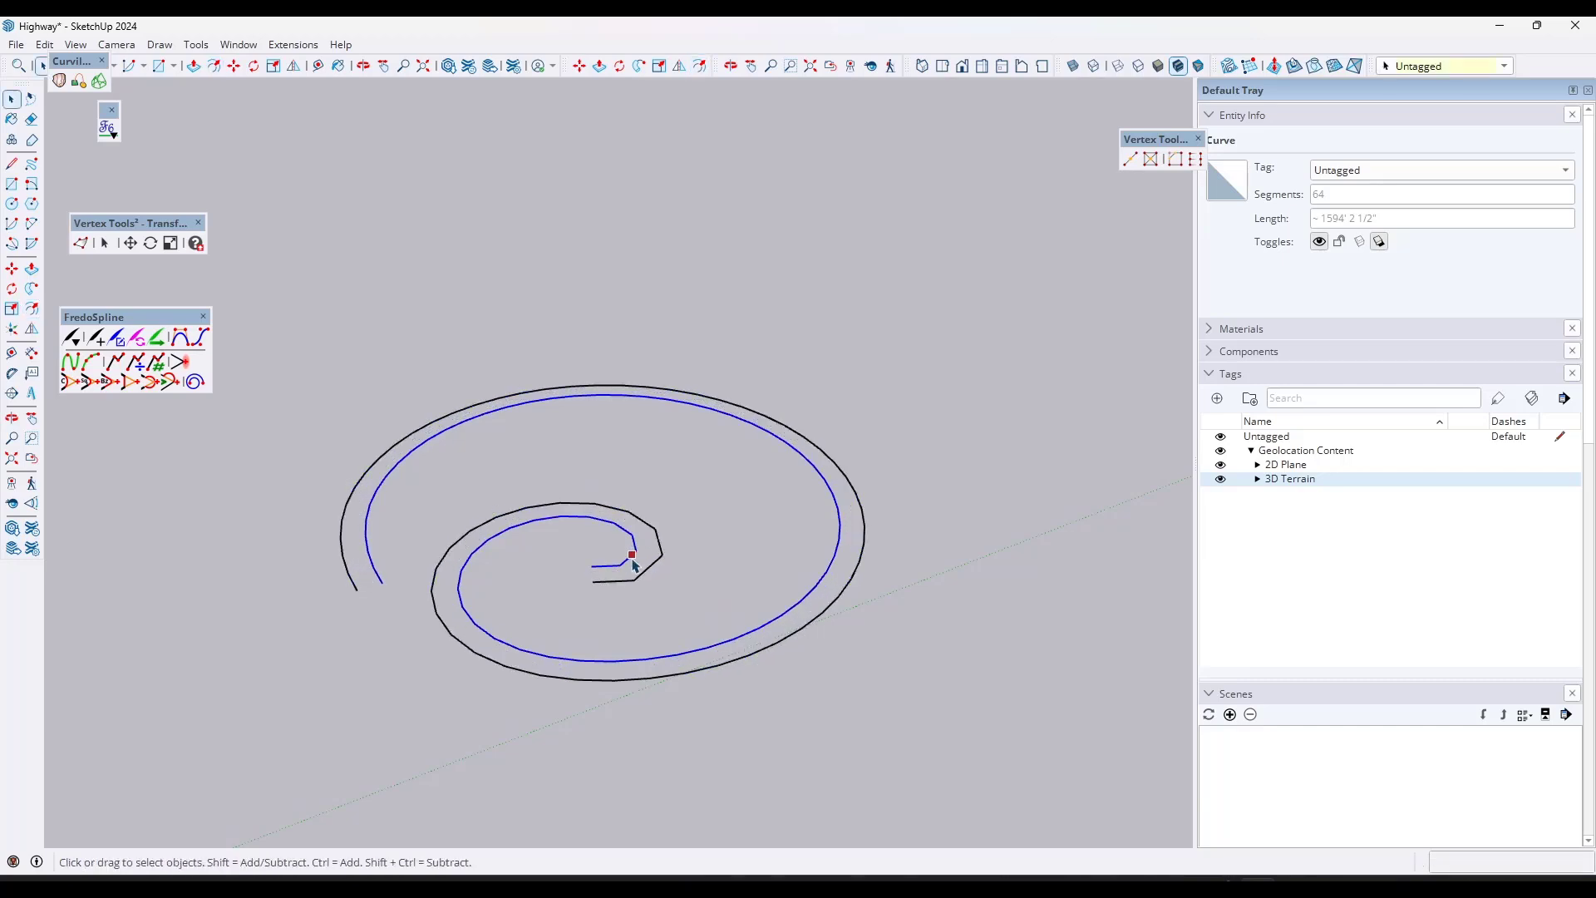
- Try CurviShear on the inner spiral with a 450' top height and Reverse curve orientation set to Yes, then undo it
{"action": "left_click", "coordinate": [634, 564]}
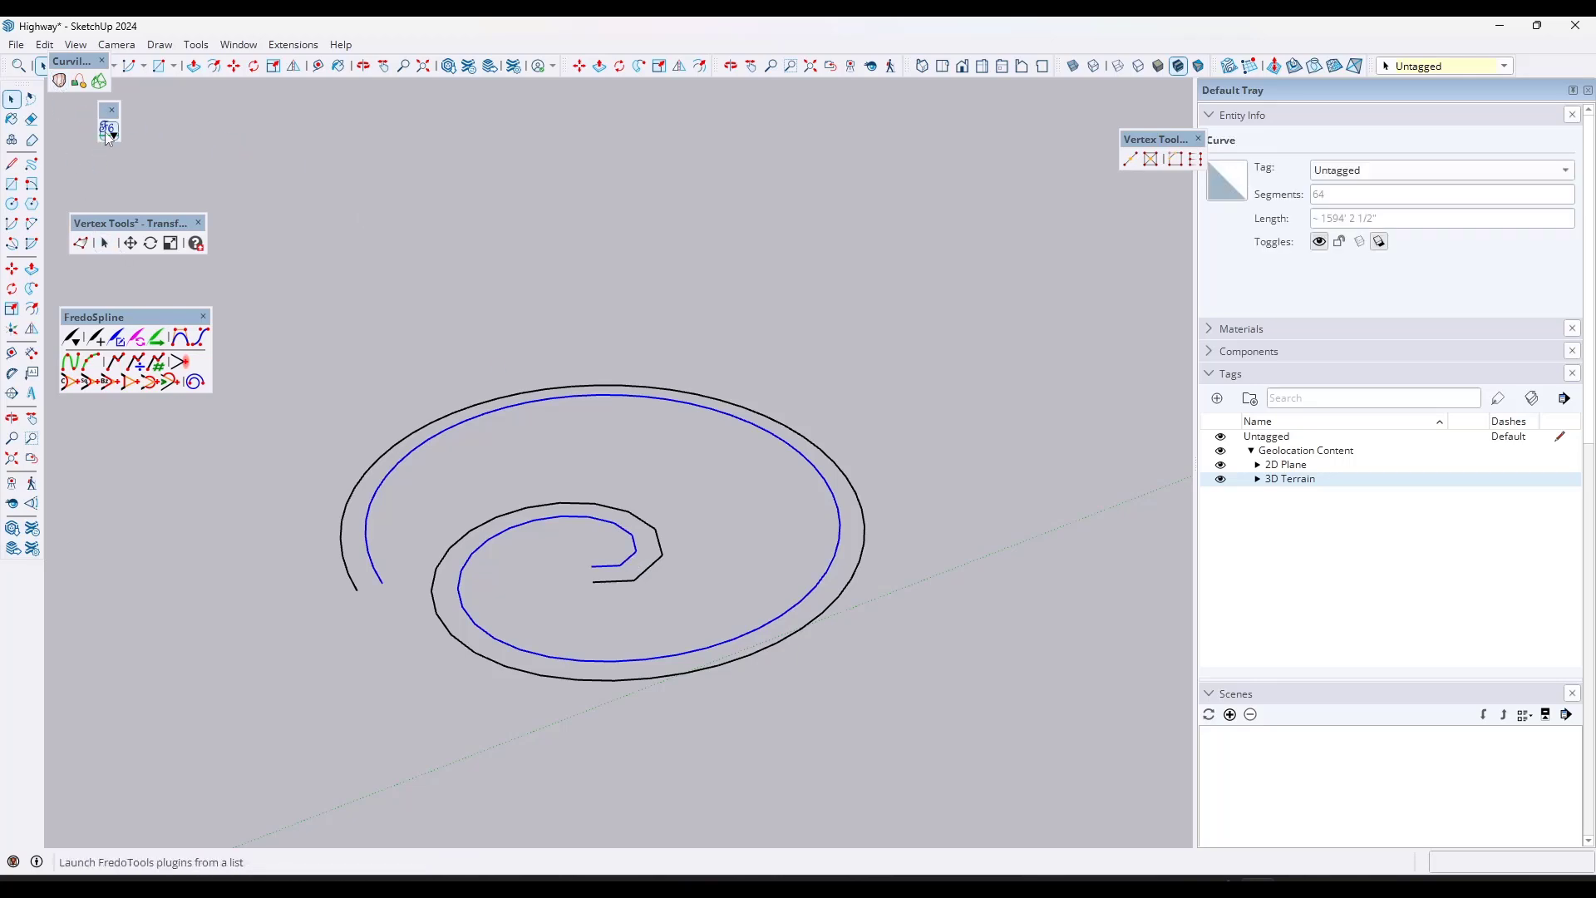
{"action": "left_click", "coordinate": [107, 132]}
{"action": "left_click", "coordinate": [79, 239]}
{"action": "key", "text": "Return"}
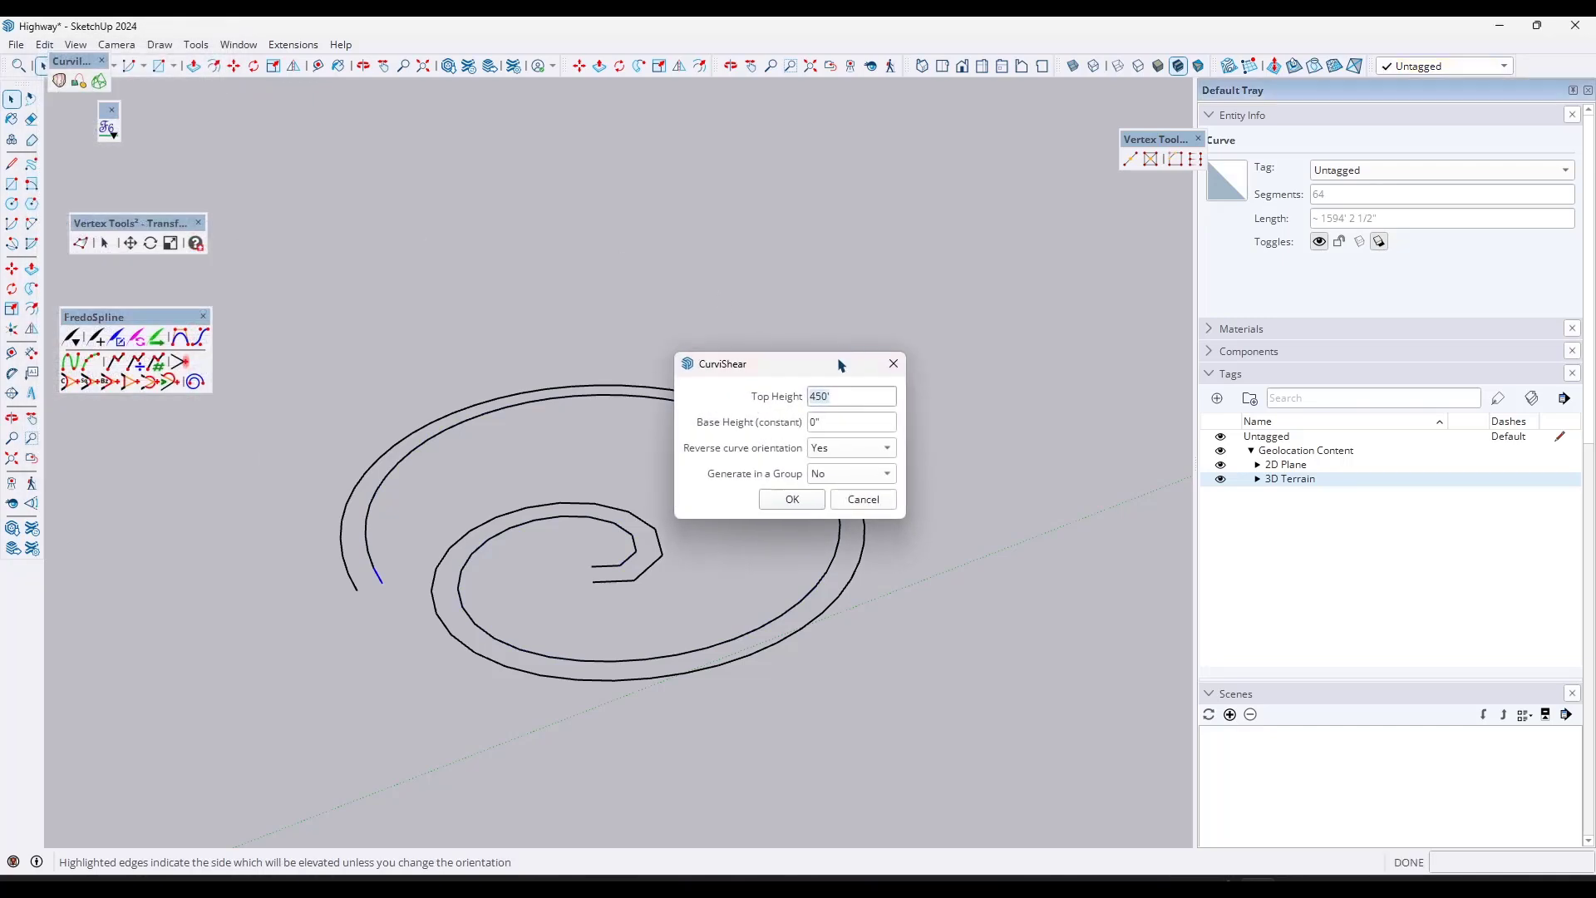
{"action": "scroll", "coordinate": [757, 413], "scroll_direction": "down", "scroll_amount": 4}
{"action": "middle_click_drag", "start_coordinate": [715, 403], "coordinate": [693, 472]}
{"action": "key", "text": "ctrl+z"}
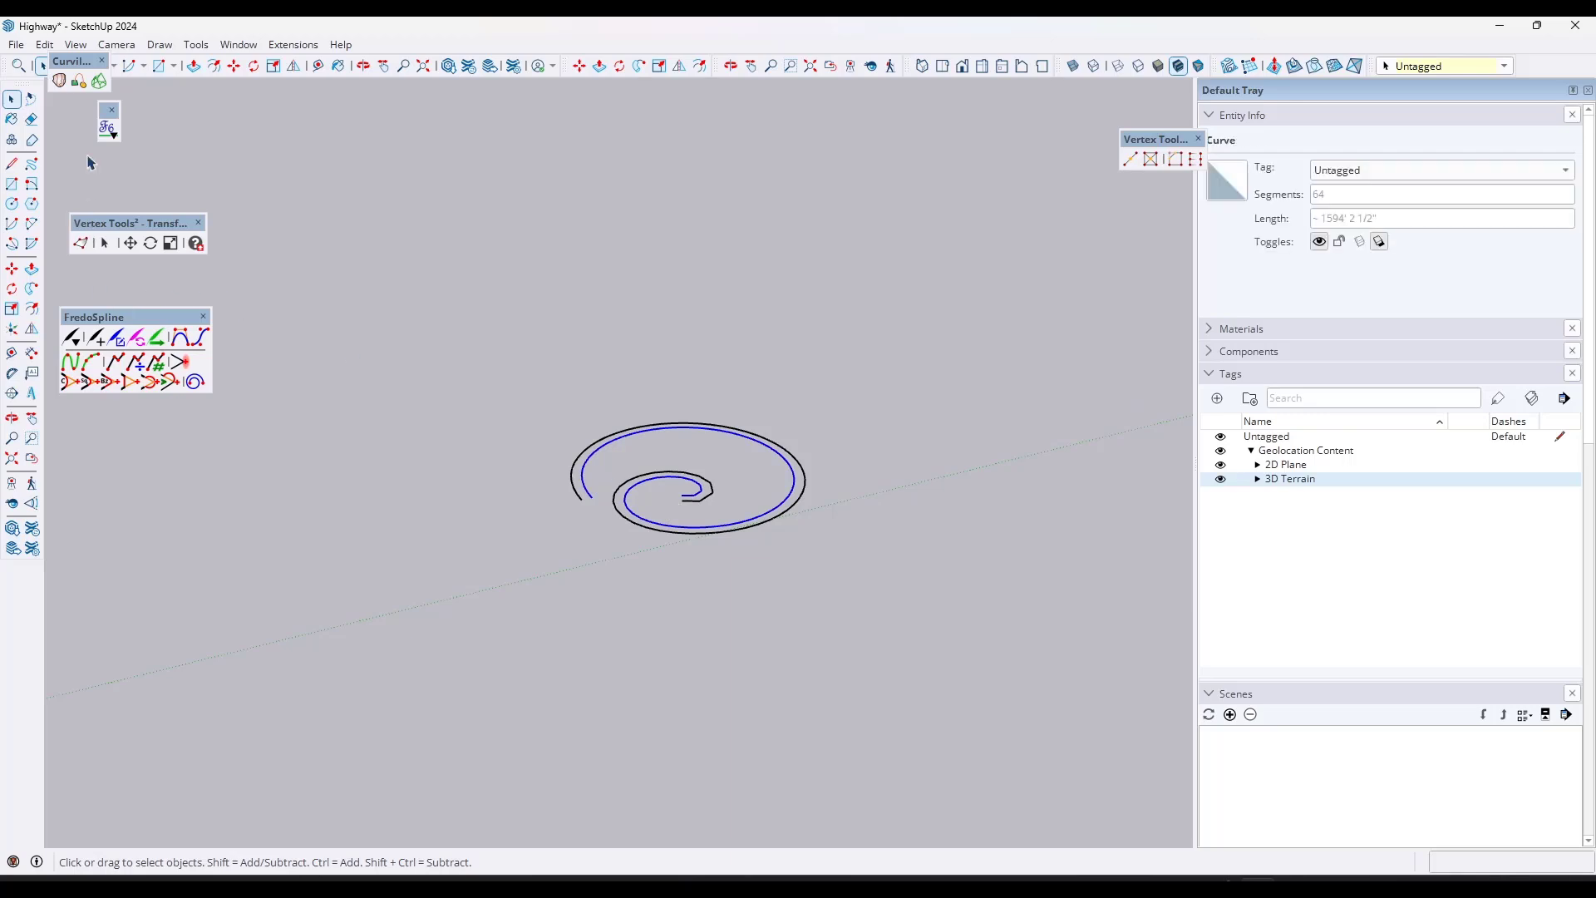
- Apply CurviShear to the inner spiral with a 450' top height, 0" base height, Reverse curve orientation No and no group
{"action": "left_click", "coordinate": [106, 129]}
{"action": "left_click", "coordinate": [78, 239]}
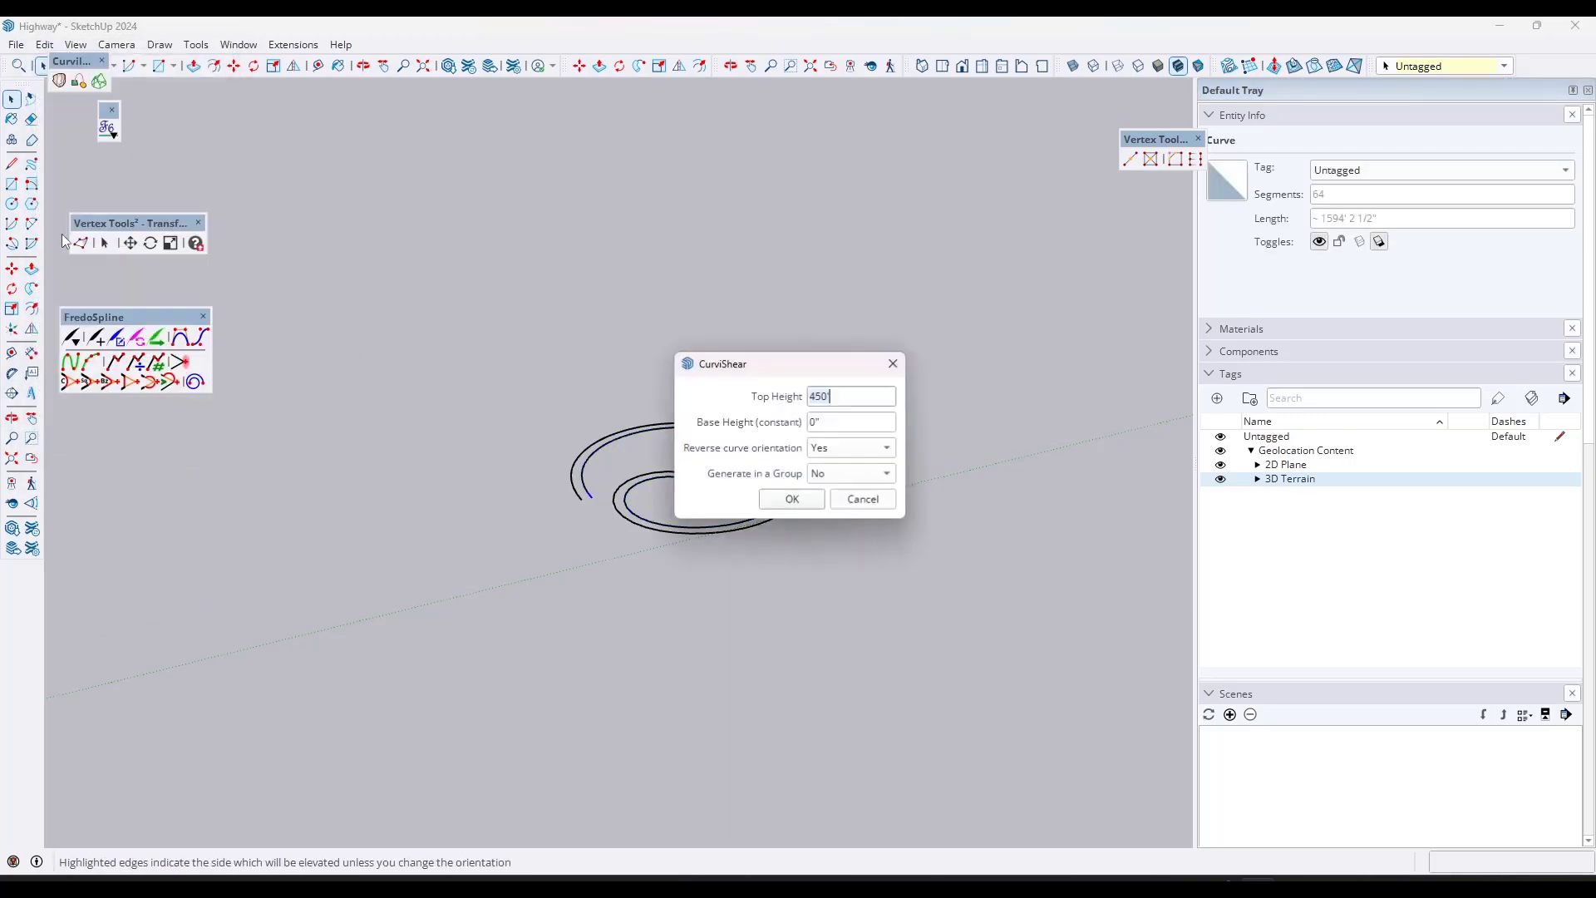
{"action": "left_click", "coordinate": [829, 472]}
{"action": "left_click", "coordinate": [830, 473]}
{"action": "left_click", "coordinate": [827, 448]}
{"action": "left_click", "coordinate": [831, 469]}
{"action": "left_click", "coordinate": [792, 499]}
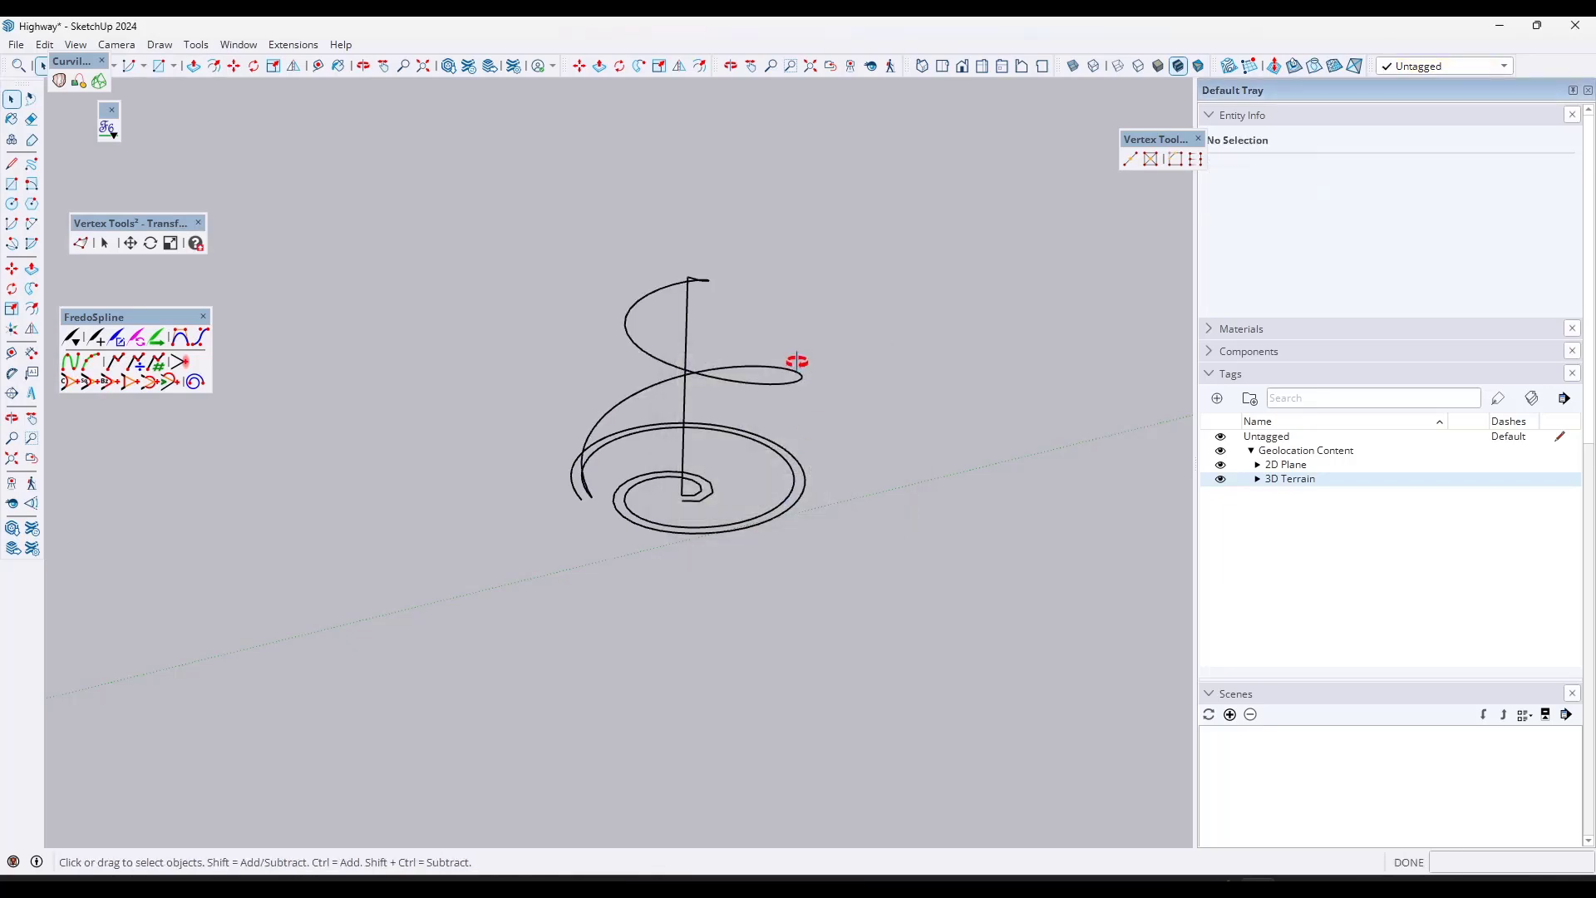
- Erase the vertical edge joining the flat inner spiral to the top of its raised curve
{"action": "middle_click_drag", "start_coordinate": [790, 363], "coordinate": [756, 353]}
{"action": "key", "text": "e"}
{"action": "left_click", "coordinate": [680, 439]}
{"action": "key", "text": "space"}
- Try CurviShear on the outer spiral with a 450' top height and Reverse curve orientation set to No
{"action": "scroll", "coordinate": [695, 499], "scroll_direction": "up", "scroll_amount": 3}
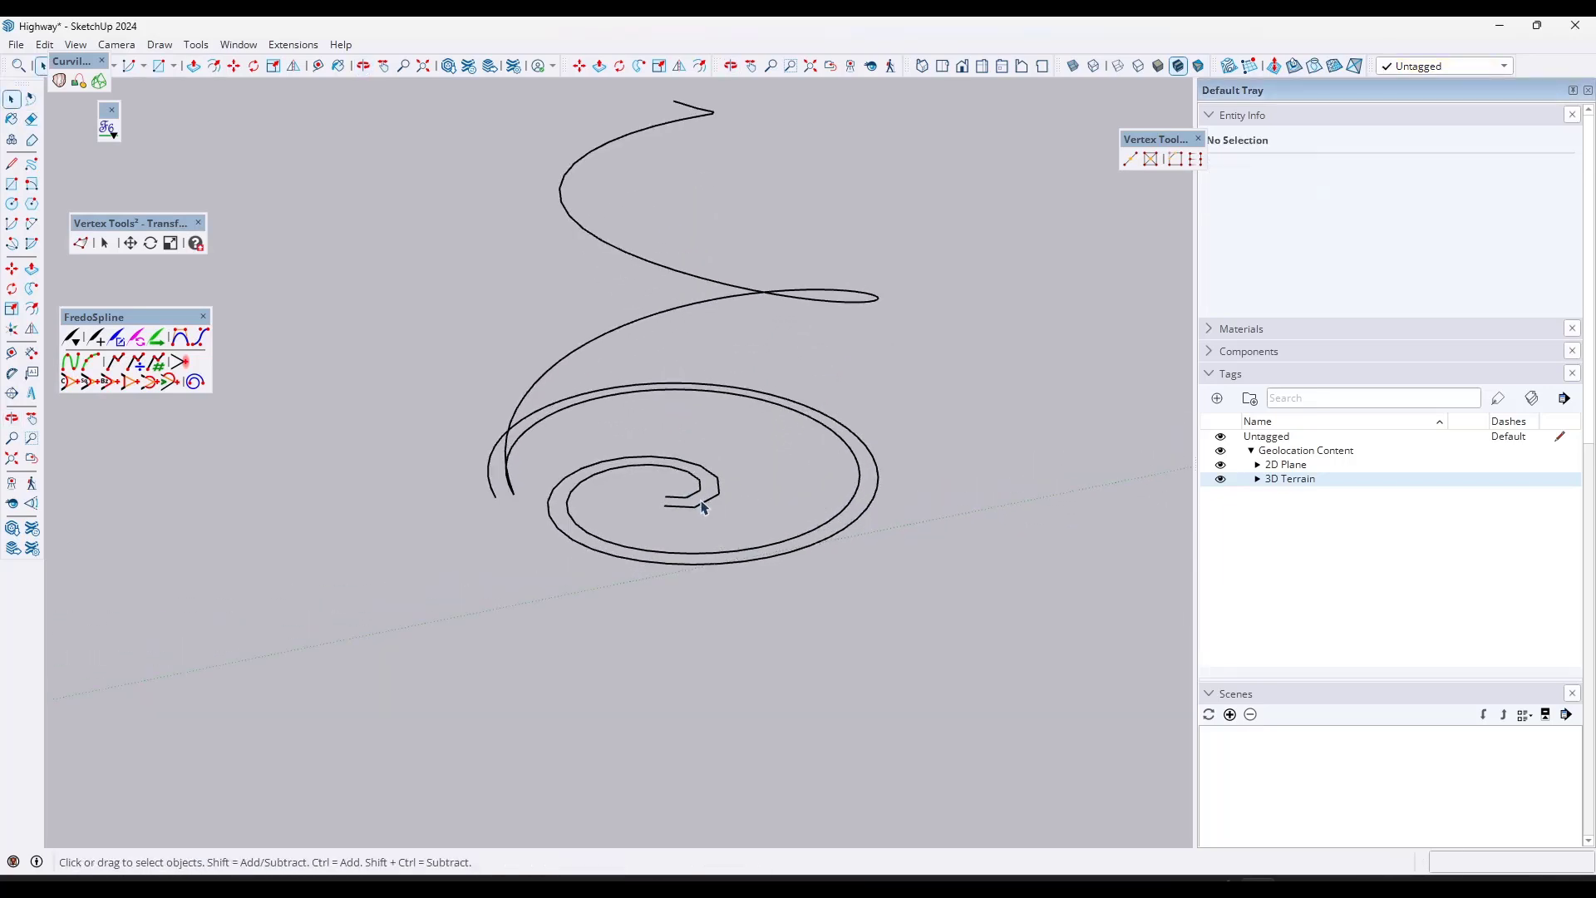
{"action": "left_click", "coordinate": [709, 501]}
{"action": "left_click", "coordinate": [710, 505]}
{"action": "left_click", "coordinate": [113, 134]}
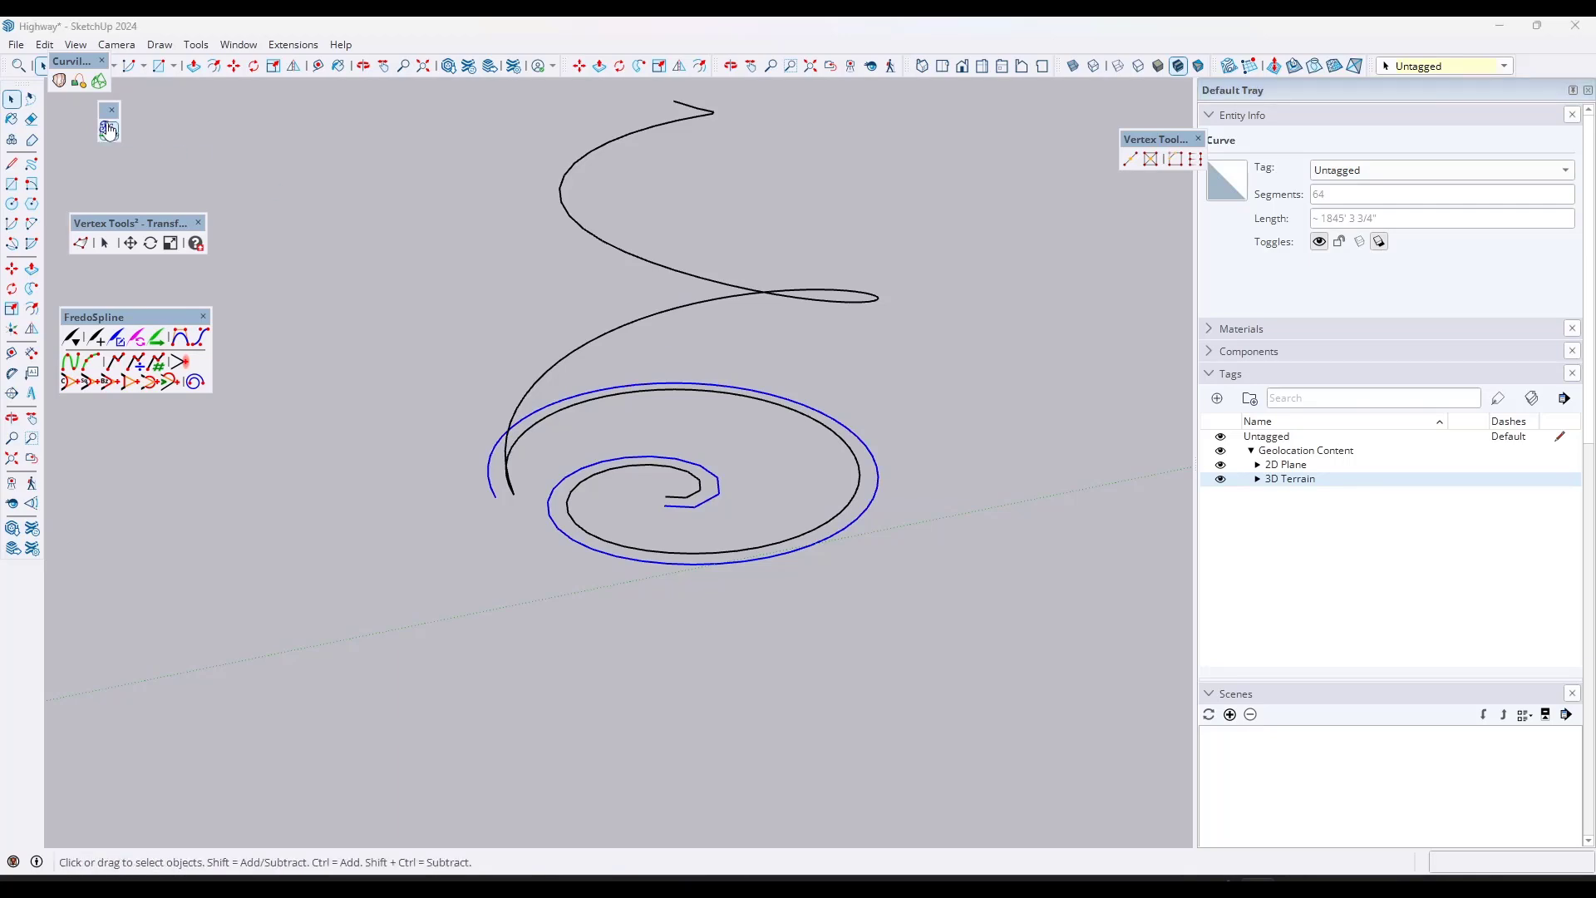
{"action": "left_click", "coordinate": [92, 116]}
{"action": "left_click", "coordinate": [67, 241]}
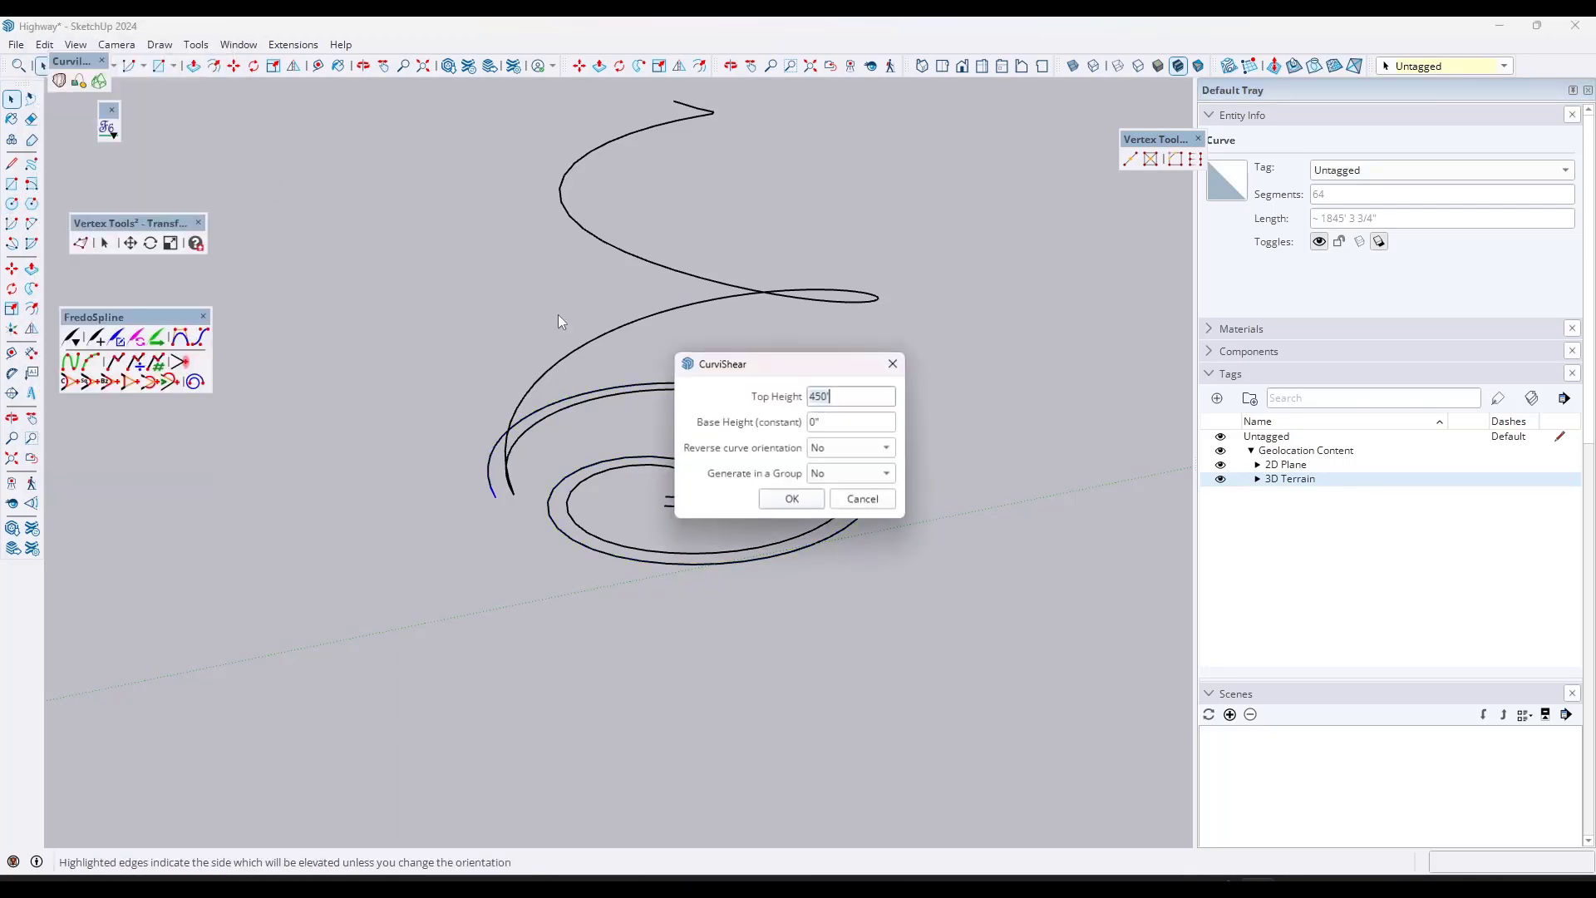
{"action": "left_click", "coordinate": [816, 499]}
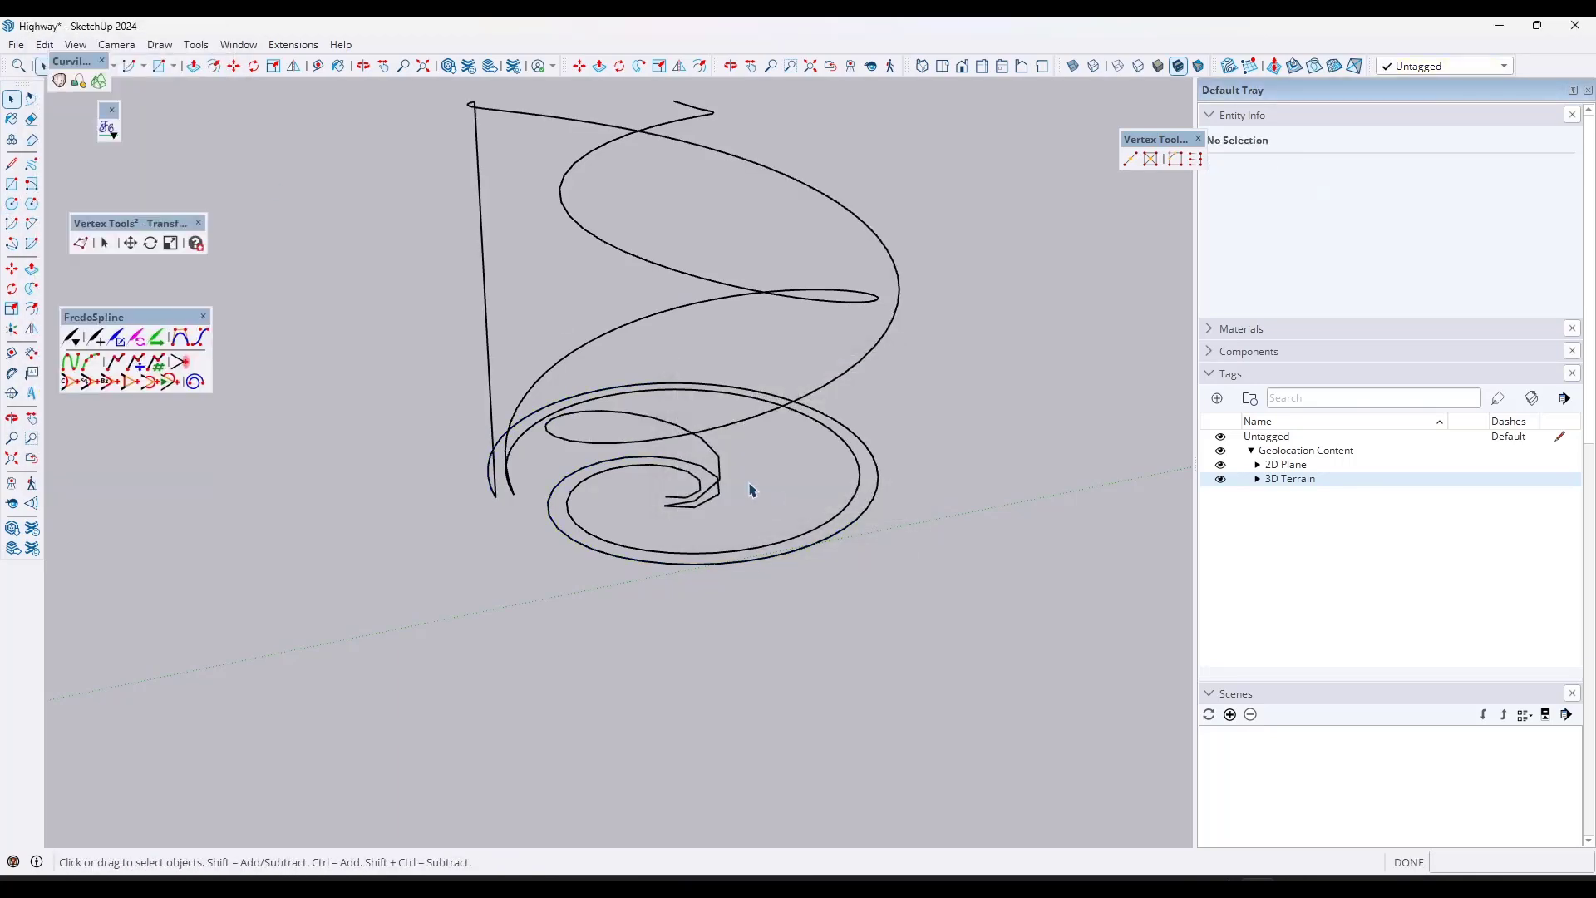
- Apply CurviShear to the outer spiral again, switching the curve orientation so it rises toward the spiral's centre like the inner curve
{"action": "left_click", "coordinate": [719, 494]}
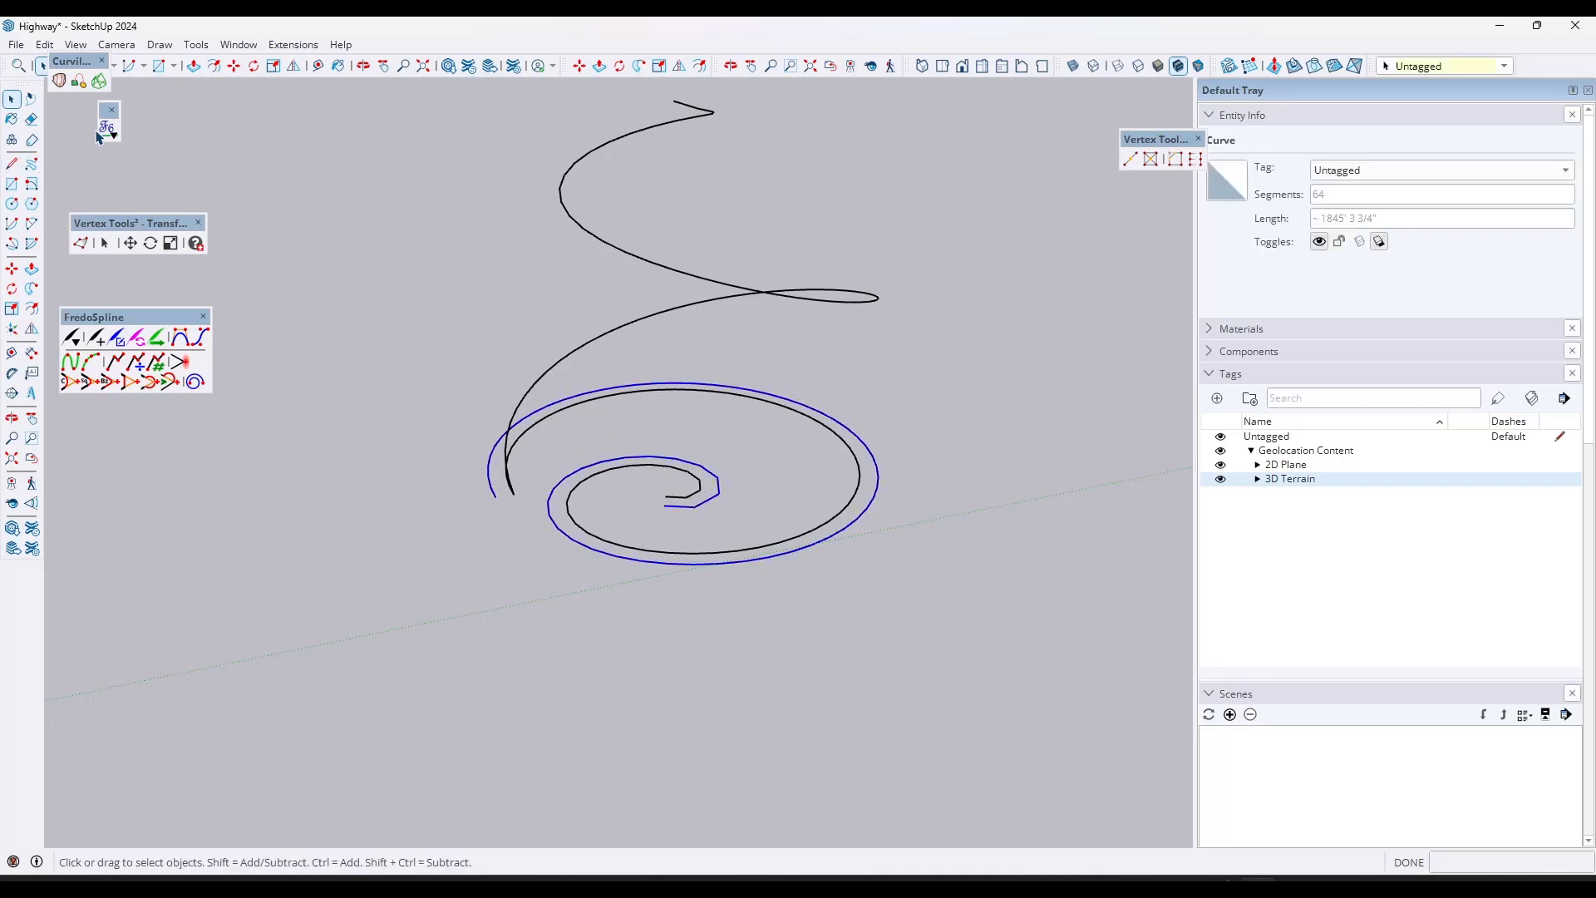
{"action": "left_click", "coordinate": [103, 132]}
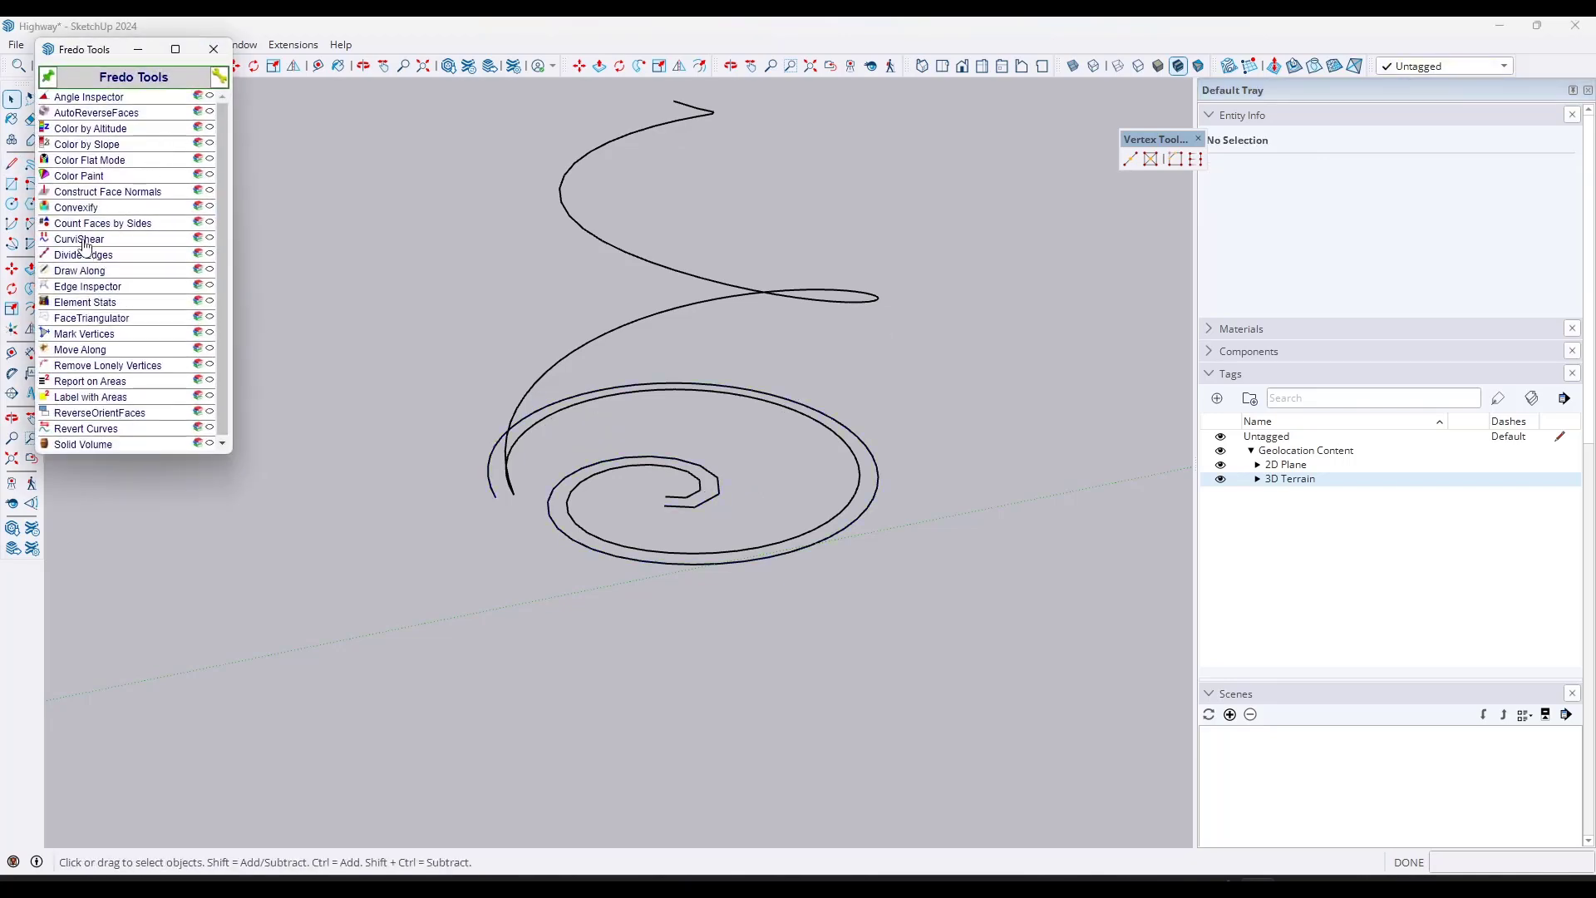
{"action": "left_click", "coordinate": [83, 240]}
{"action": "left_click", "coordinate": [826, 460]}
{"action": "left_click", "coordinate": [718, 490]}
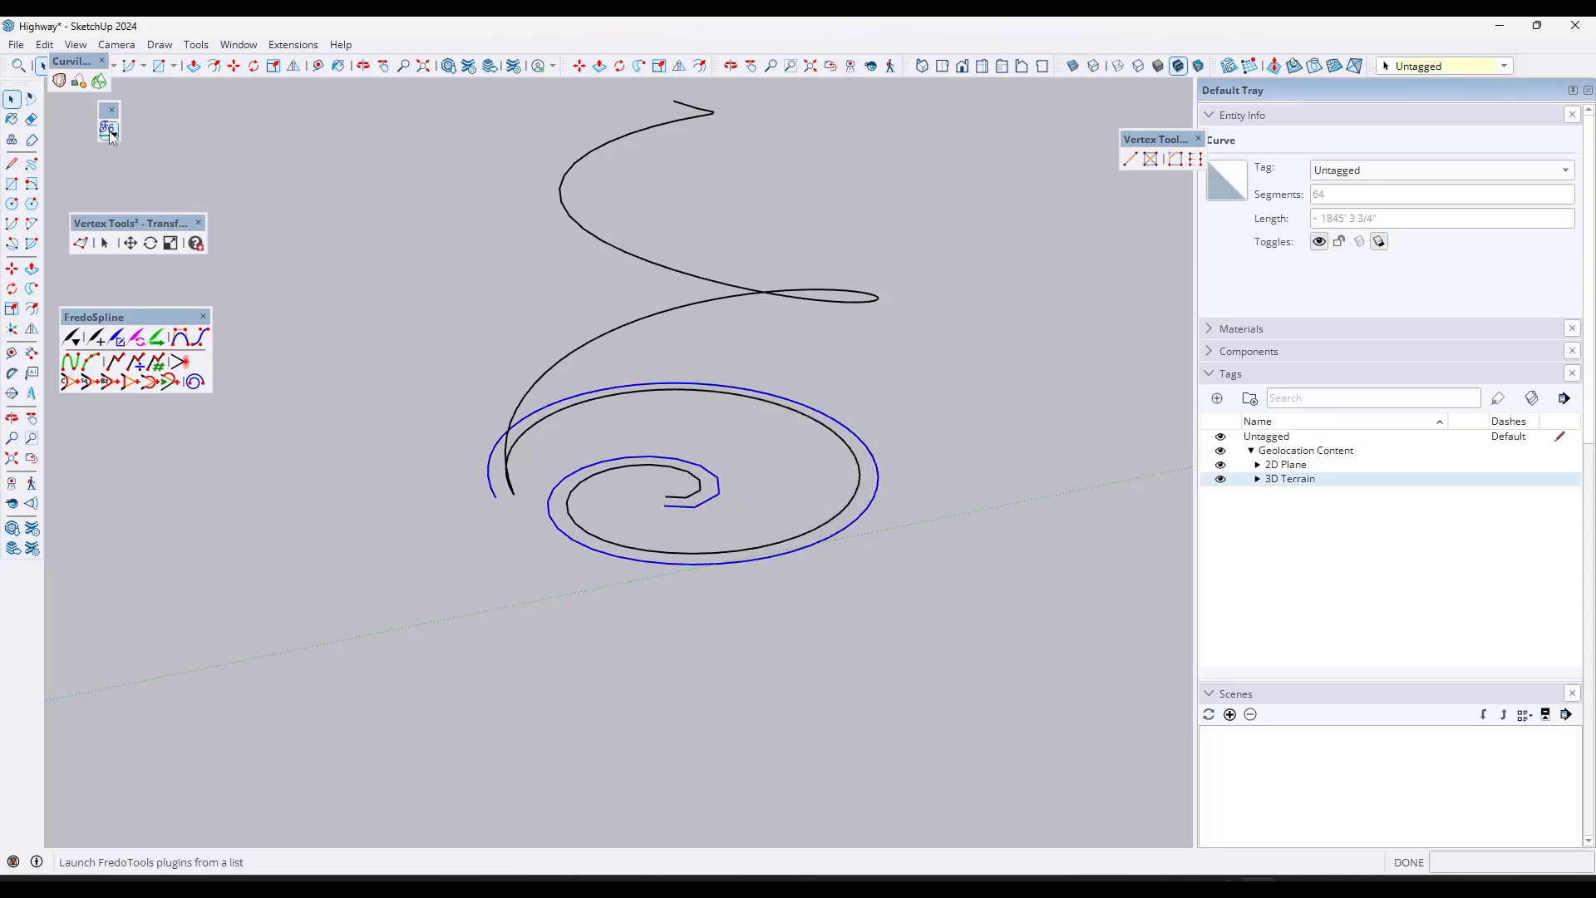
{"action": "left_click", "coordinate": [110, 135]}
{"action": "left_click", "coordinate": [83, 240]}
{"action": "left_click", "coordinate": [797, 498]}
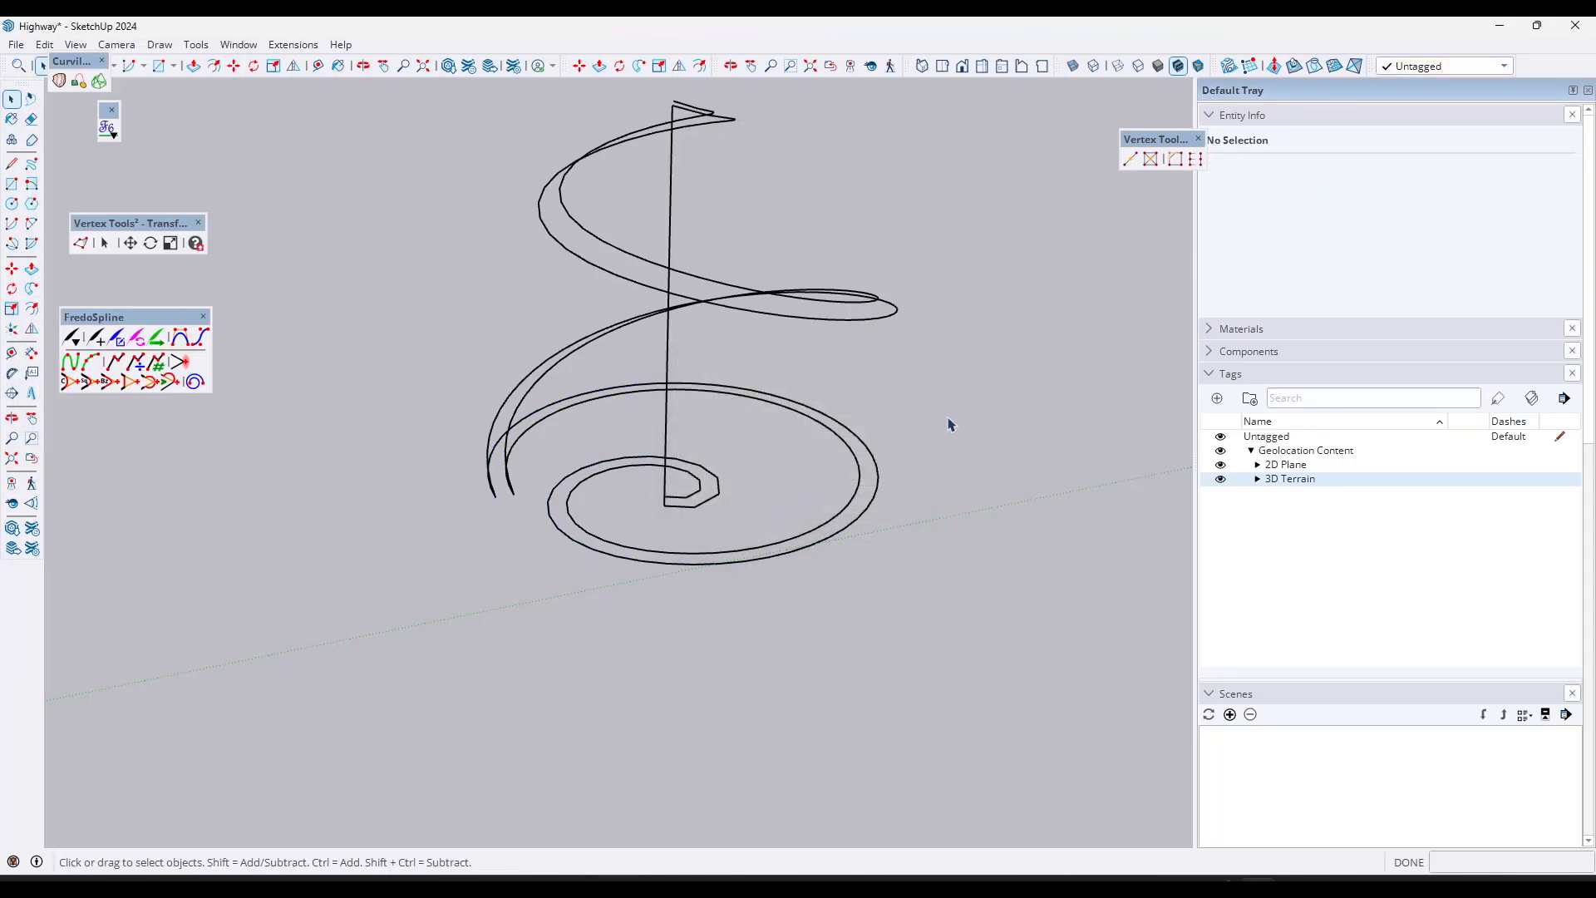
- Erase the vertical edge joining the flat outer spiral to the top of its raised curve
{"action": "middle_click_drag", "start_coordinate": [952, 424], "coordinate": [656, 150]}
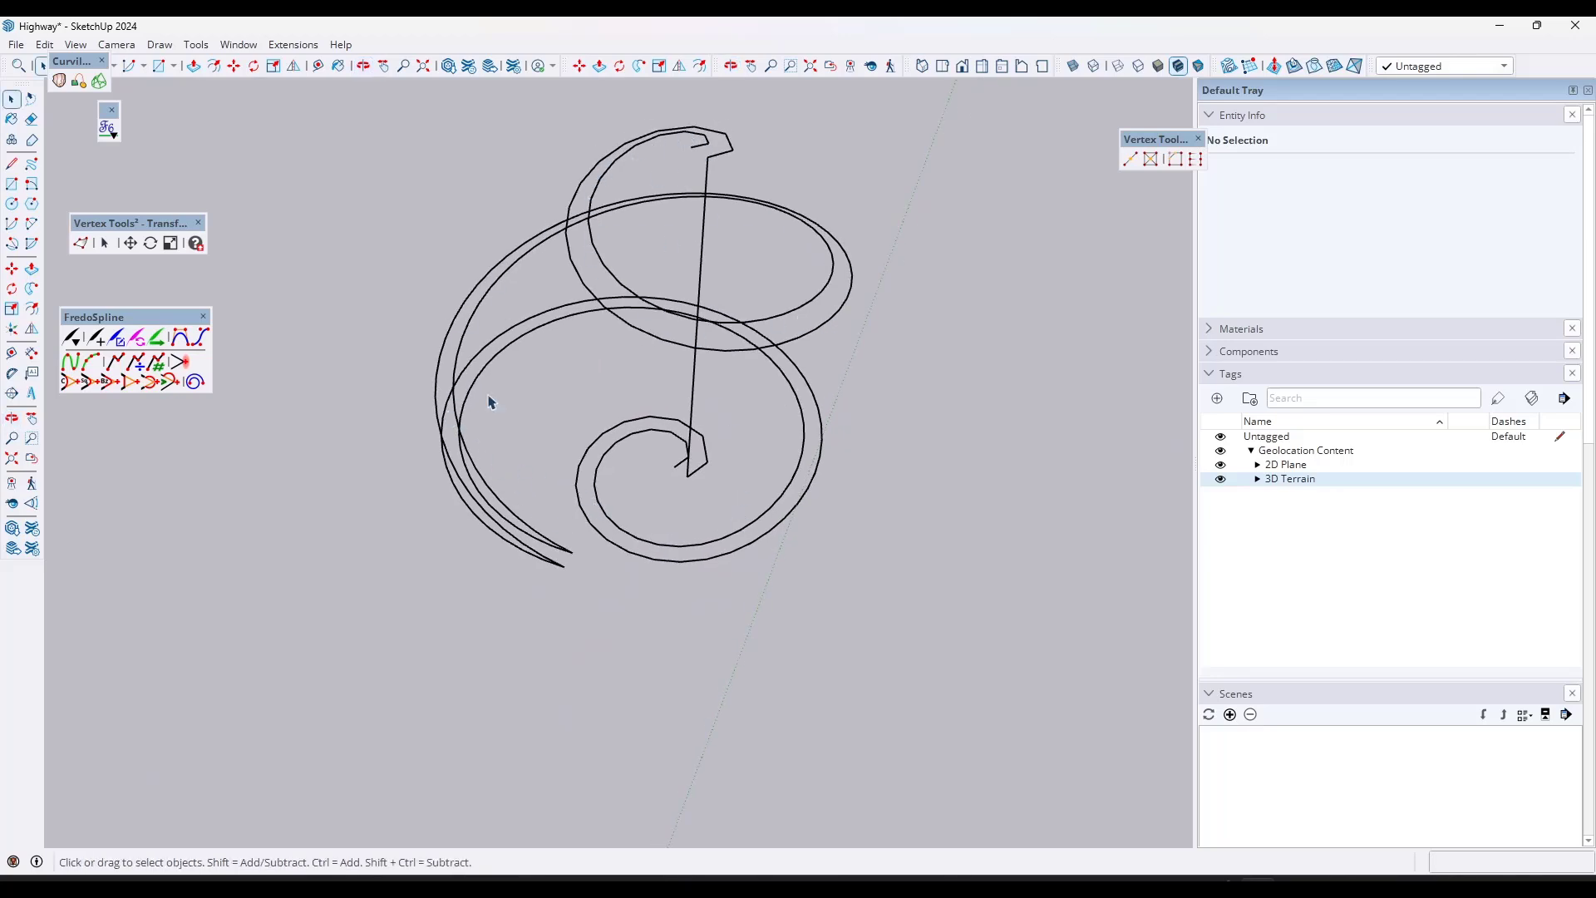
{"action": "middle_click_drag", "start_coordinate": [807, 310], "coordinate": [625, 260]}
{"action": "scroll", "coordinate": [625, 260], "scroll_direction": "up", "scroll_amount": 1}
{"action": "left_click", "coordinate": [623, 255]}
{"action": "left_click", "coordinate": [613, 276], "text": "shift"}
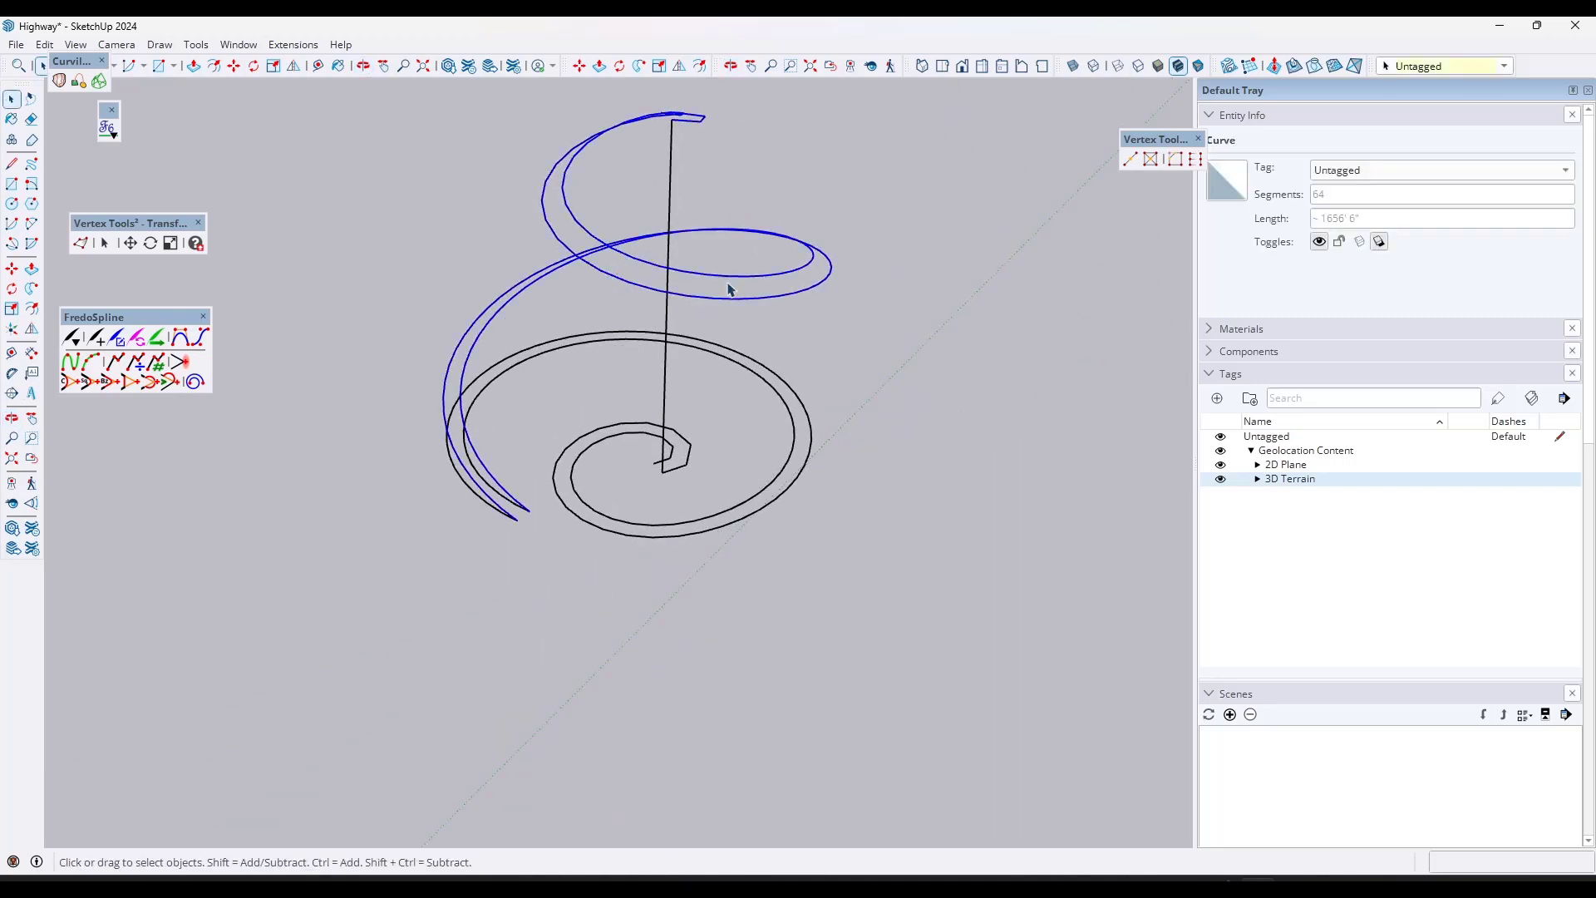
{"action": "scroll", "coordinate": [722, 285], "scroll_direction": "down", "scroll_amount": 1}
{"action": "key", "text": "e"}
{"action": "left_click", "coordinate": [676, 223]}
{"action": "key", "text": "space"}
{"action": "left_click", "coordinate": [636, 261]}
{"action": "left_click", "coordinate": [702, 295], "text": "ctrl"}
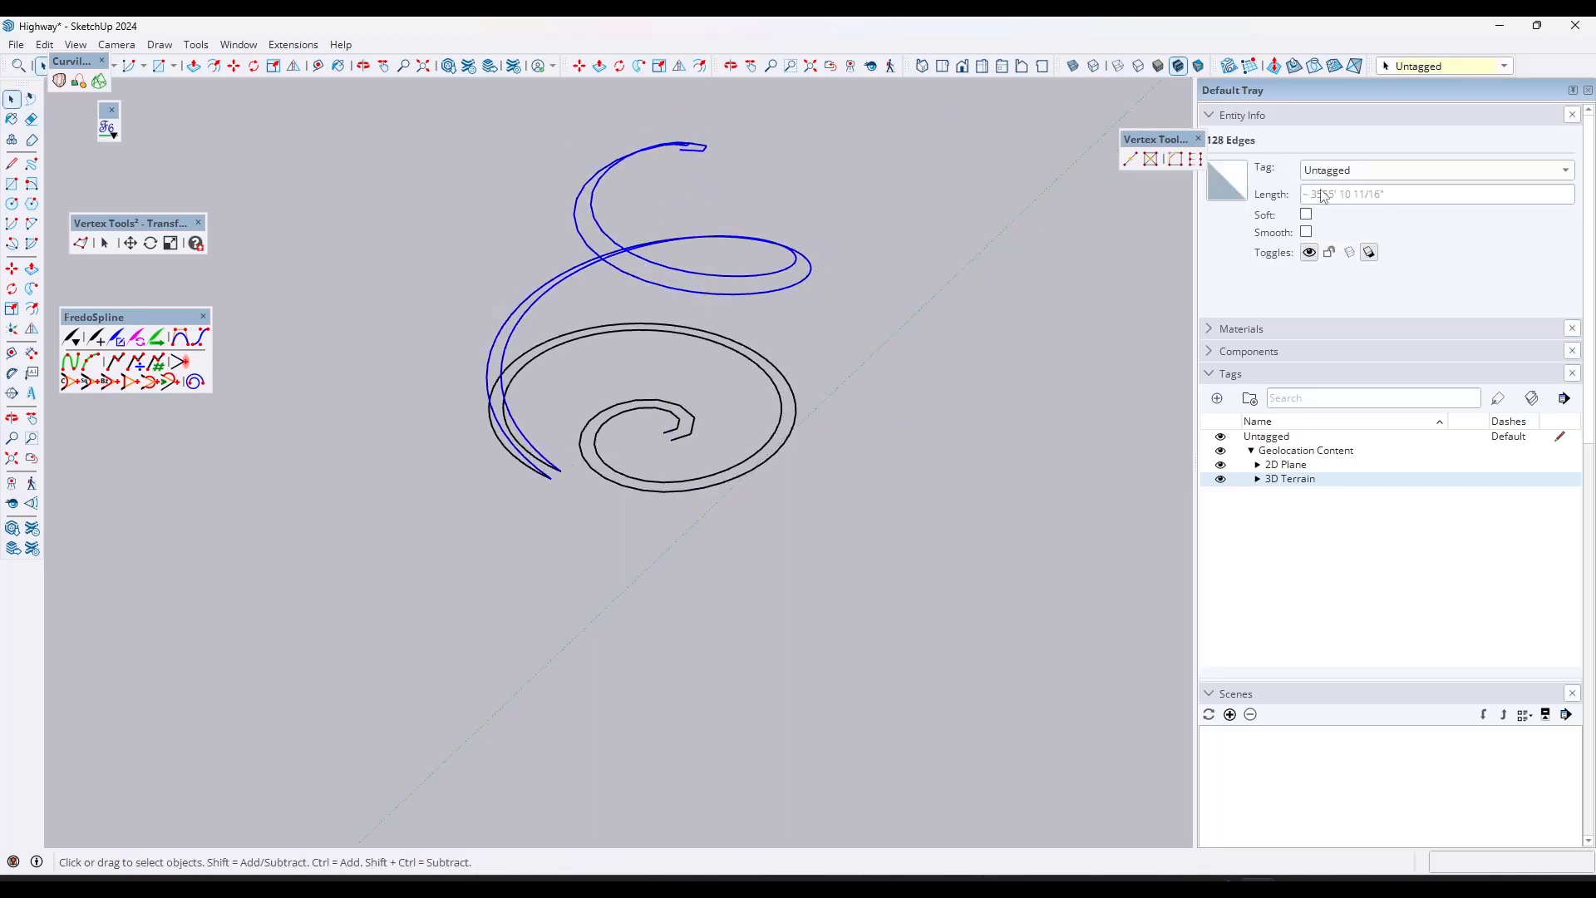
{"action": "left_click", "coordinate": [59, 81]}
{"action": "middle_click_drag", "start_coordinate": [850, 275], "coordinate": [911, 391]}
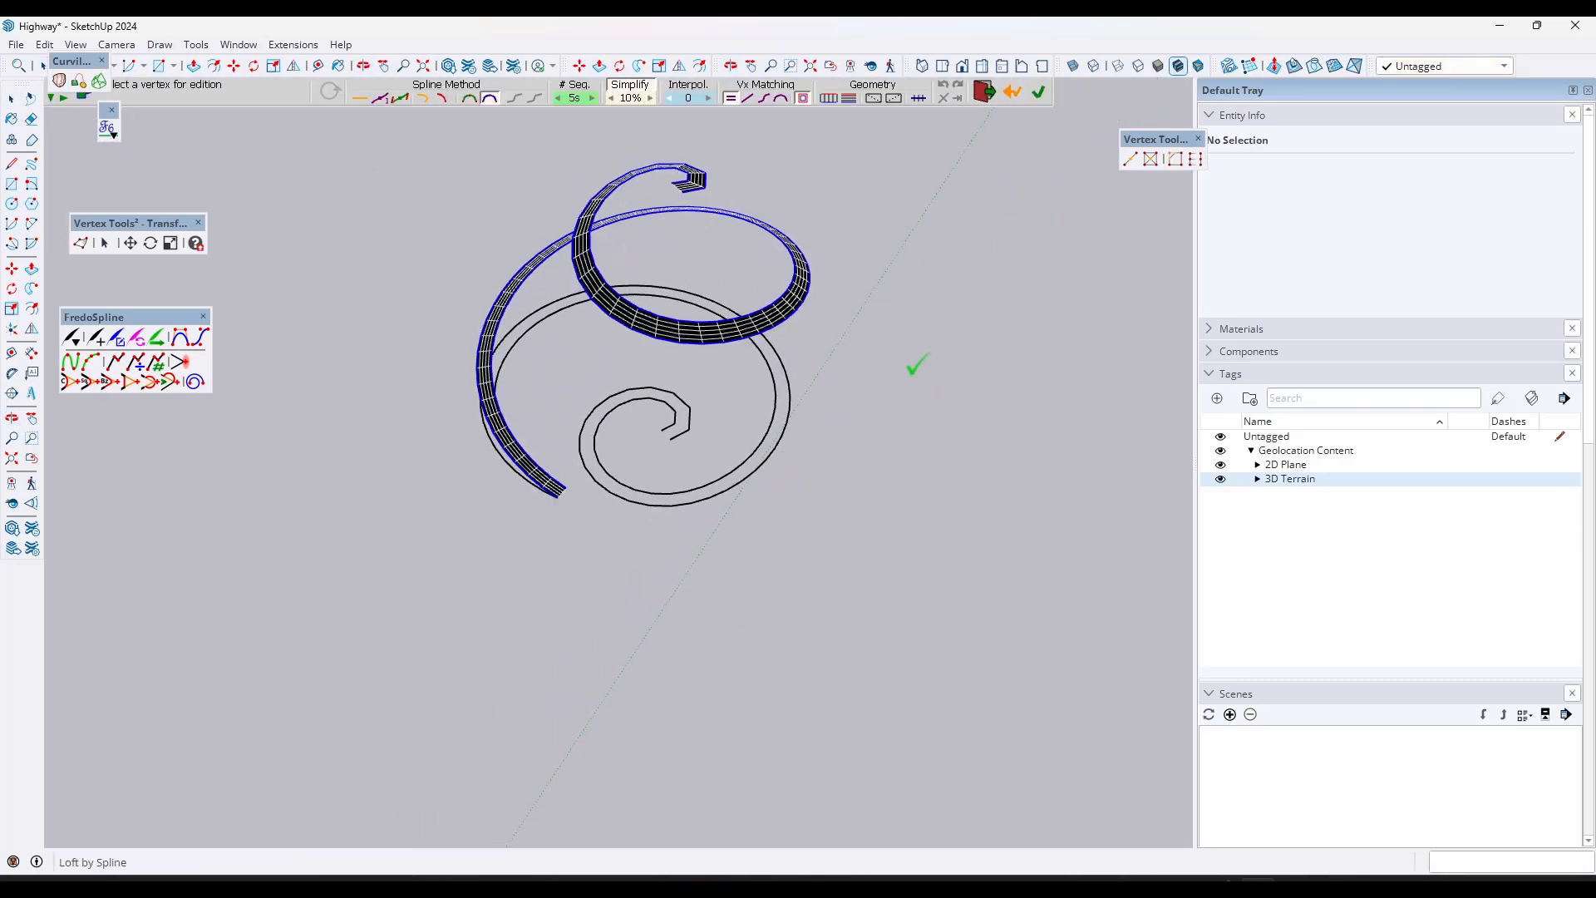
{"action": "key", "text": "space"}
{"action": "left_click", "coordinate": [805, 399]}
- Copy both raised spiral curves to an empty area beside the original spirals
{"action": "scroll", "coordinate": [782, 316], "scroll_direction": "down", "scroll_amount": 2}
{"action": "triple_click", "coordinate": [788, 310]}
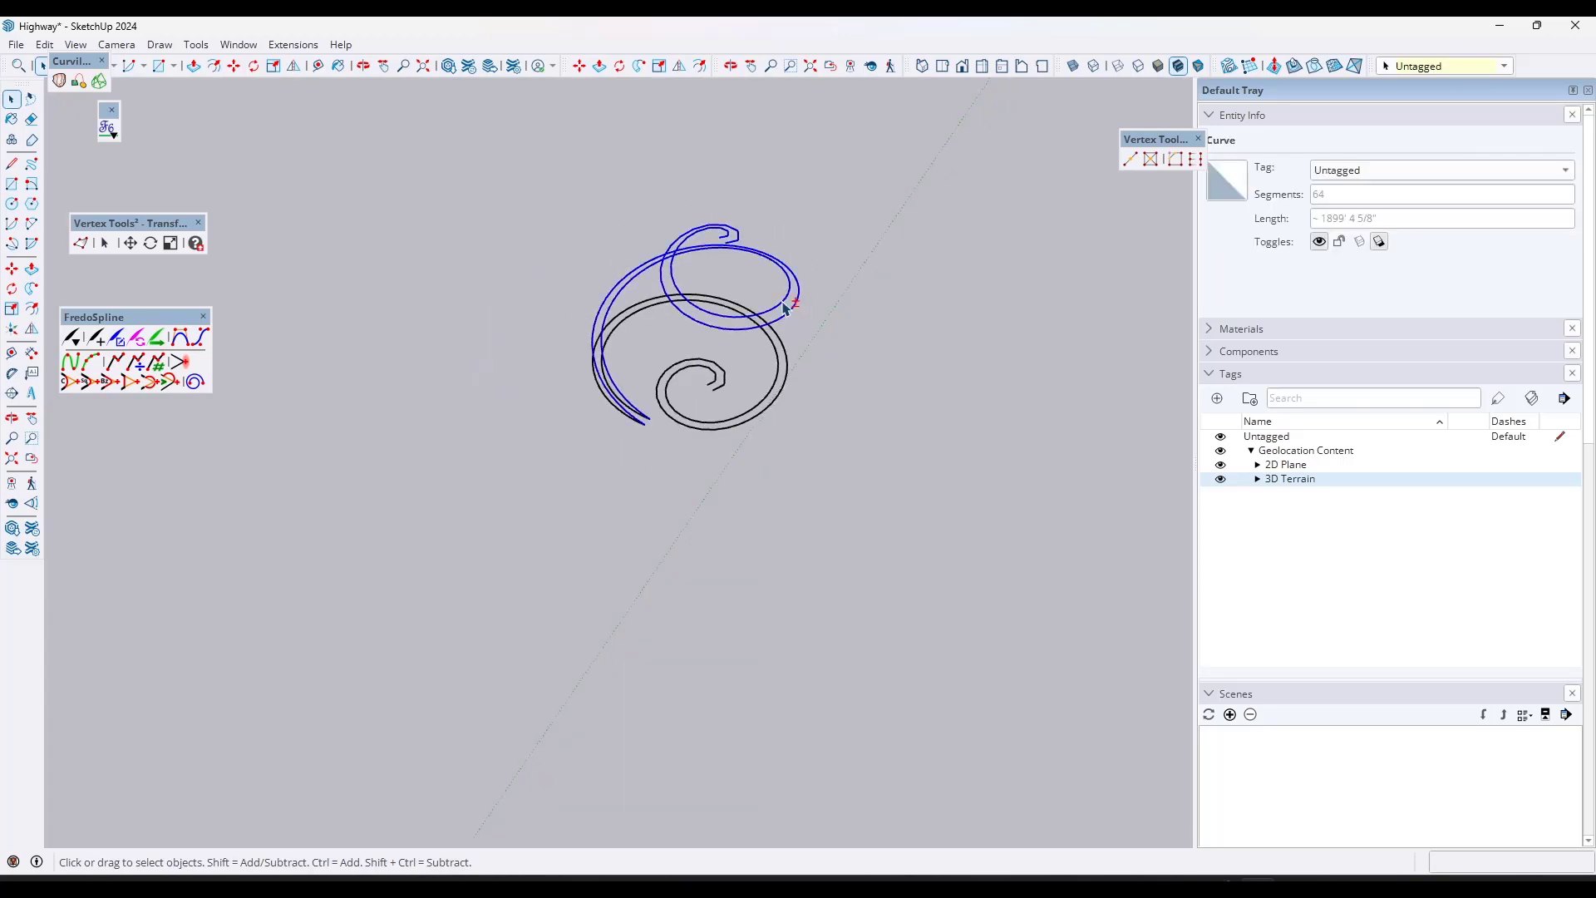
{"action": "scroll", "coordinate": [786, 307], "scroll_direction": "down", "scroll_amount": 4}
{"action": "key", "text": "m"}
{"action": "left_click", "coordinate": [781, 301]}
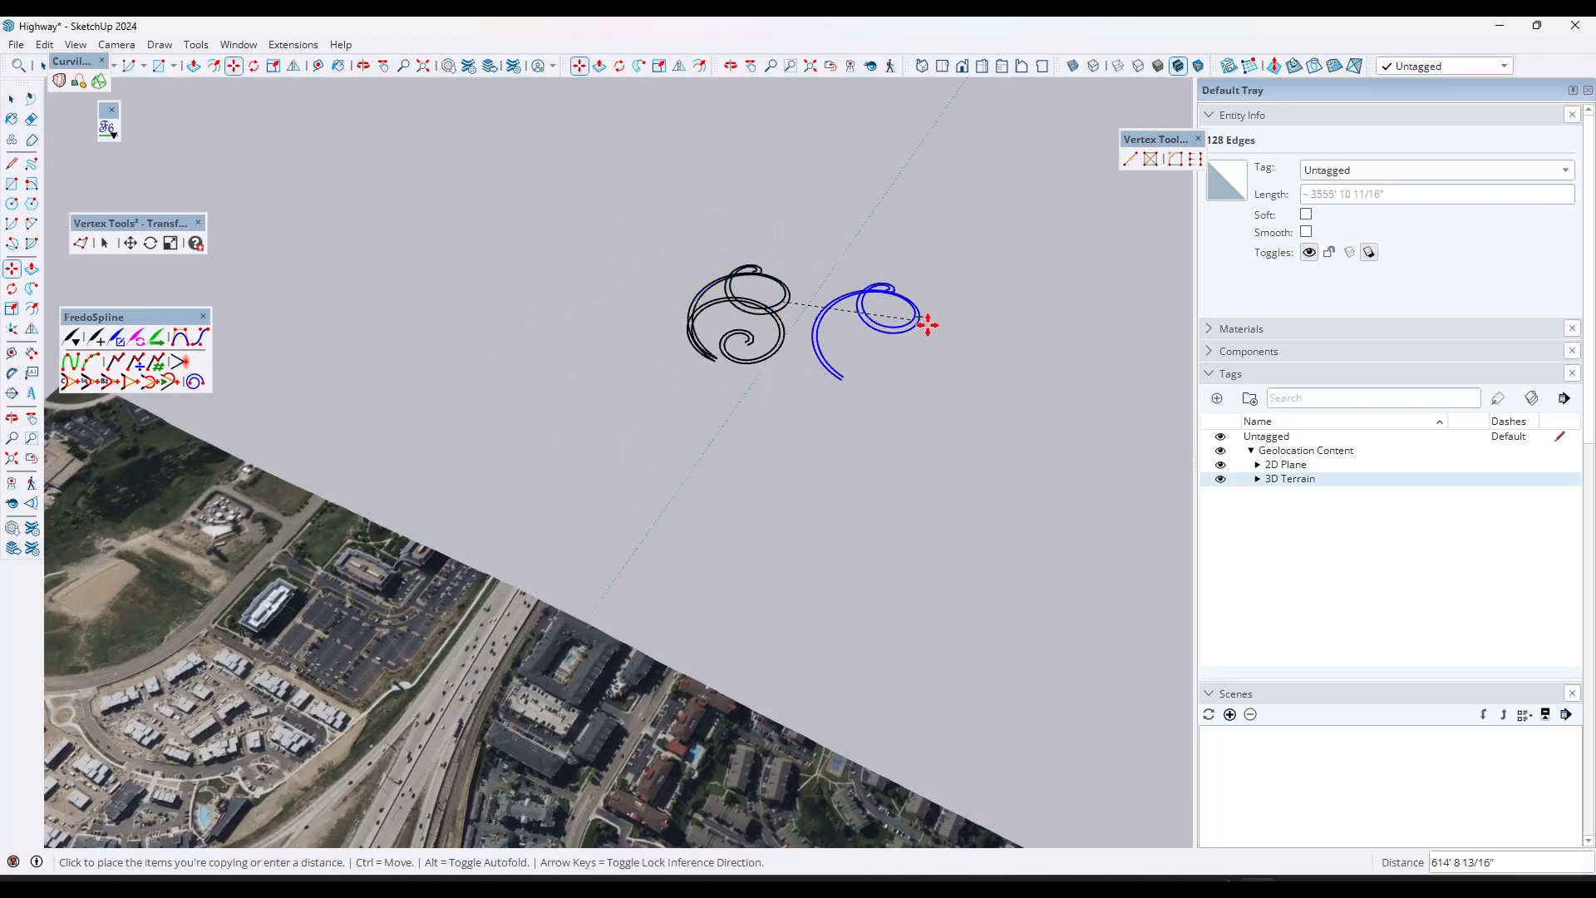
{"action": "left_click", "coordinate": [943, 349]}
{"action": "key", "text": "space"}
{"action": "scroll", "coordinate": [800, 318], "scroll_direction": "up", "scroll_amount": 2}
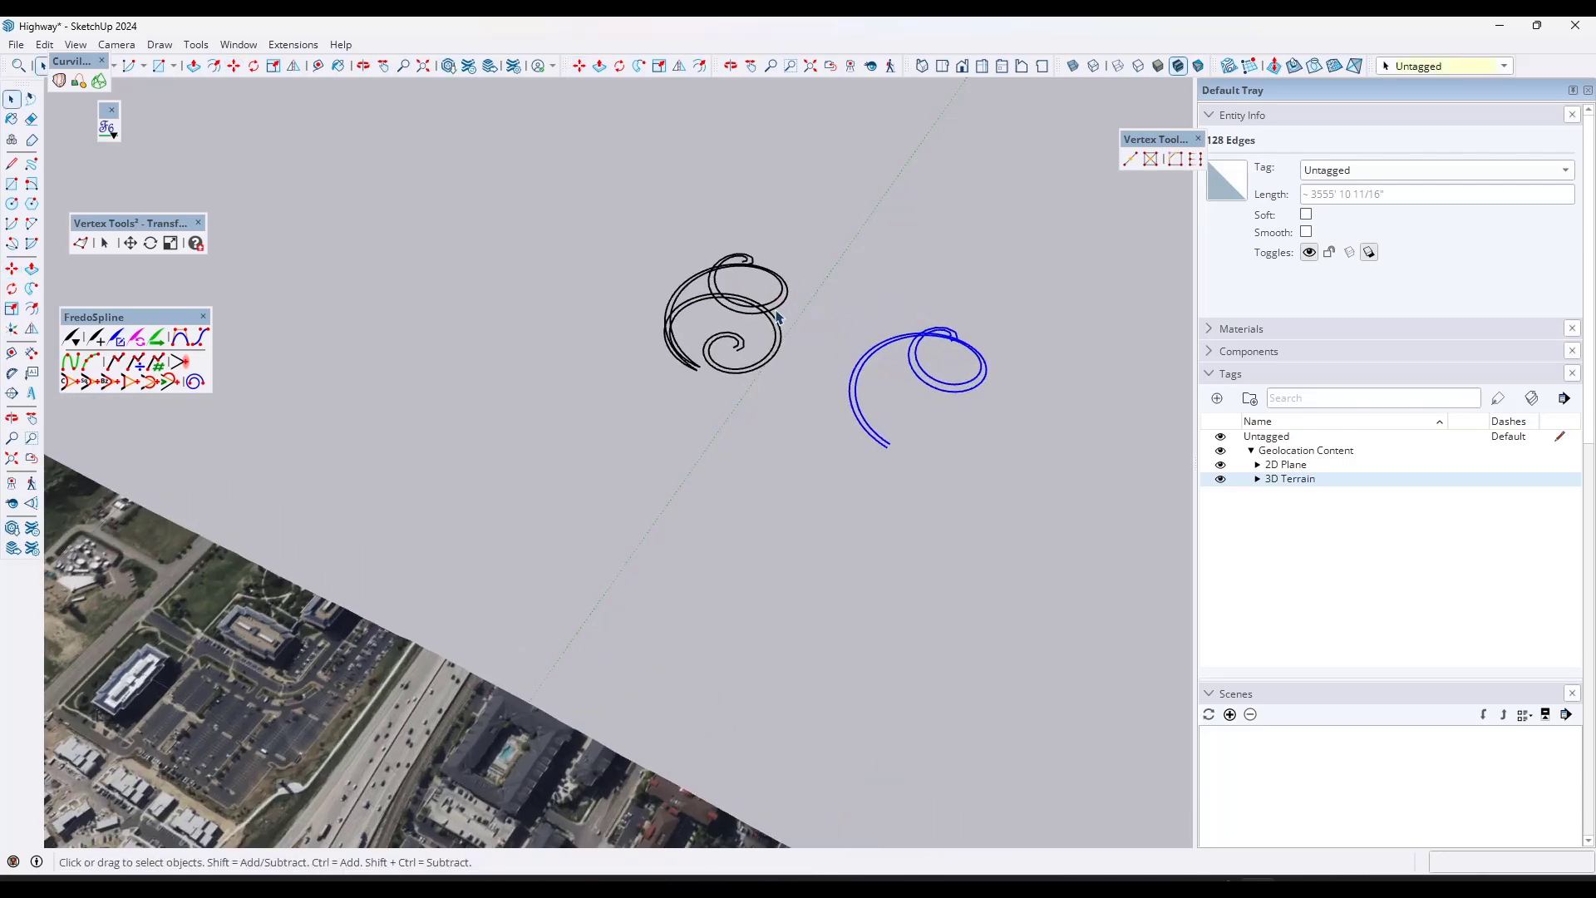
- Loft the original pair of raised spiral curves into a ramp surface with Curviloft's Loft by Spline
{"action": "triple_click", "coordinate": [776, 306]}
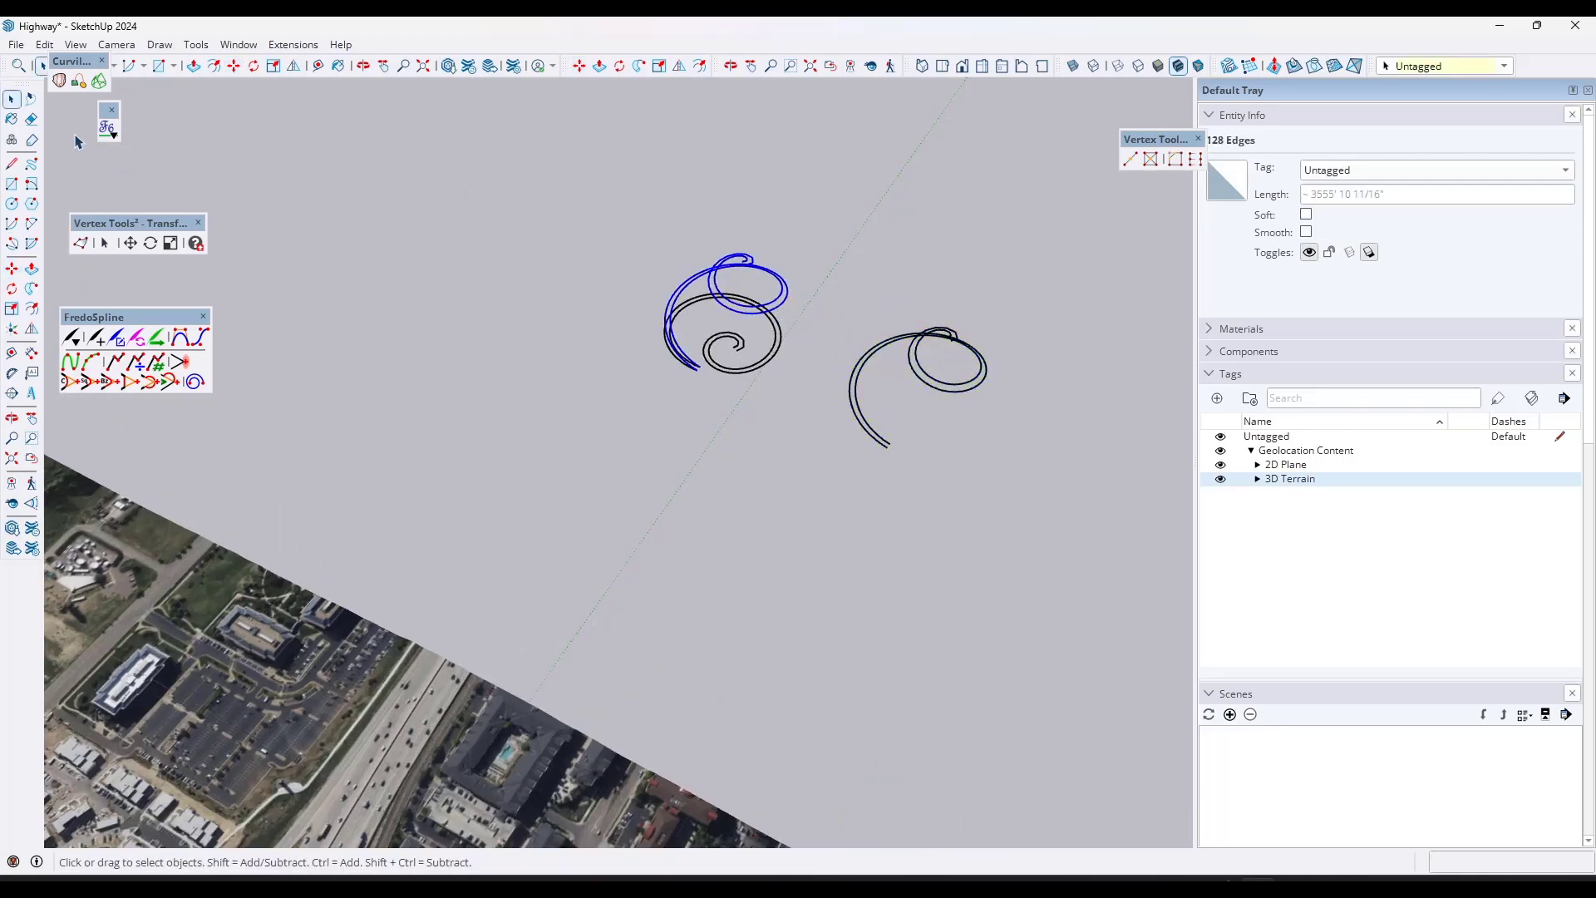
{"action": "left_click", "coordinate": [59, 80]}
{"action": "scroll", "coordinate": [781, 300], "scroll_direction": "up", "scroll_amount": 5}
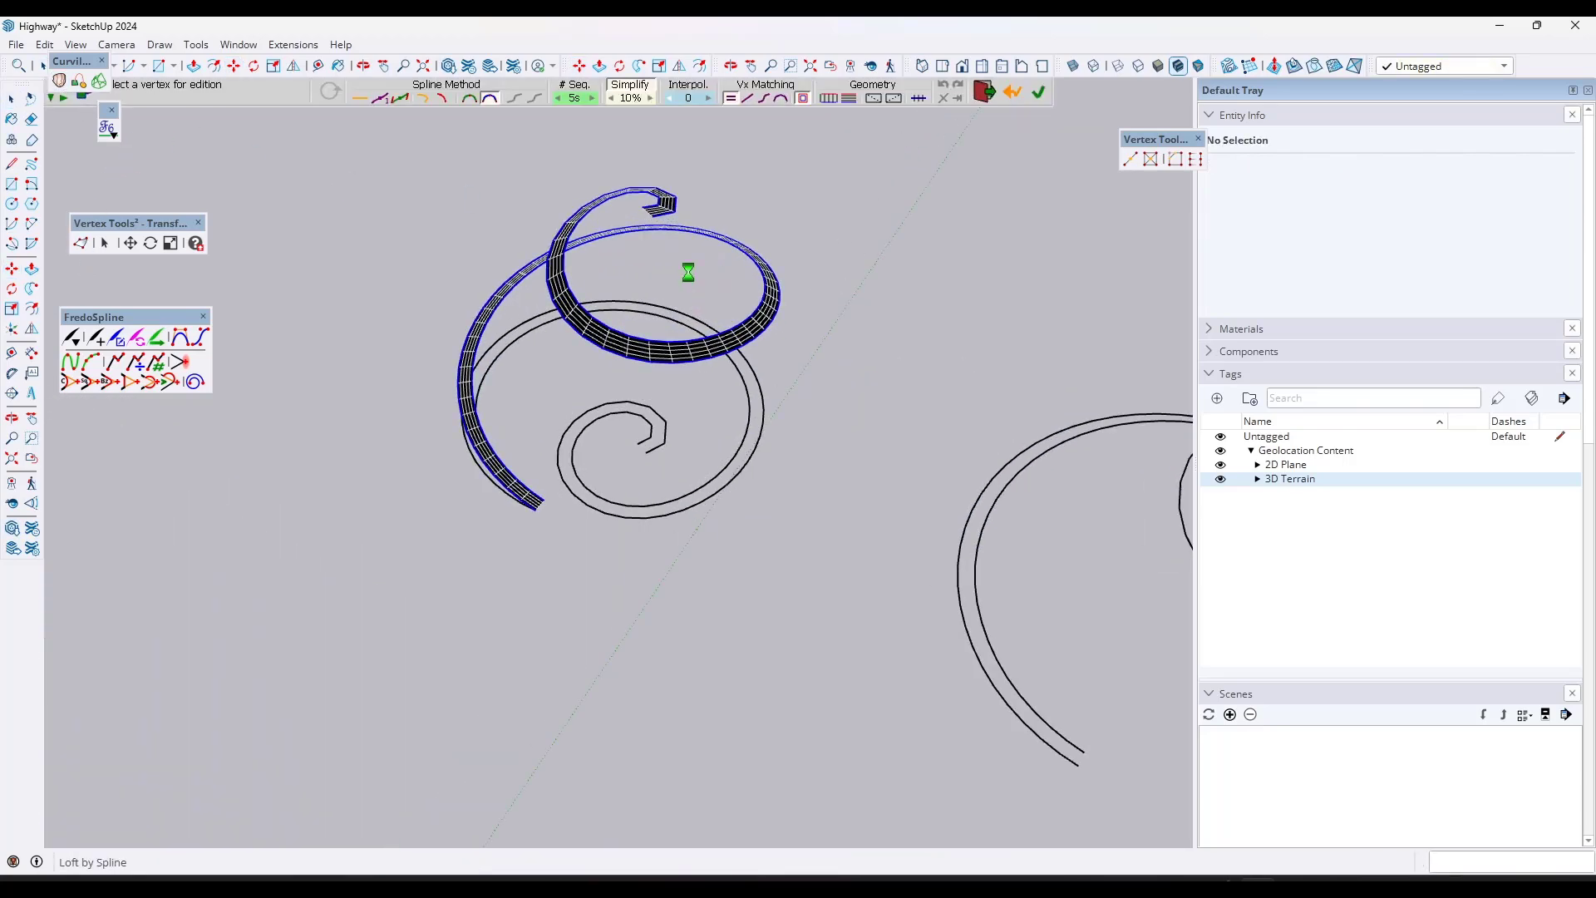
{"action": "middle_click_drag", "start_coordinate": [655, 292], "coordinate": [410, 285]}
{"action": "scroll", "coordinate": [410, 285], "scroll_direction": "down", "scroll_amount": 3}
{"action": "scroll", "coordinate": [936, 277], "scroll_direction": "up", "scroll_amount": 3}
{"action": "key", "text": "space"}
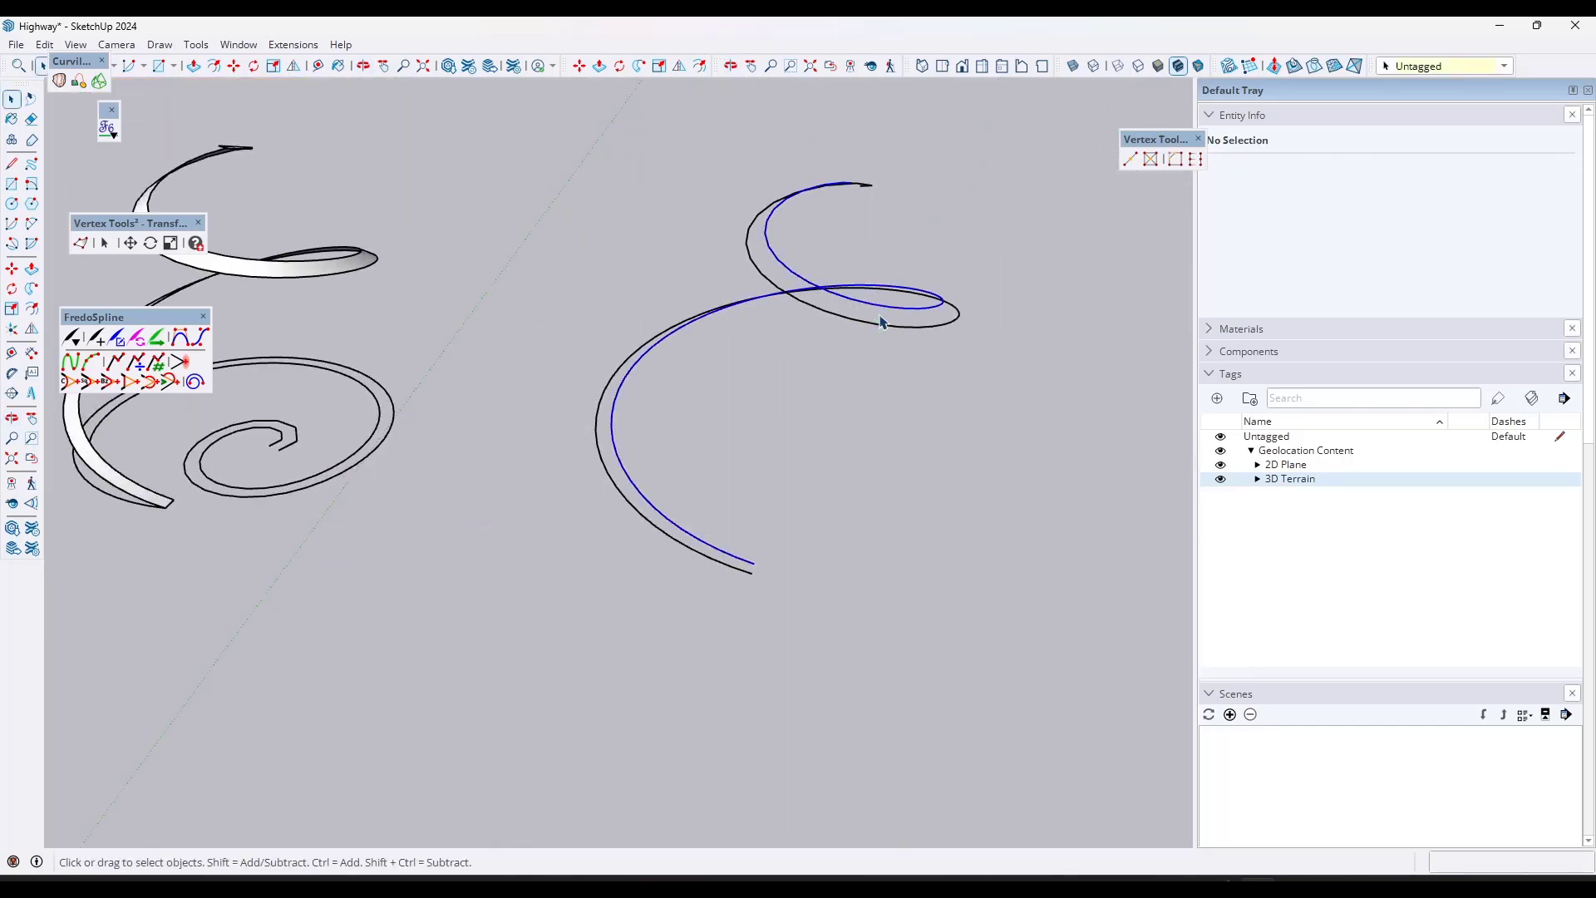
{"action": "left_click", "coordinate": [880, 321], "text": "shift"}
{"action": "middle_click_drag", "start_coordinate": [1029, 352], "coordinate": [912, 387]}
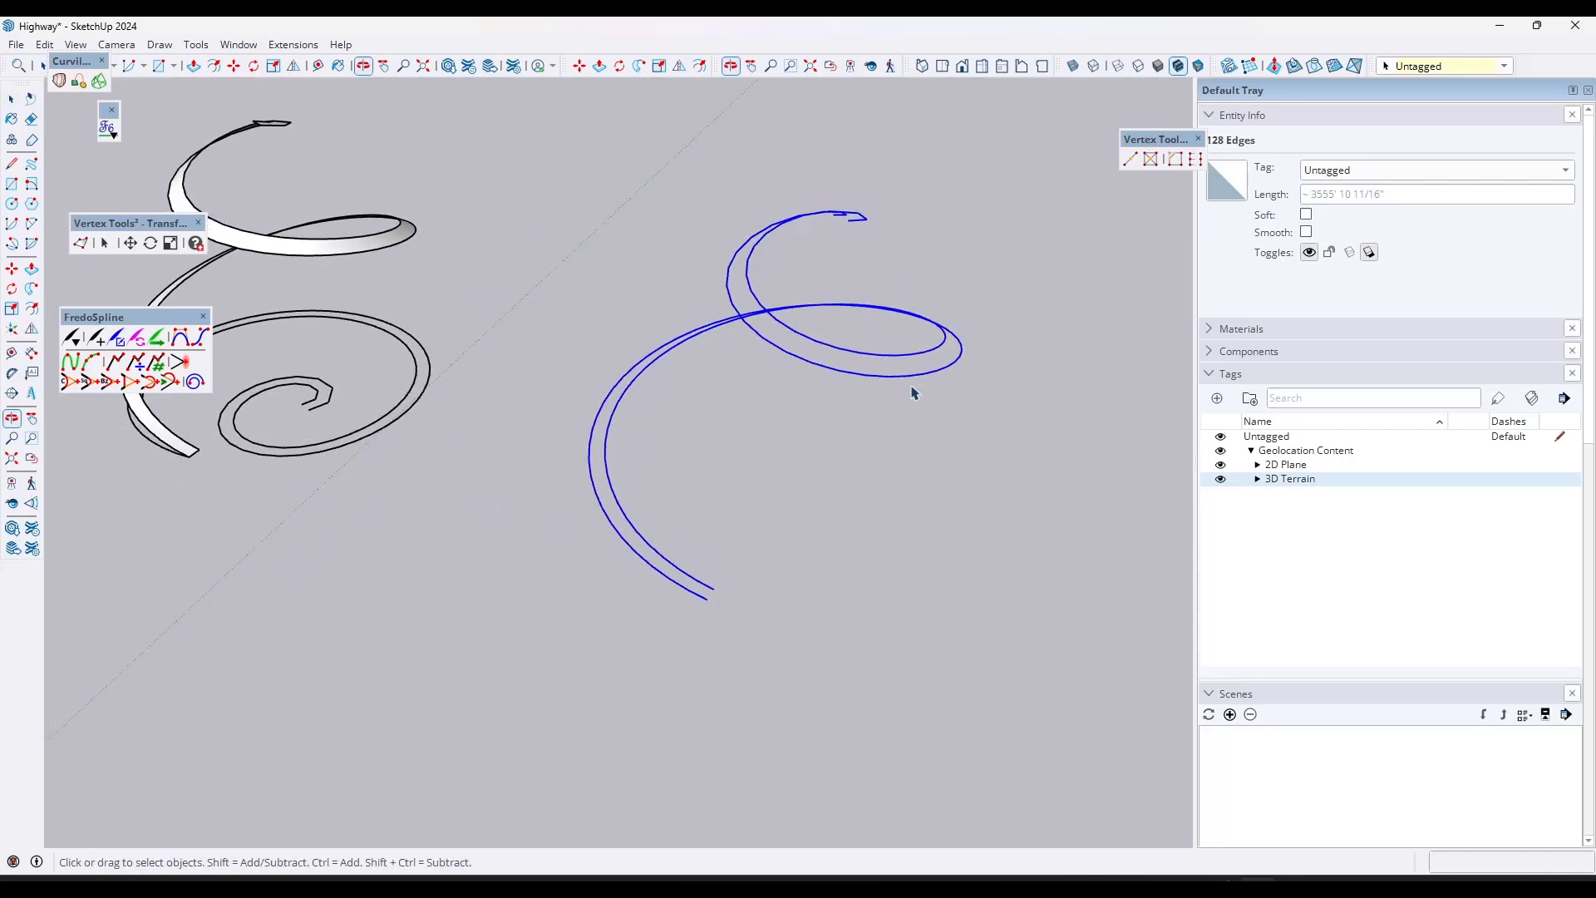
{"action": "left_click", "coordinate": [864, 357]}
{"action": "right_click", "coordinate": [863, 347]}
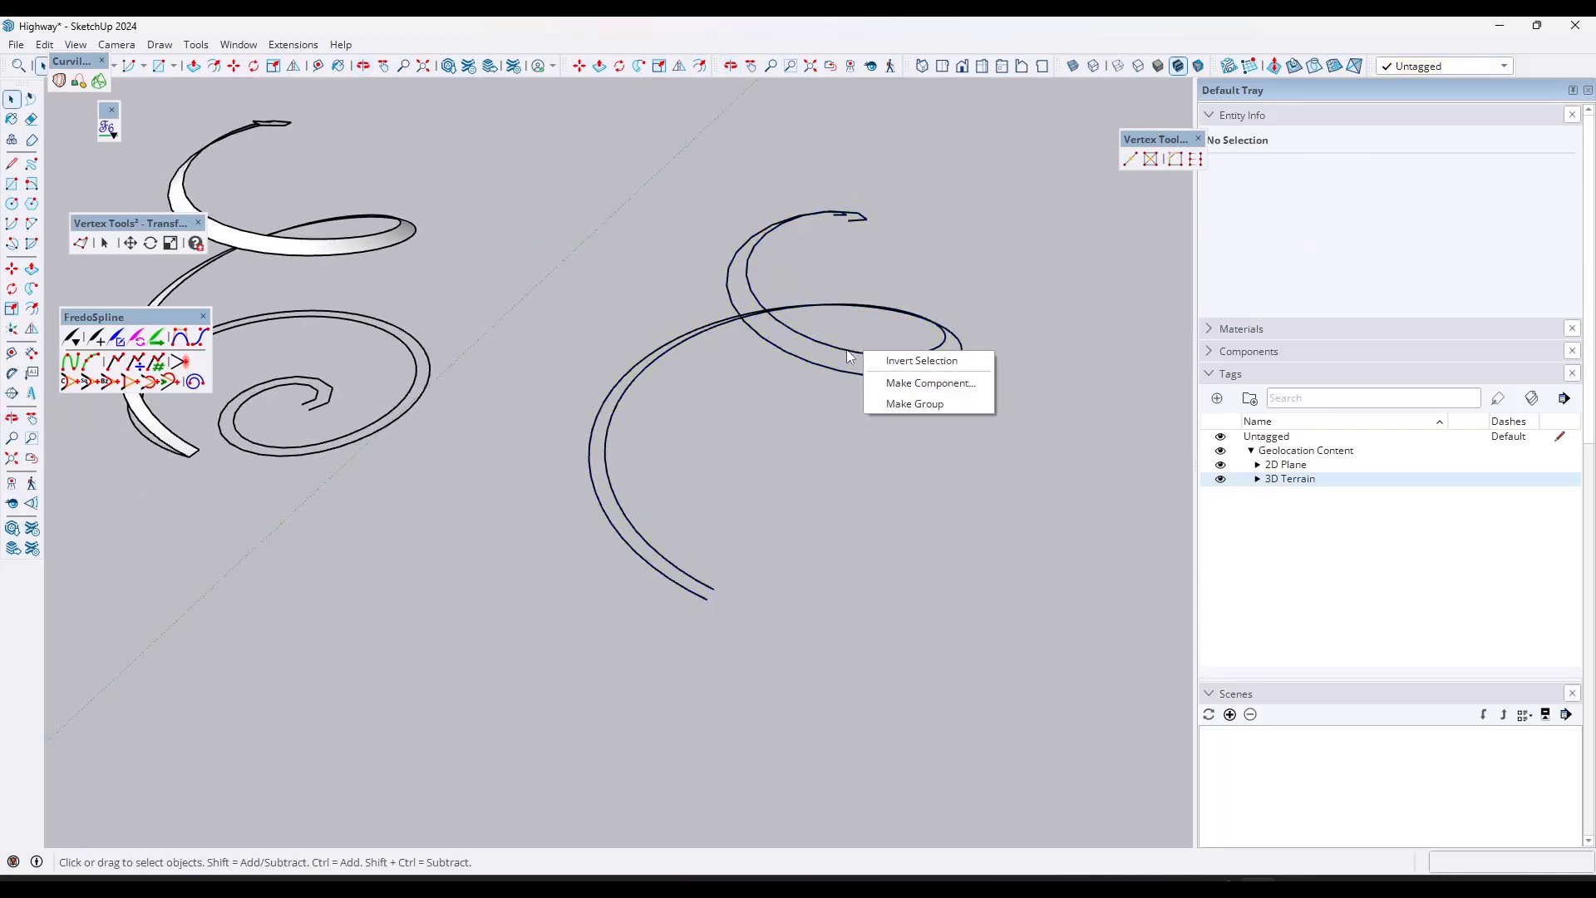
{"action": "right_click", "coordinate": [846, 349]}
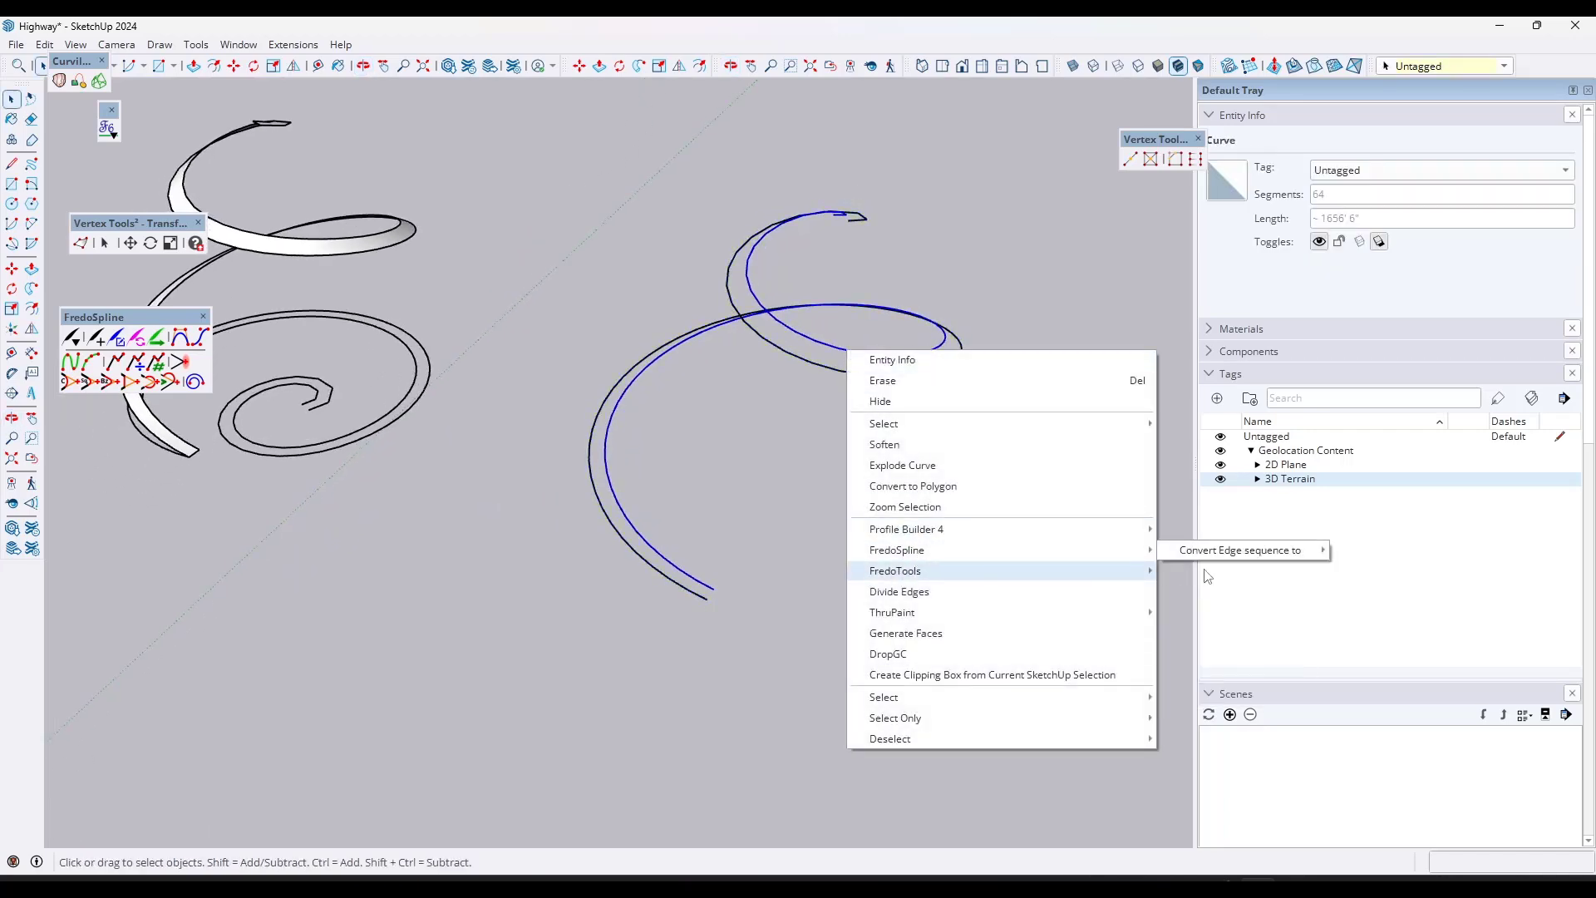
{"action": "left_click", "coordinate": [1226, 561]}
- Convert the copied inner raised curve to a FredoSpline Polyline Segmentor with 360 segments using the Equalize method
{"action": "right_click", "coordinate": [835, 345]}
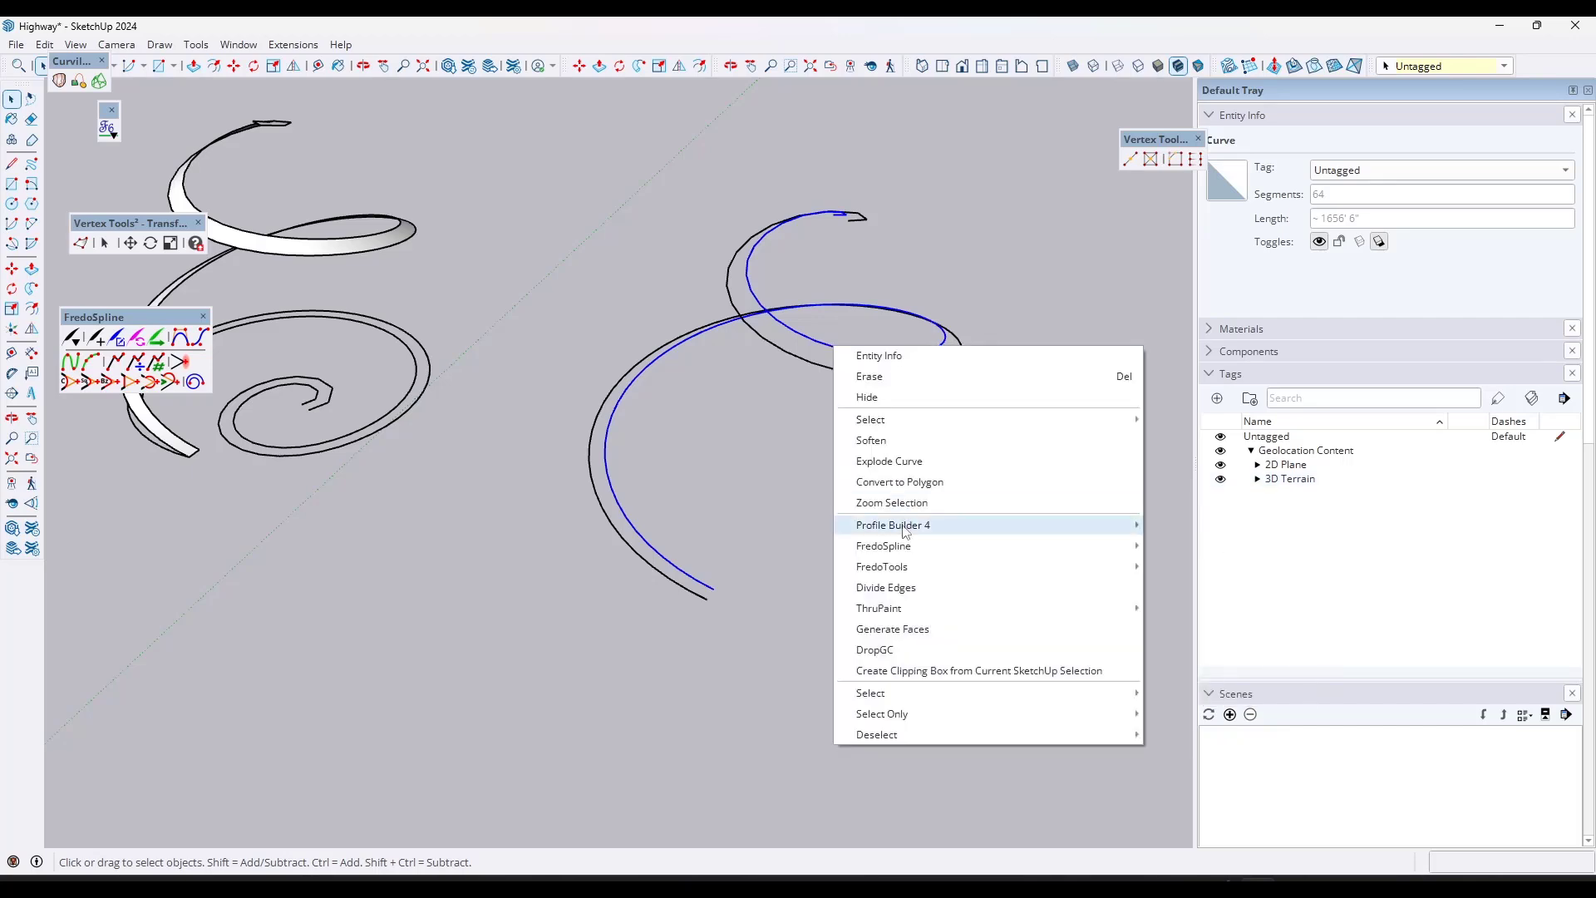
{"action": "mouse_move", "coordinate": [927, 546]}
{"action": "mouse_move", "coordinate": [1215, 546]}
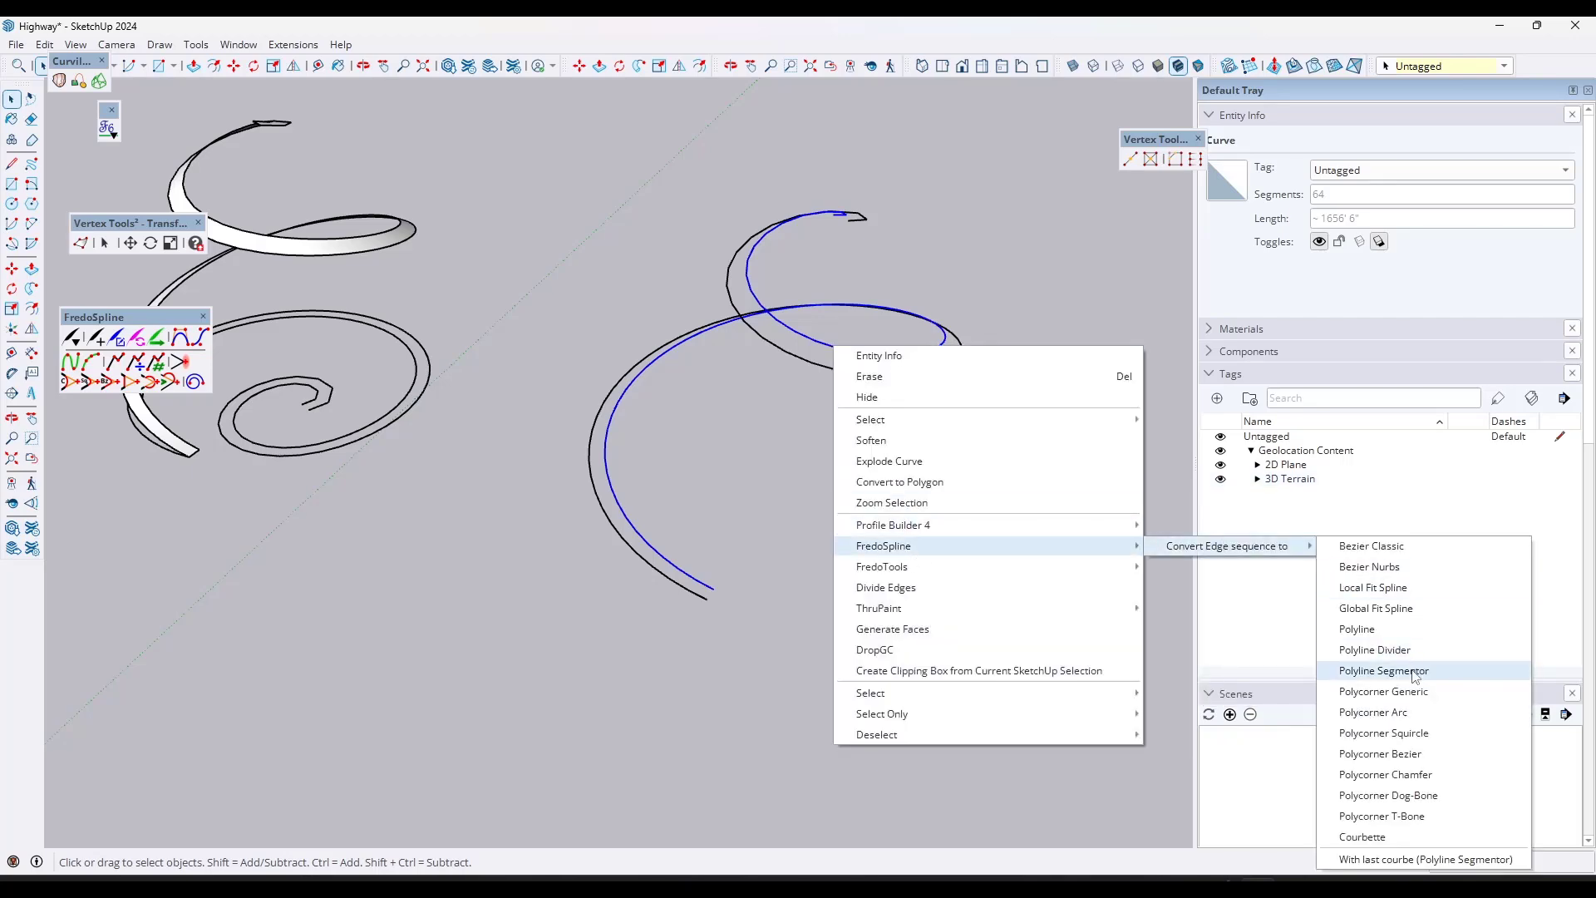
{"action": "left_click", "coordinate": [1383, 670]}
{"action": "left_click", "coordinate": [238, 122]}
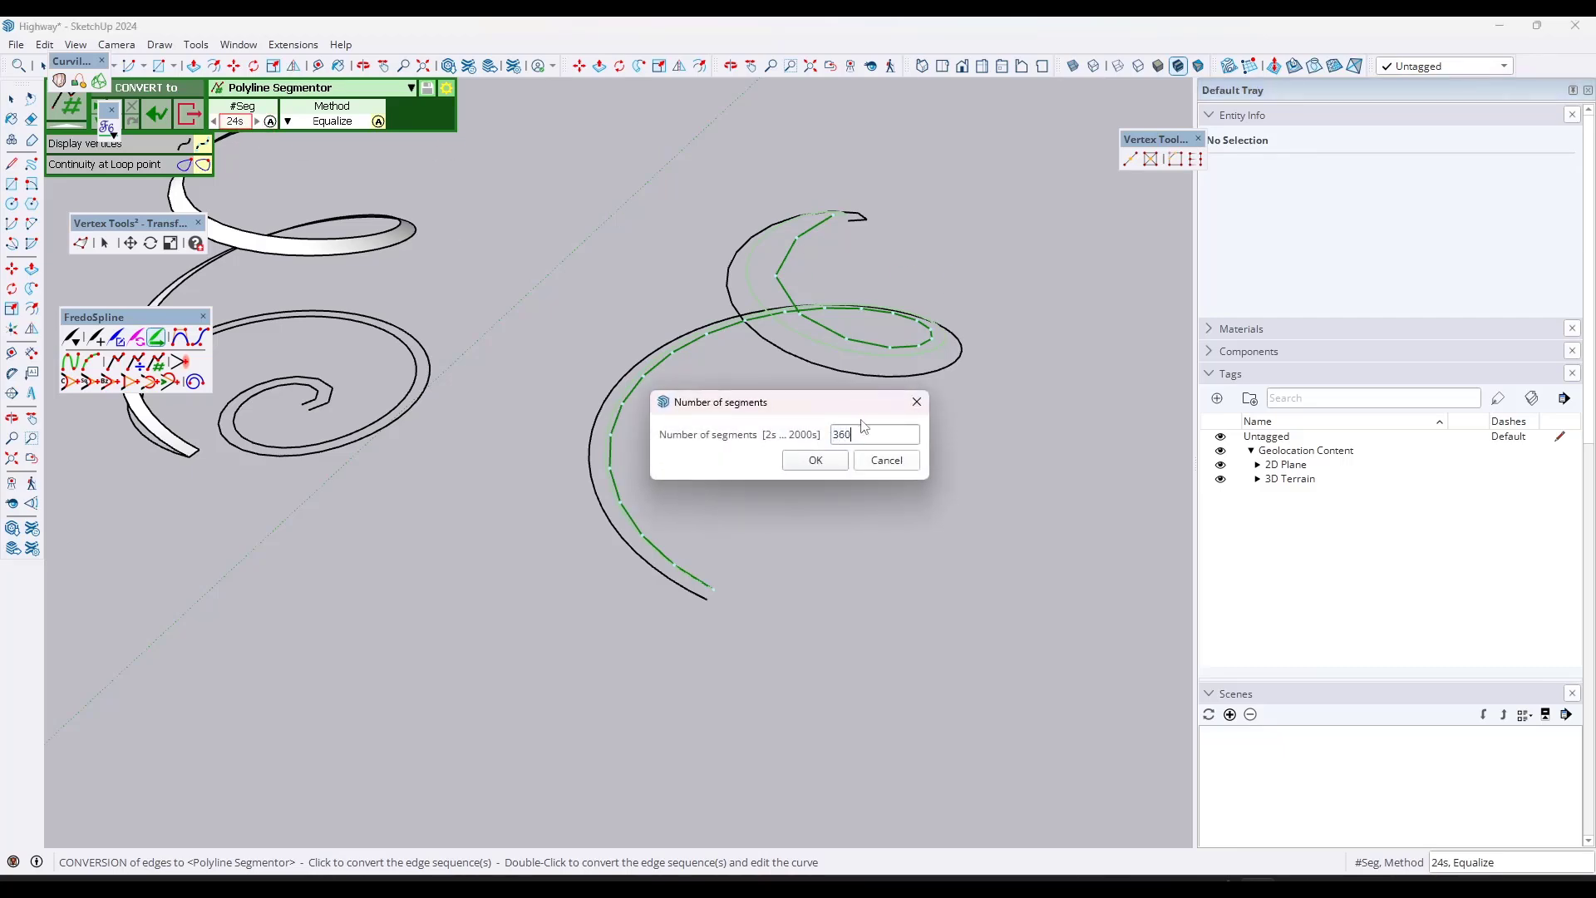
{"action": "key", "text": "Return"}
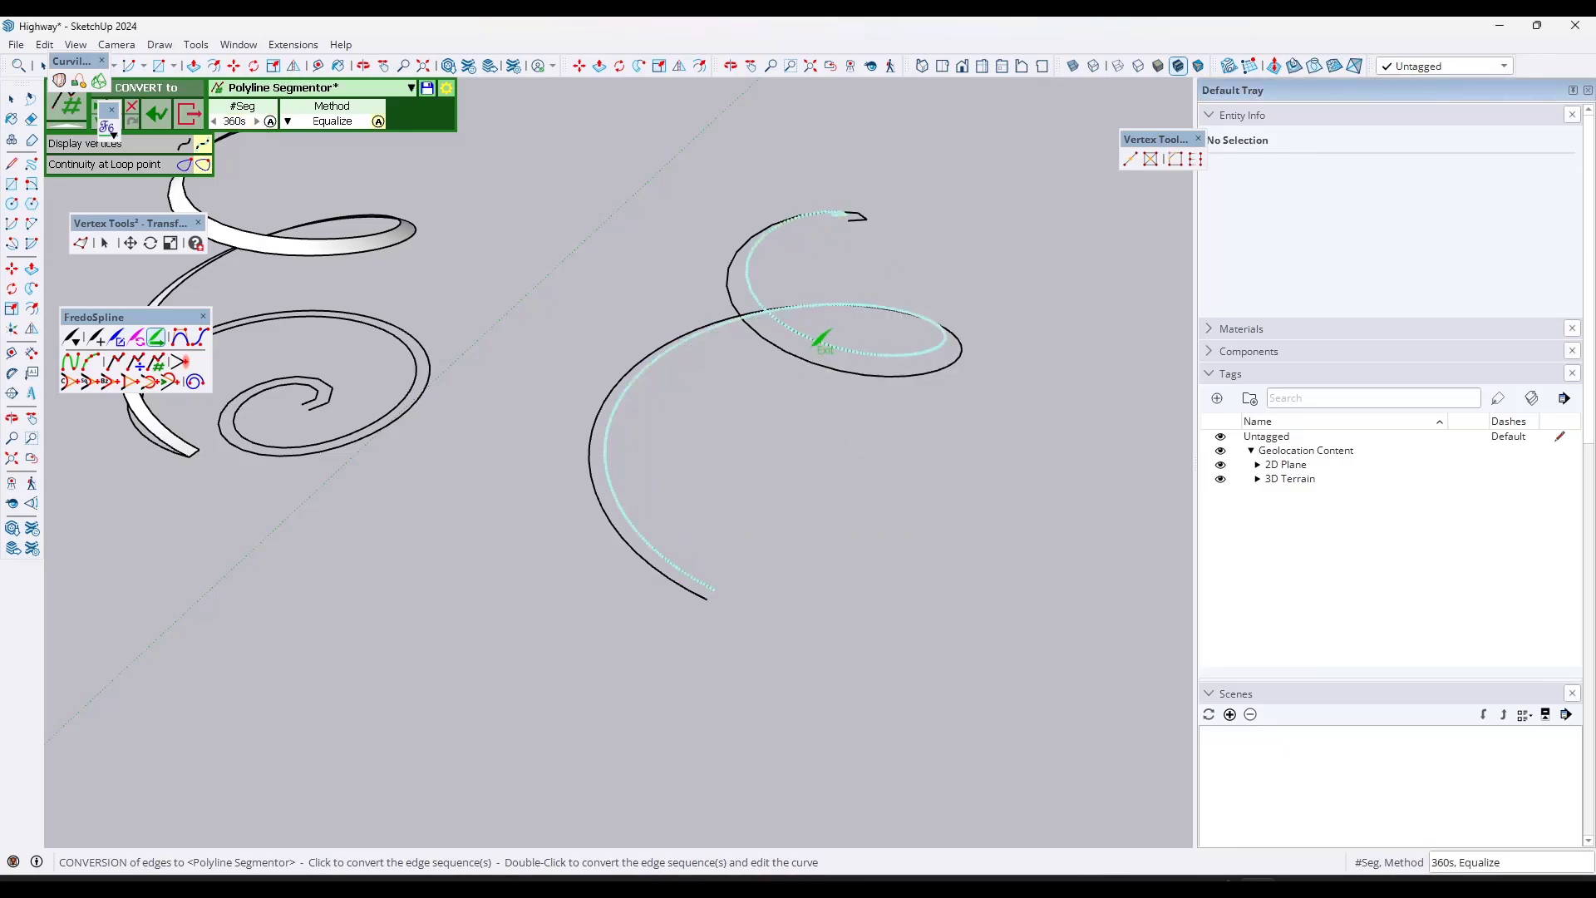
{"action": "middle_click_drag", "start_coordinate": [825, 355], "coordinate": [832, 516]}
{"action": "left_click", "coordinate": [831, 517]}
- Convert the copied outer raised curve to a FredoSpline Polyline Segmentor with 360 equalized segments as well
{"action": "left_click", "coordinate": [831, 492]}
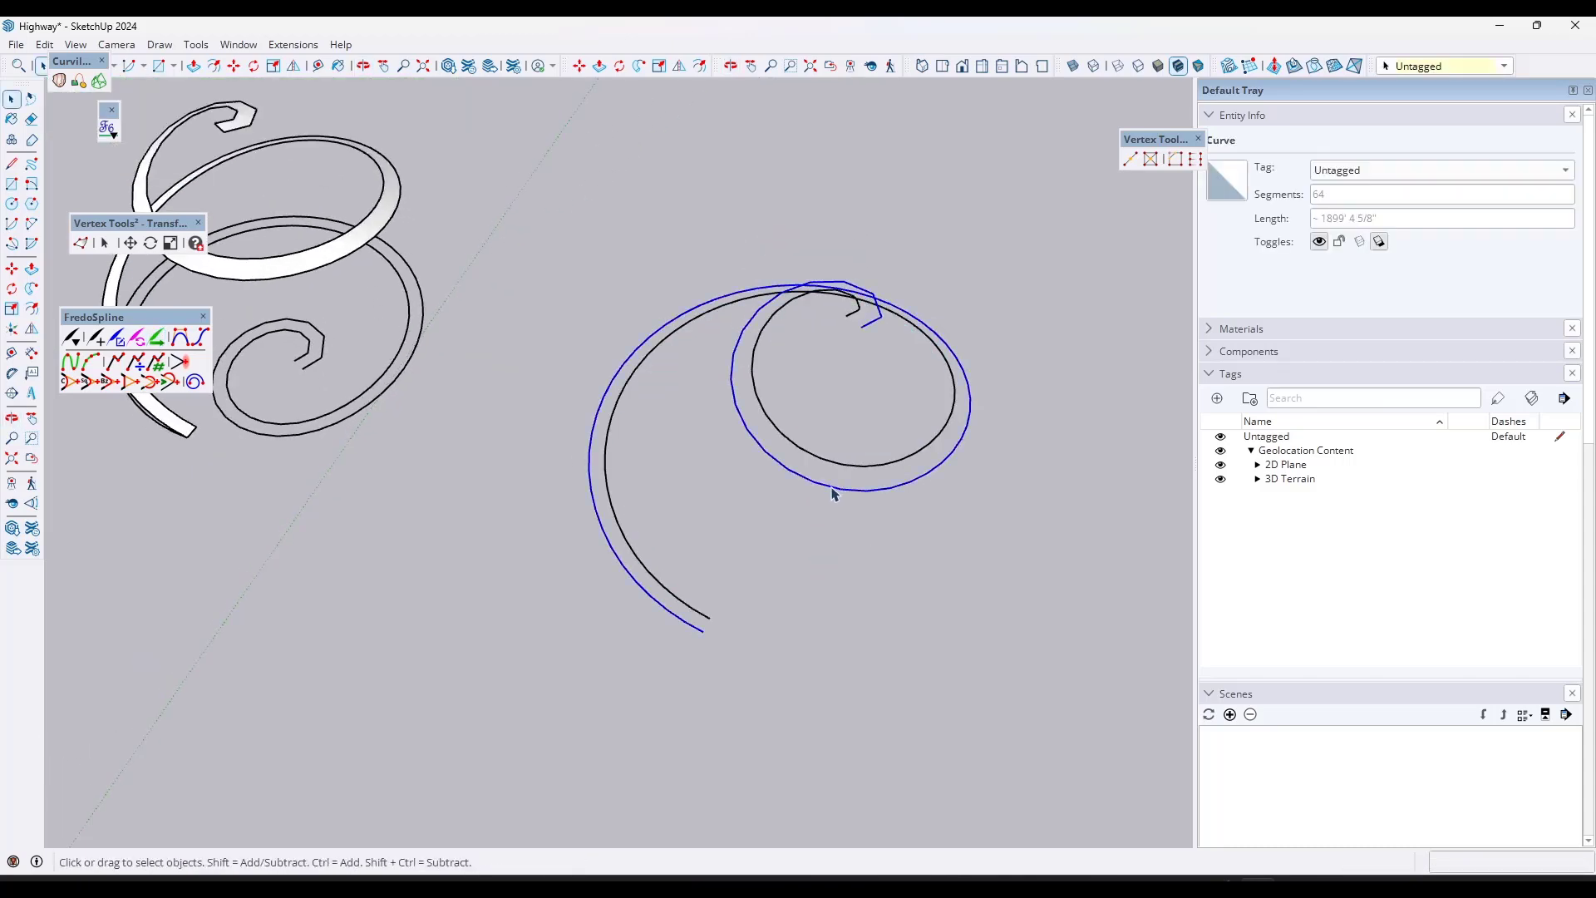
{"action": "right_click", "coordinate": [831, 492]}
{"action": "mouse_move", "coordinate": [894, 690]}
{"action": "mouse_move", "coordinate": [1233, 690]}
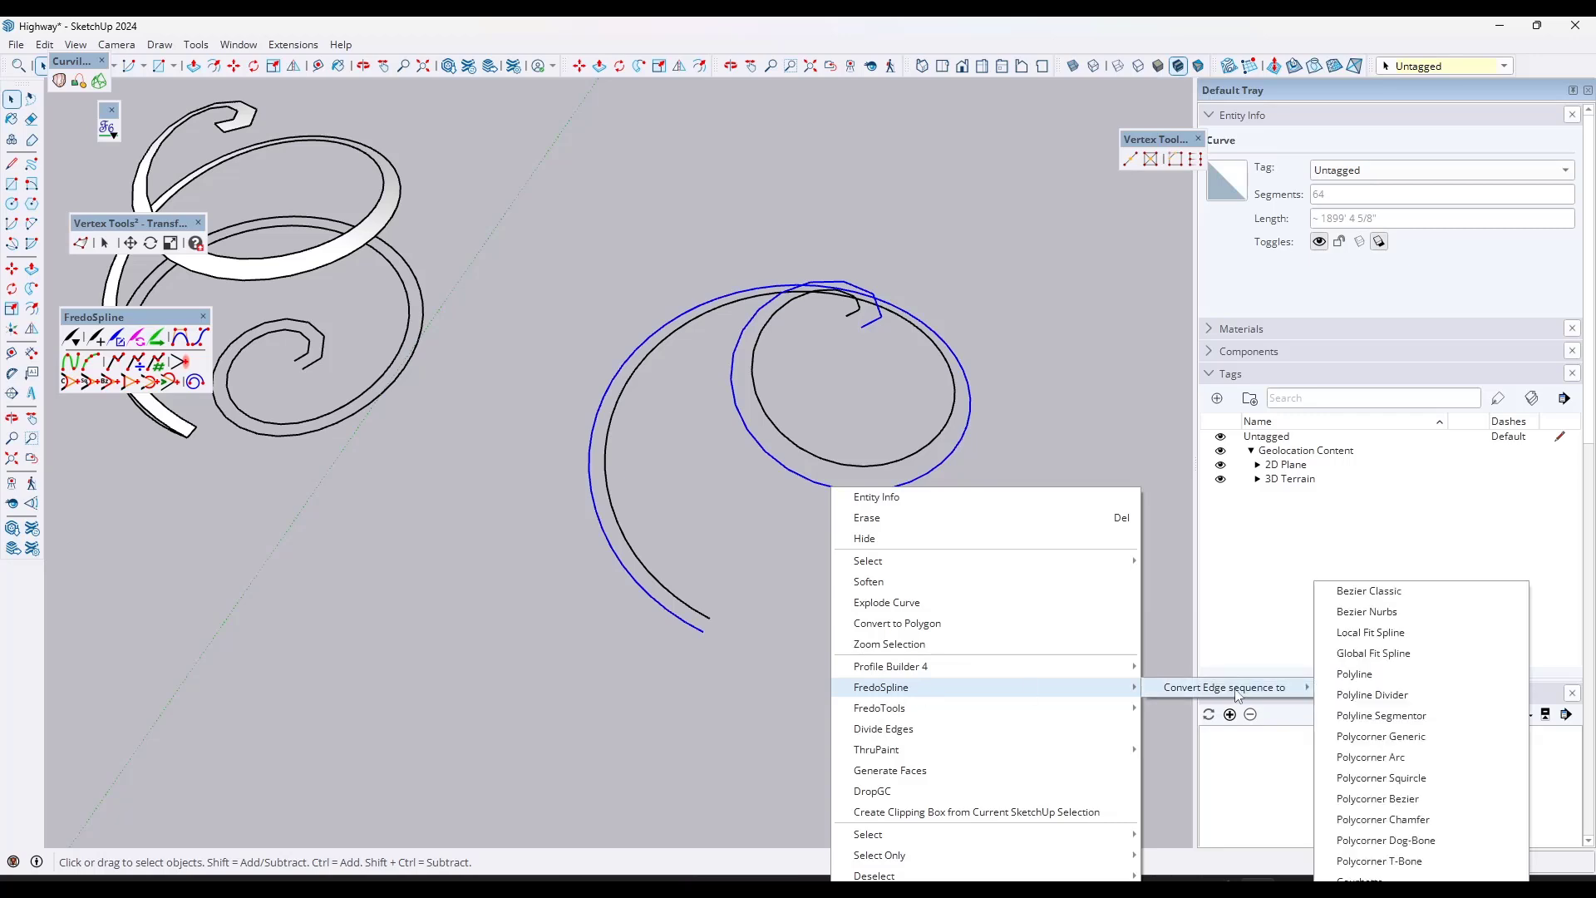
{"action": "left_click", "coordinate": [1371, 716]}
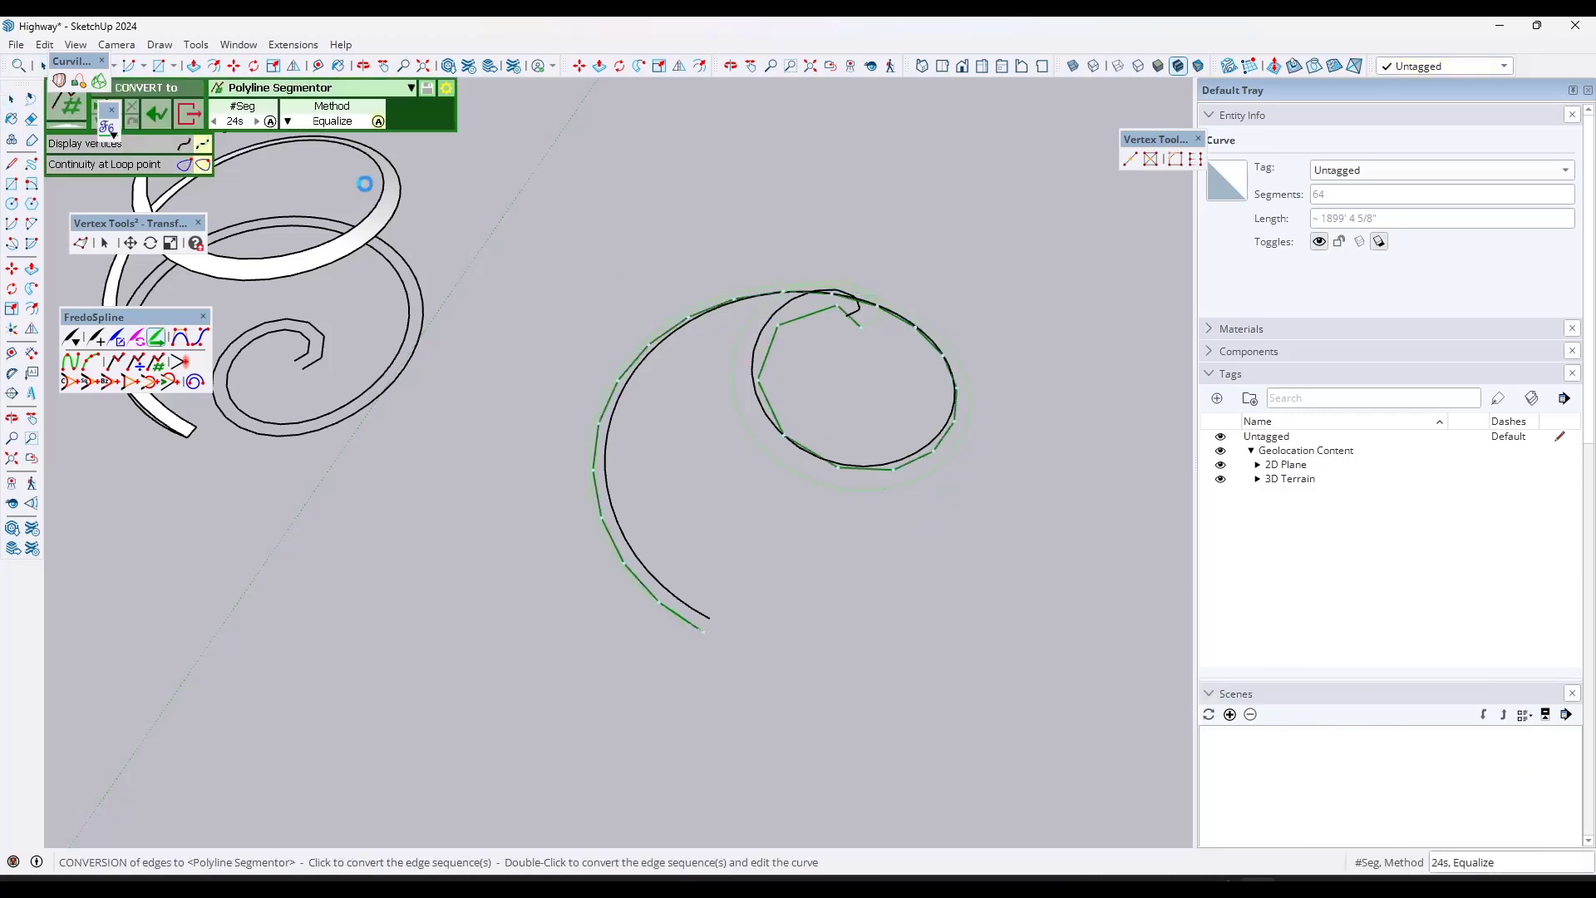
{"action": "left_click", "coordinate": [235, 122]}
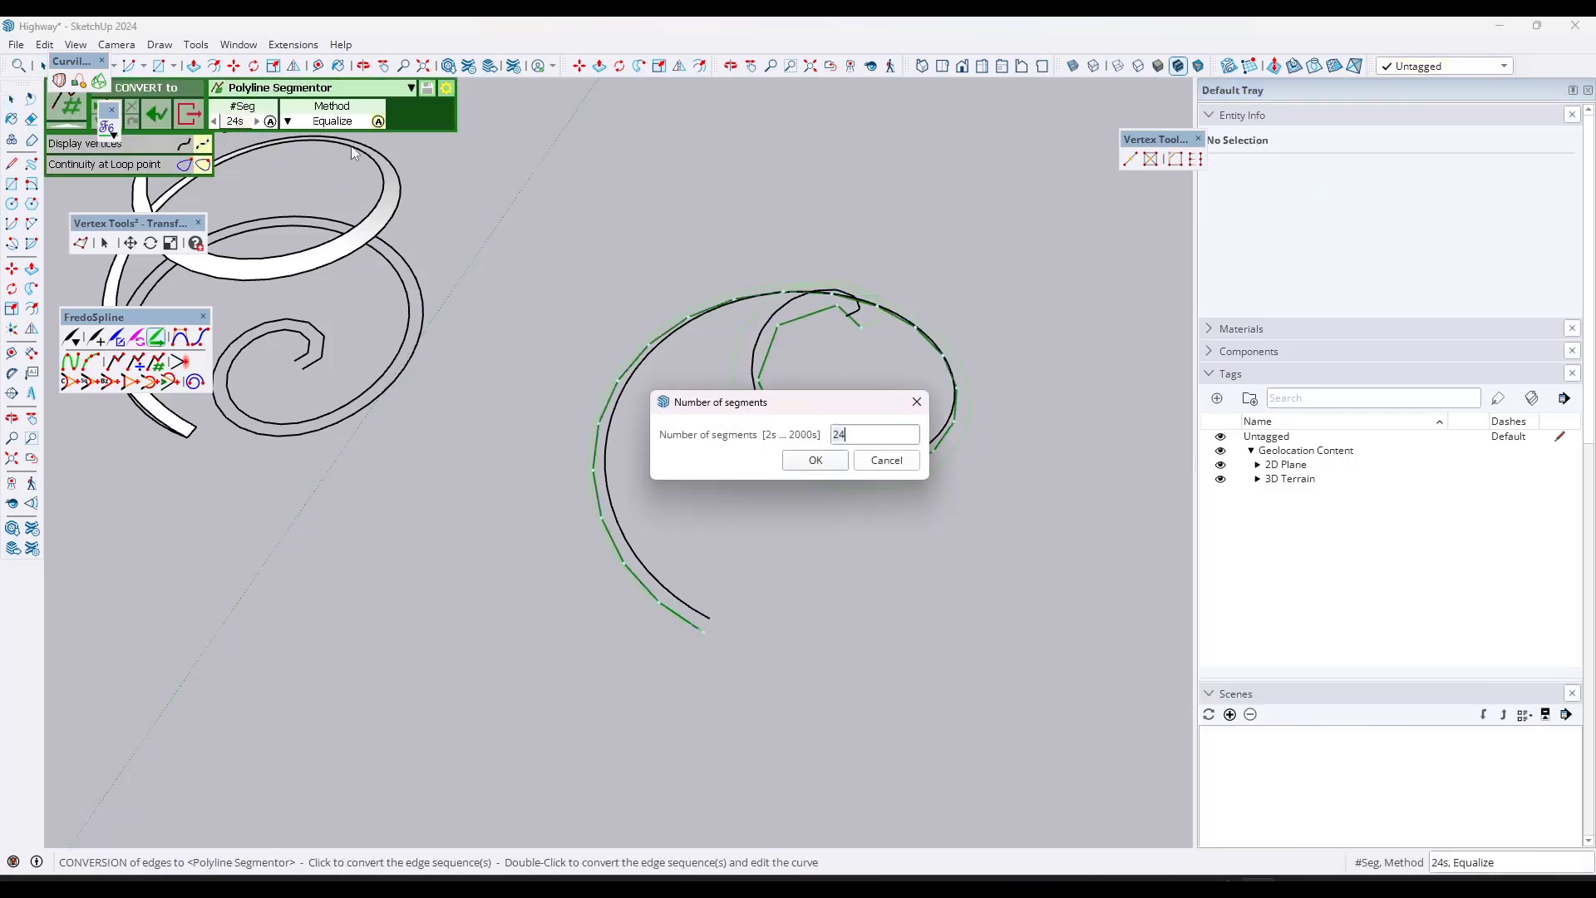
{"action": "type", "text": "360"}
{"action": "key", "text": "Return"}
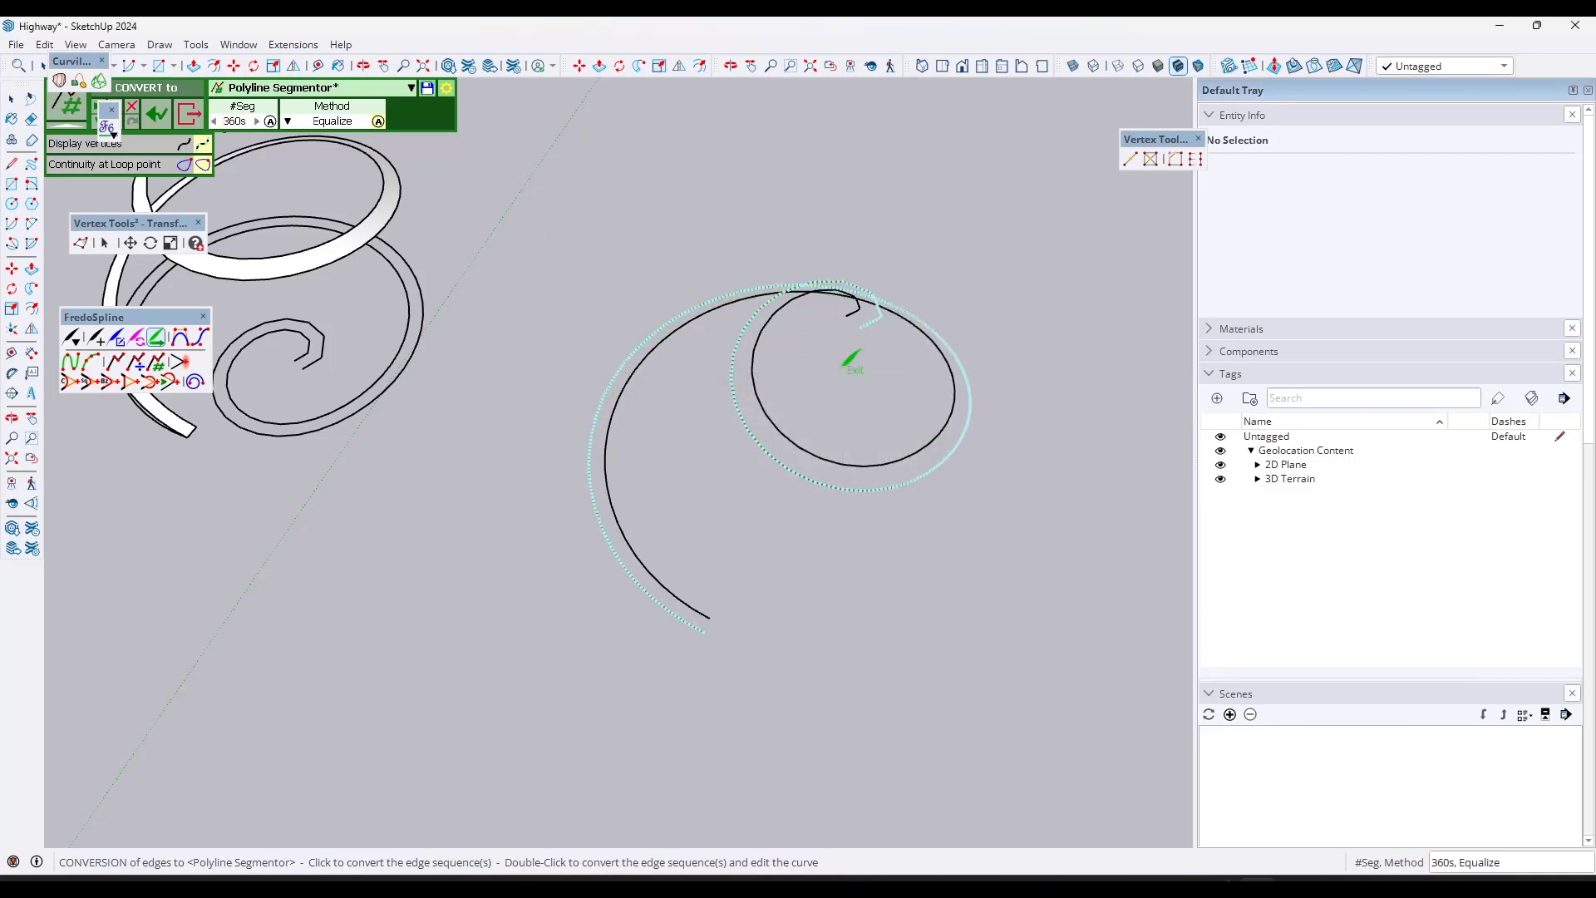
{"action": "left_click", "coordinate": [849, 360]}
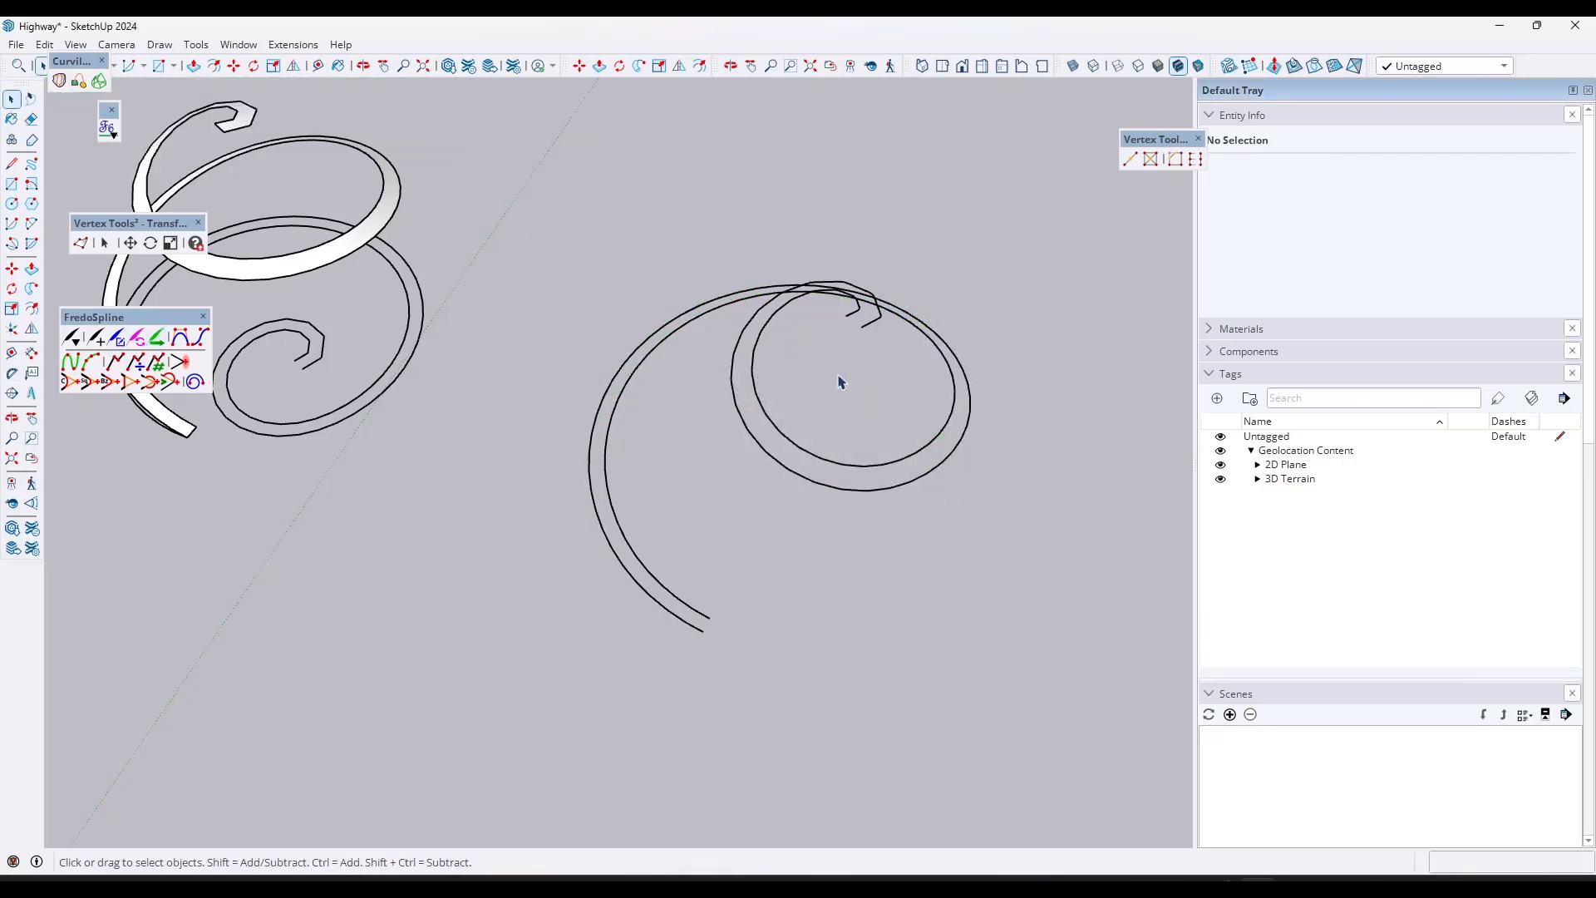
- Loft the two copied 360-segment curves into a ramp surface with Curviloft's Loft by Spline
{"action": "left_click", "coordinate": [856, 317]}
{"action": "left_click", "coordinate": [858, 317], "text": "ctrl"}
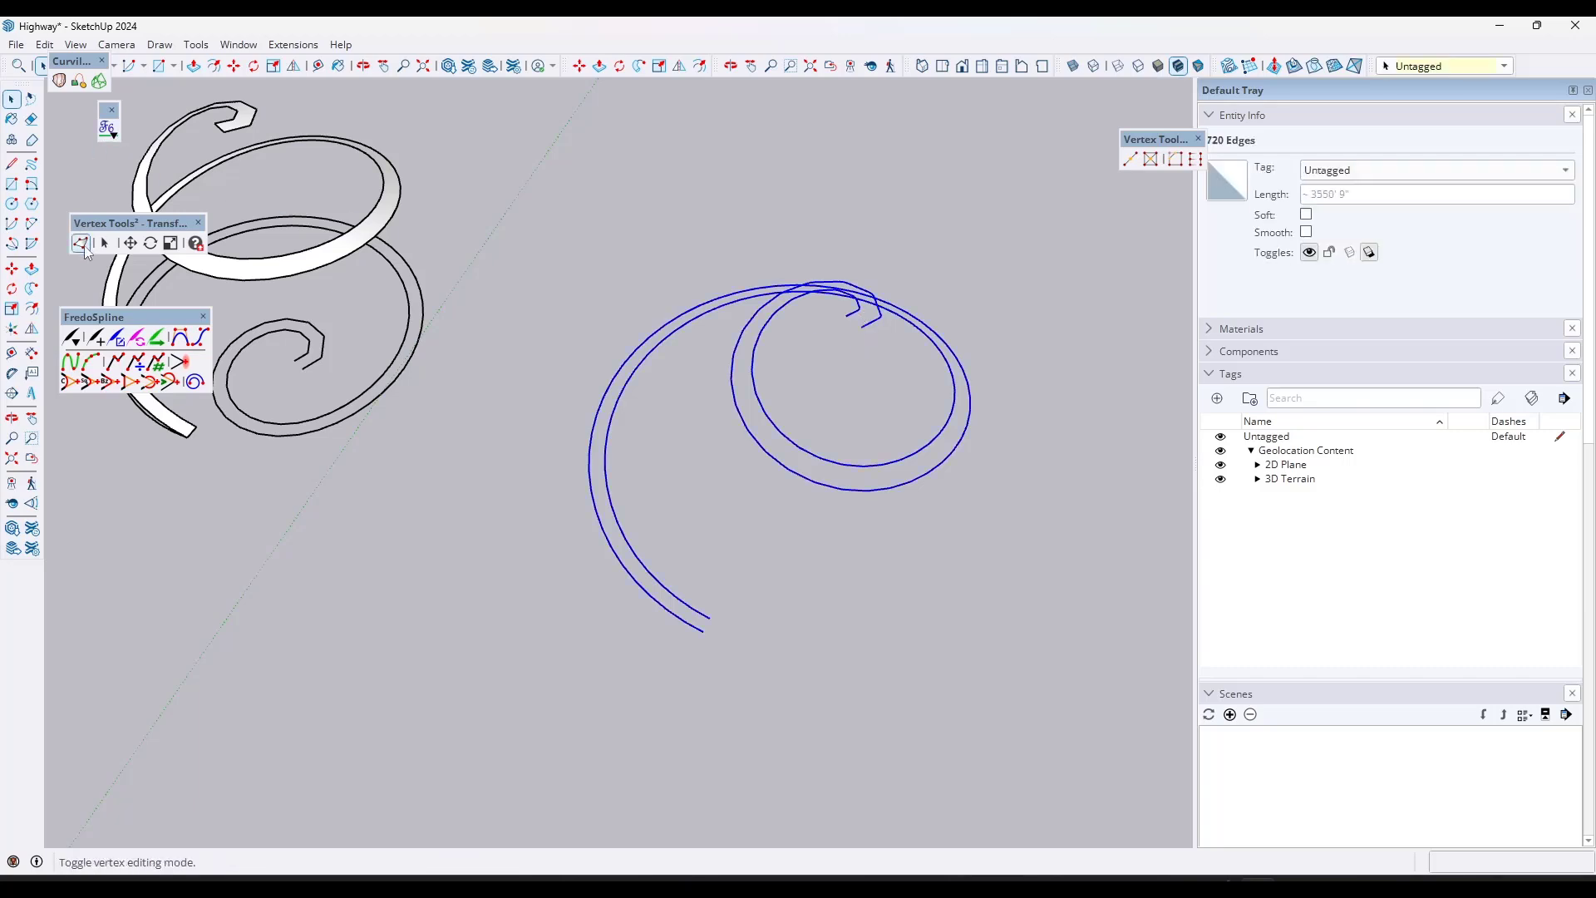
{"action": "left_click", "coordinate": [63, 82]}
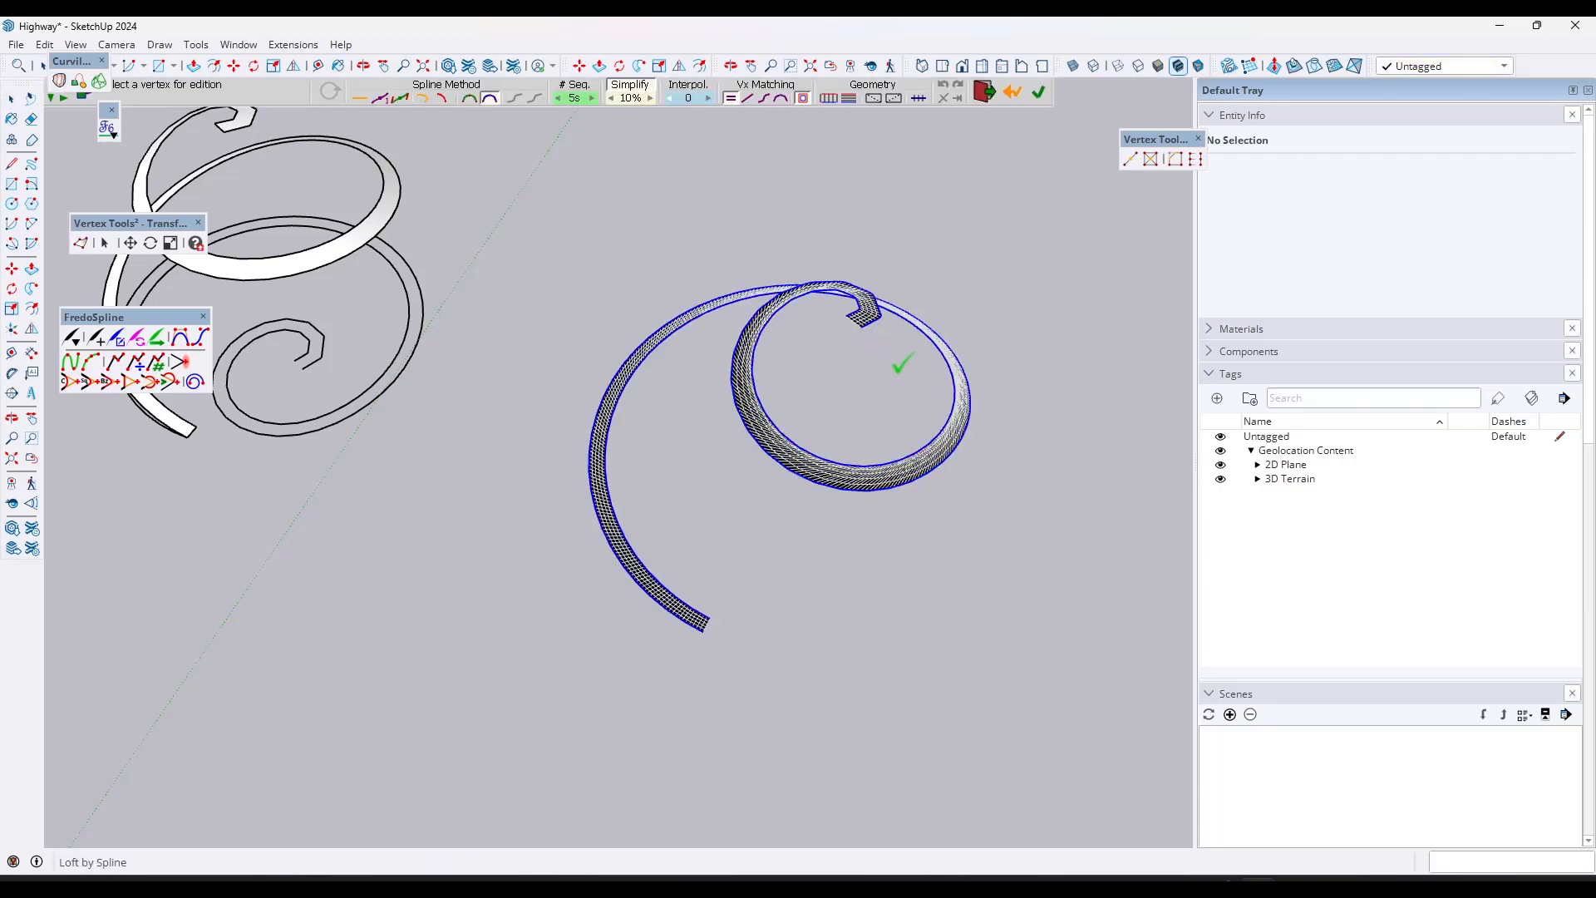
{"action": "middle_click_drag", "start_coordinate": [879, 399], "coordinate": [828, 448]}
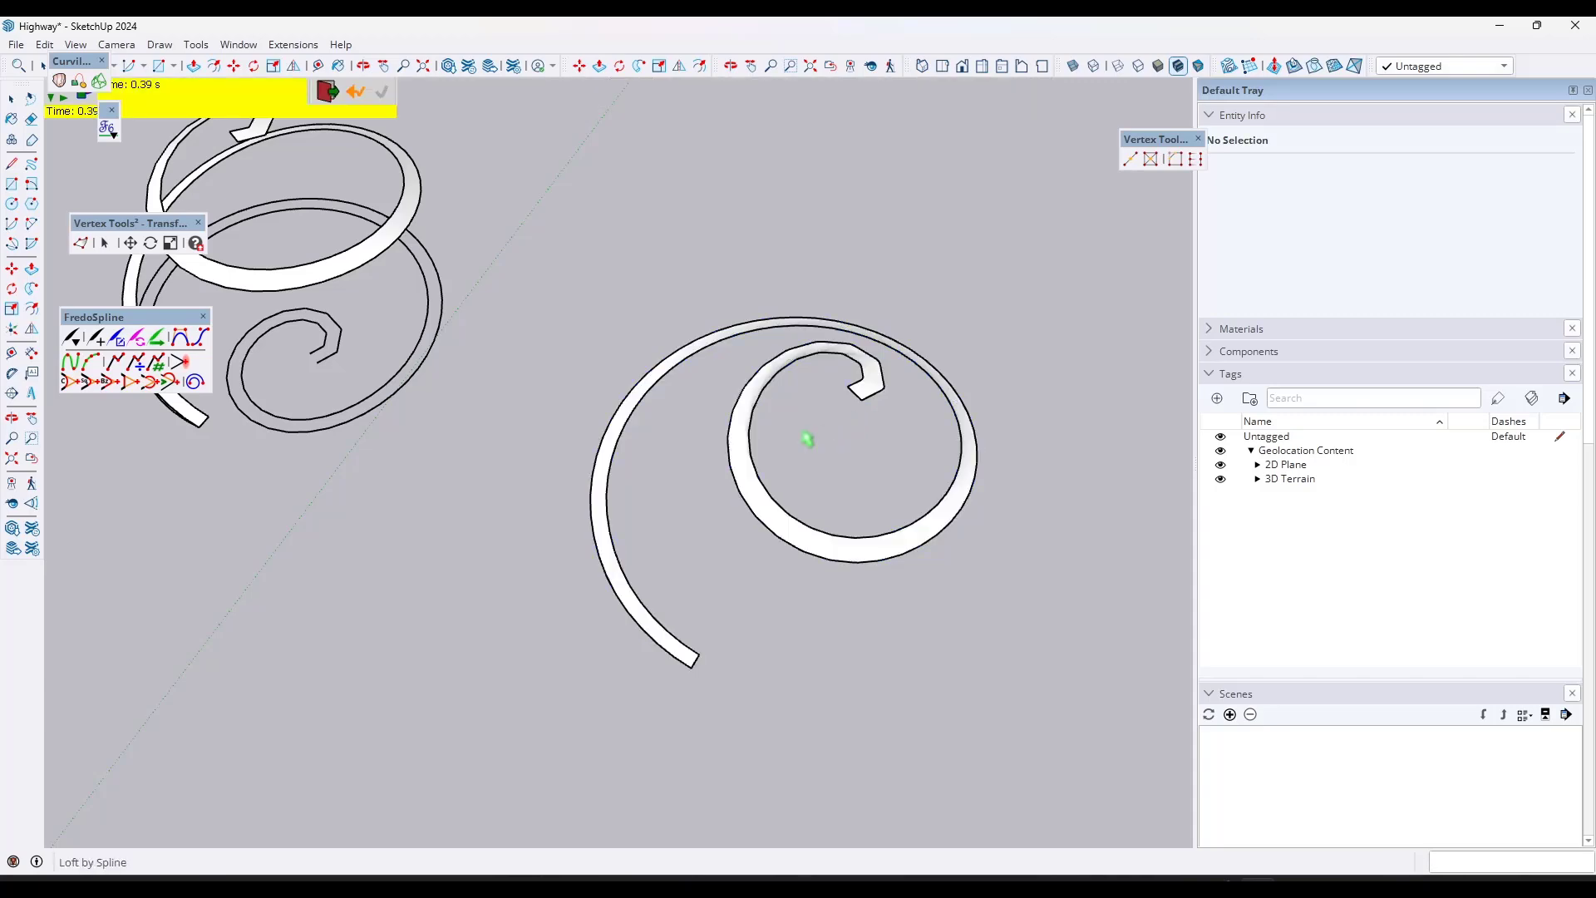
{"action": "key", "text": "space"}
- Turn on hidden geometry and compare the mesh density of the two lofted spiral ramps
{"action": "left_click", "coordinate": [73, 45]}
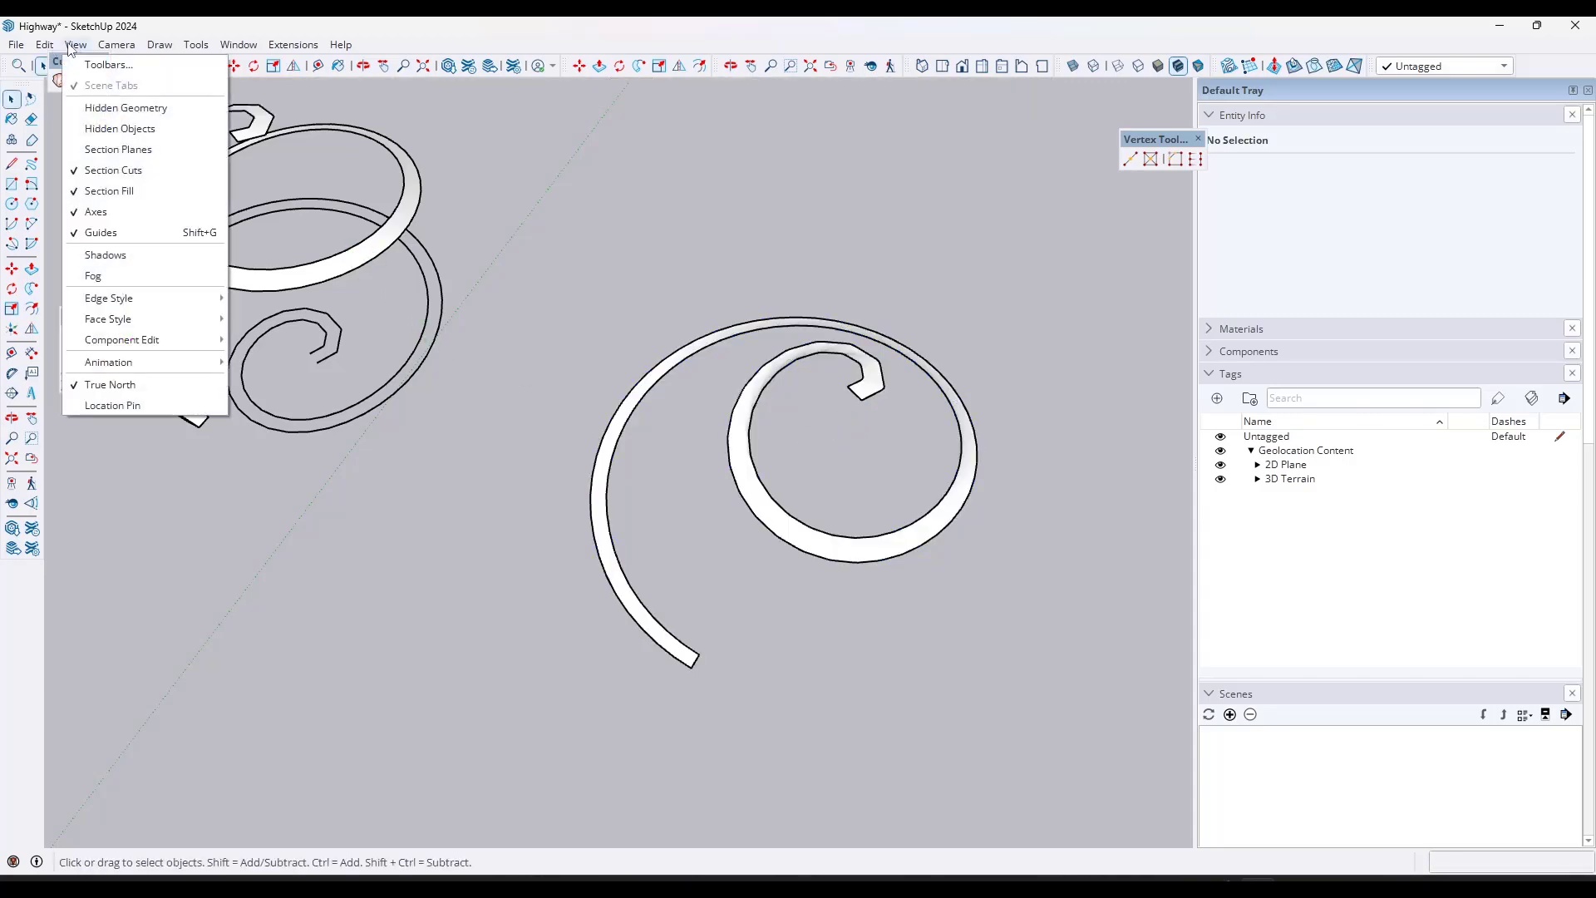
{"action": "left_click", "coordinate": [121, 107]}
{"action": "scroll", "coordinate": [369, 266], "scroll_direction": "up", "scroll_amount": 1}
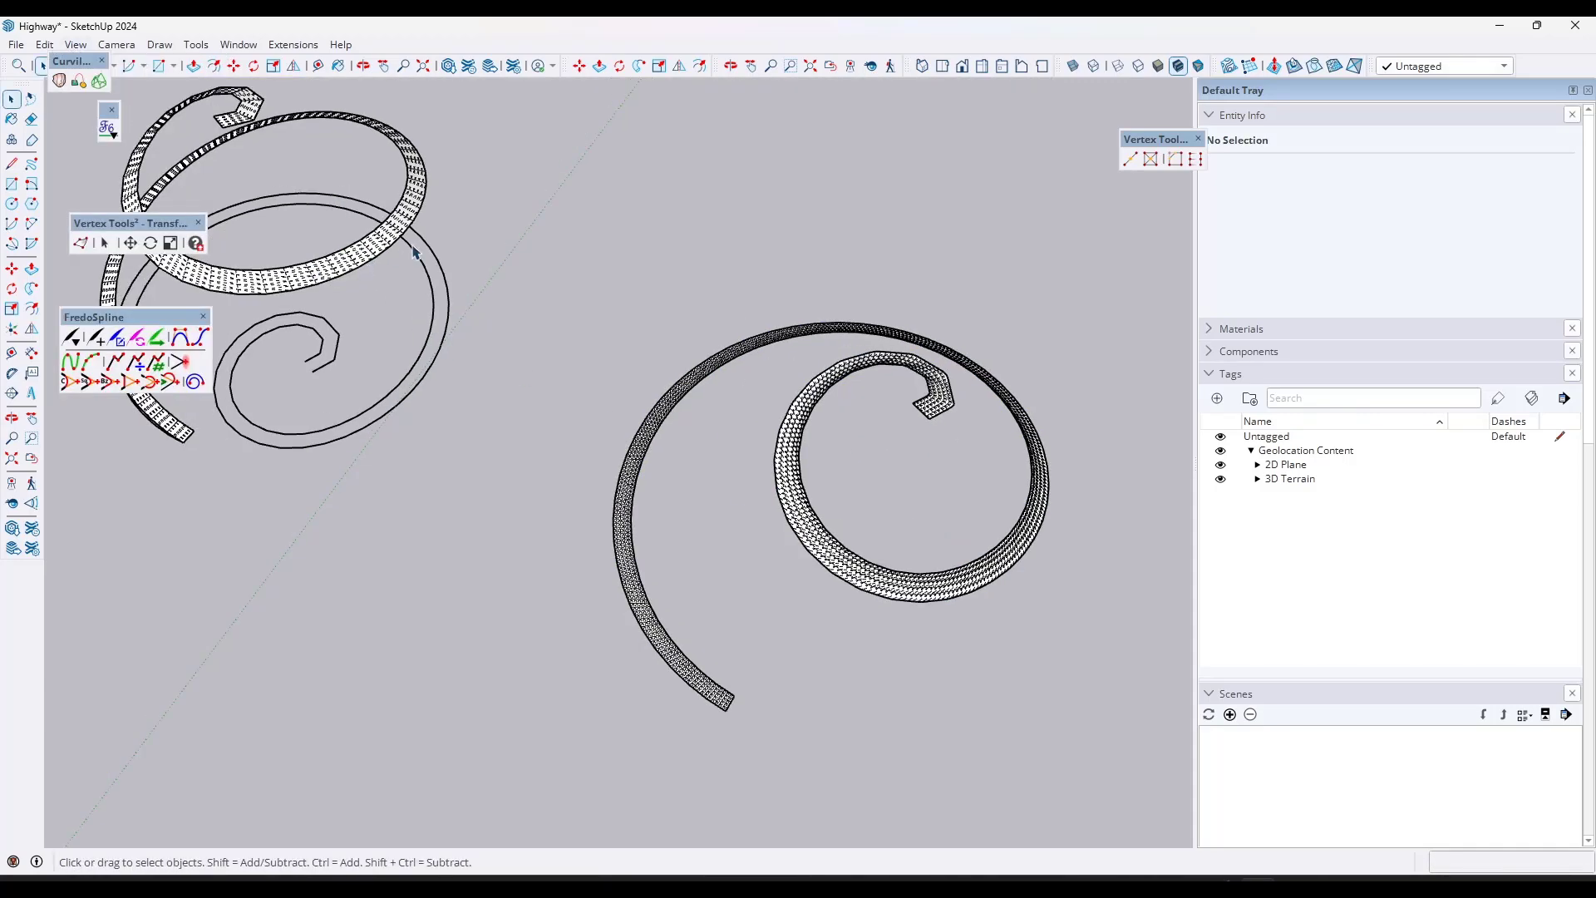
{"action": "scroll", "coordinate": [416, 248], "scroll_direction": "down", "scroll_amount": 4}
{"action": "scroll", "coordinate": [319, 230], "scroll_direction": "up", "scroll_amount": 2}
{"action": "scroll", "coordinate": [655, 401], "scroll_direction": "down", "scroll_amount": 2}
{"action": "middle_click_drag", "start_coordinate": [659, 397], "coordinate": [813, 398]}
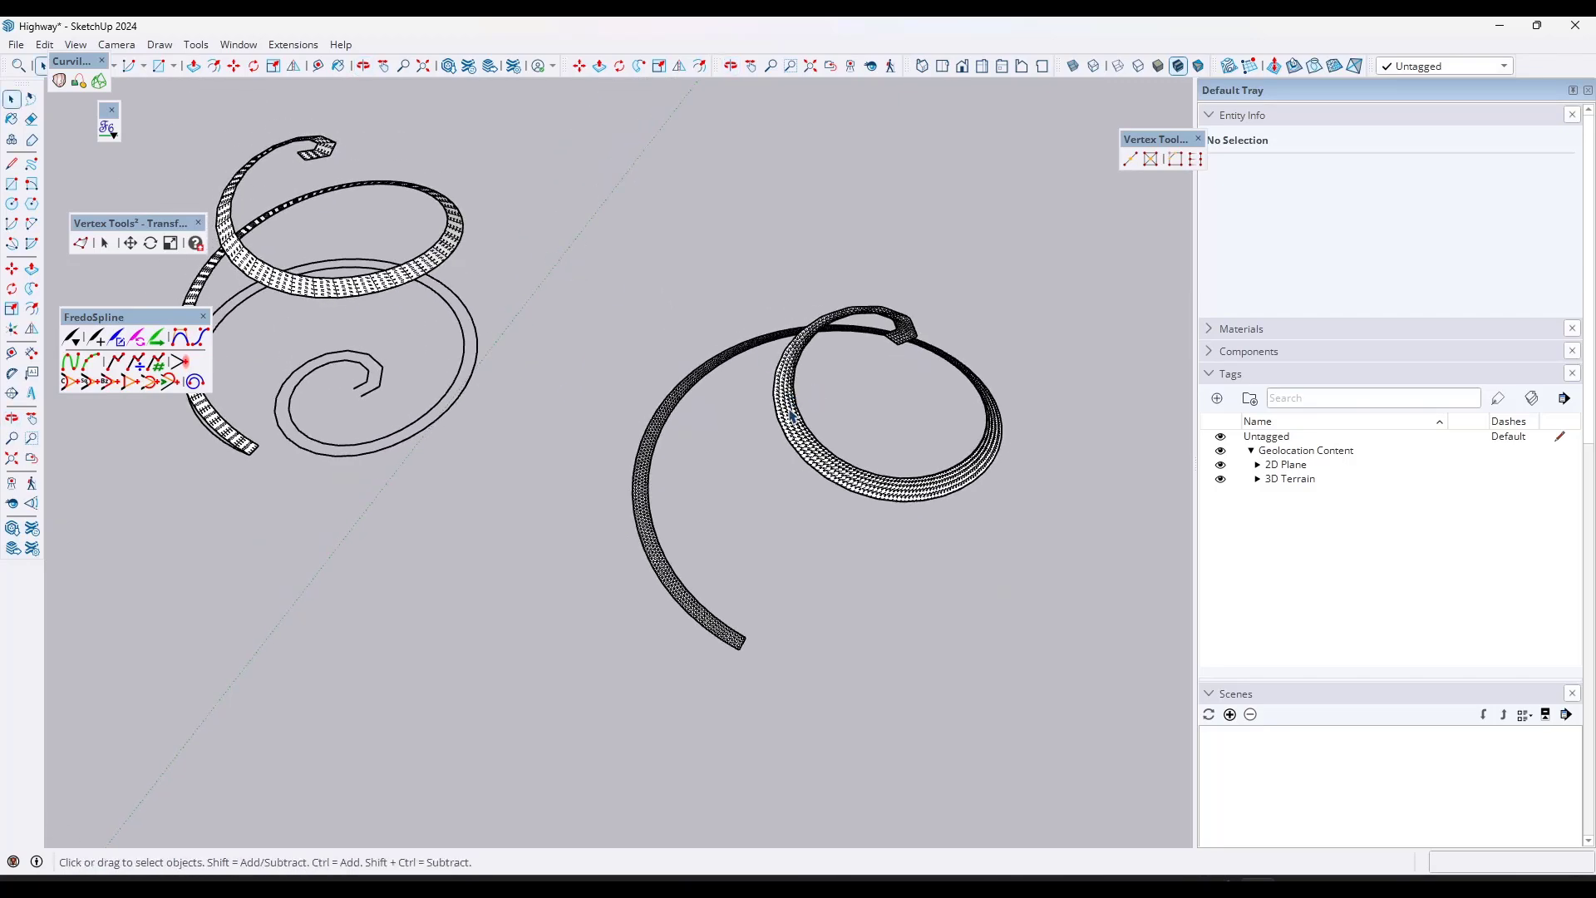
- Open the denser spiral ramp for vertex editing and soft-select around a vertex on its upper loop with a 250' radius
{"action": "double_click", "coordinate": [791, 416]}
{"action": "scroll", "coordinate": [790, 345], "scroll_direction": "up", "scroll_amount": 2}
{"action": "left_click", "coordinate": [105, 243]}
{"action": "left_click", "coordinate": [80, 243]}
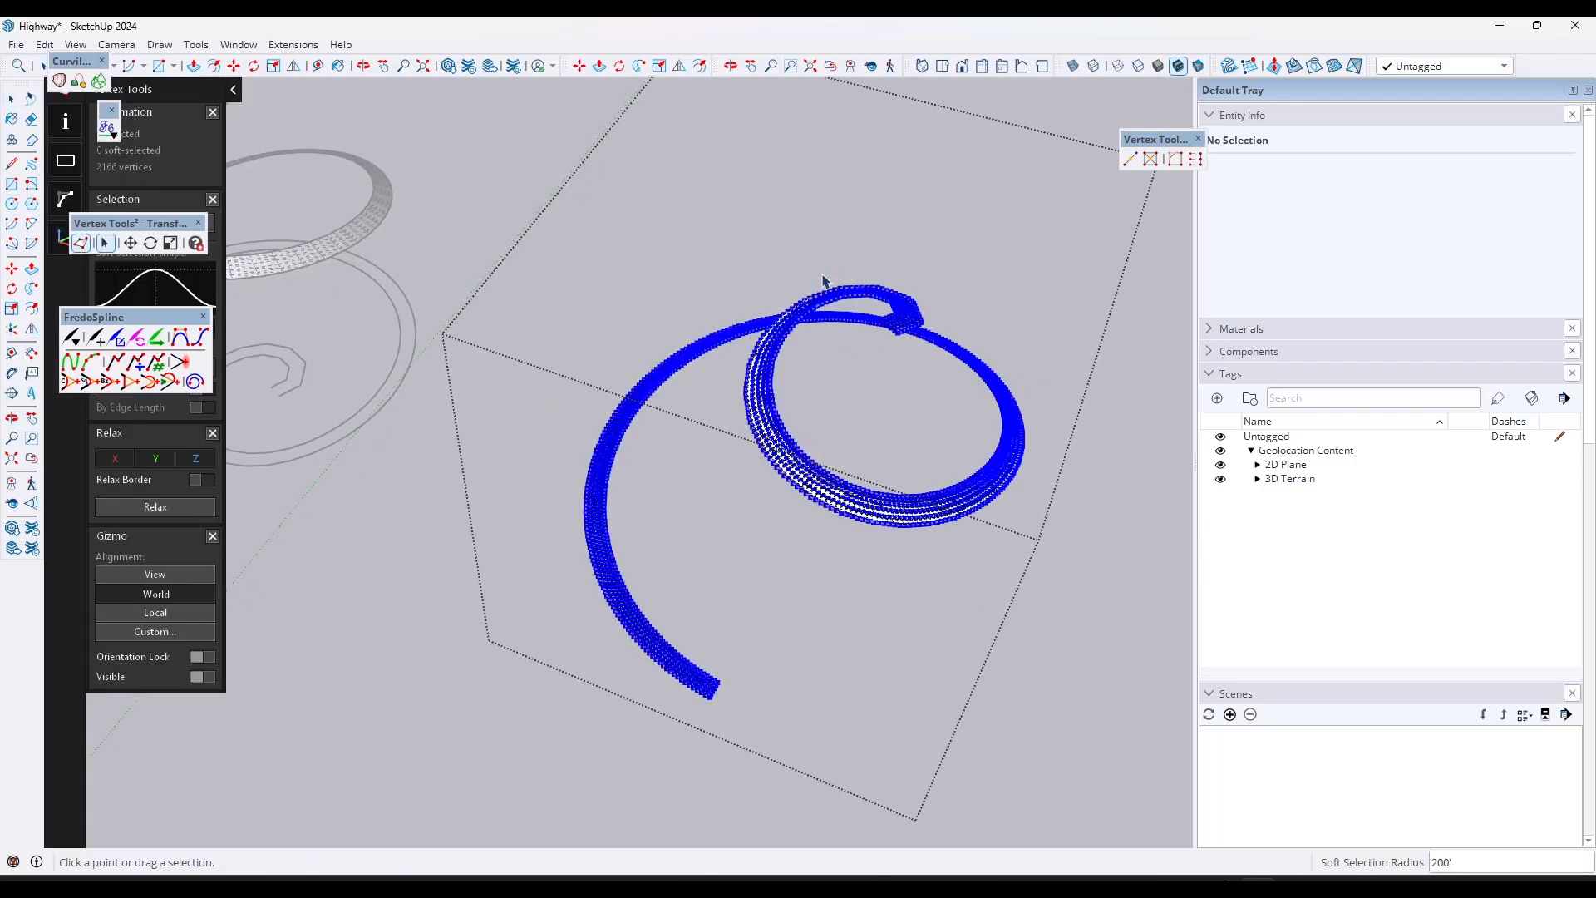
{"action": "left_click", "coordinate": [798, 456]}
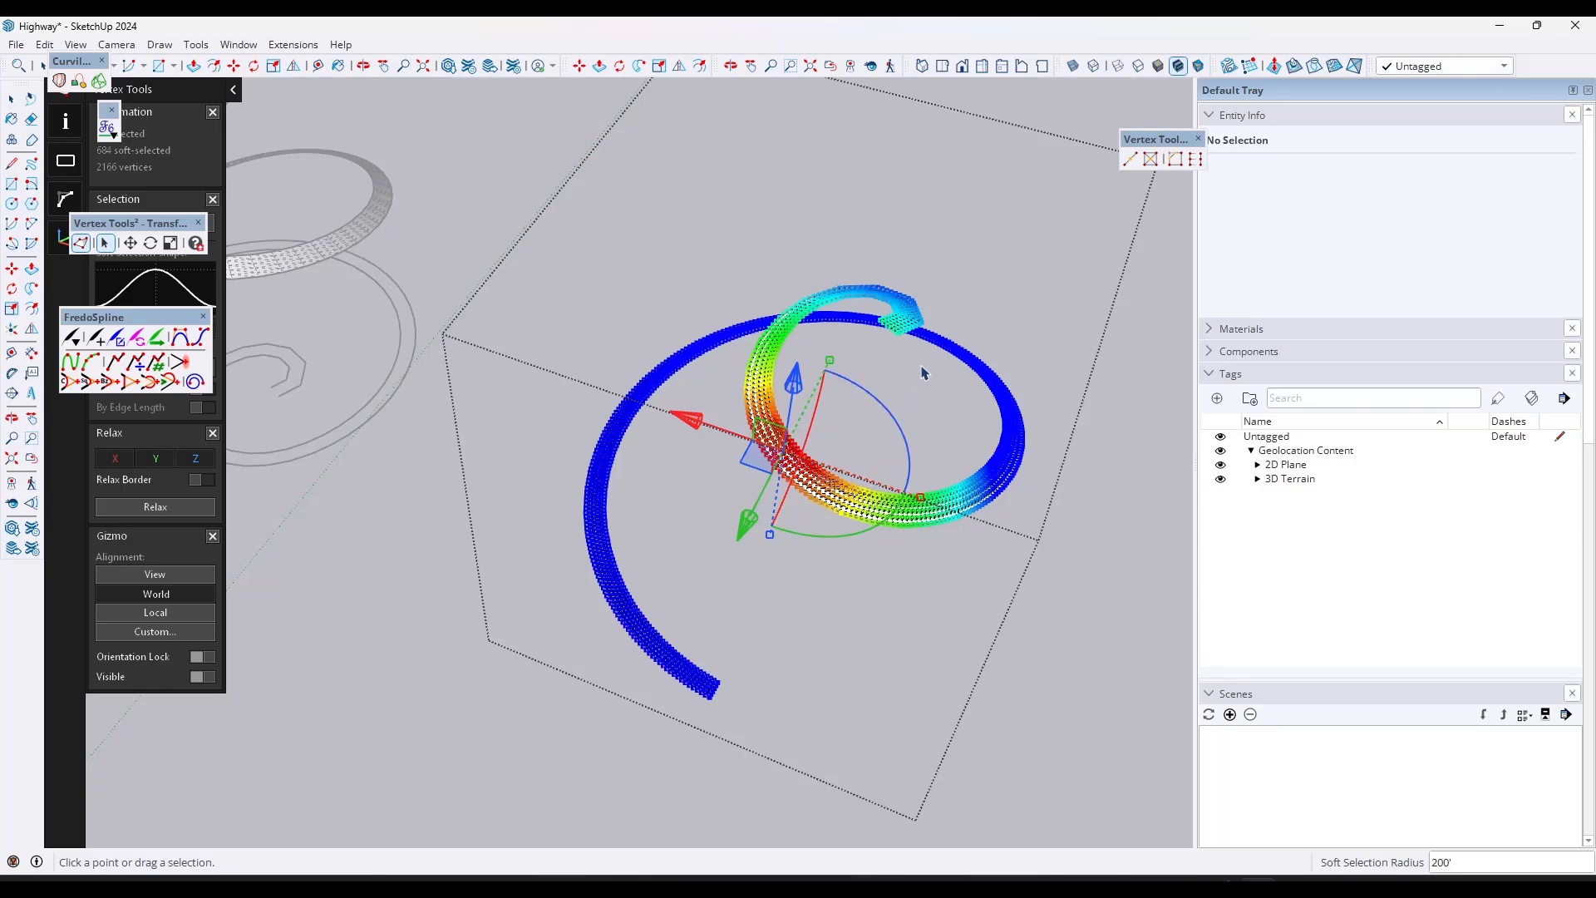
{"action": "type", "text": "250"}
{"action": "key", "text": "Return"}
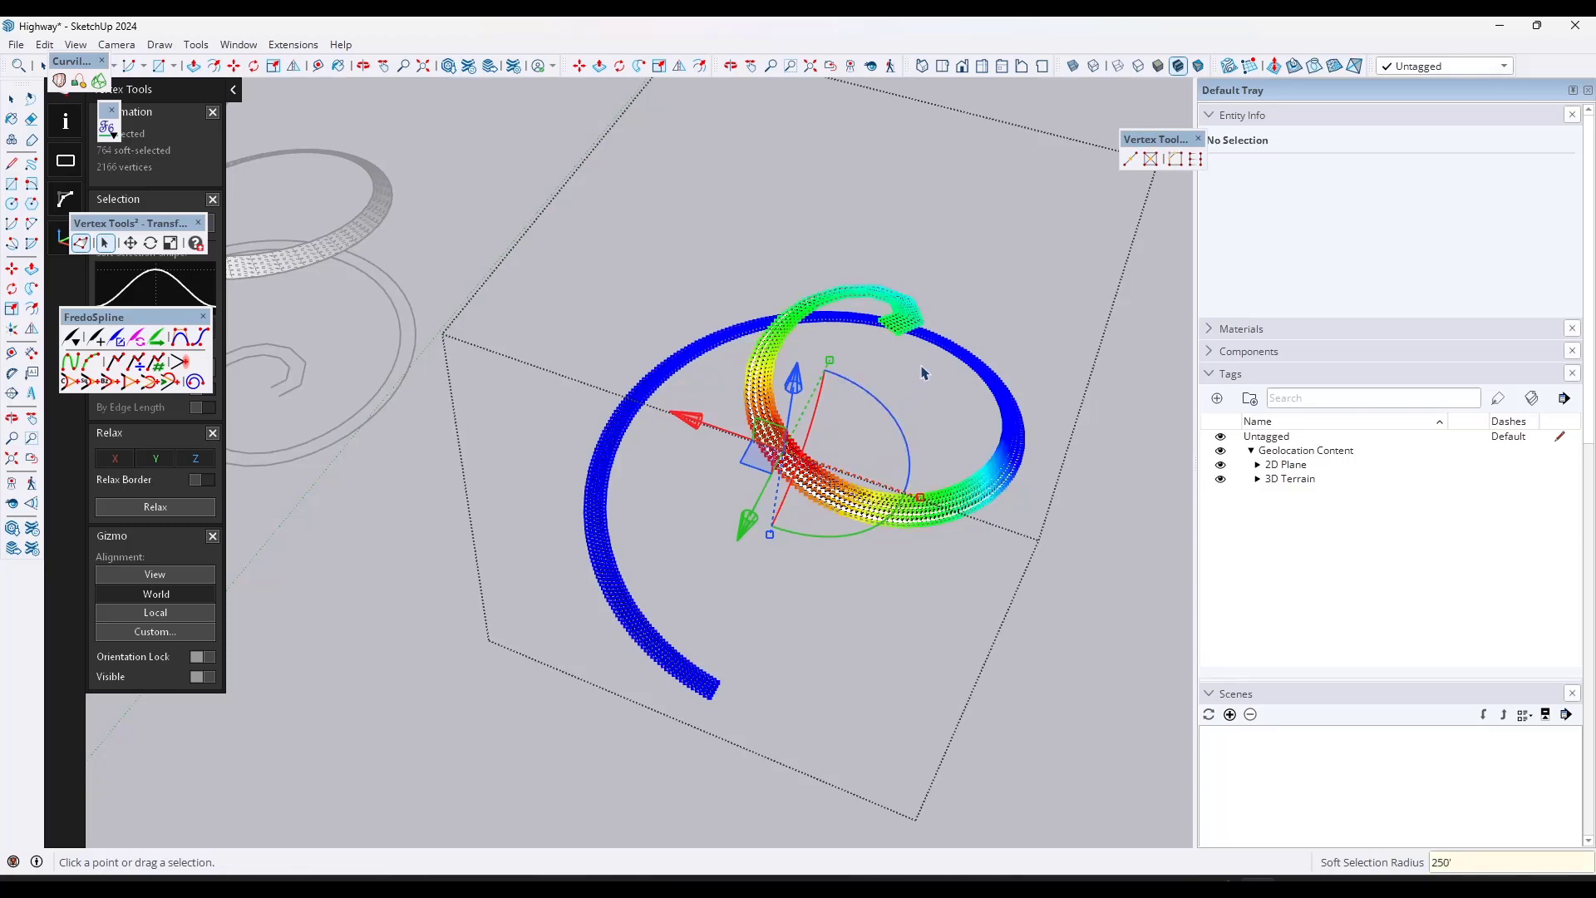
- Lower the soft-selected ramp vertices about 92', shift them along the green and red axes, and close the Vertex Tools error report
{"action": "left_click_drag", "start_coordinate": [796, 387], "coordinate": [782, 451]}
{"action": "middle_click_drag", "start_coordinate": [847, 516], "coordinate": [1122, 308]}
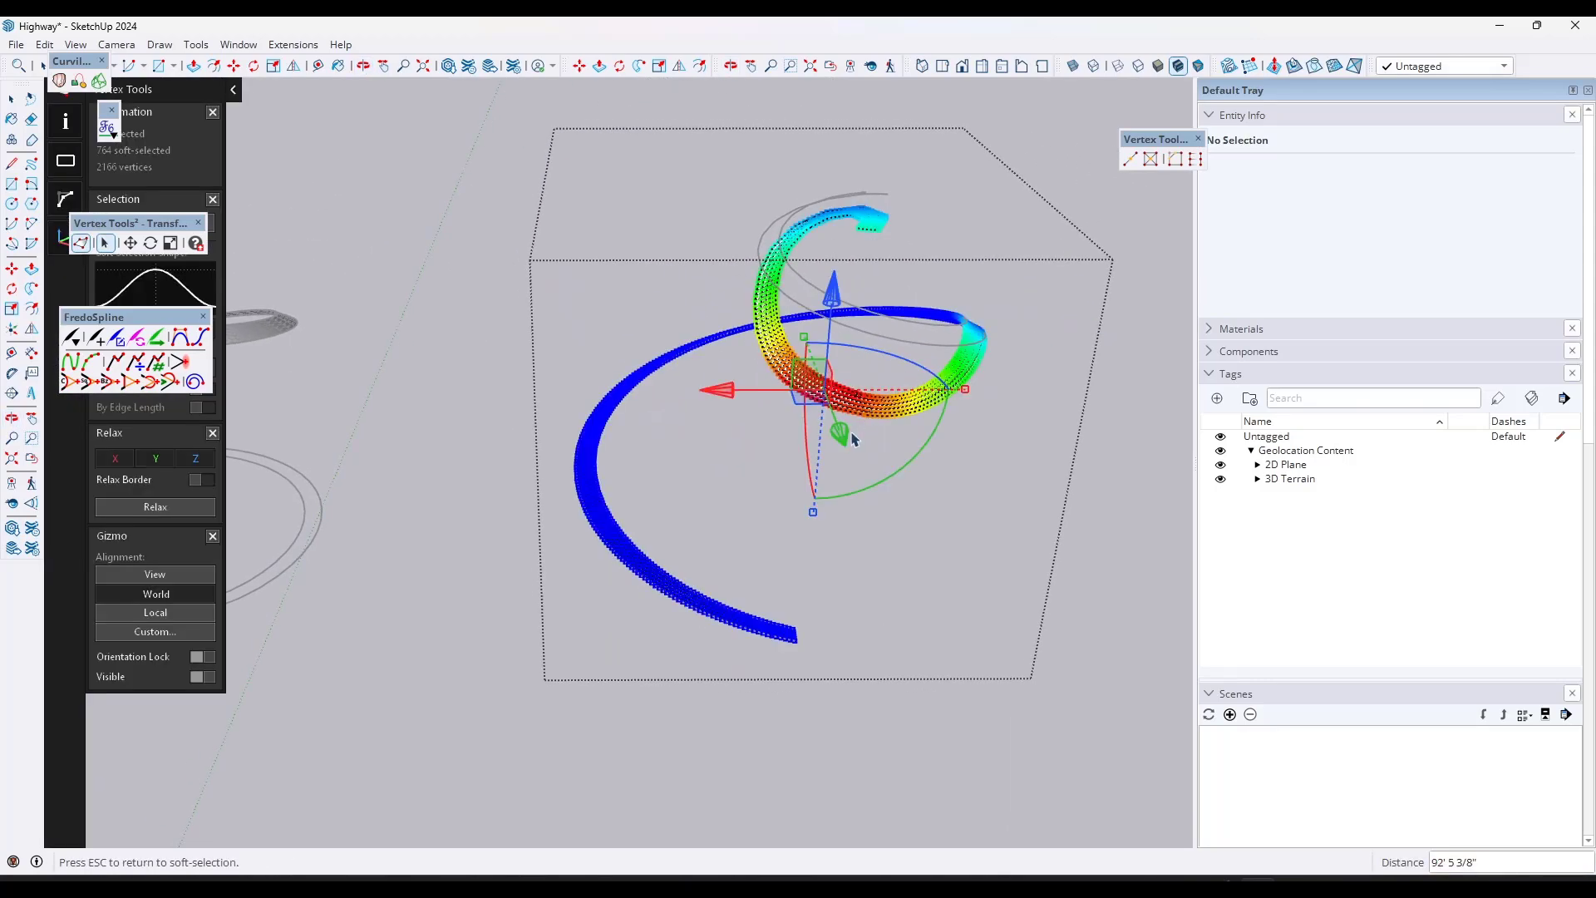
{"action": "left_click_drag", "start_coordinate": [854, 438], "coordinate": [920, 438]}
{"action": "left_click_drag", "start_coordinate": [726, 427], "coordinate": [798, 426]}
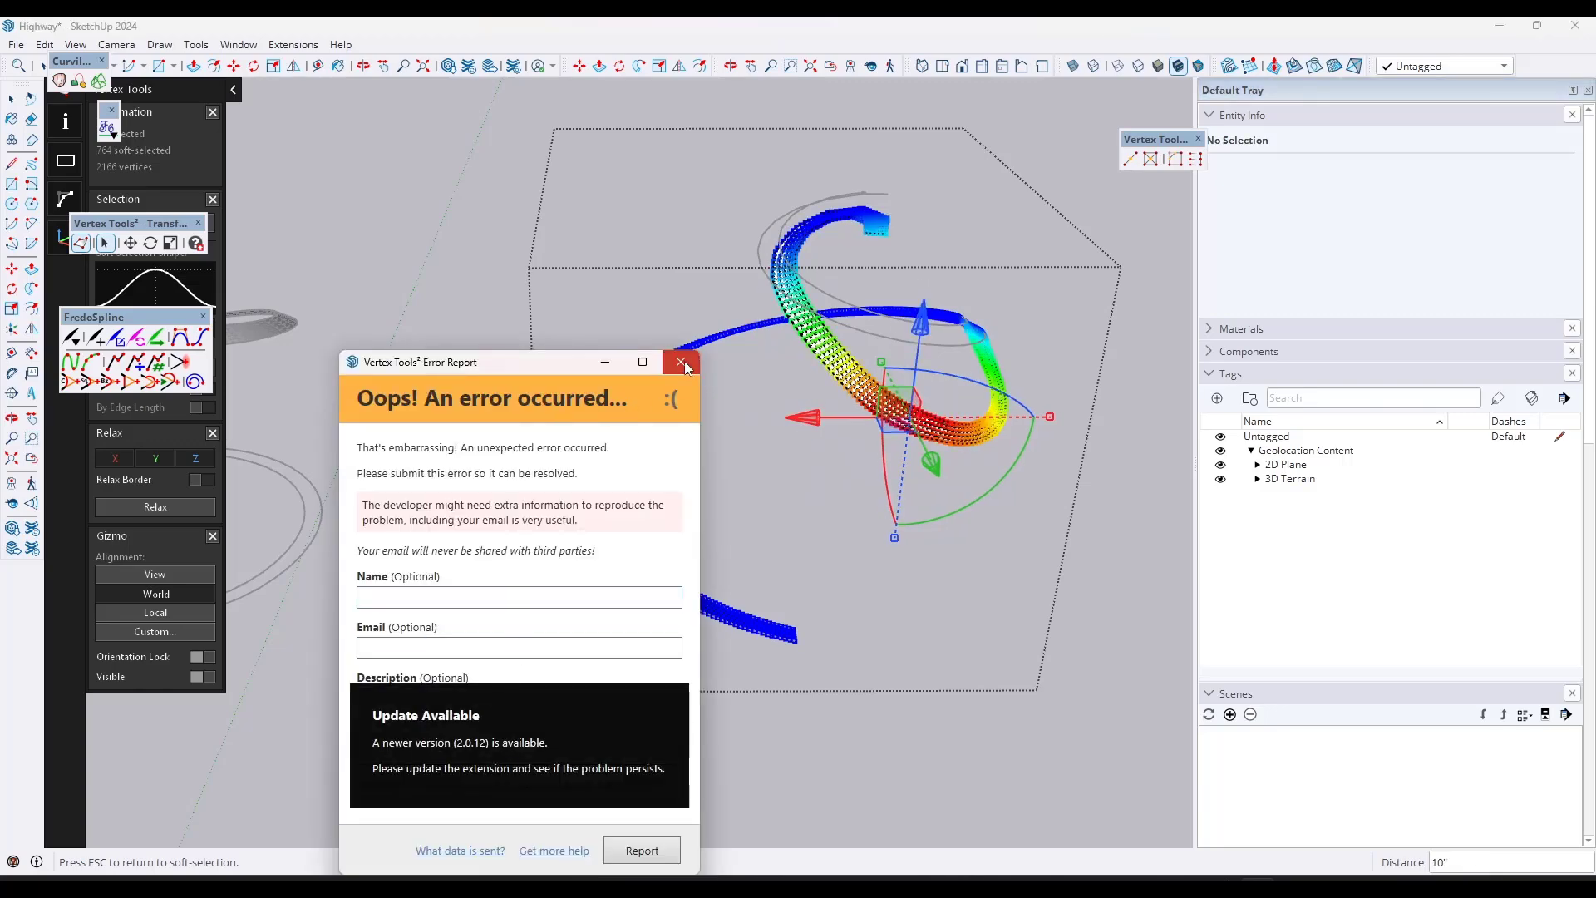
{"action": "left_click", "coordinate": [681, 362]}
{"action": "middle_click_drag", "start_coordinate": [990, 419], "coordinate": [1017, 329]}
{"action": "scroll", "coordinate": [964, 237], "scroll_direction": "up", "scroll_amount": 3}
{"action": "middle_click_drag", "start_coordinate": [943, 399], "coordinate": [527, 371]}
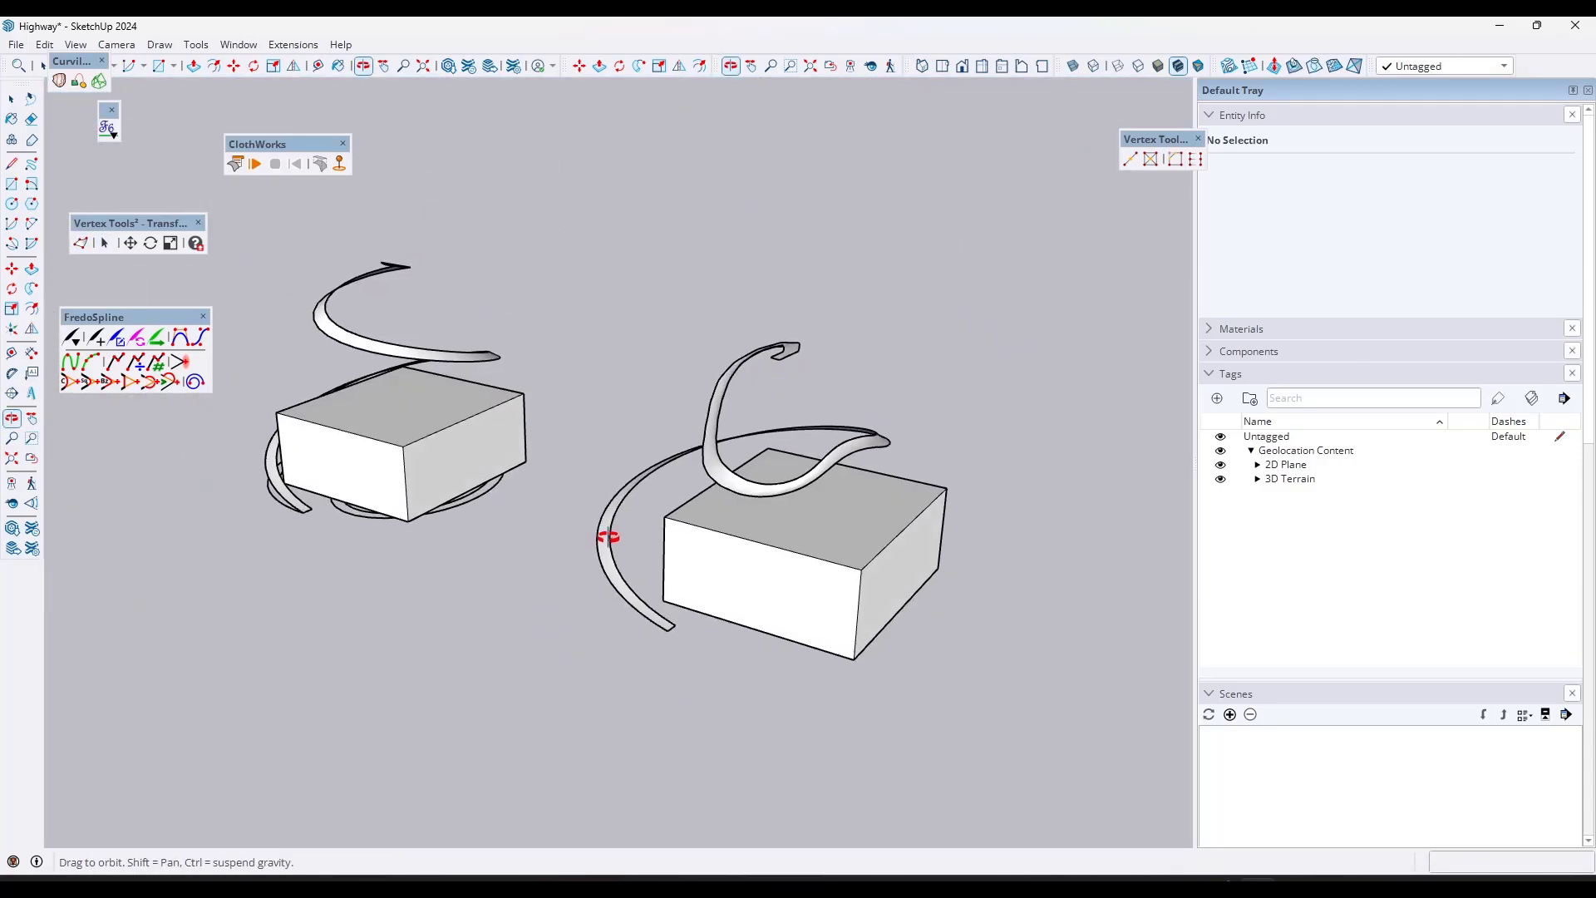
- Measure the front top edge of the box under the undeformed spiral with the Tape Measure
{"action": "key", "text": "space"}
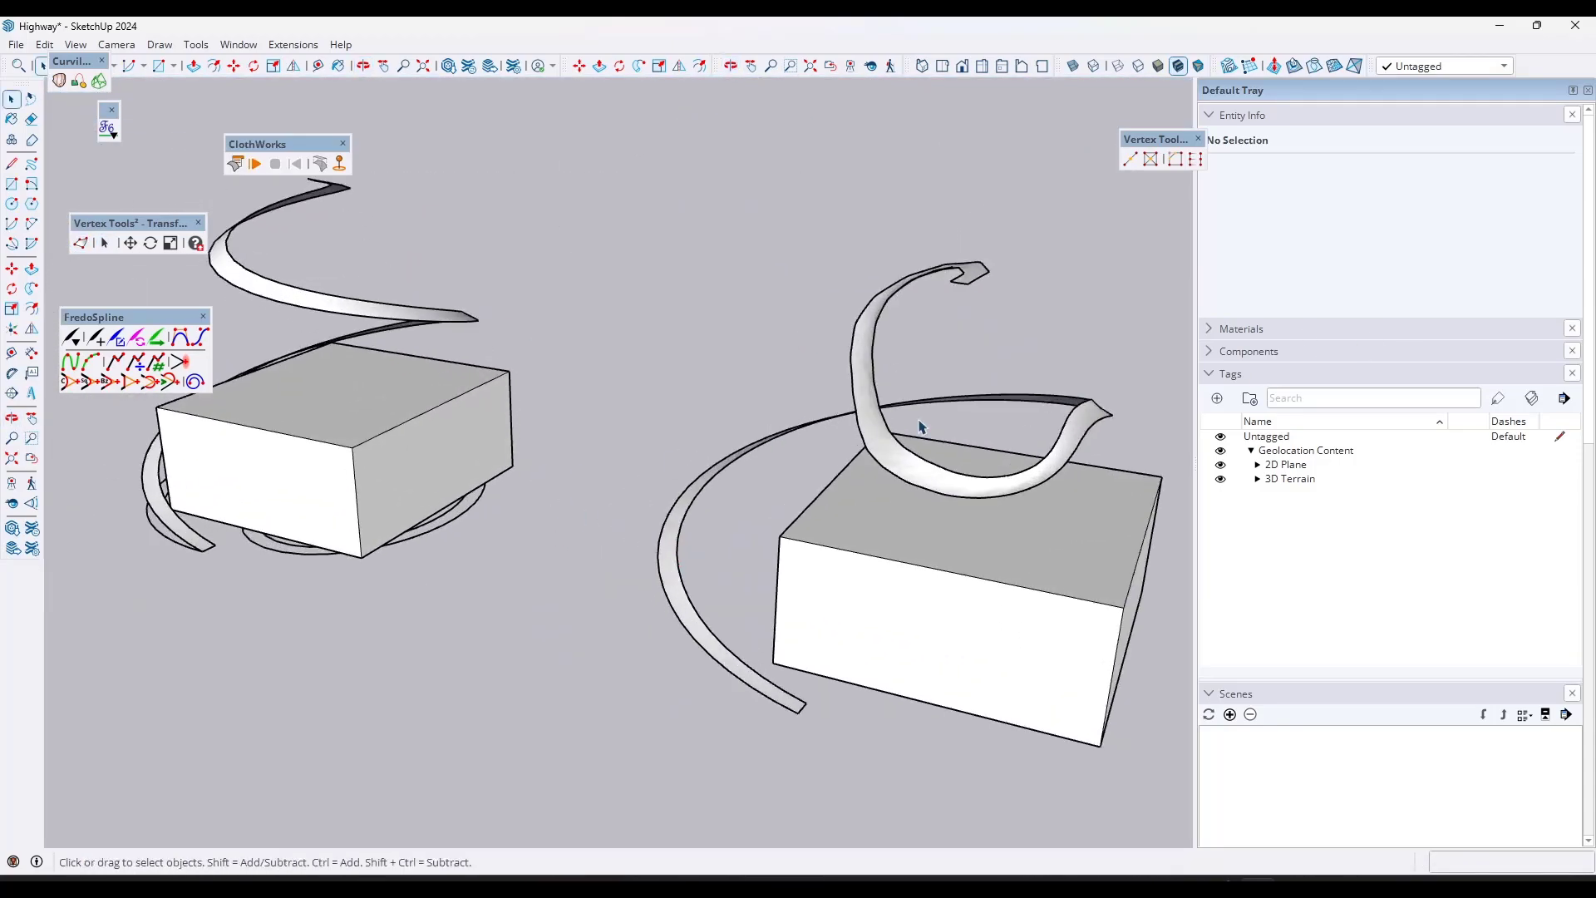
{"action": "middle_click_drag", "start_coordinate": [919, 425], "coordinate": [964, 370]}
{"action": "scroll", "coordinate": [967, 399], "scroll_direction": "down", "scroll_amount": 3}
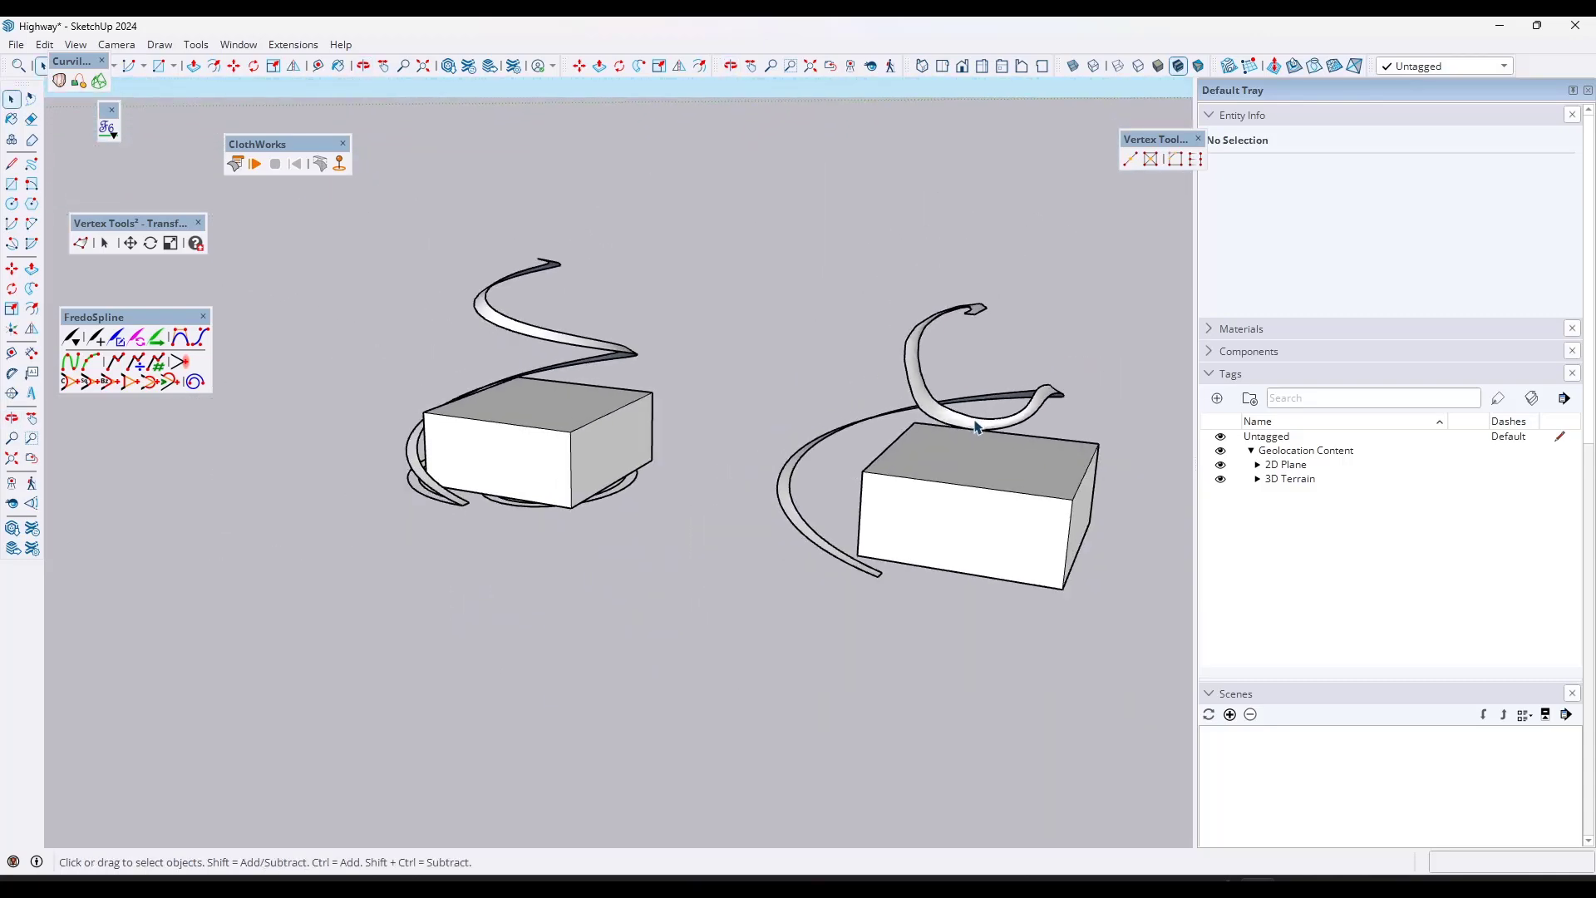
{"action": "left_click", "coordinate": [1057, 492]}
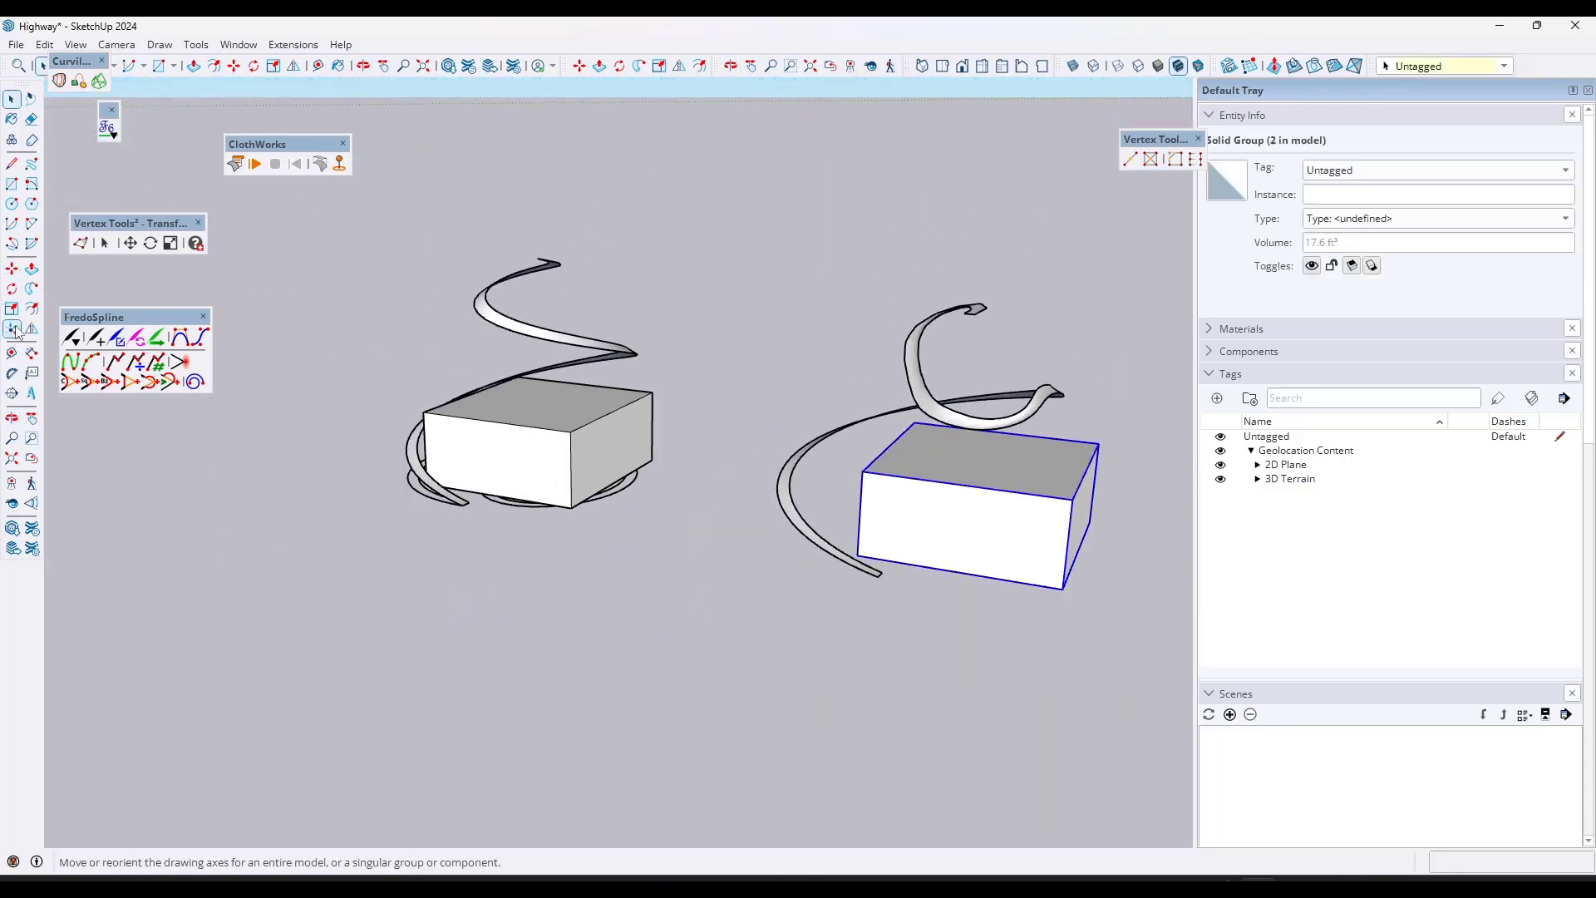
{"action": "left_click", "coordinate": [13, 359]}
{"action": "left_click", "coordinate": [423, 412]}
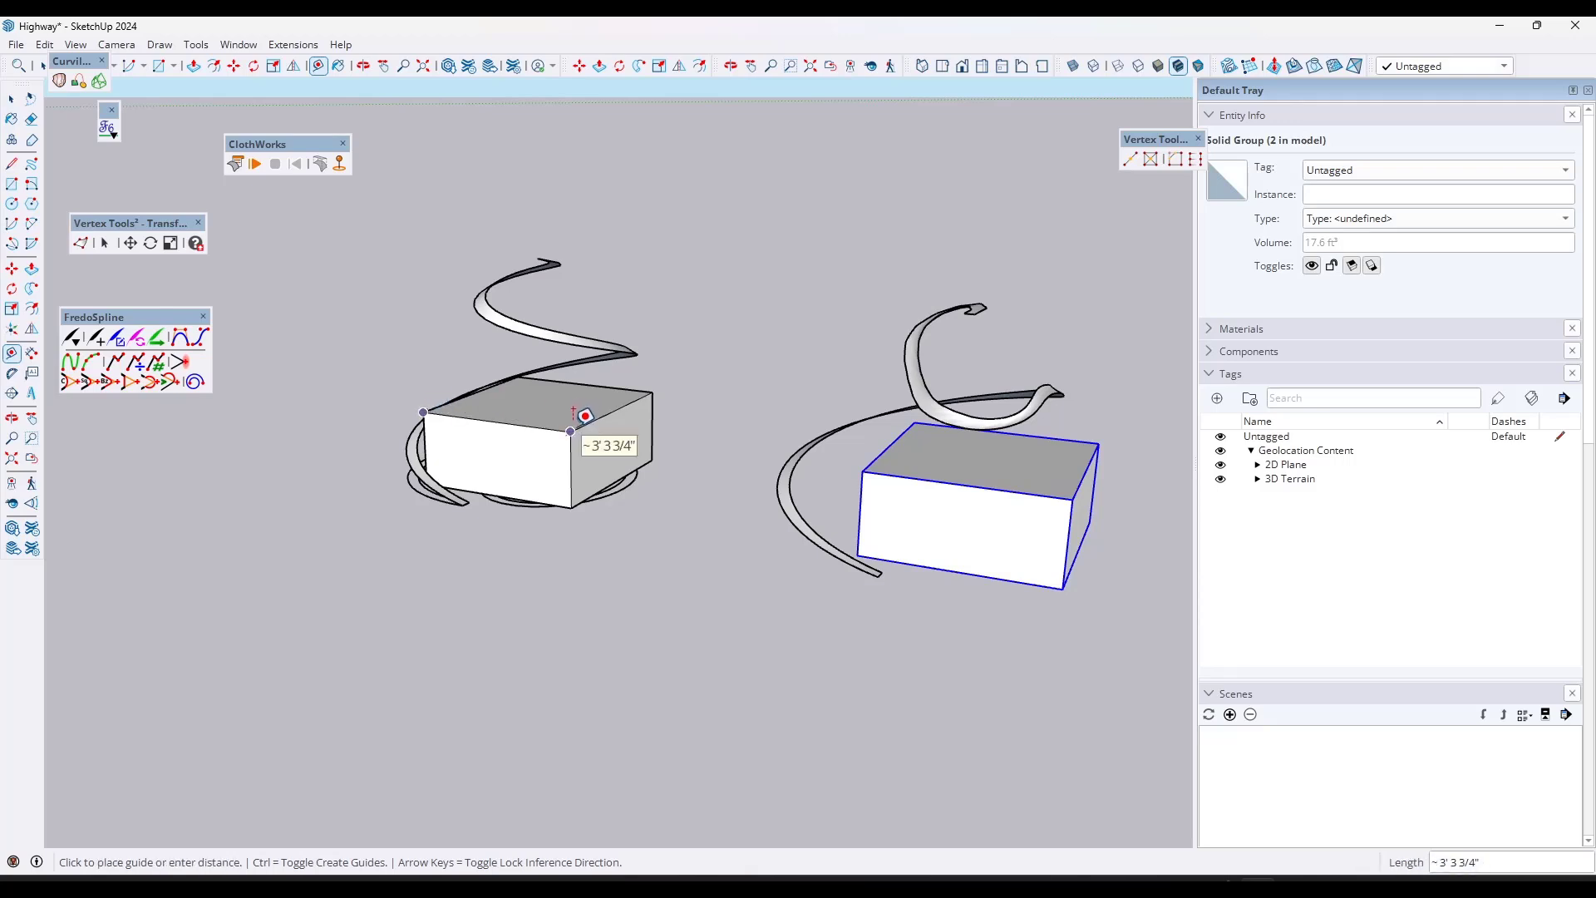
{"action": "key", "text": "space"}
- Run the ClothWorks simulation to drape the ramps over their boxes, pause it at about frame 97, and compare both draped ramps
{"action": "scroll", "coordinate": [1013, 415], "scroll_direction": "up", "scroll_amount": 1}
{"action": "middle_click_drag", "start_coordinate": [895, 400], "coordinate": [898, 474]}
{"action": "left_click", "coordinate": [254, 164]}
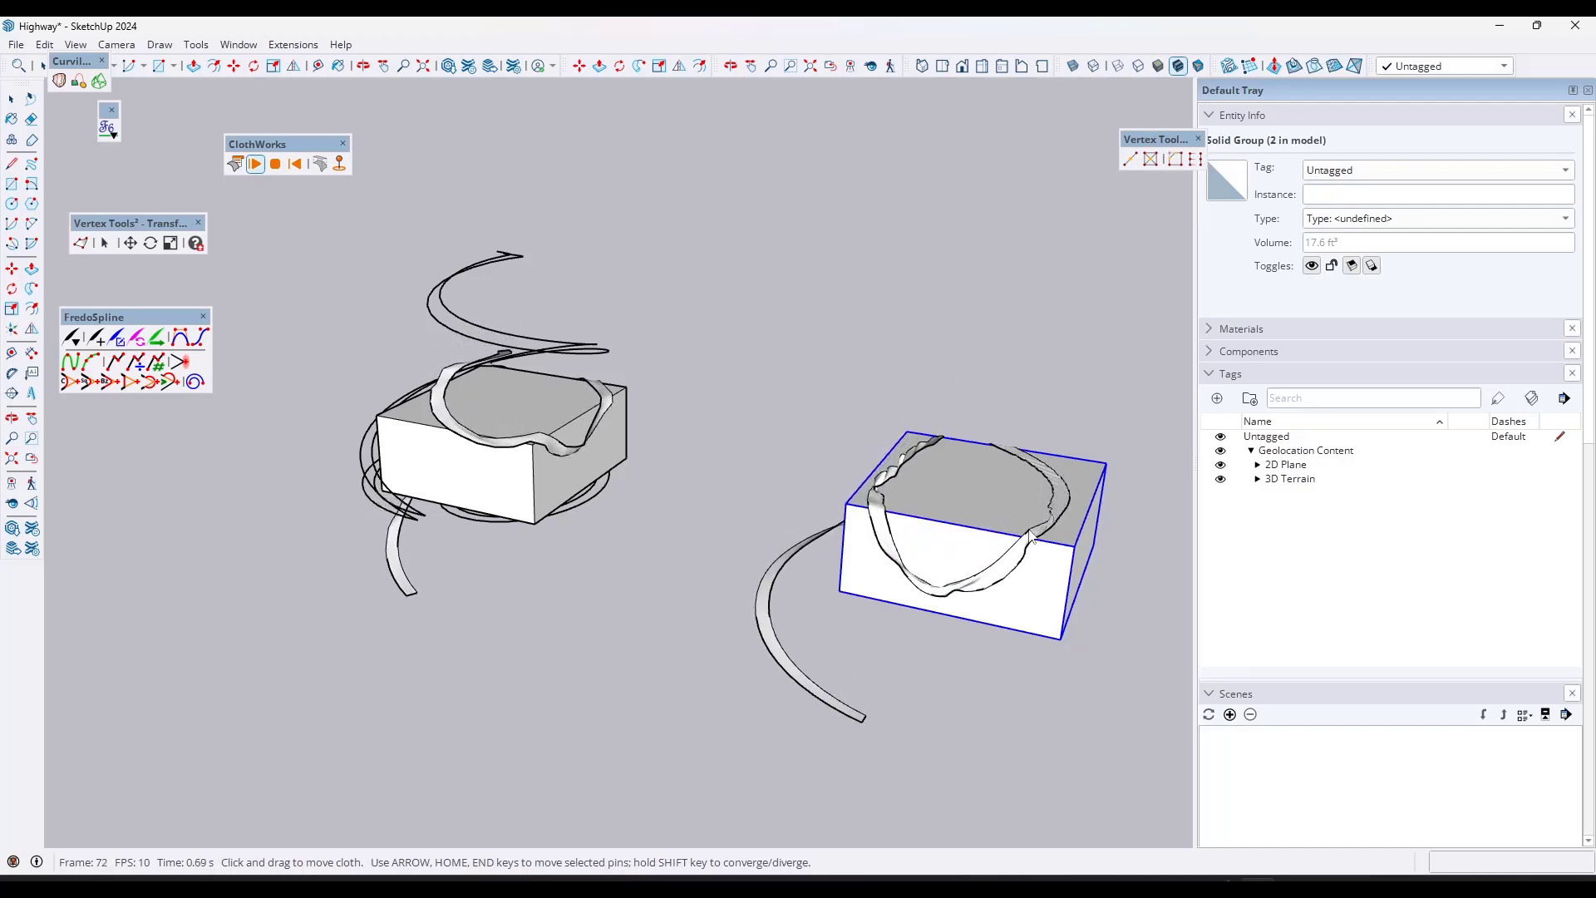
{"action": "left_click", "coordinate": [258, 164]}
{"action": "middle_click_drag", "start_coordinate": [899, 502], "coordinate": [906, 581]}
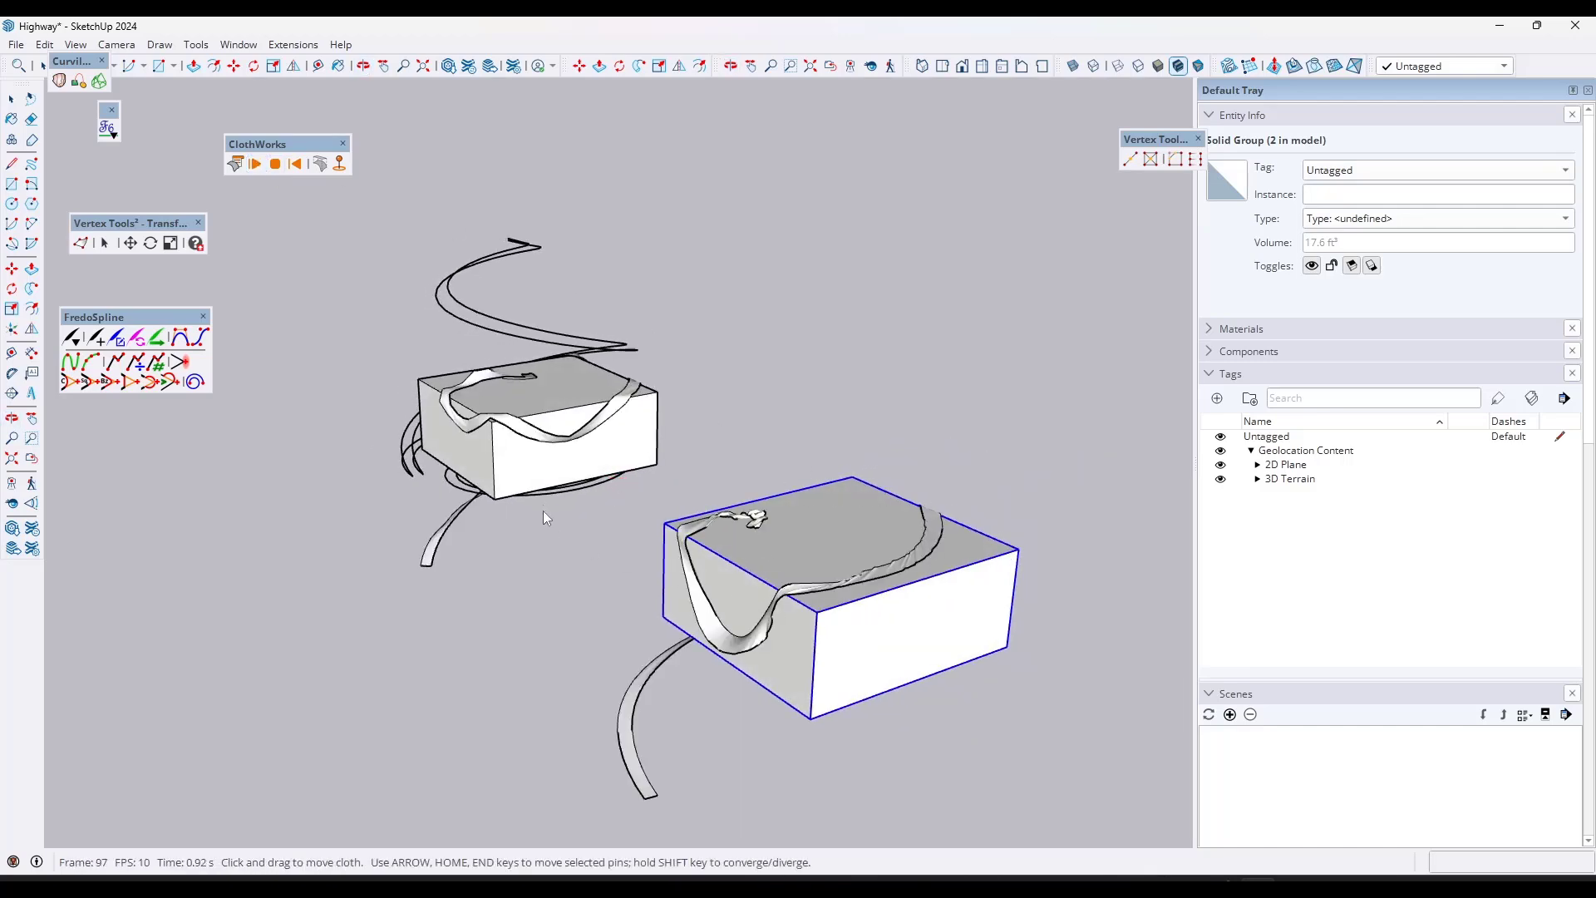
{"action": "middle_click_drag", "start_coordinate": [544, 513], "coordinate": [555, 369]}
{"action": "scroll", "coordinate": [555, 369], "scroll_direction": "down", "scroll_amount": 2}
{"action": "scroll", "coordinate": [743, 421], "scroll_direction": "up", "scroll_amount": 1}
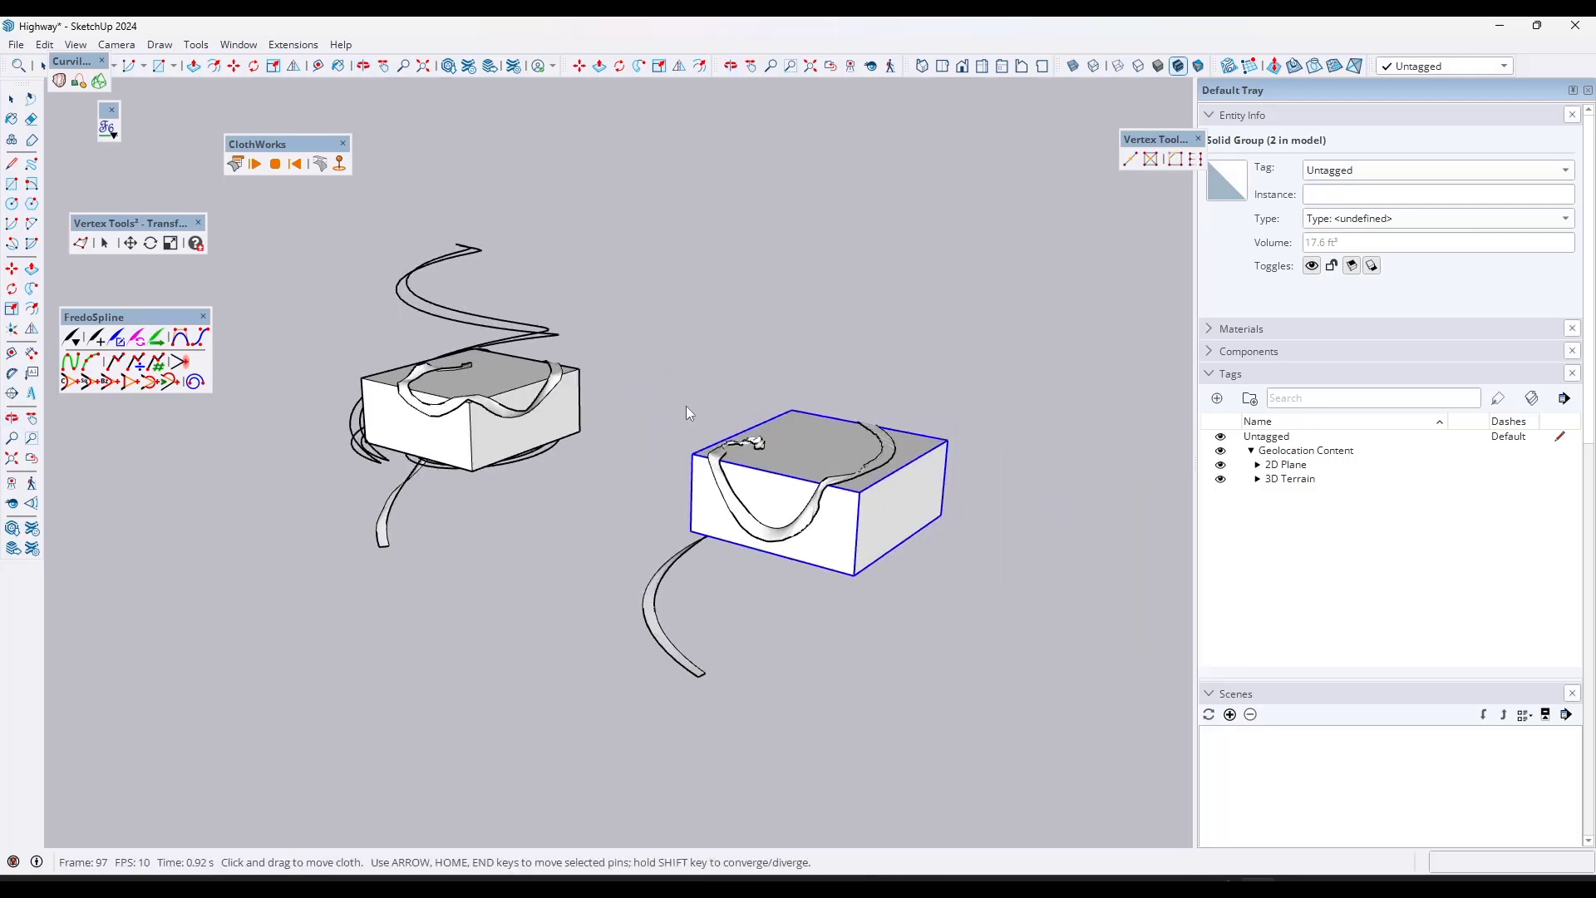
{"action": "scroll", "coordinate": [566, 374], "scroll_direction": "up", "scroll_amount": 1}
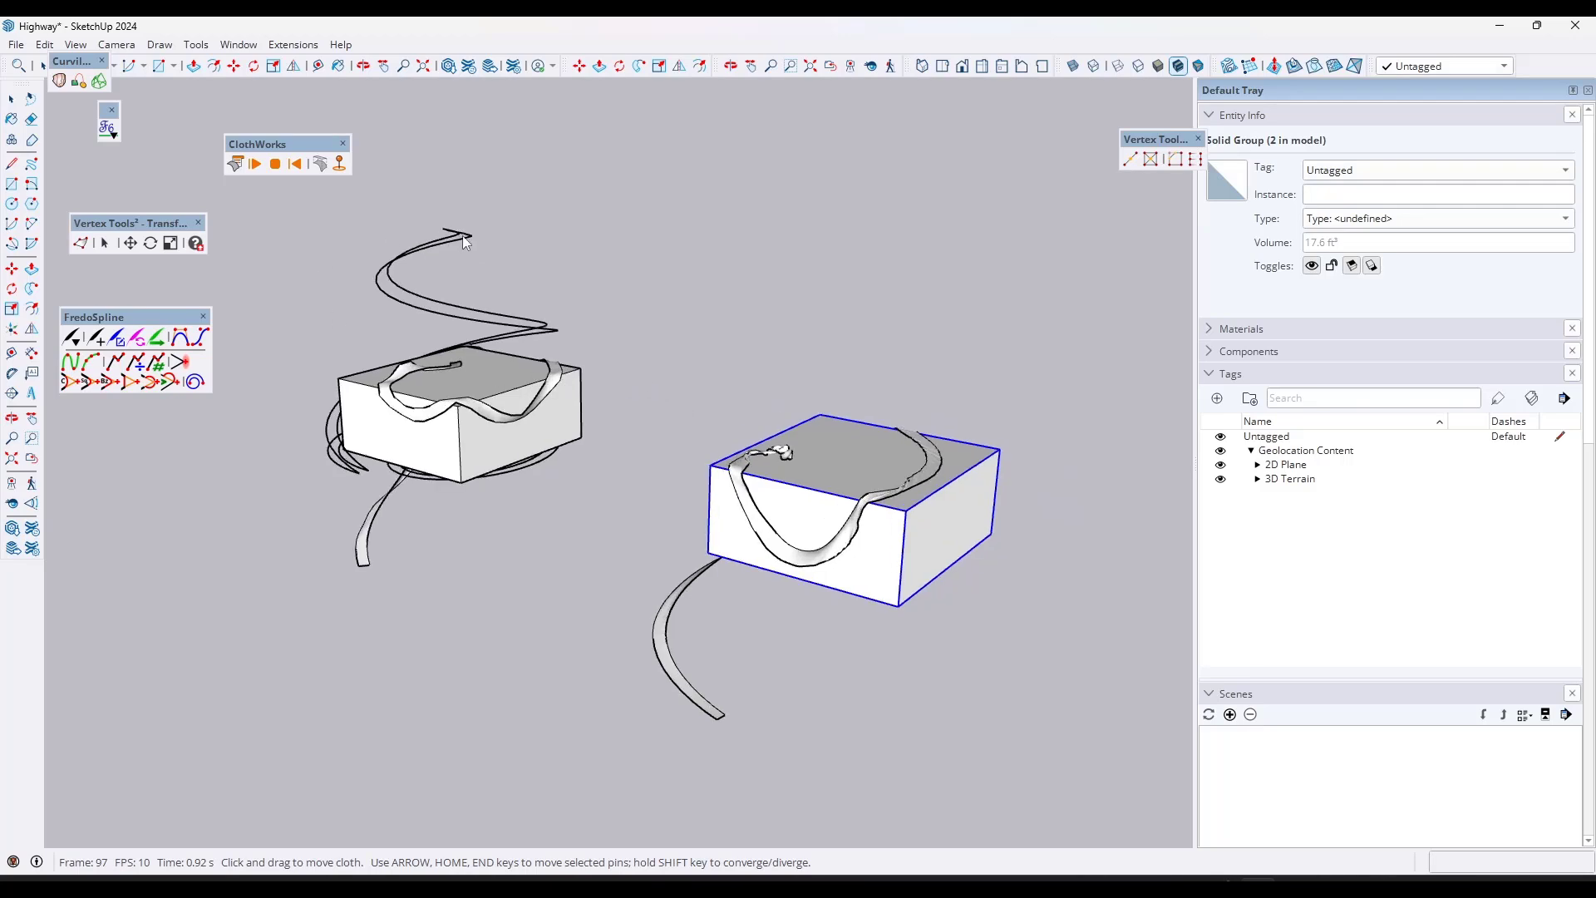